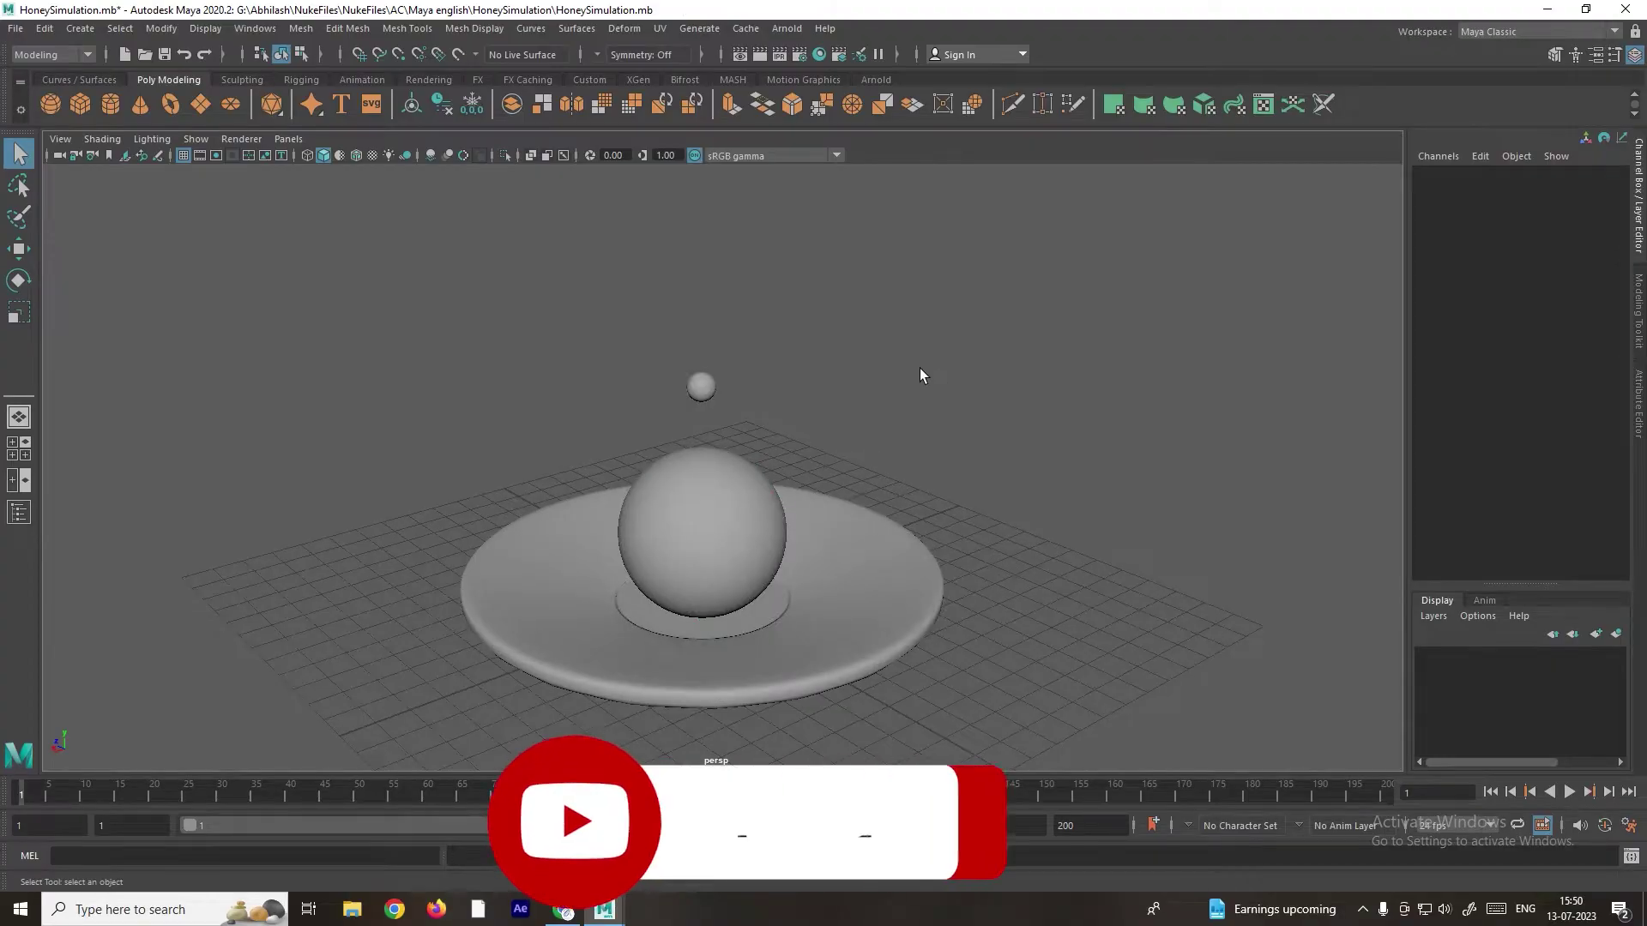
Step: Create a Bifrost liquid from the small sphere above the large one, using the FX menu set
scroll(919, 368, "up", 2)
left_click(697, 375)
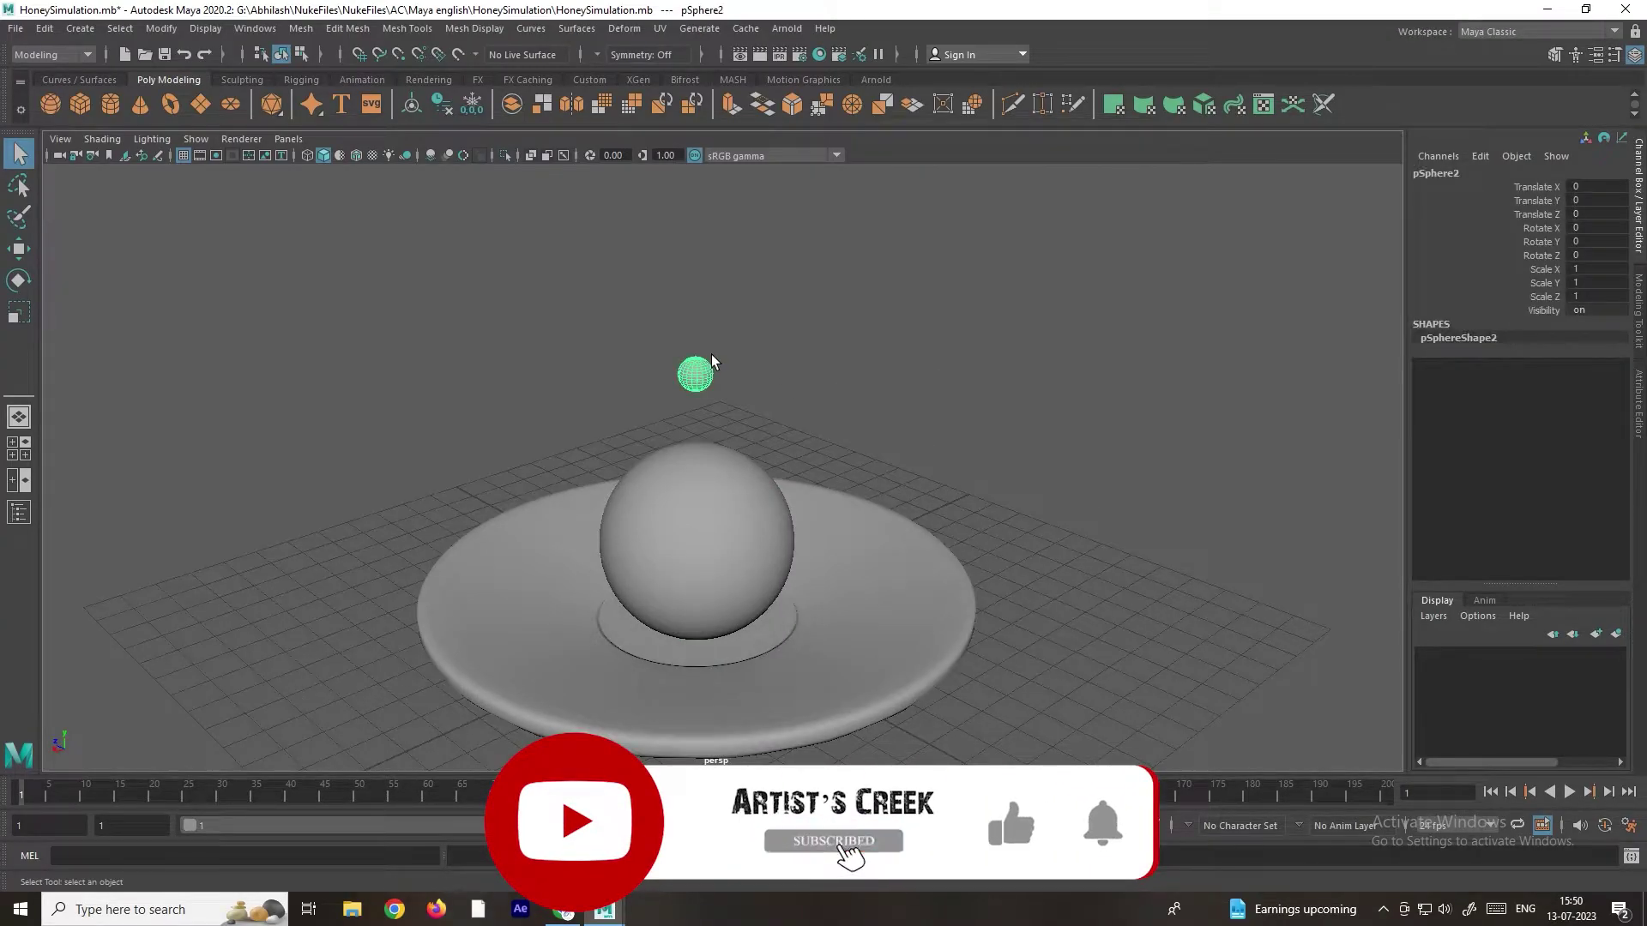
left_click_drag(704, 393, 719, 382, "alt")
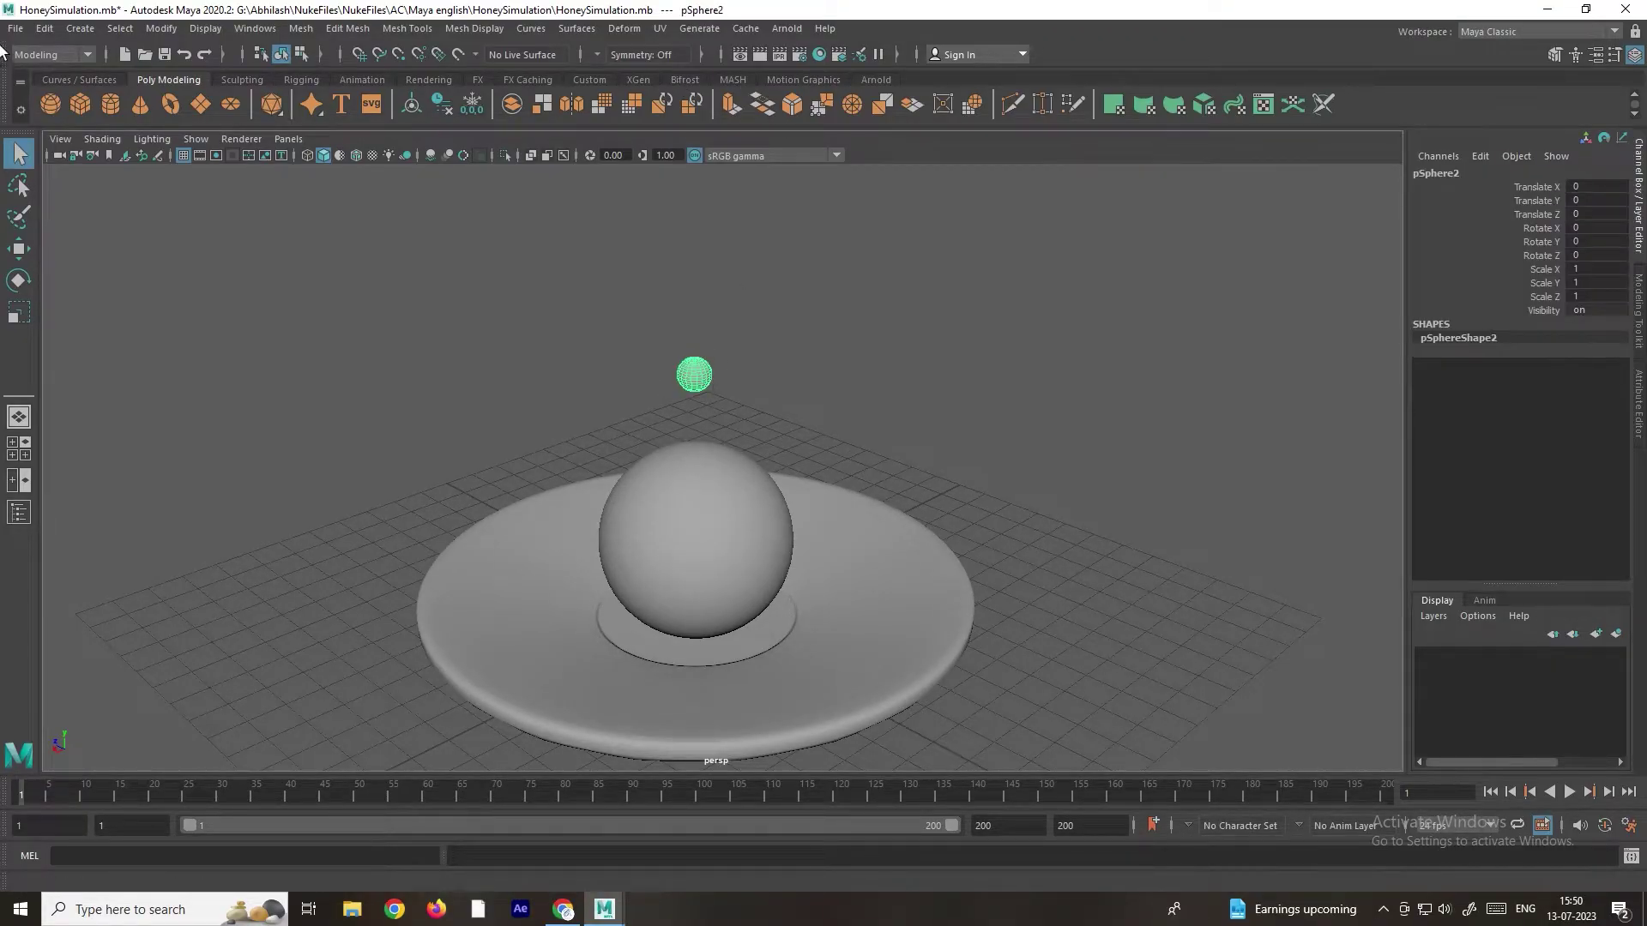
left_click(47, 54)
left_click(34, 133)
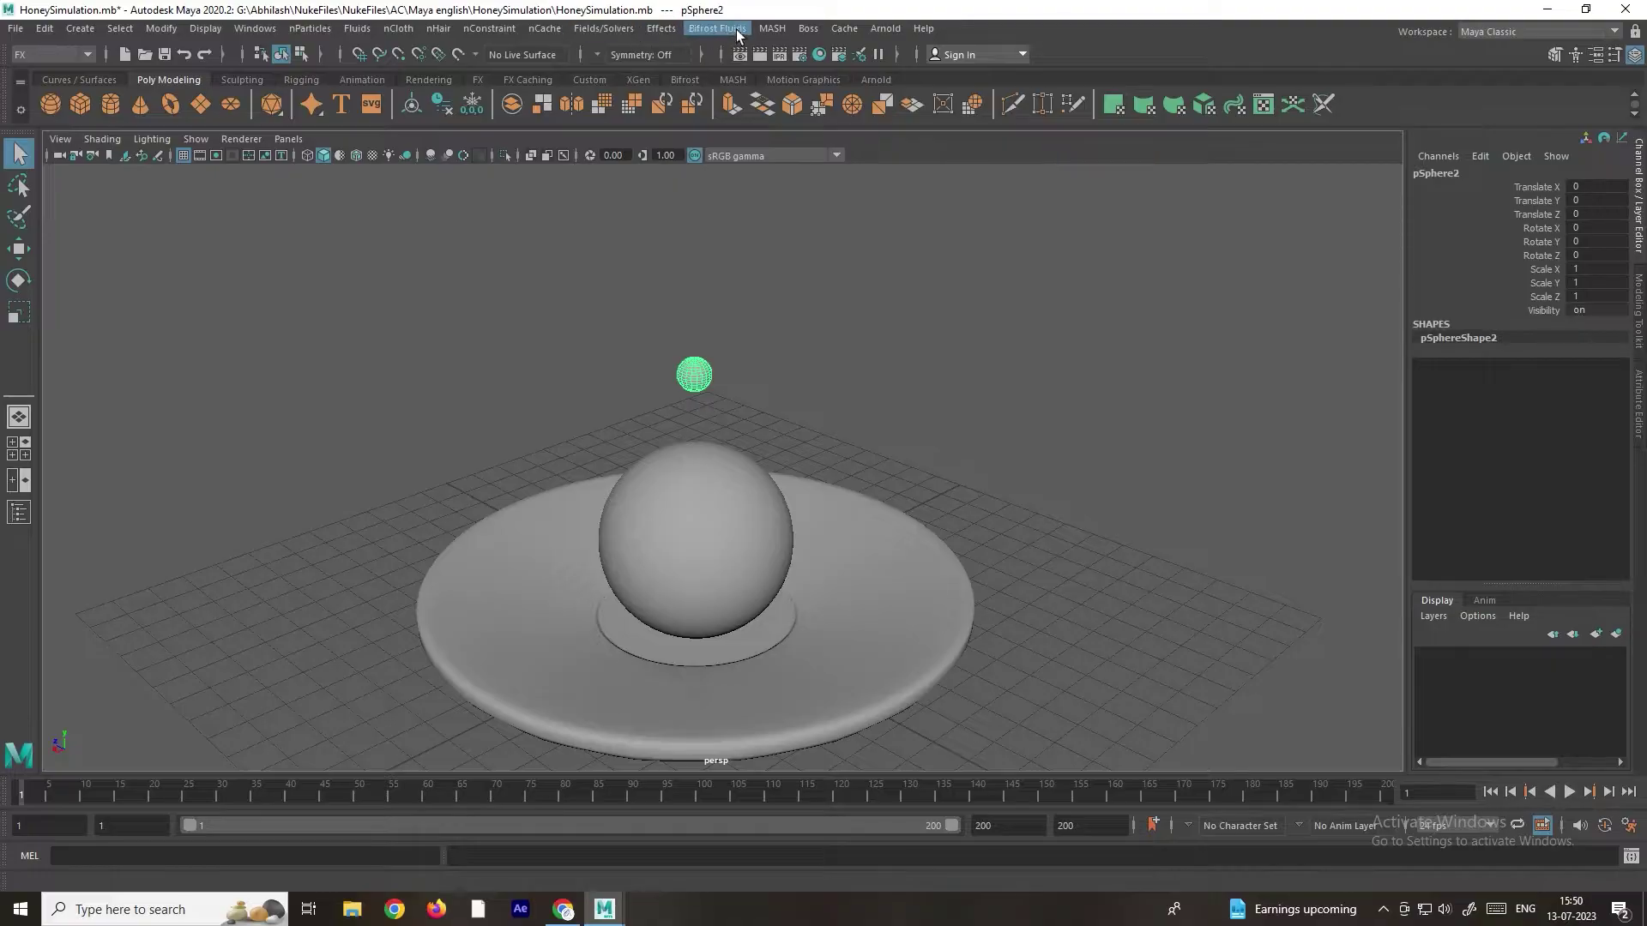
left_click(725, 28)
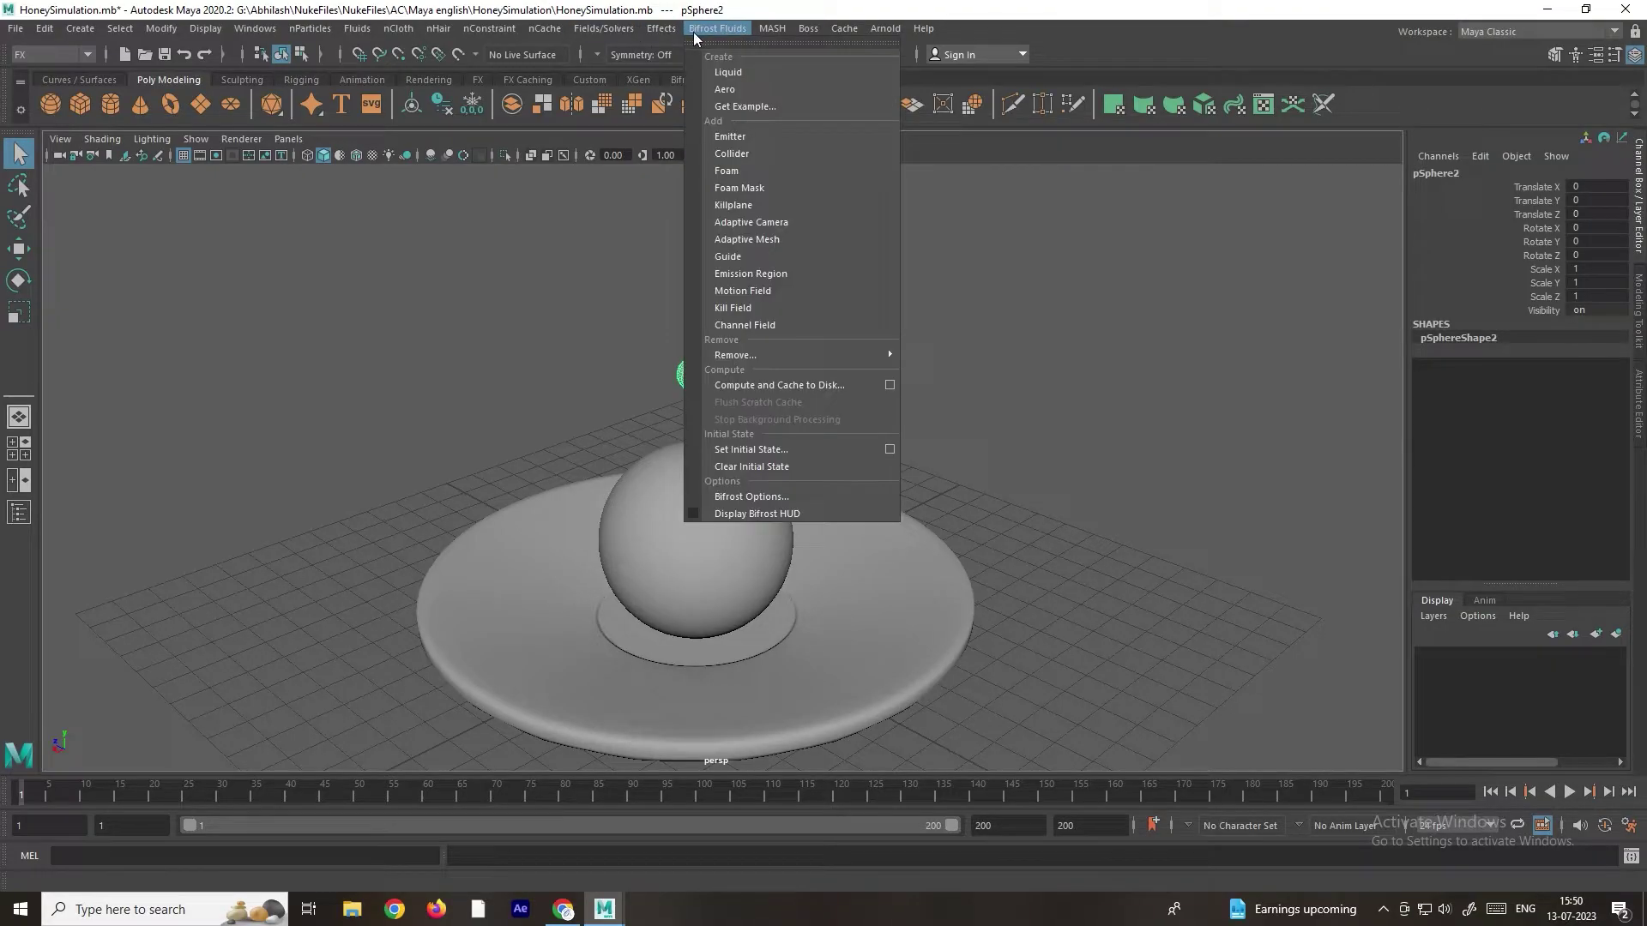
left_click(739, 74)
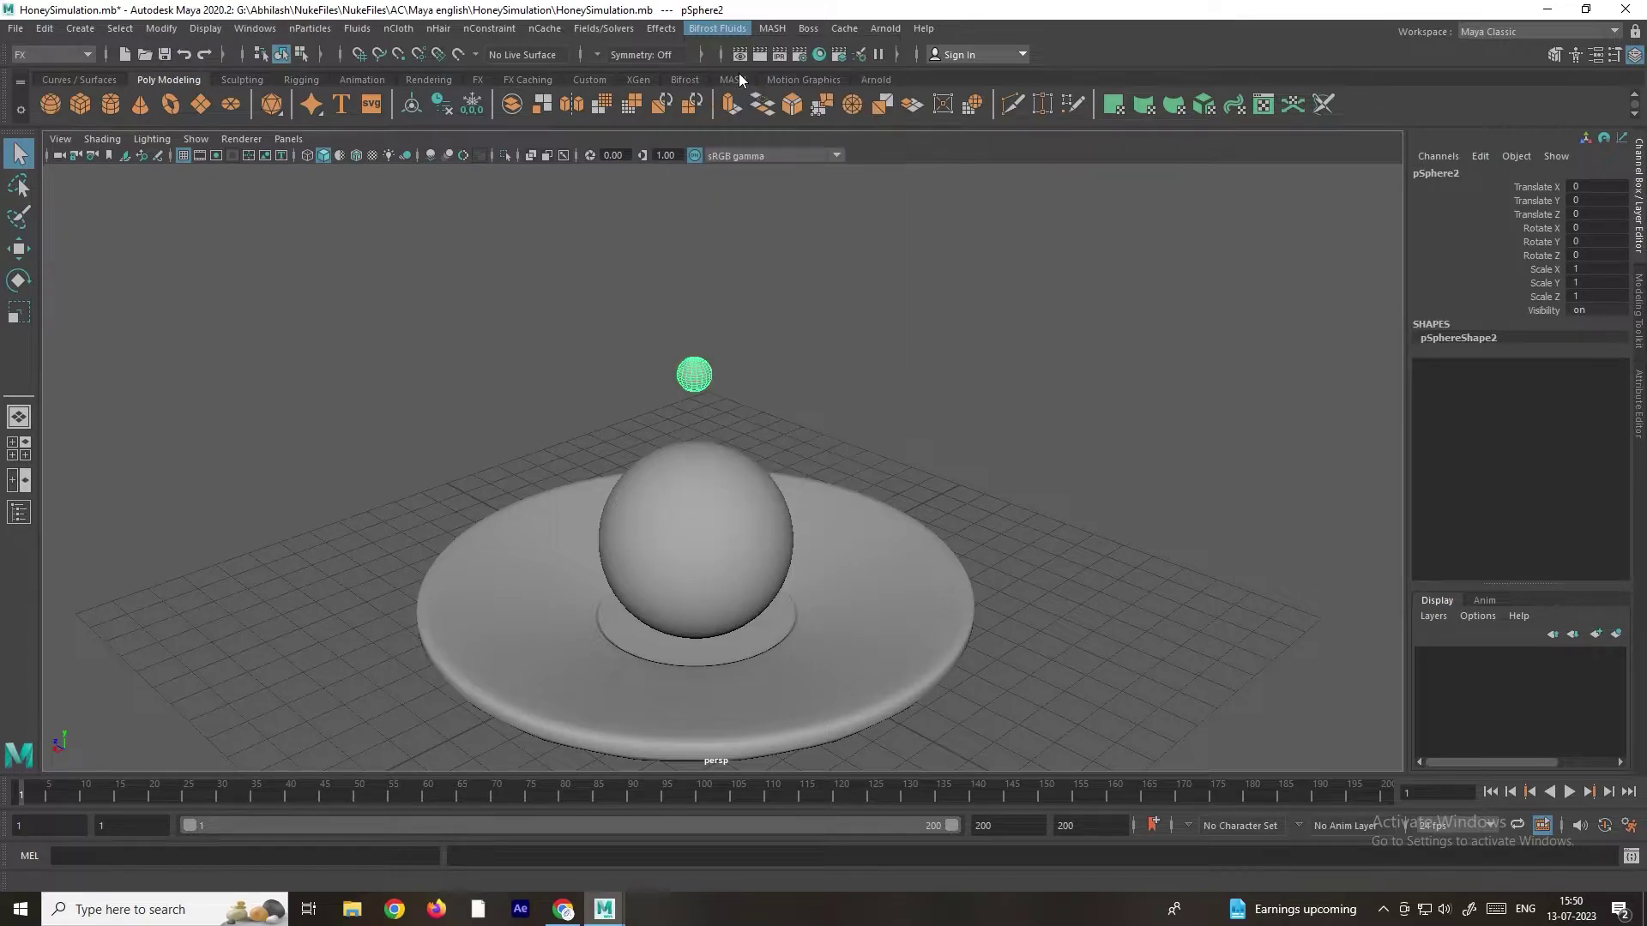
Step: Play the liquid simulation from the first frame and examine how the particles fall from the small sphere
left_click(1569, 792)
left_click(1570, 792)
left_click(1490, 793)
left_click(1569, 793)
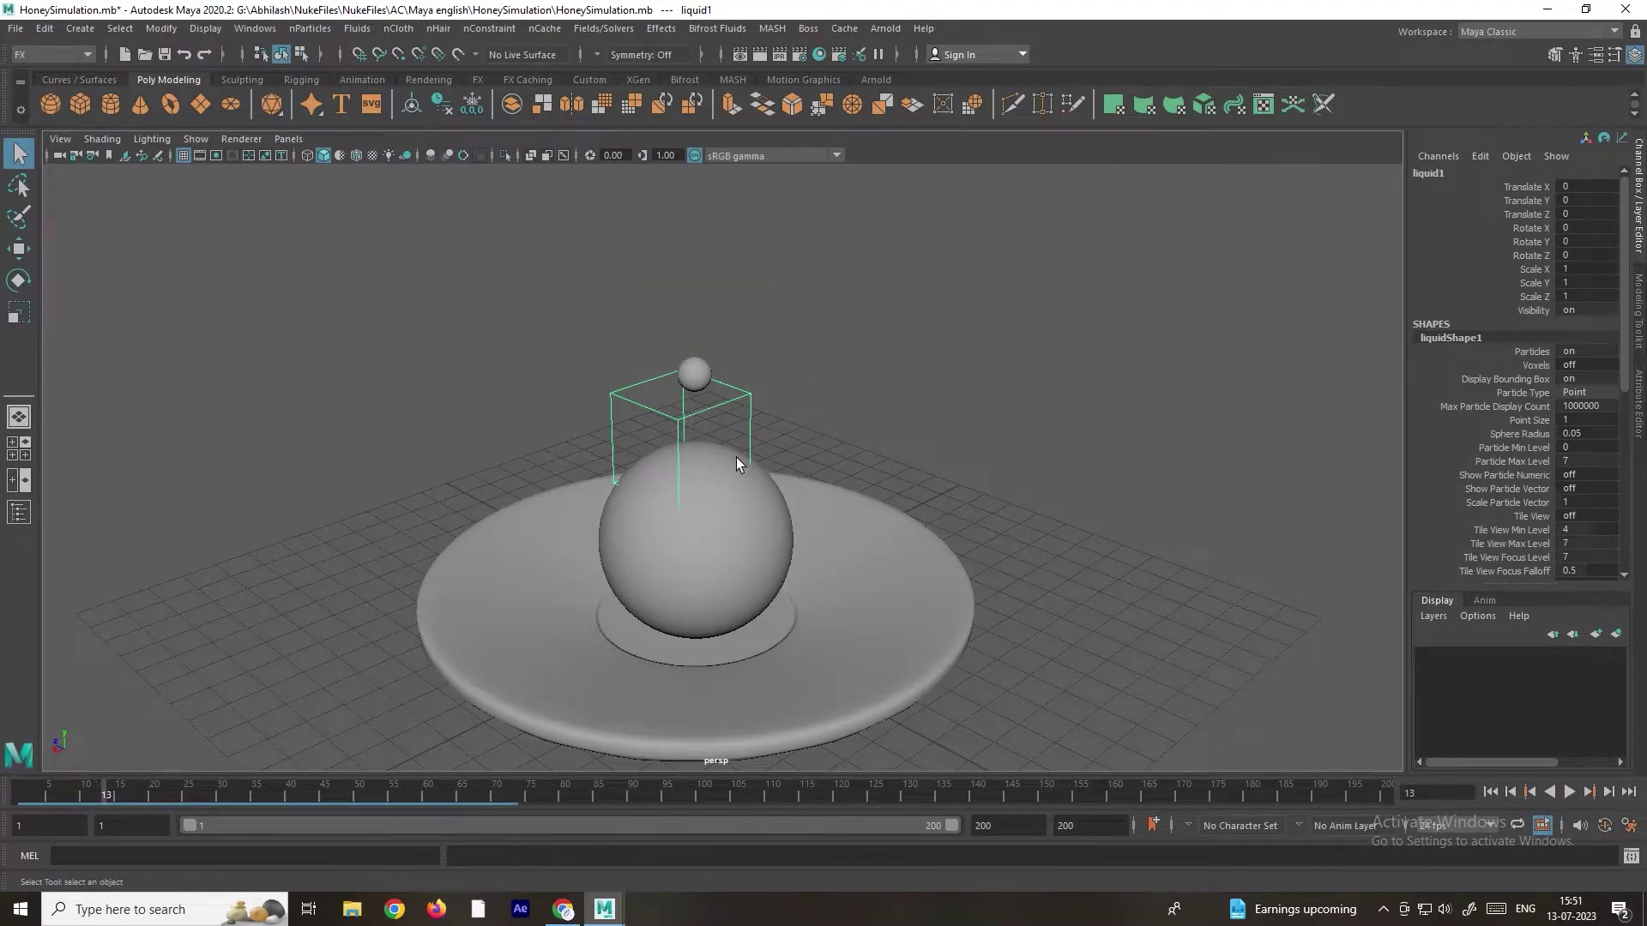
scroll(729, 451, "up", 3)
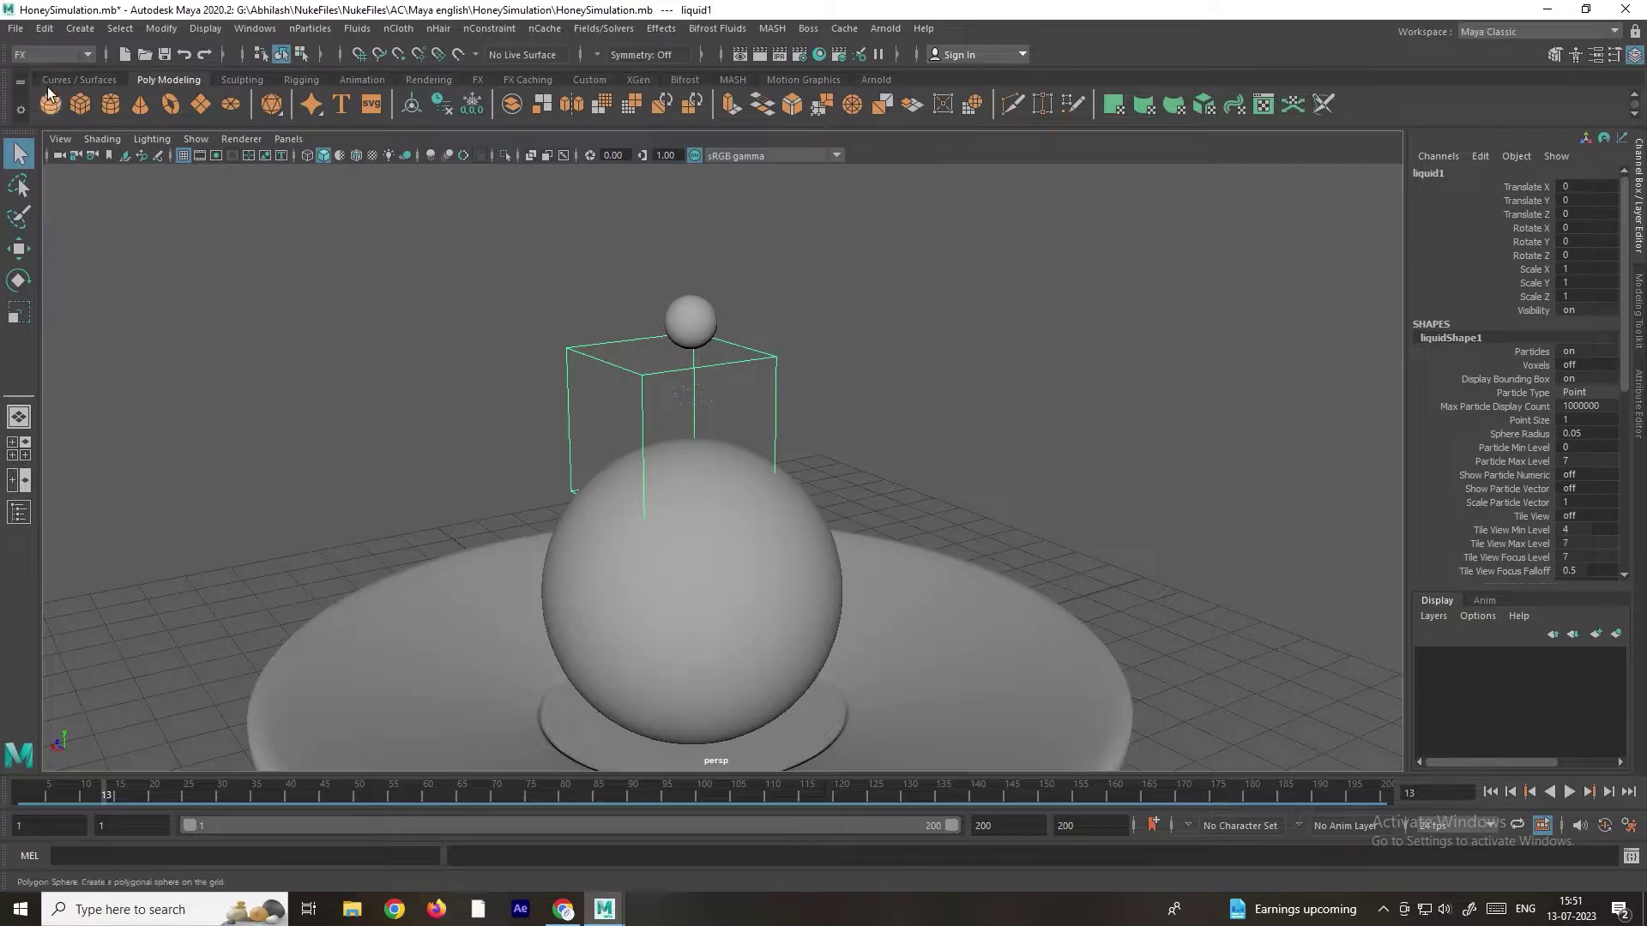
Step: Show the Outliner and enable Continuous Emission in the attributes of bifrostEmitterProps1
left_click(255, 28)
left_click(302, 234)
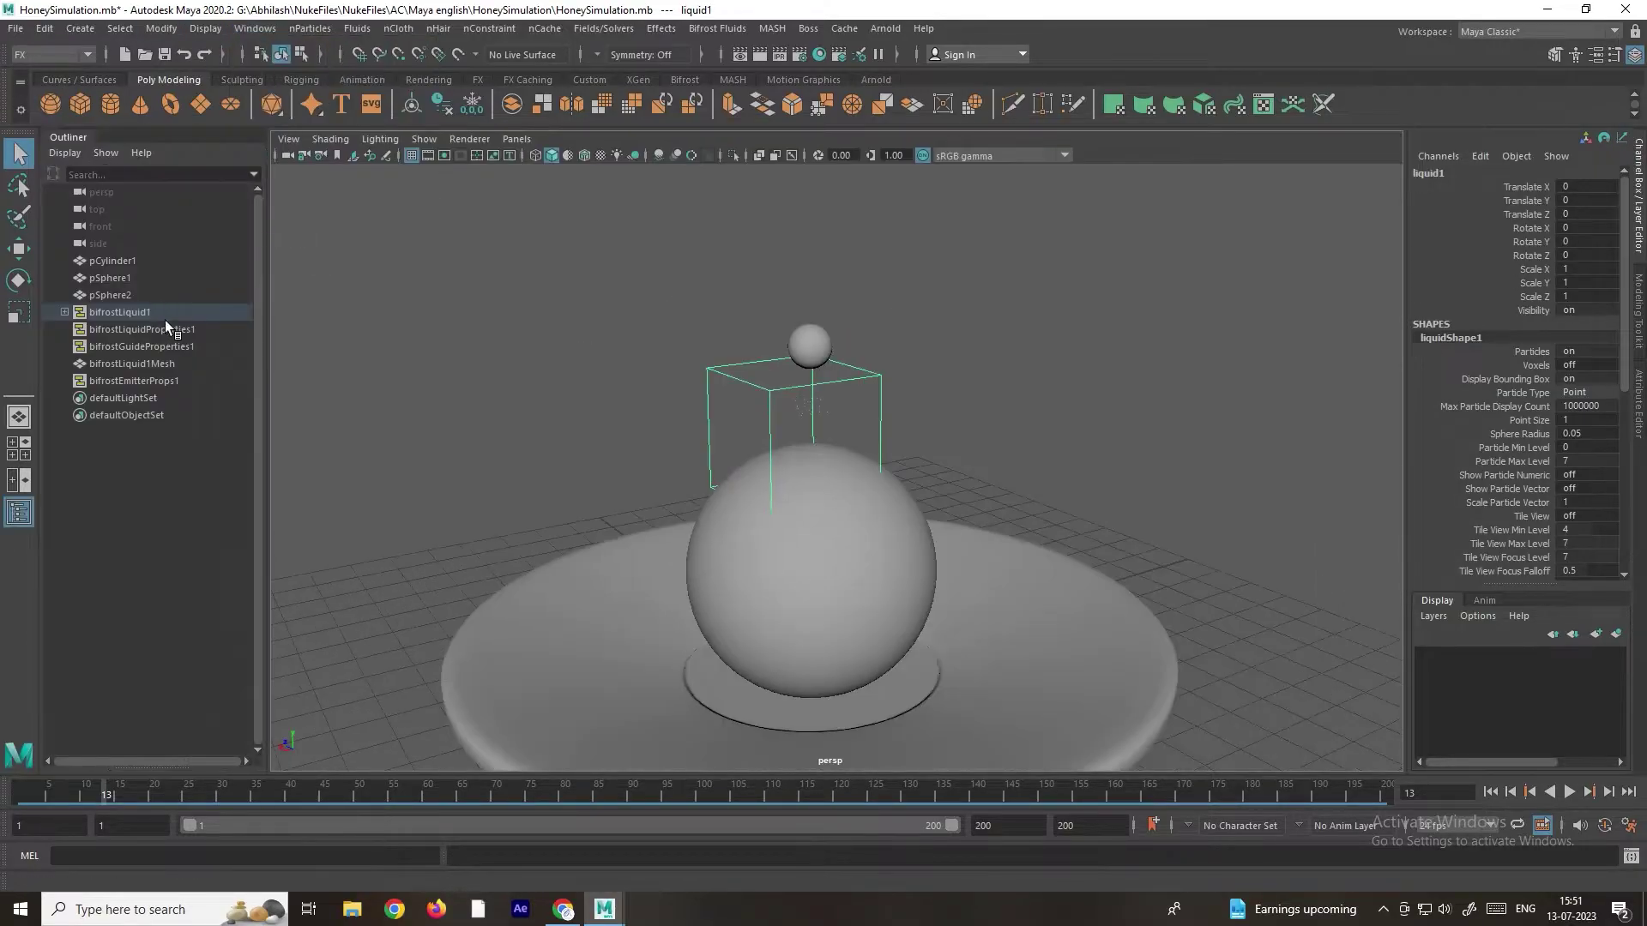
left_click(136, 383)
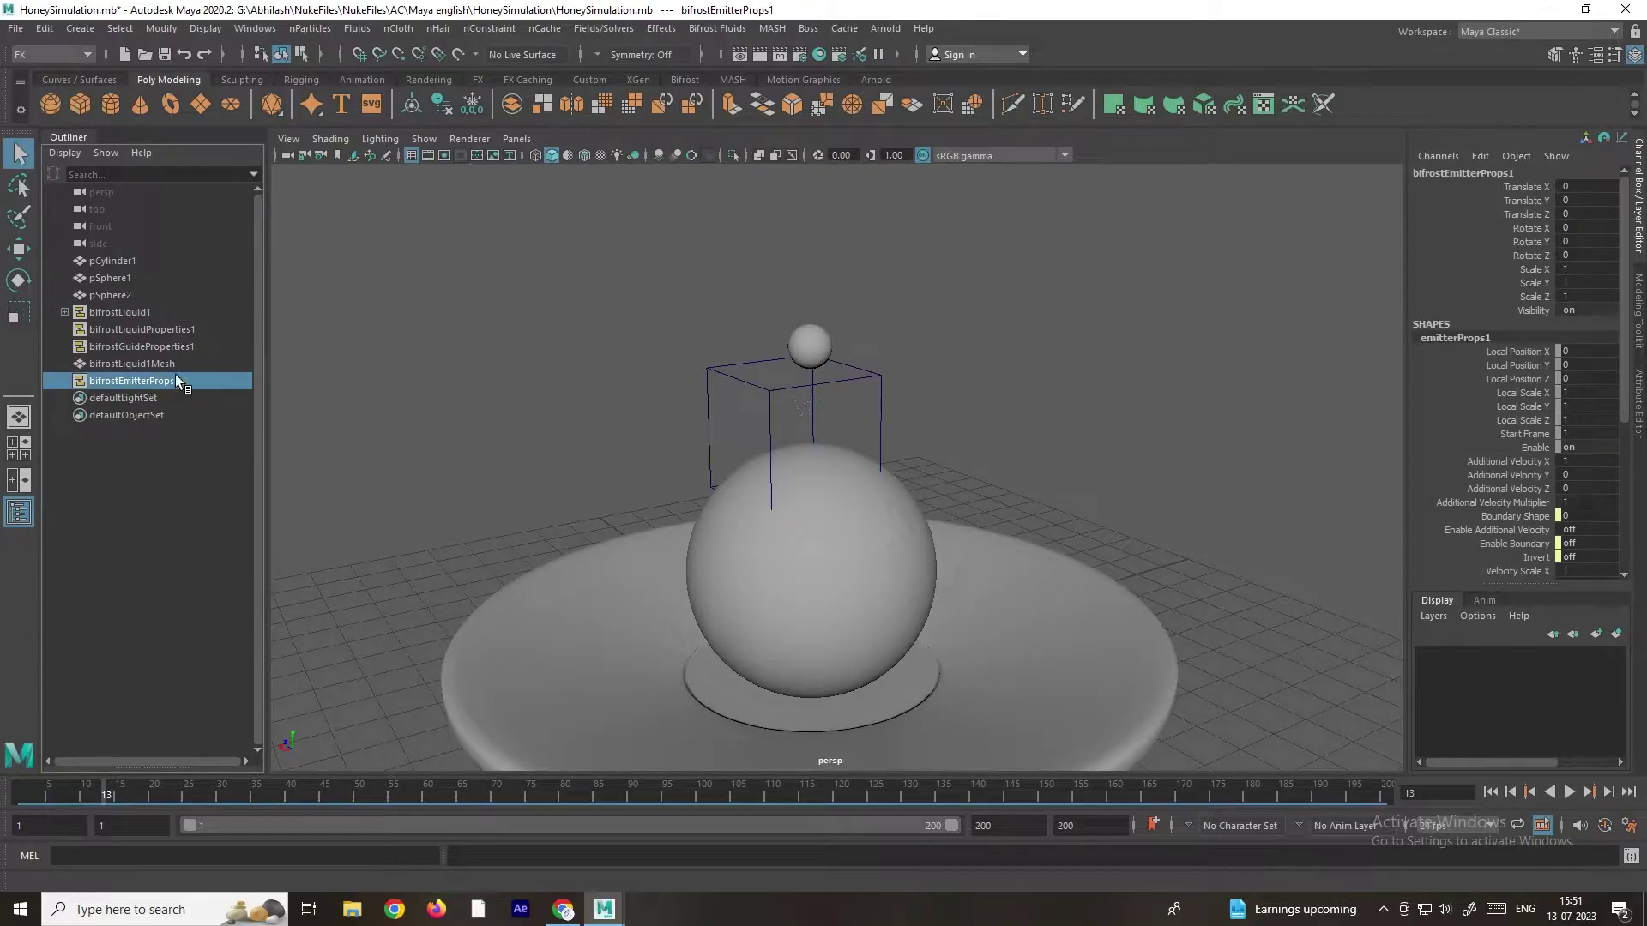
left_click(1639, 392)
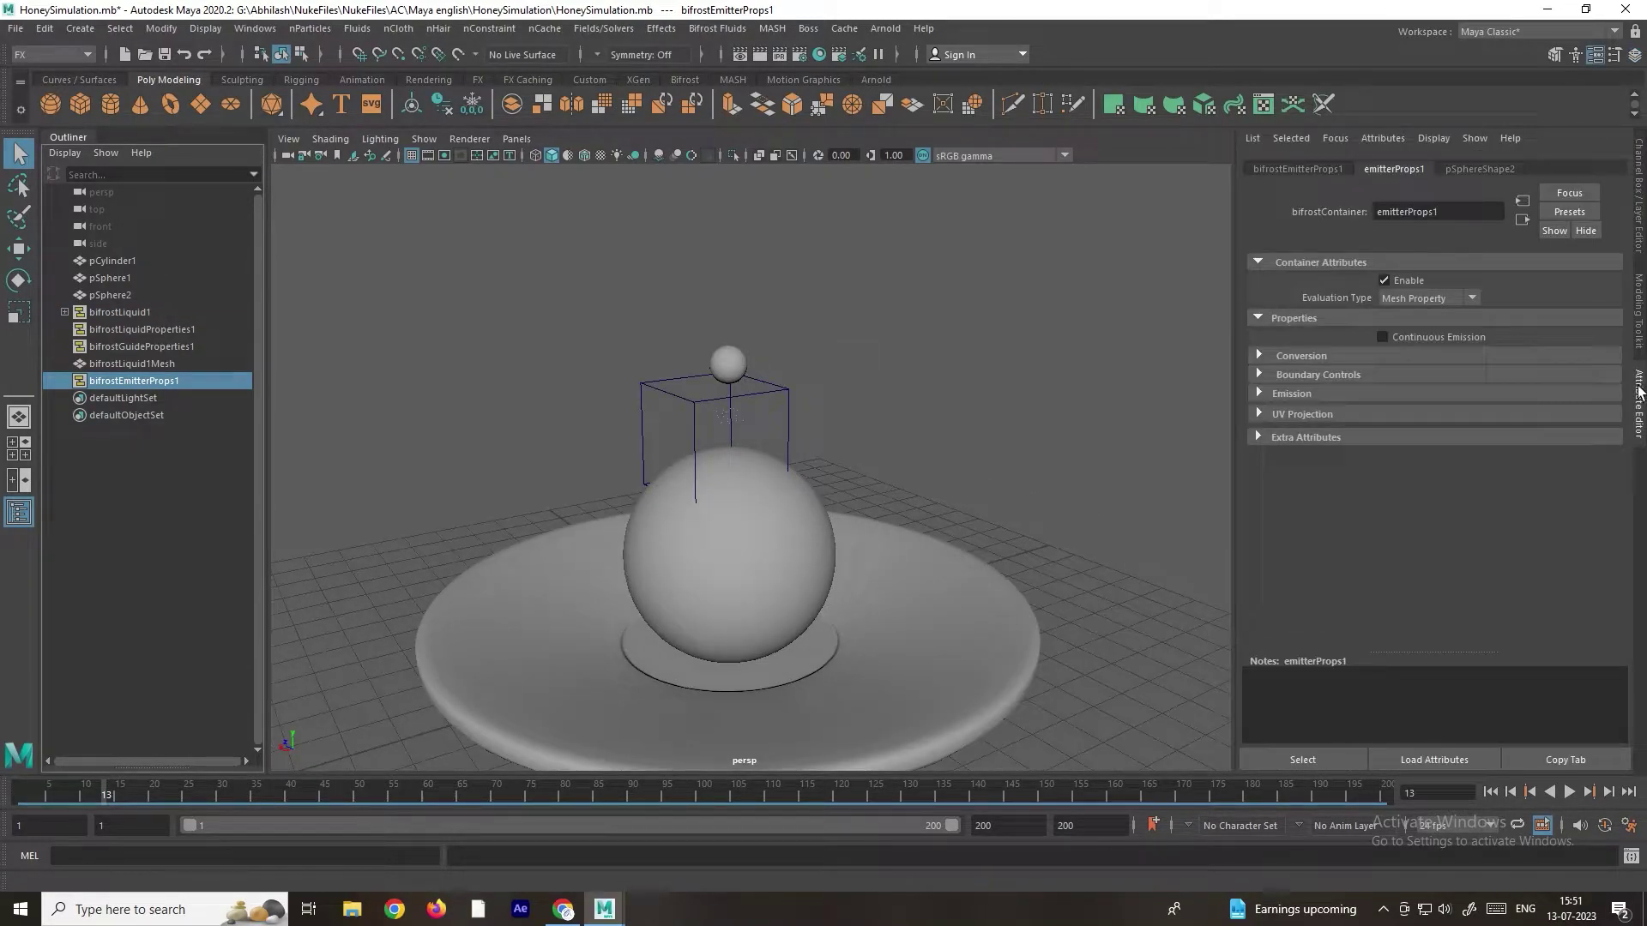
left_click(1424, 337)
Step: Play the simulation from the first frame to check the continuous emission, then stop playback
left_click(1493, 793)
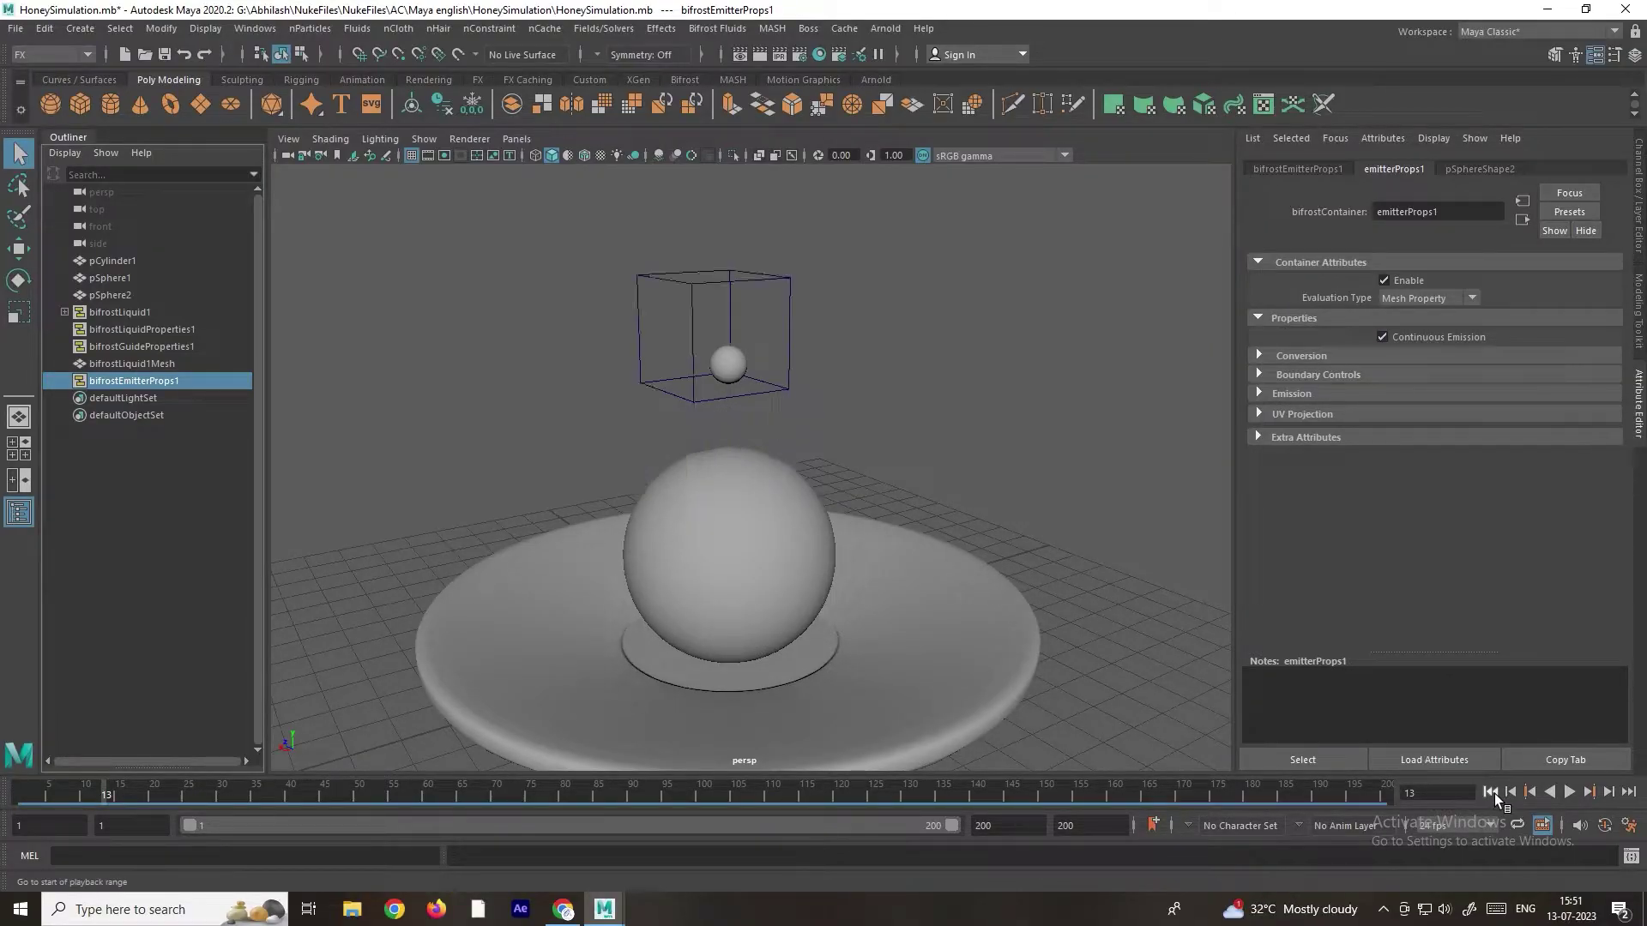
left_click(1569, 791)
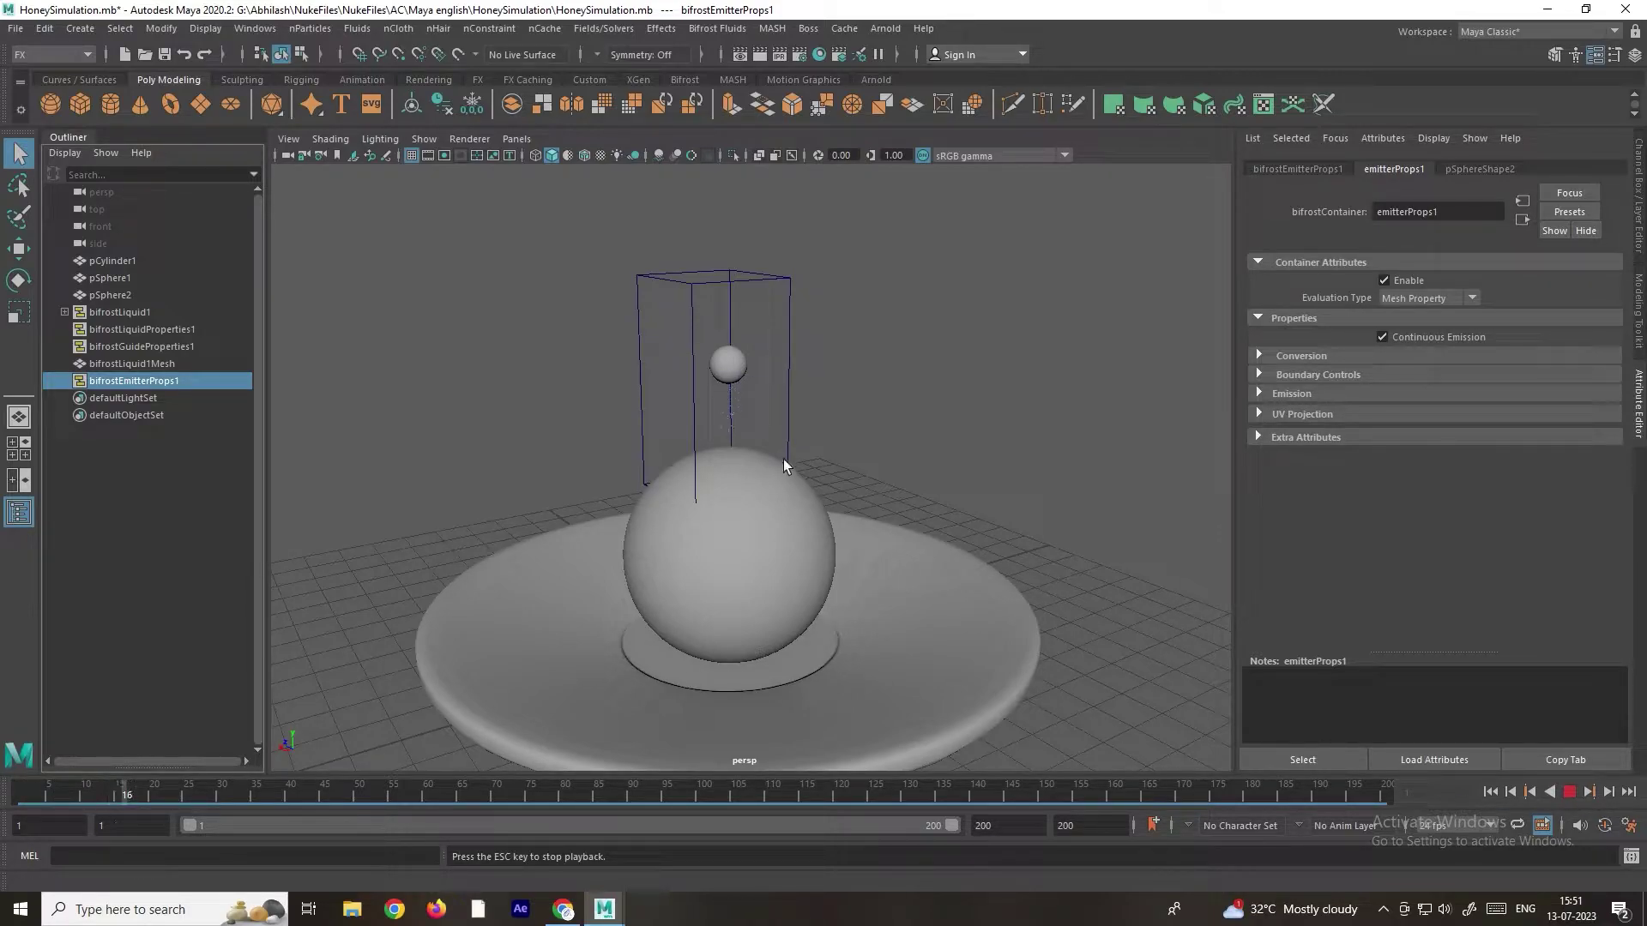
key("Escape")
Step: Move the small emitter sphere pSphere2 straight up, higher above the large sphere
left_click(679, 374)
left_click(728, 365)
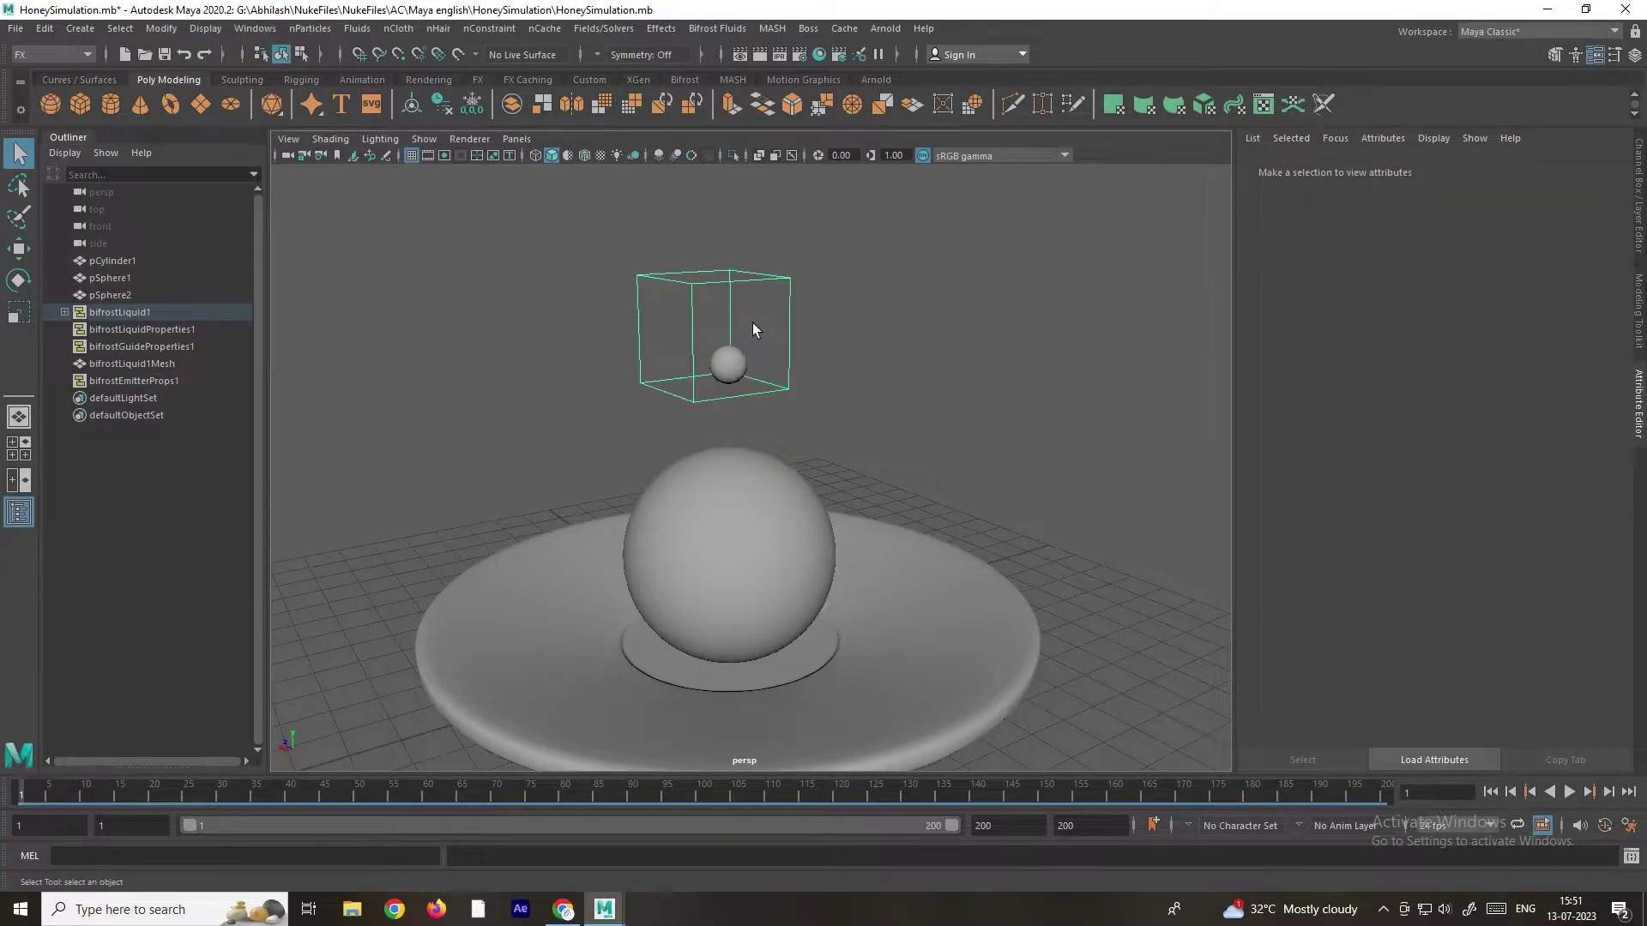
left_click(129, 294)
key("w")
left_click_drag(734, 294, 734, 216)
scroll(734, 216, "down", 3)
Step: Play the simulation with the raised emitter, watch the liquid reach the large sphere, and return to the first frame
left_click(1569, 793)
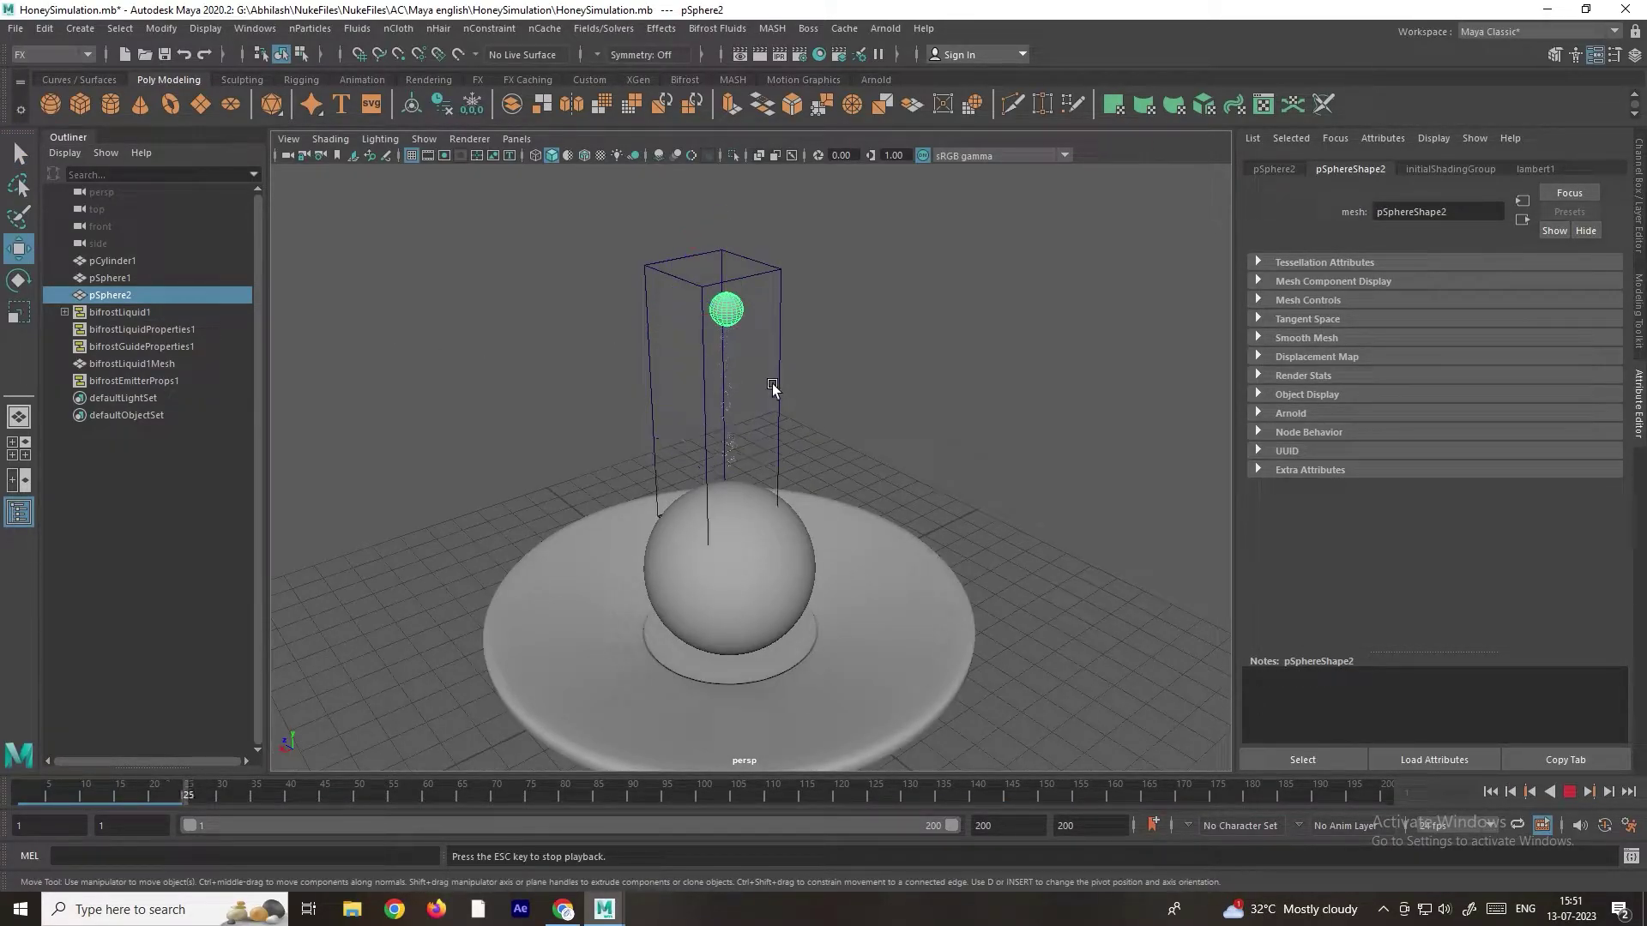
key("alt+shift+v")
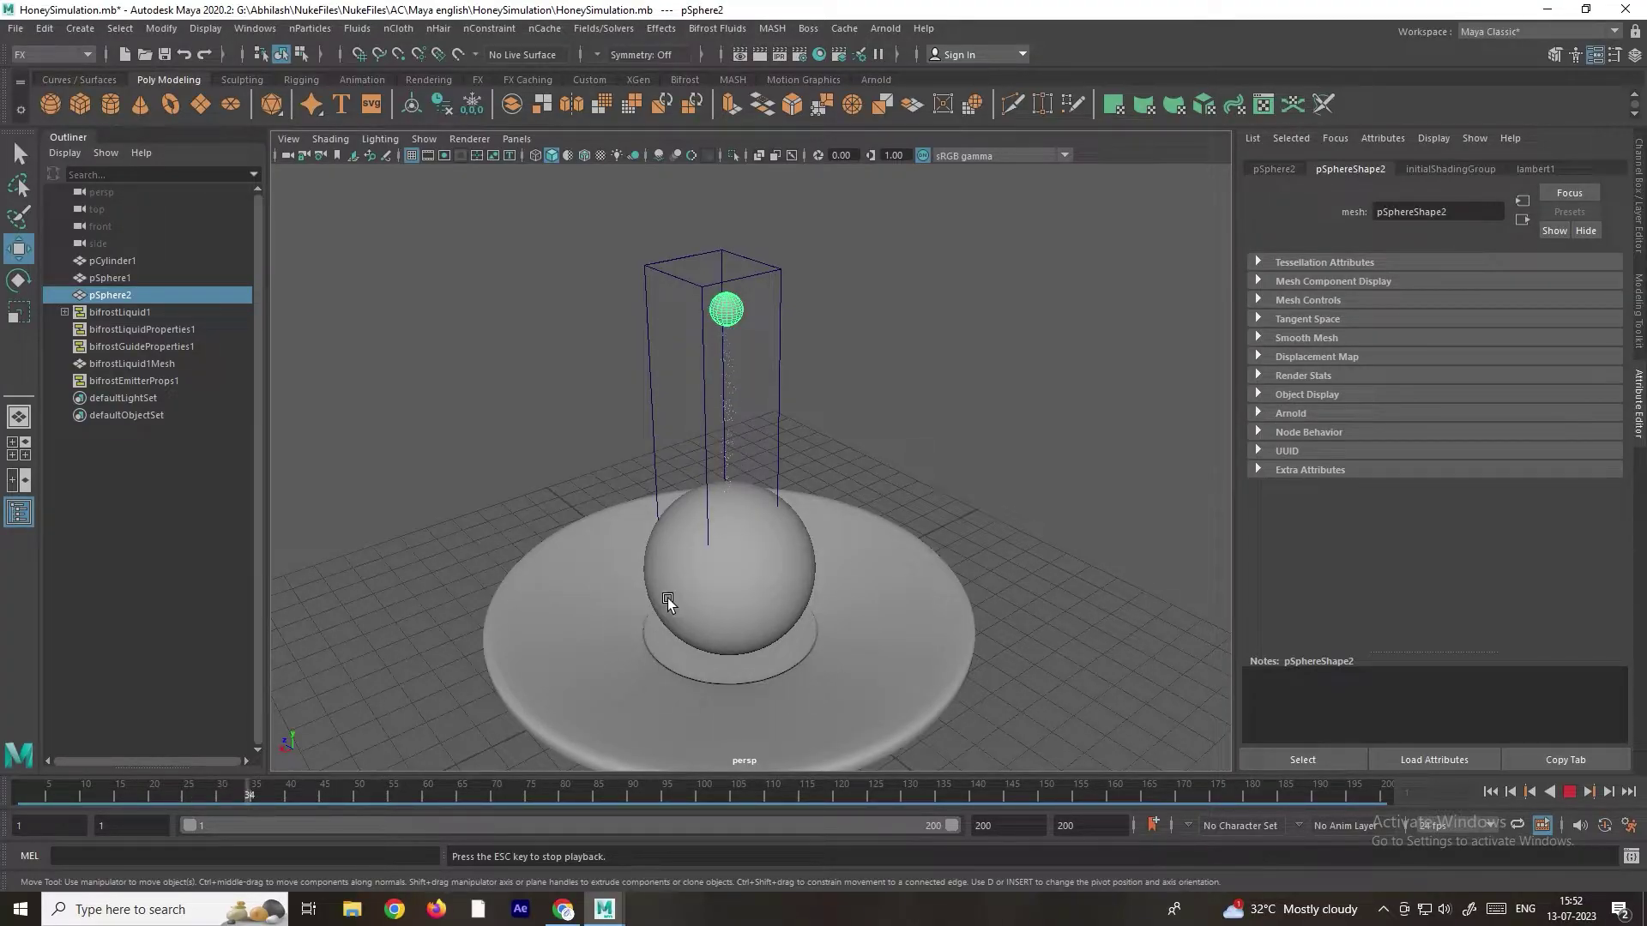
left_click(1570, 791)
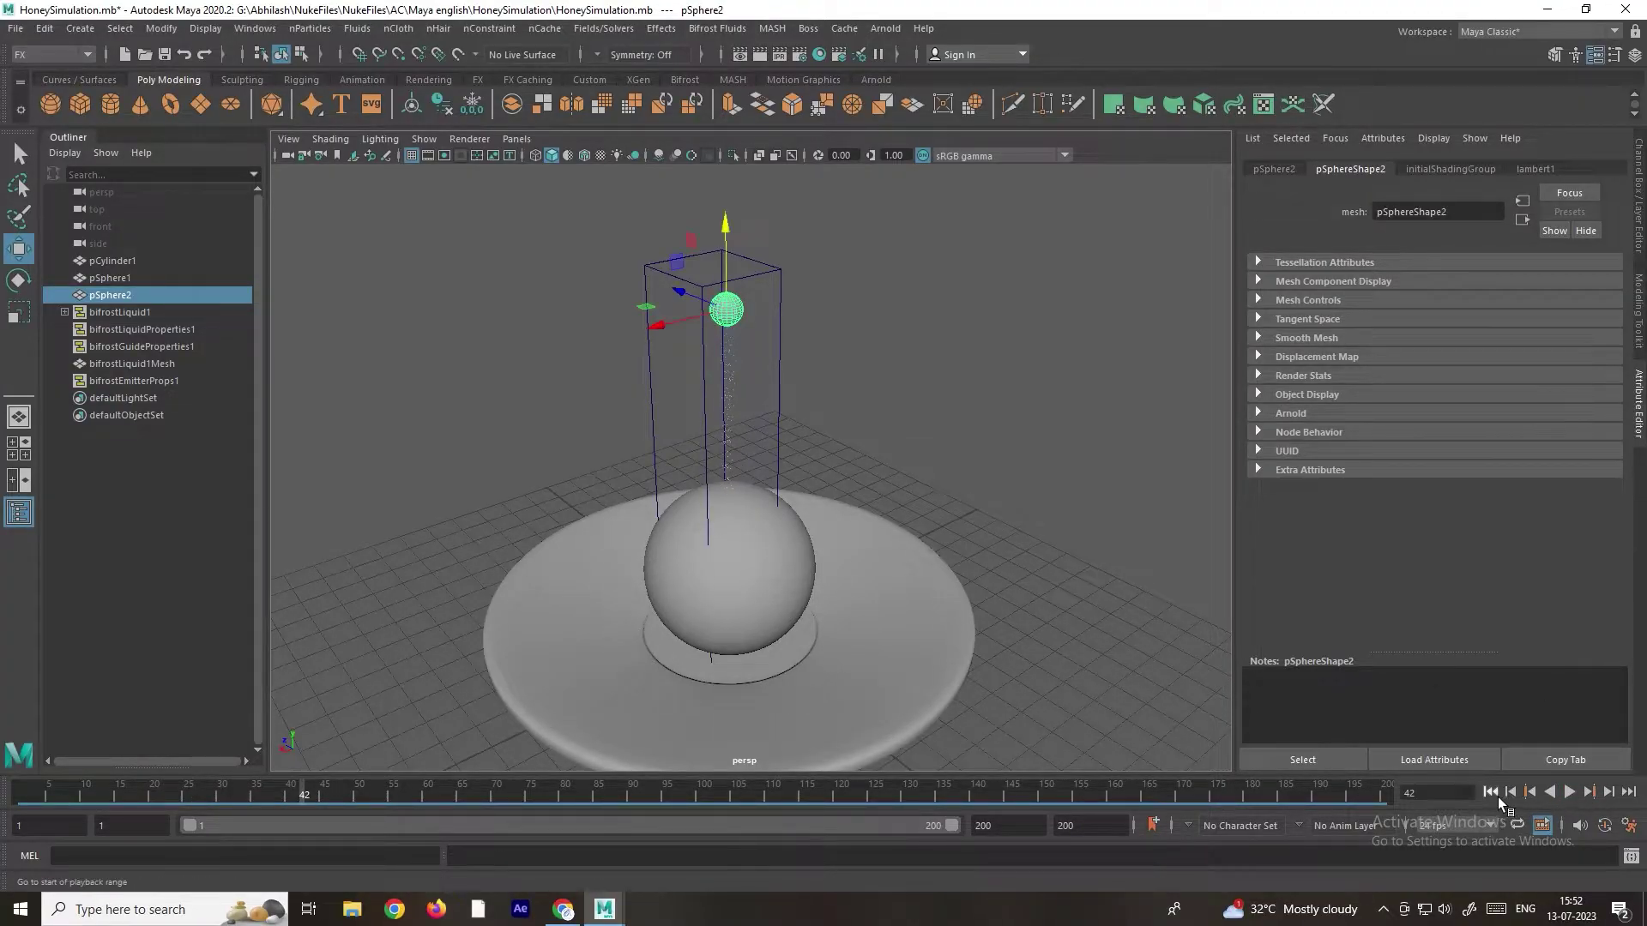
key("alt+shift+v")
Step: Add the large sphere and the plate as Bifrost colliders for the liquid
left_click(798, 558)
left_click(925, 612, "shift")
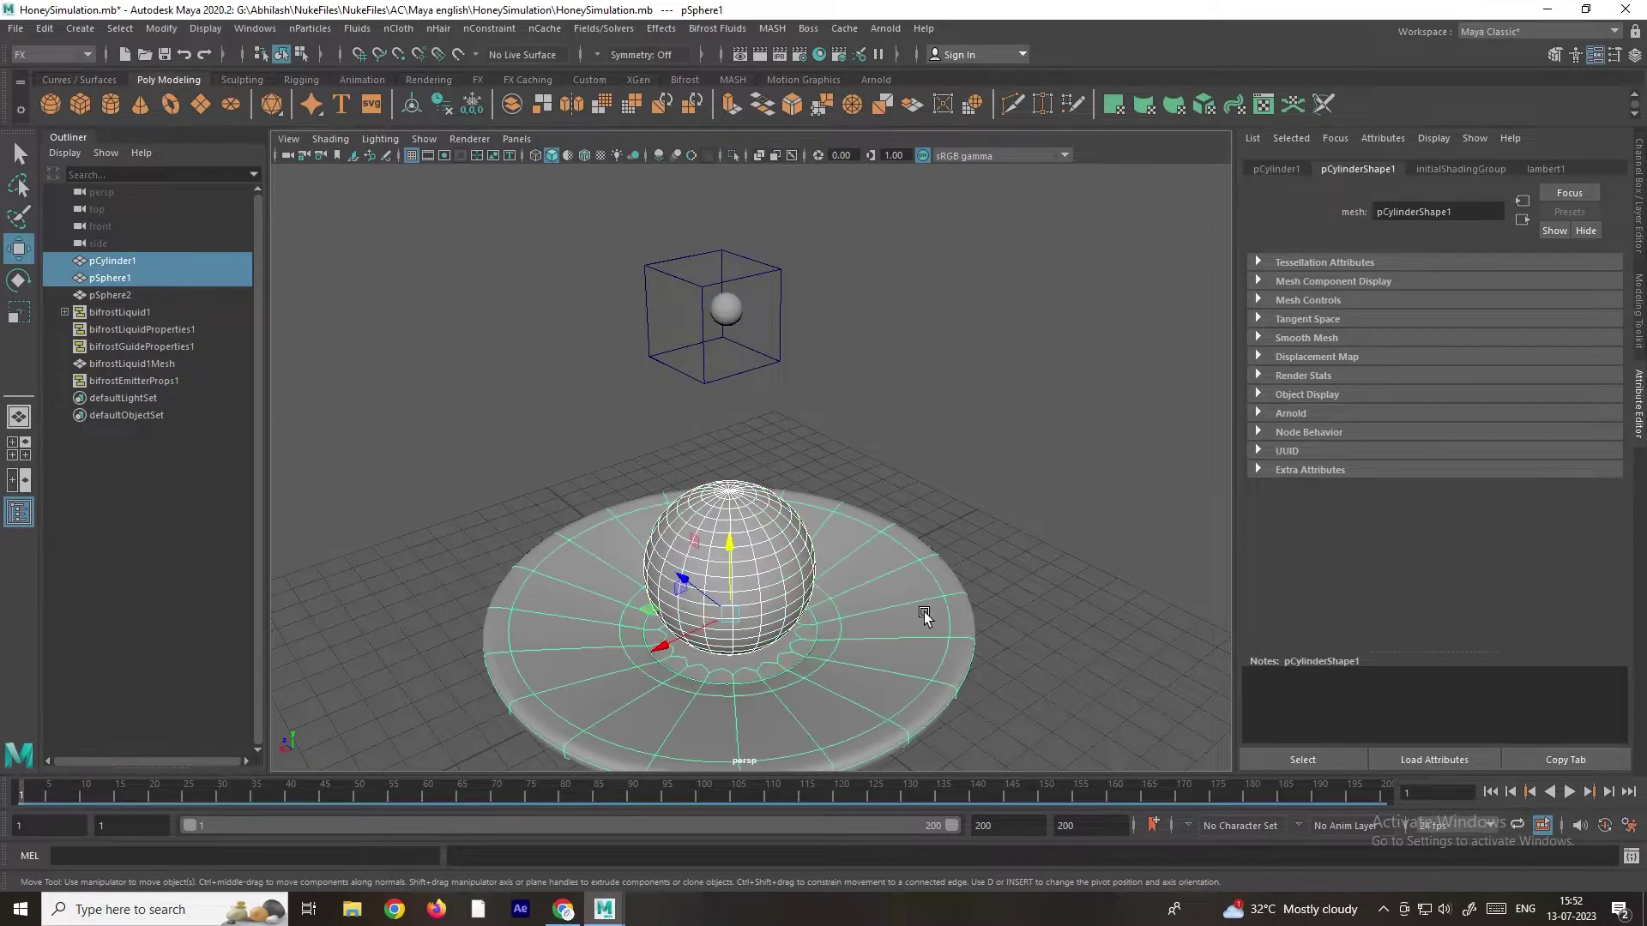
left_click(769, 349)
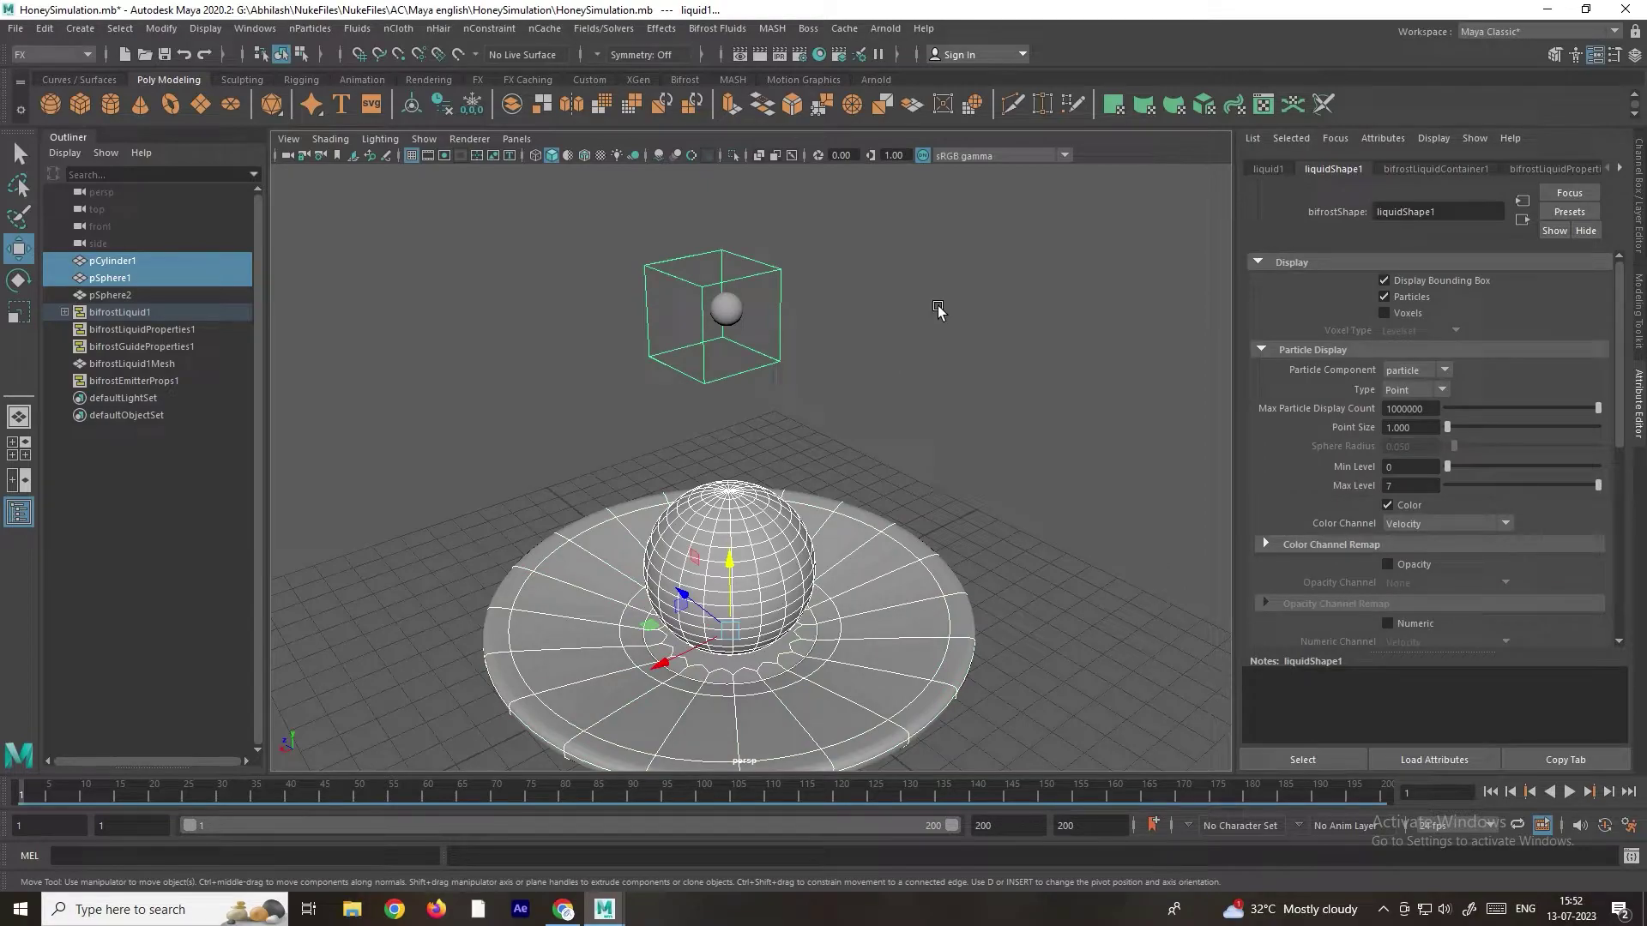
left_click(712, 31)
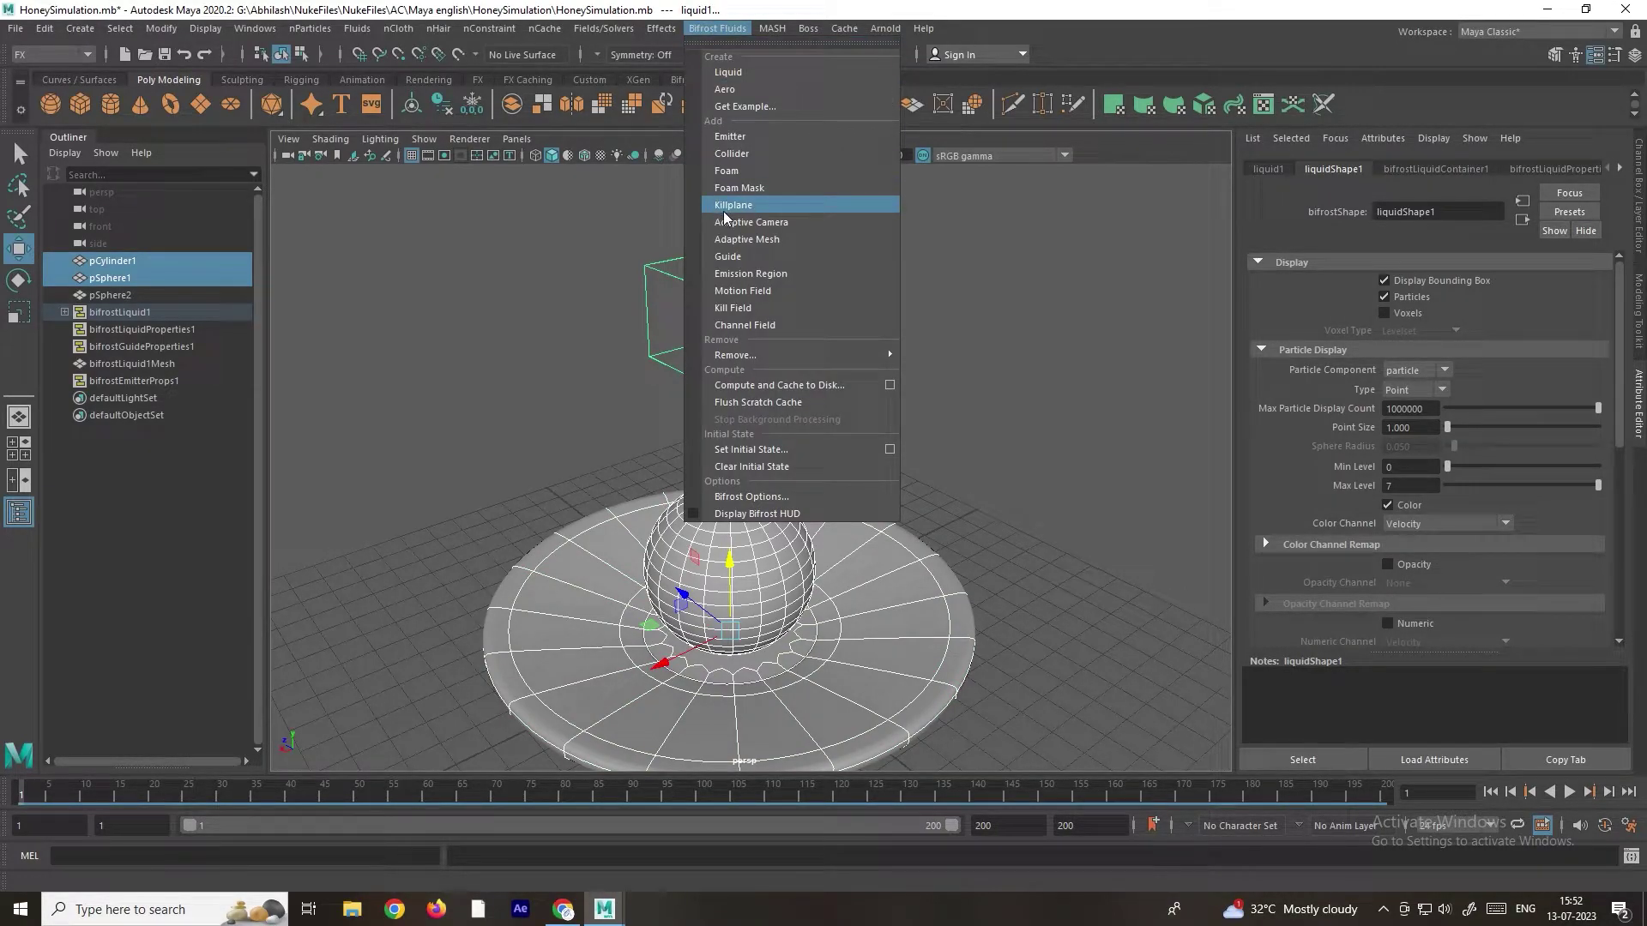
left_click(753, 156)
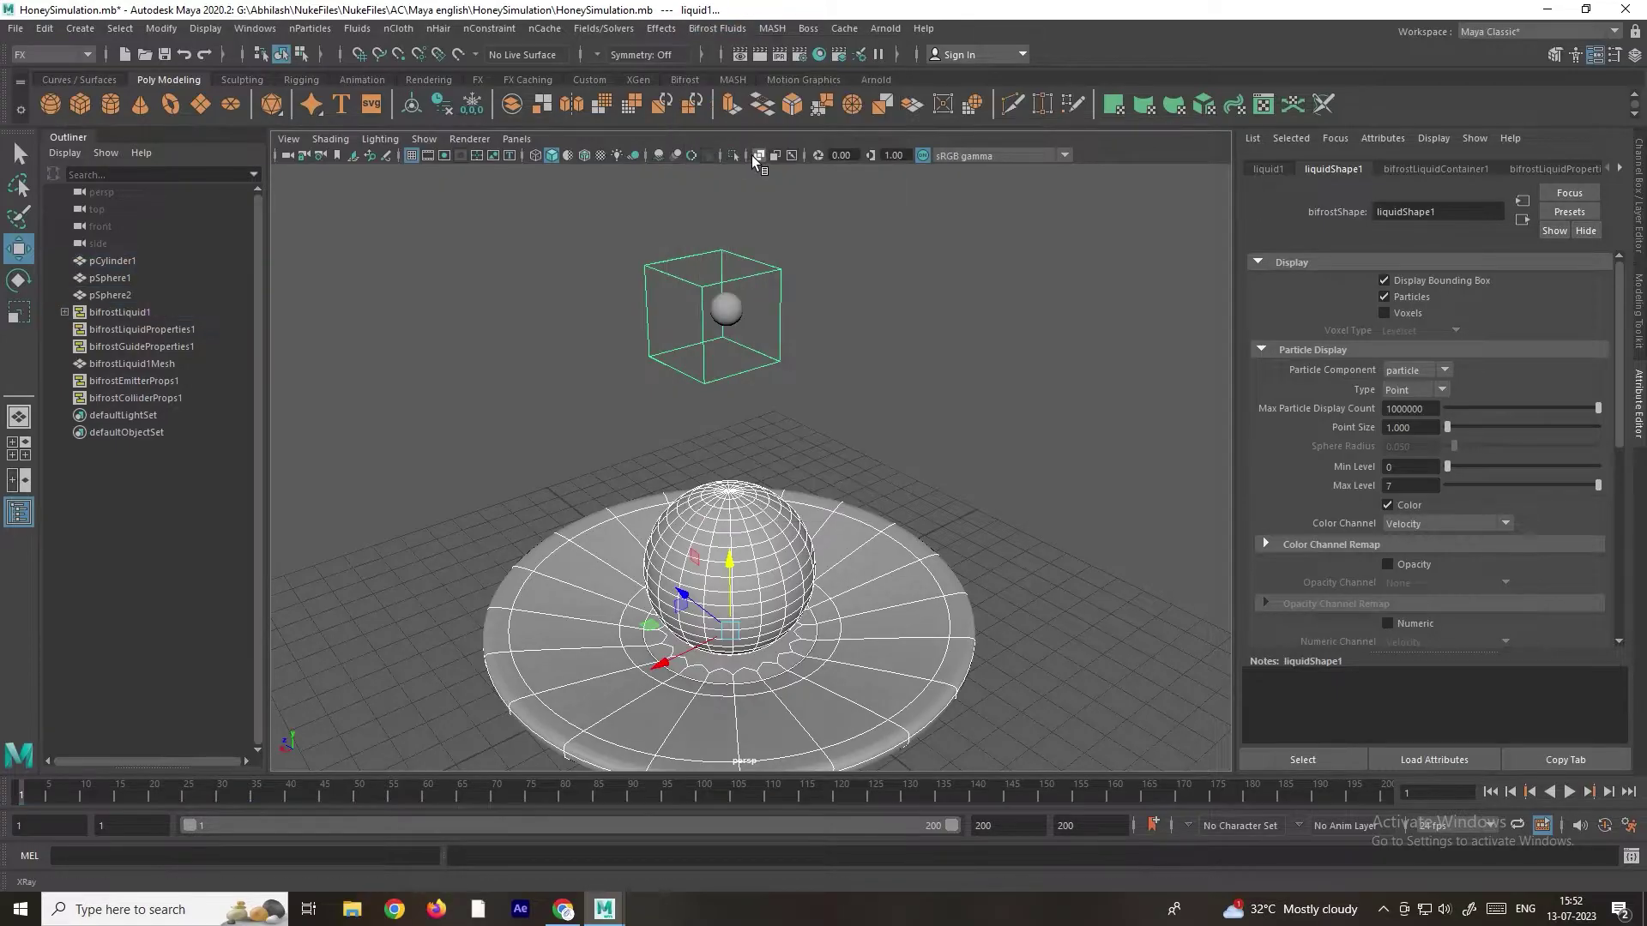
Step: Play the simulation with the colliders, stop it, and examine the particle stream around the large sphere
left_click(1569, 793)
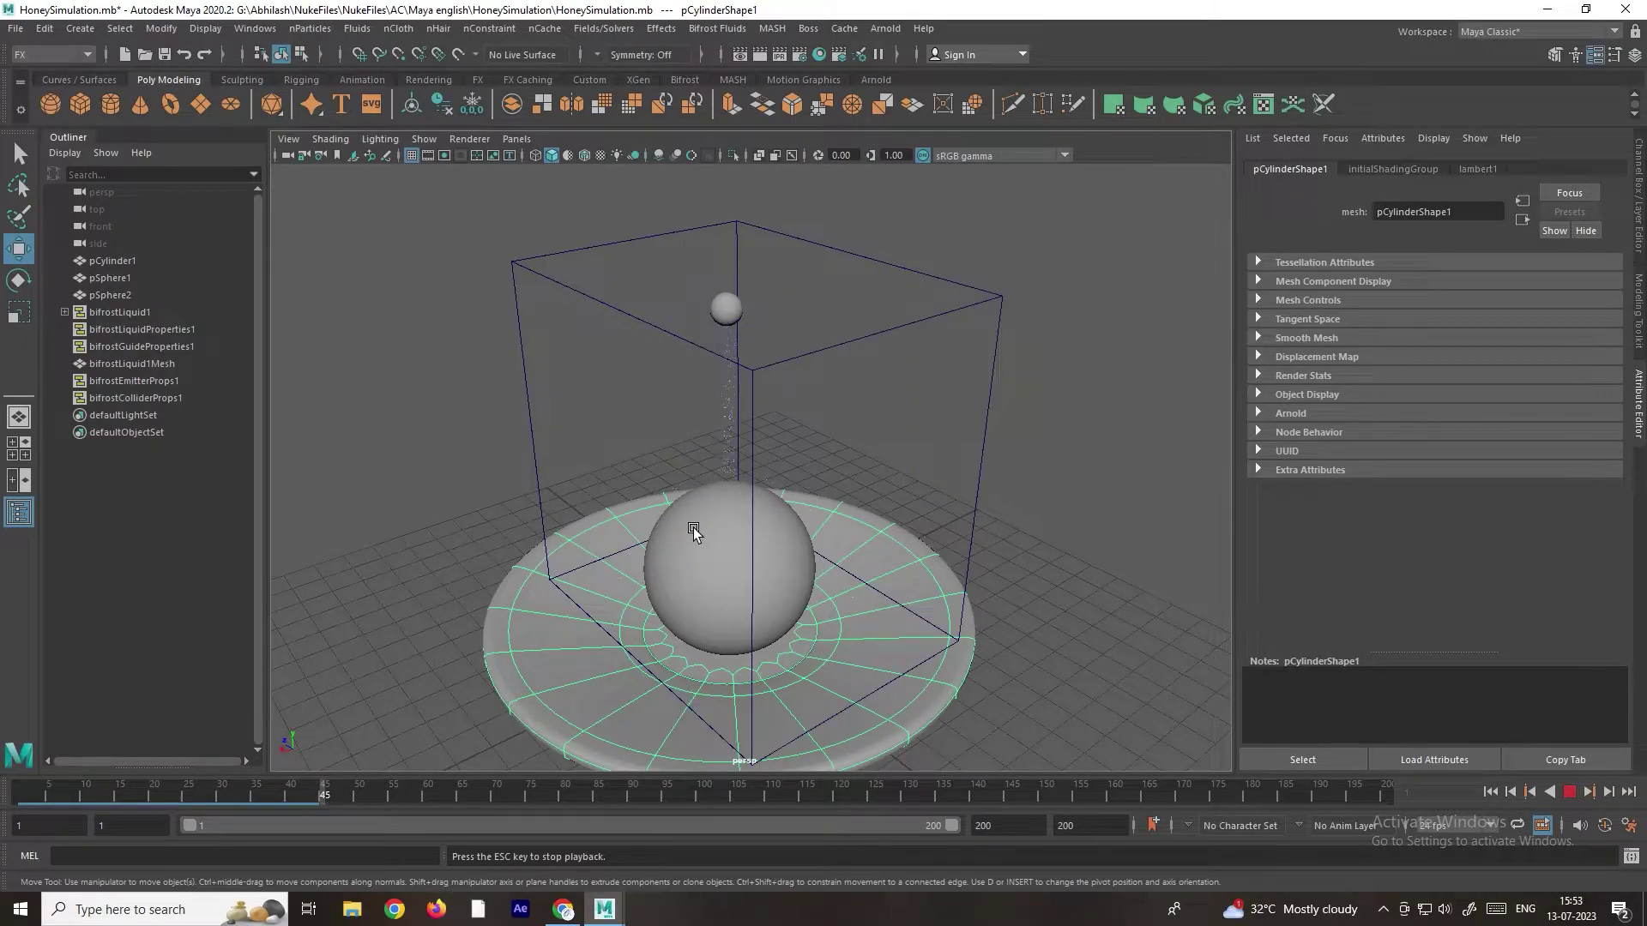
left_click(1569, 791)
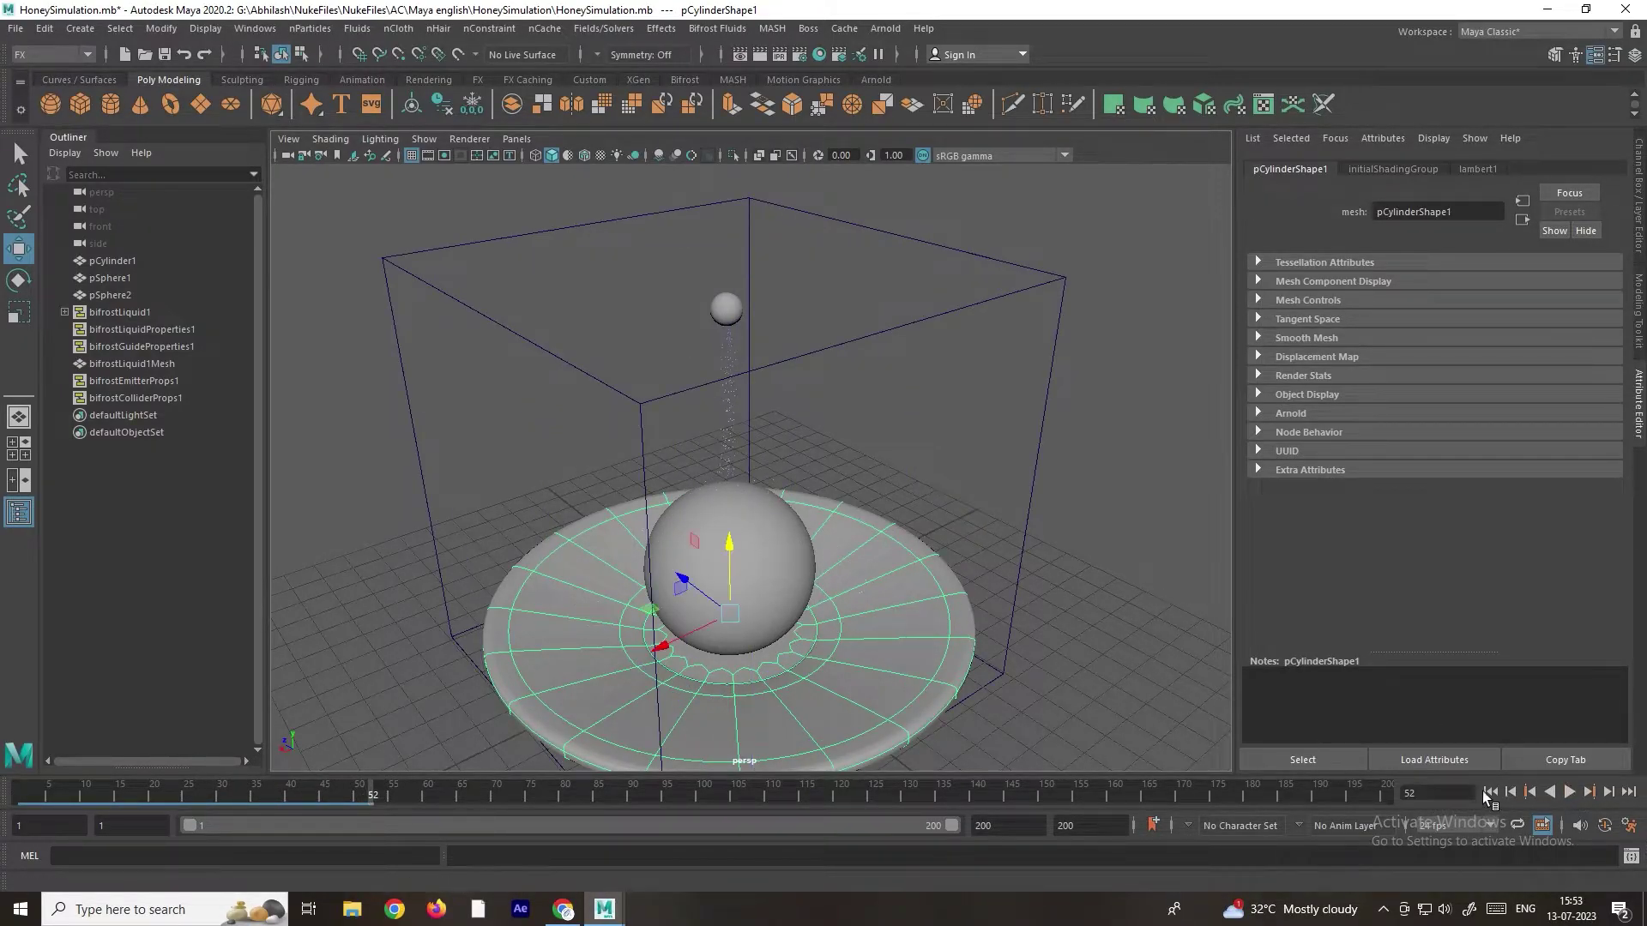
left_click_drag(1021, 543, 823, 441, "alt")
scroll(688, 412, "up", 3)
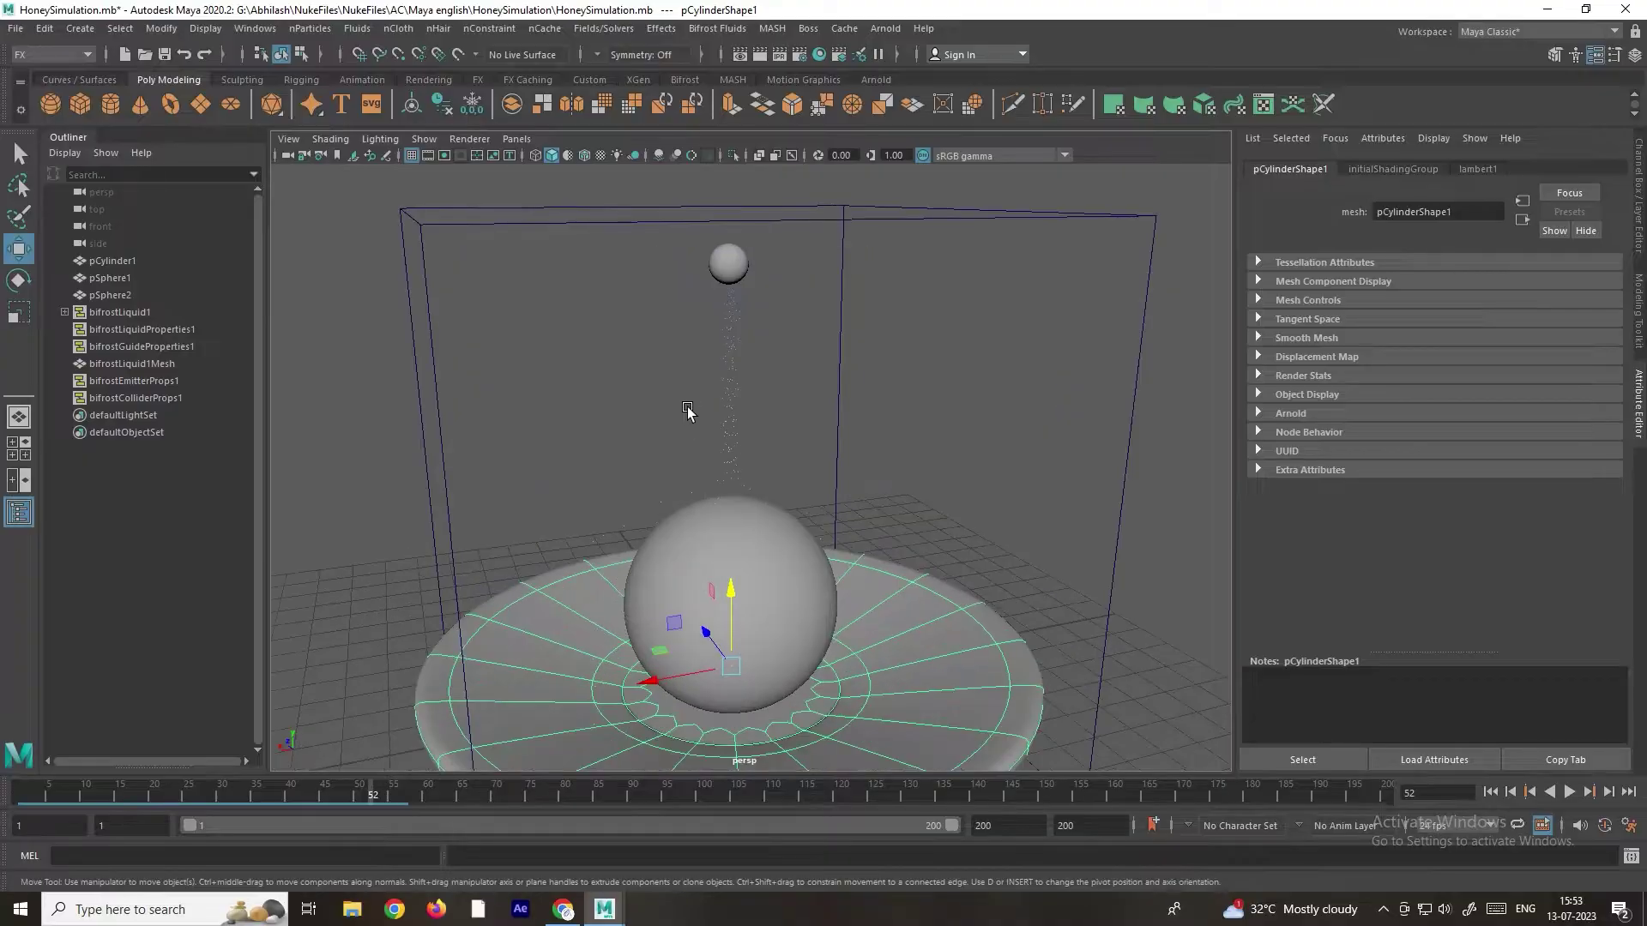
scroll(712, 413, "down", 4)
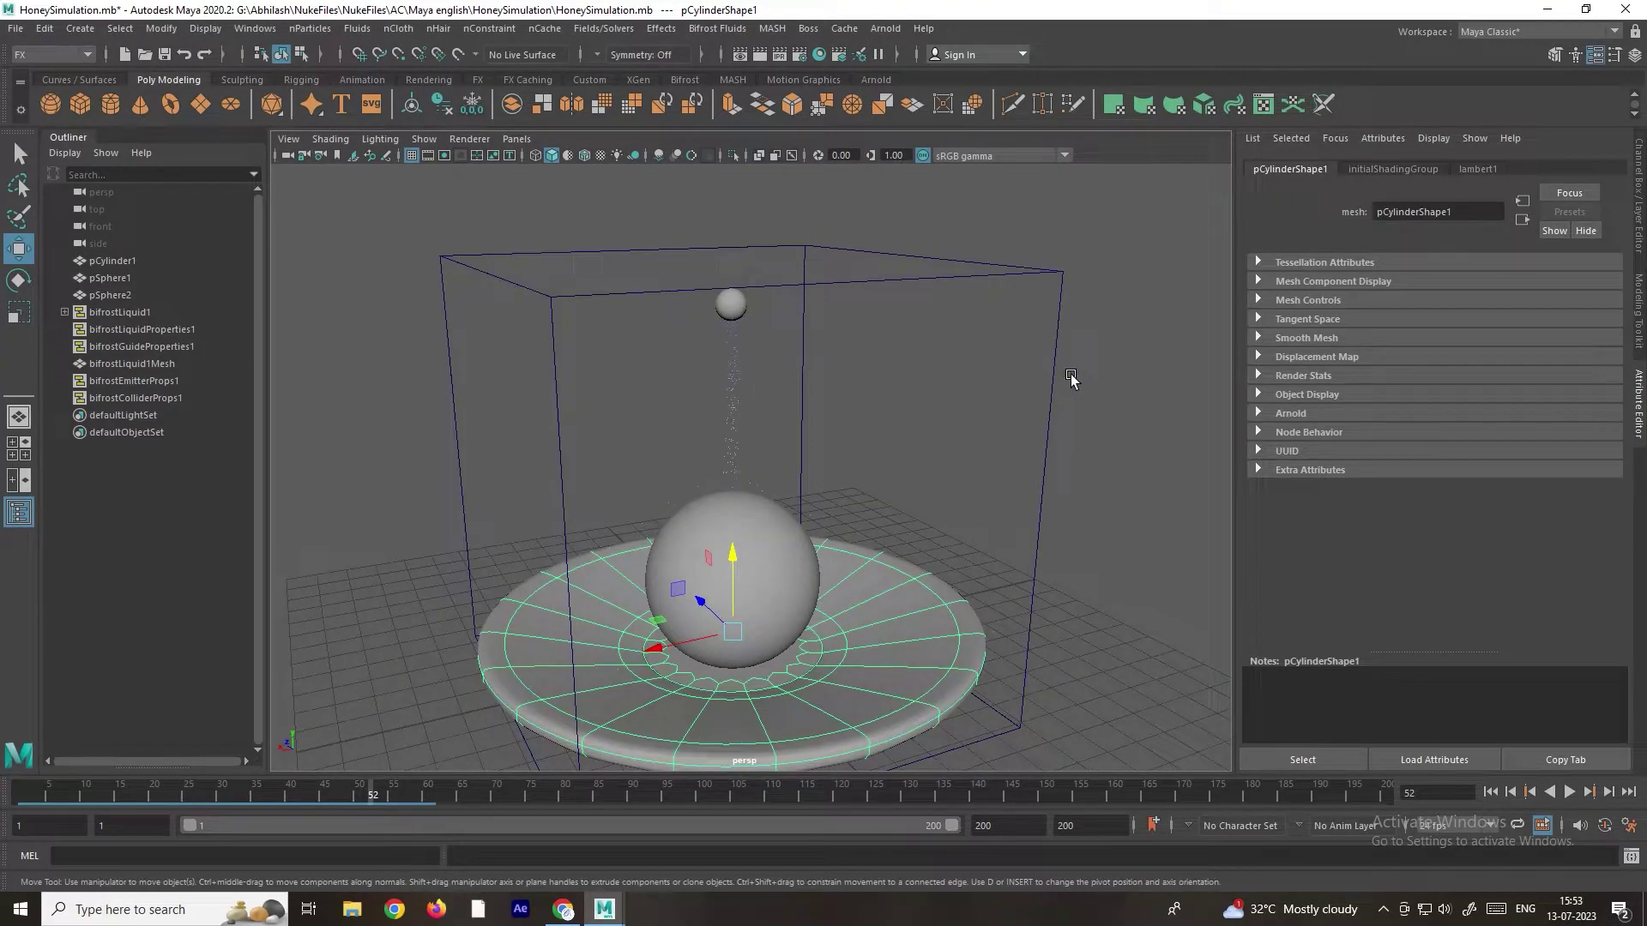
Step: Set the Master Voxel Size of bifrostLiquidProperties1 to 0.3
left_click(1015, 352)
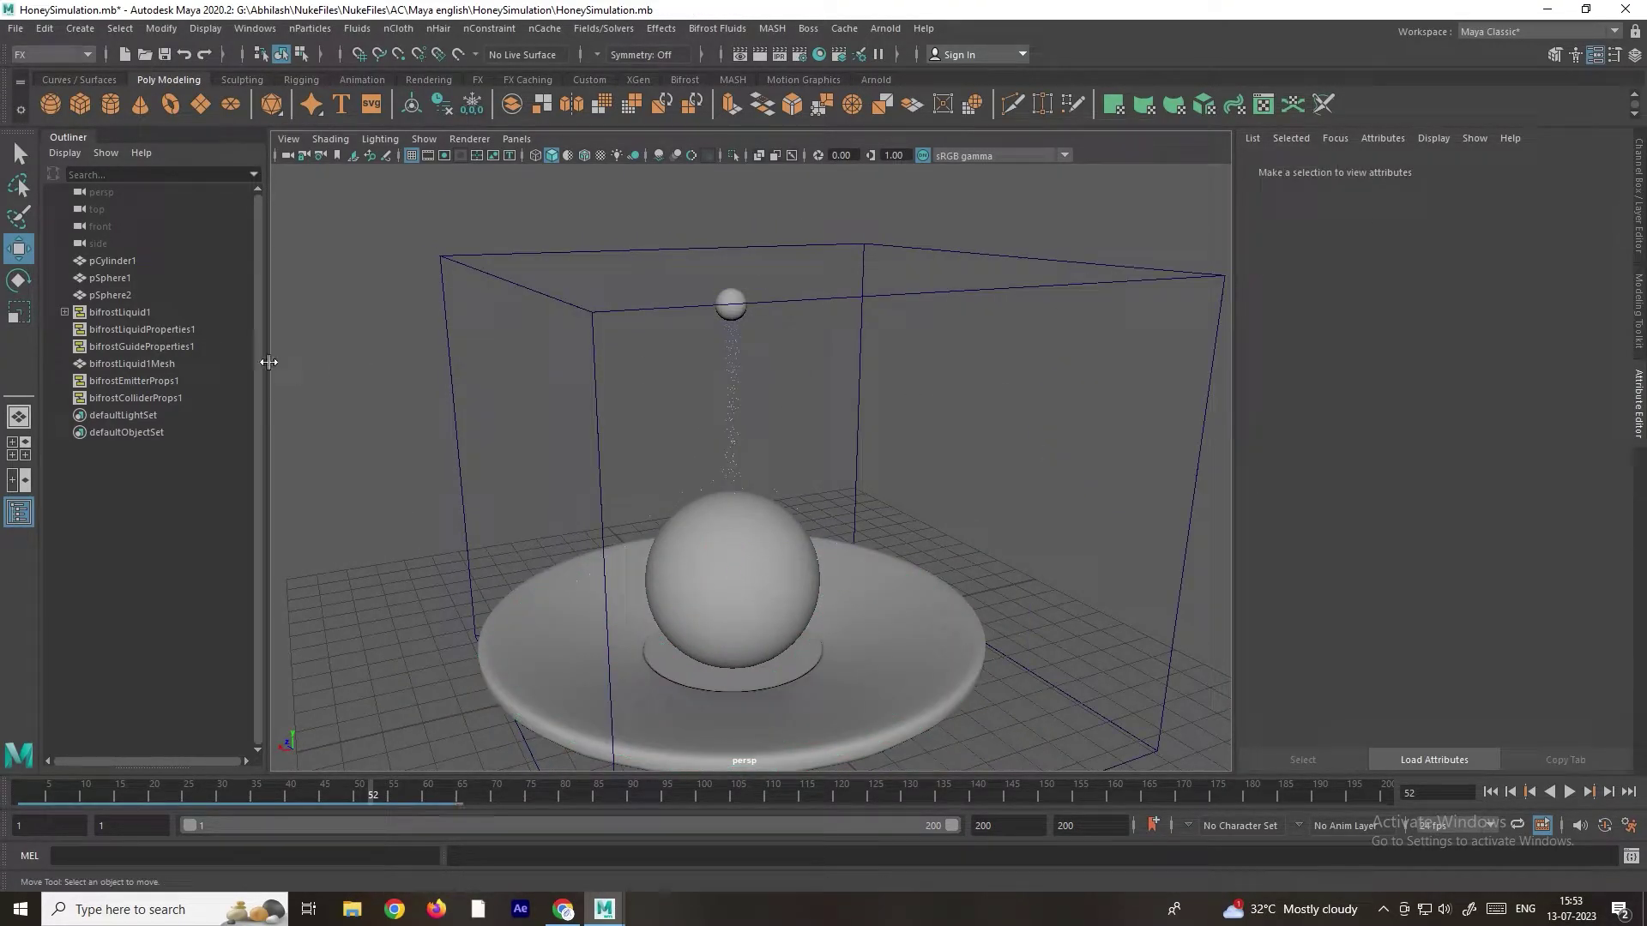
left_click(163, 330)
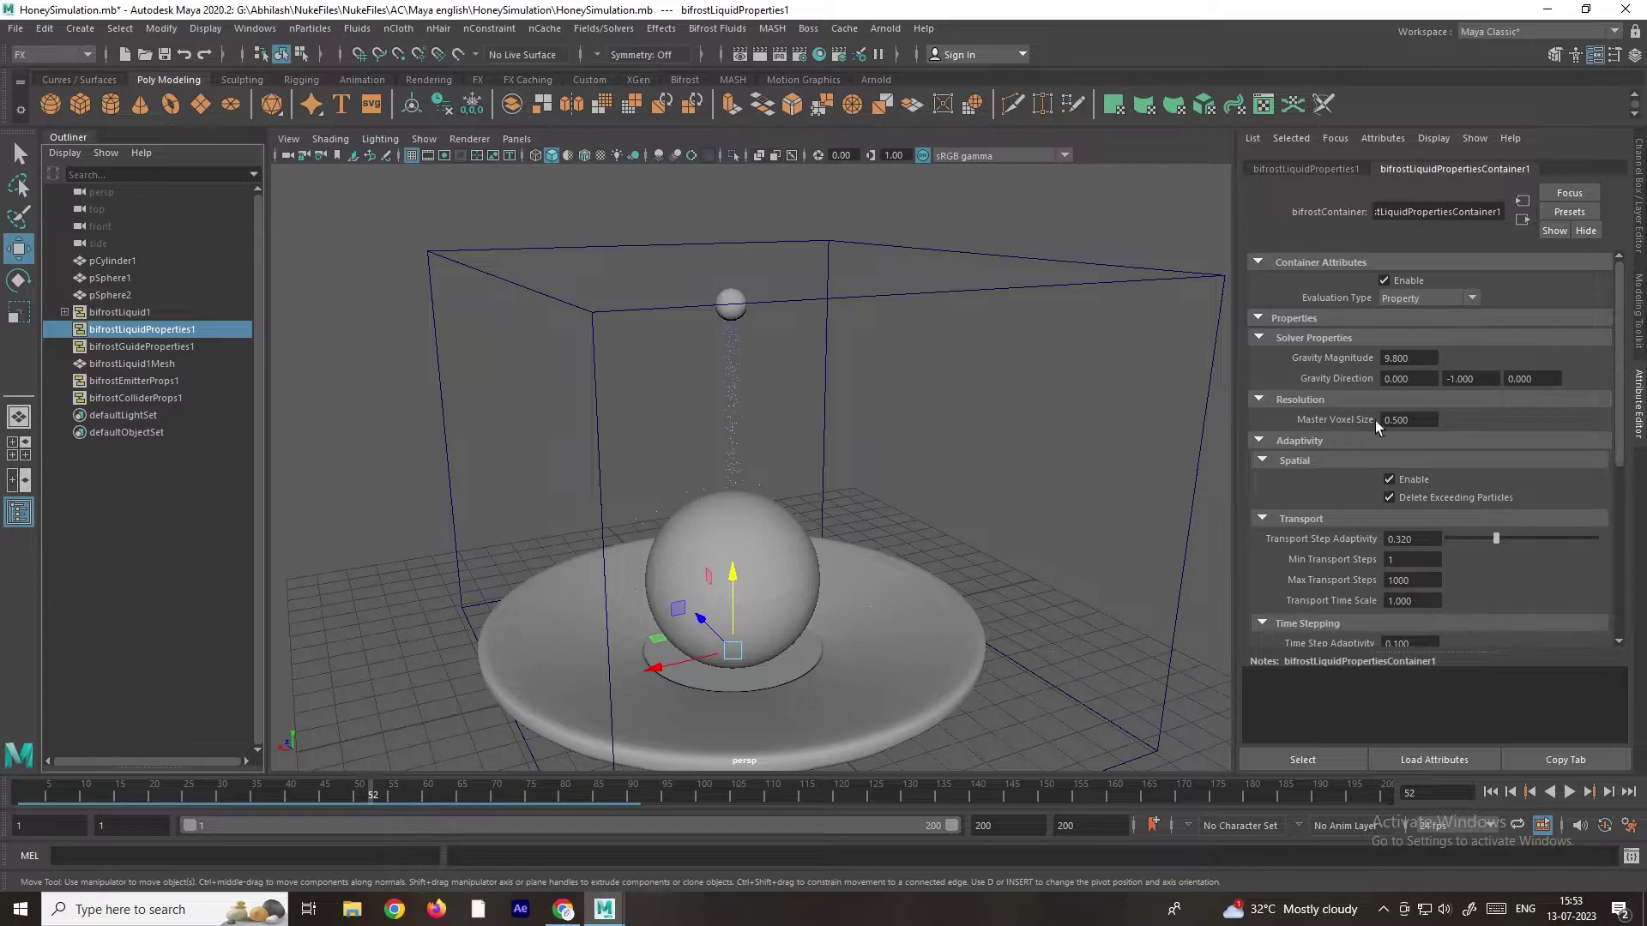
left_click(1424, 421)
key("Return")
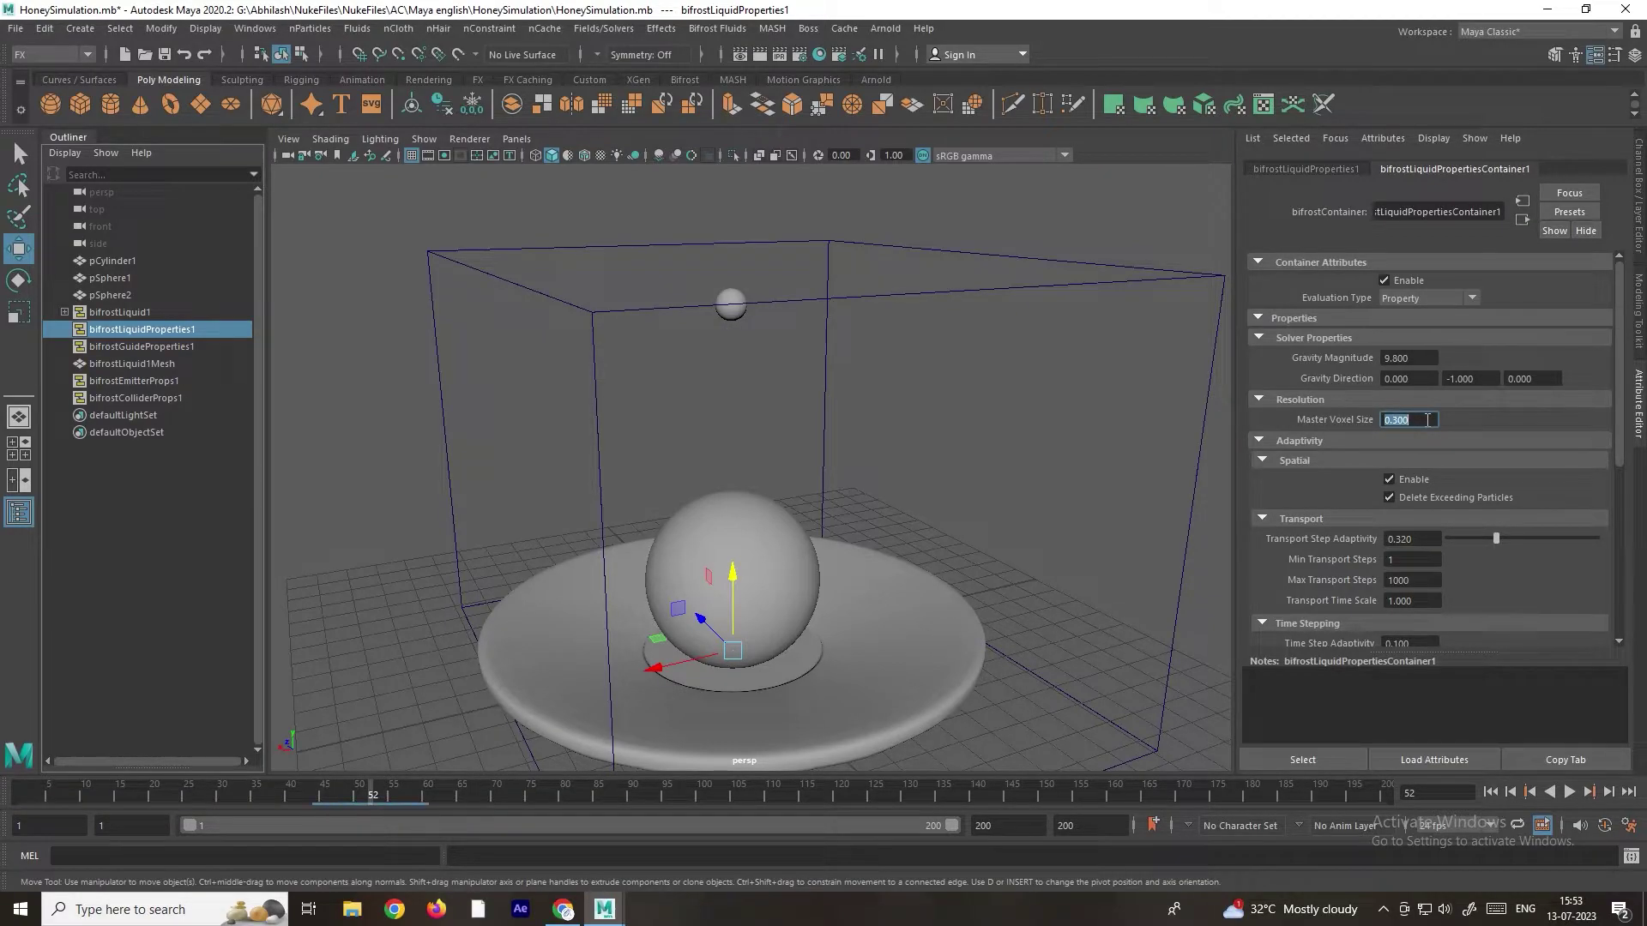
Step: Play the simulation from the first frame to check the finer particle stream, then stop playback
left_click(1490, 792)
left_click(1569, 792)
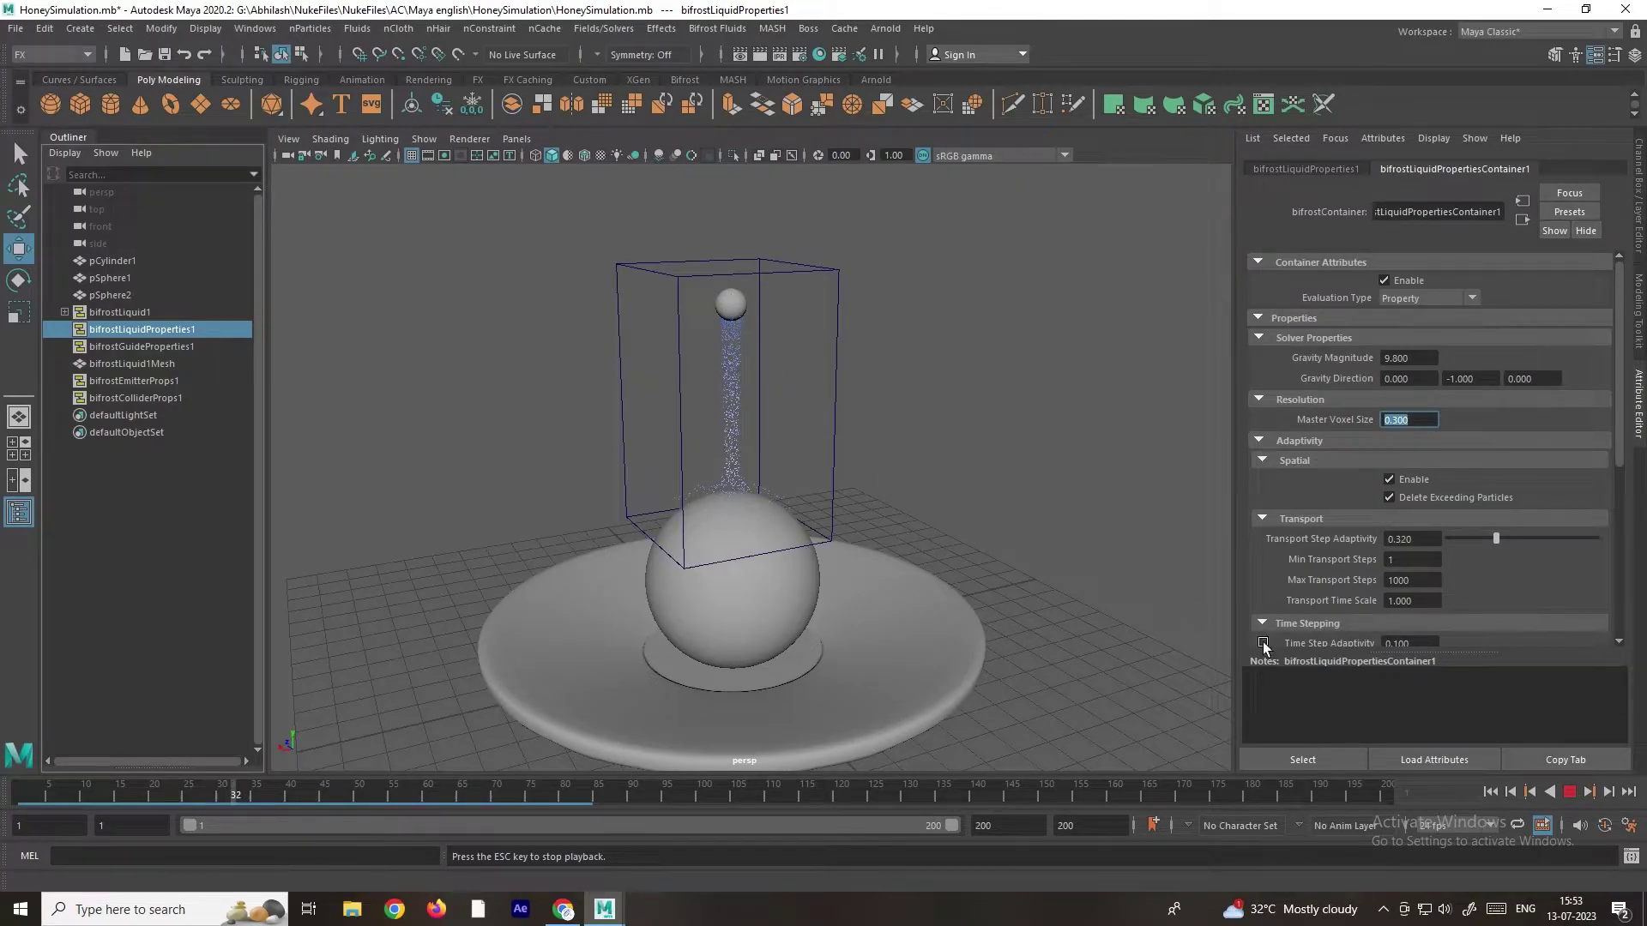
key("Escape")
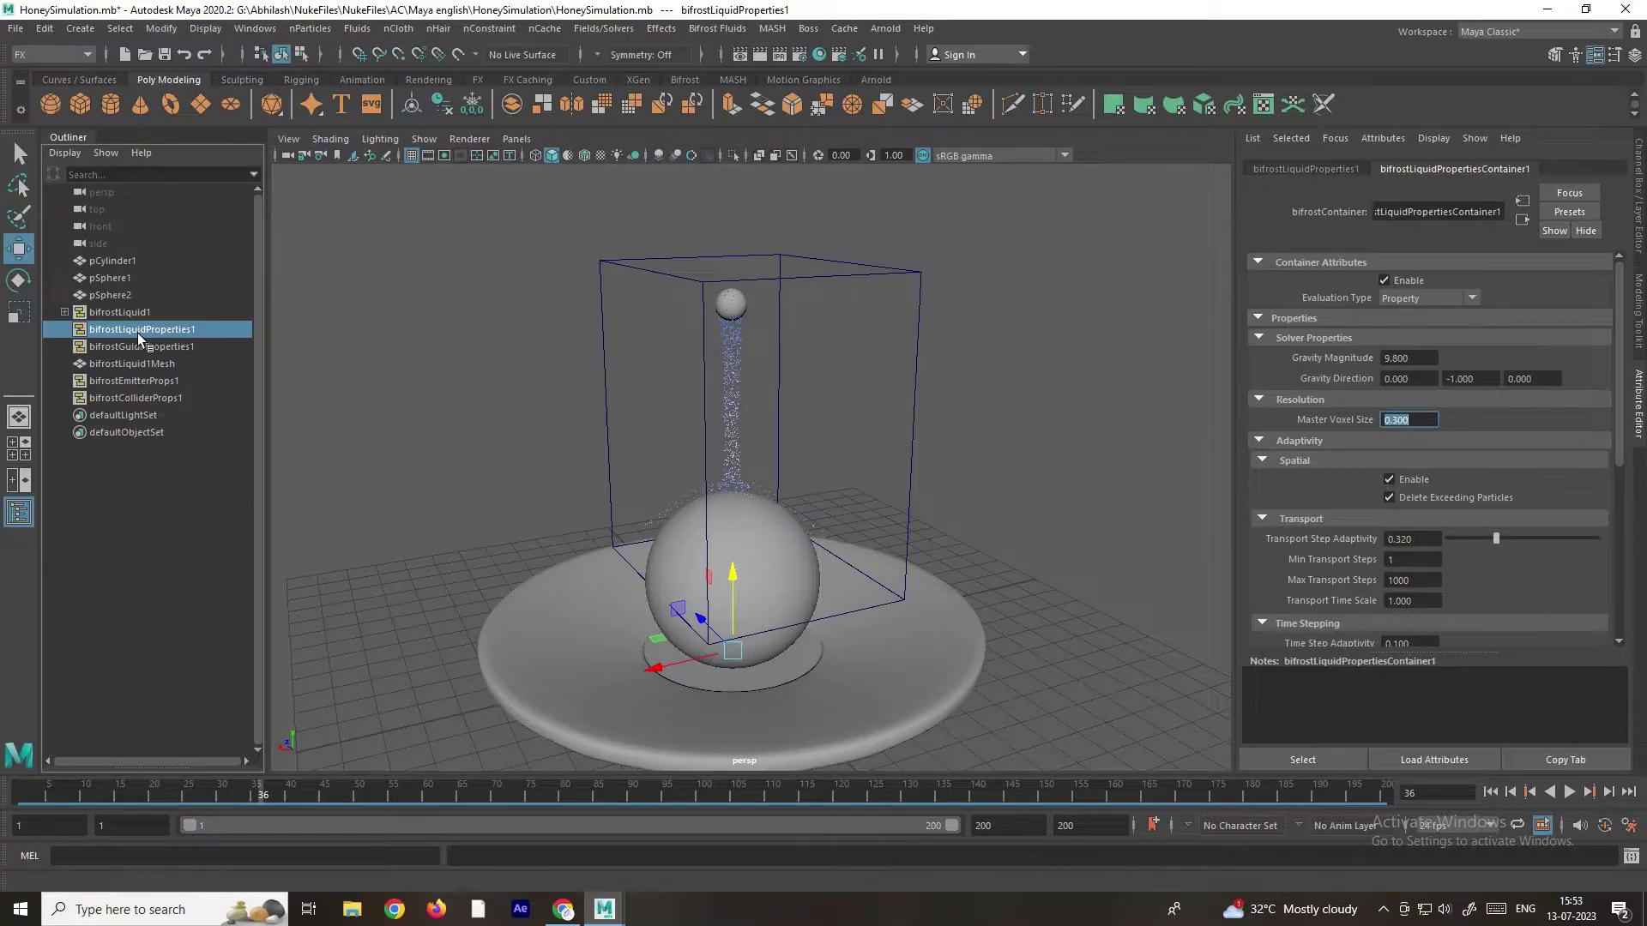
Step: Set the Viscosity of bifrostLiquidProperties1 to 600 and return to the first frame
scroll(1279, 506, "down", 5)
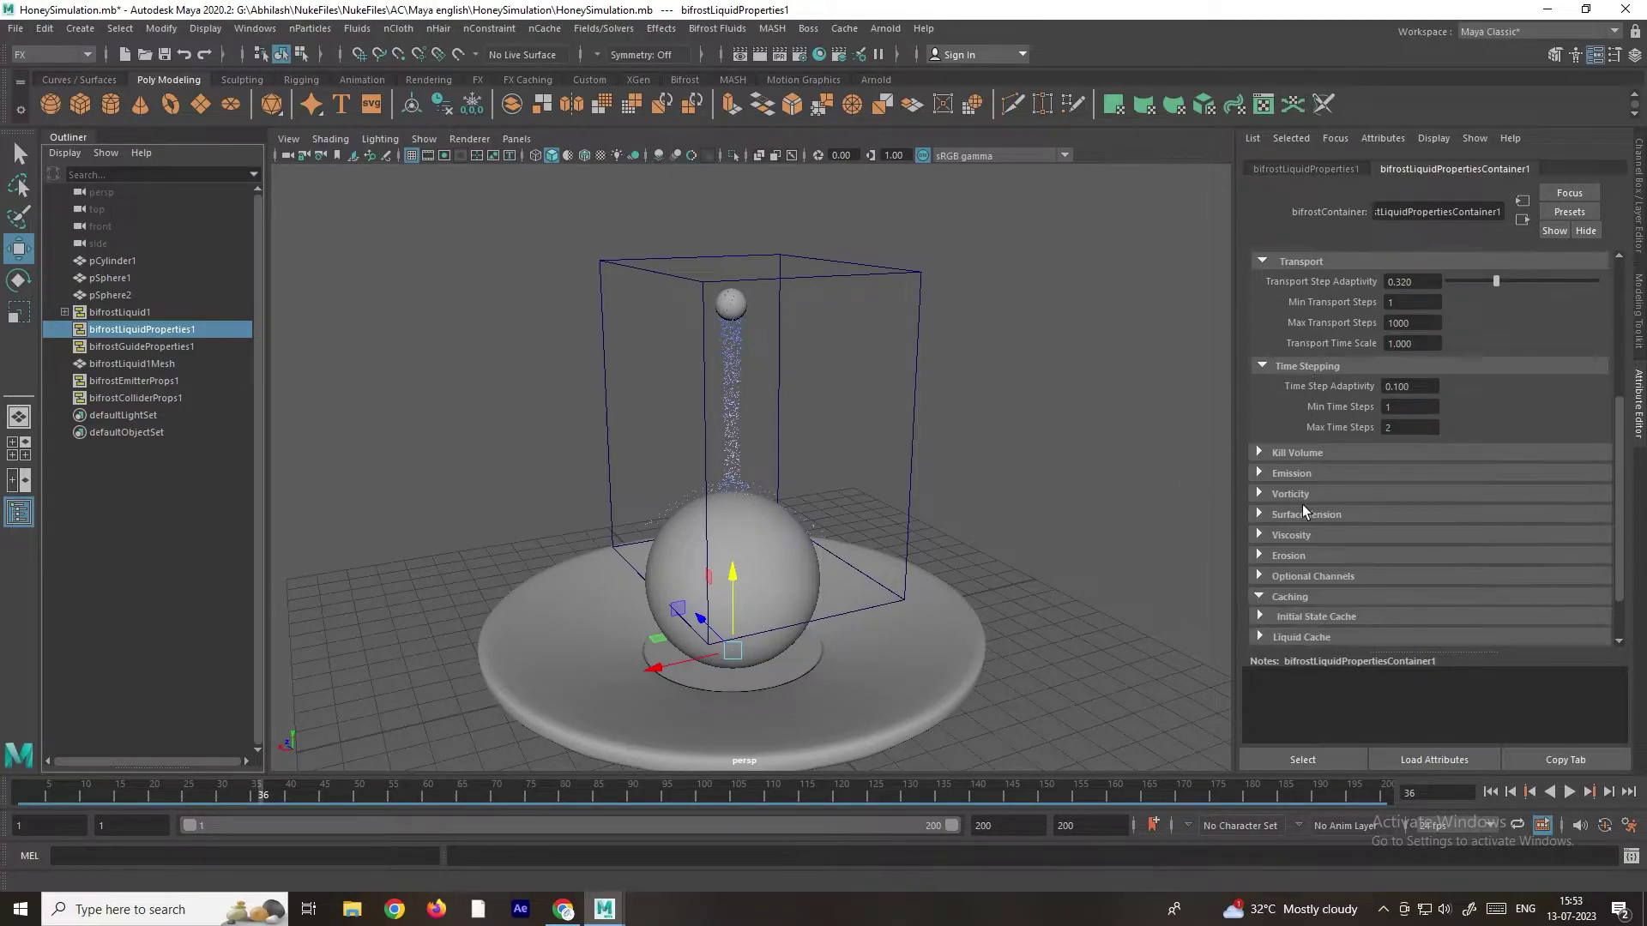
left_click(1284, 538)
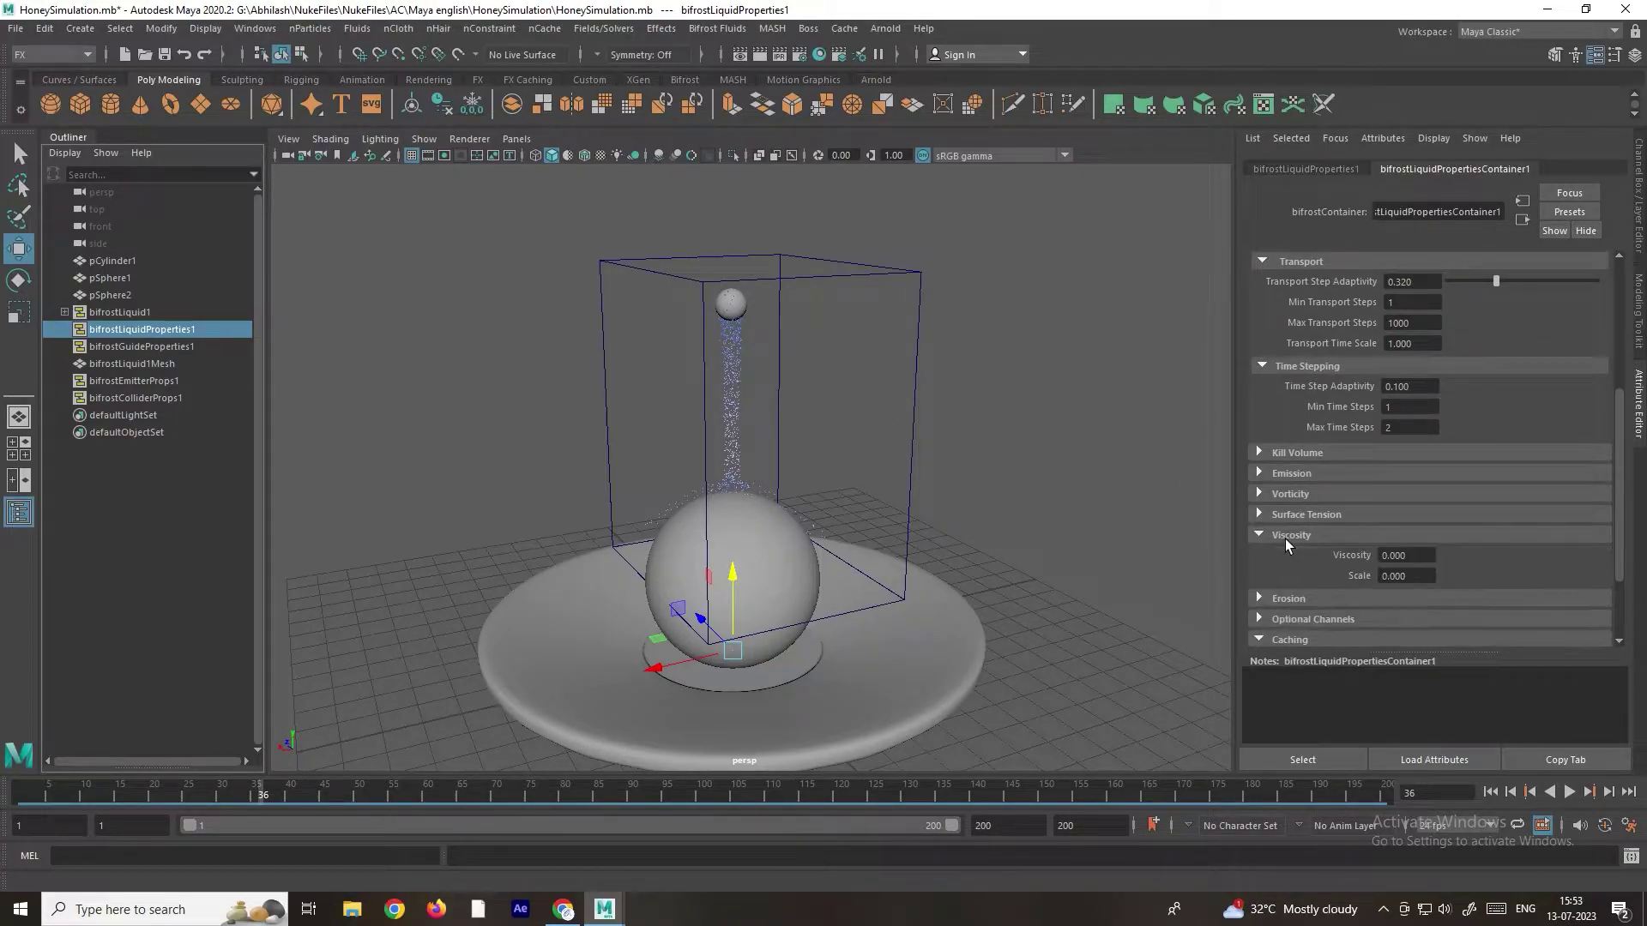
left_click_drag(1430, 555, 1334, 550)
left_click(1492, 791)
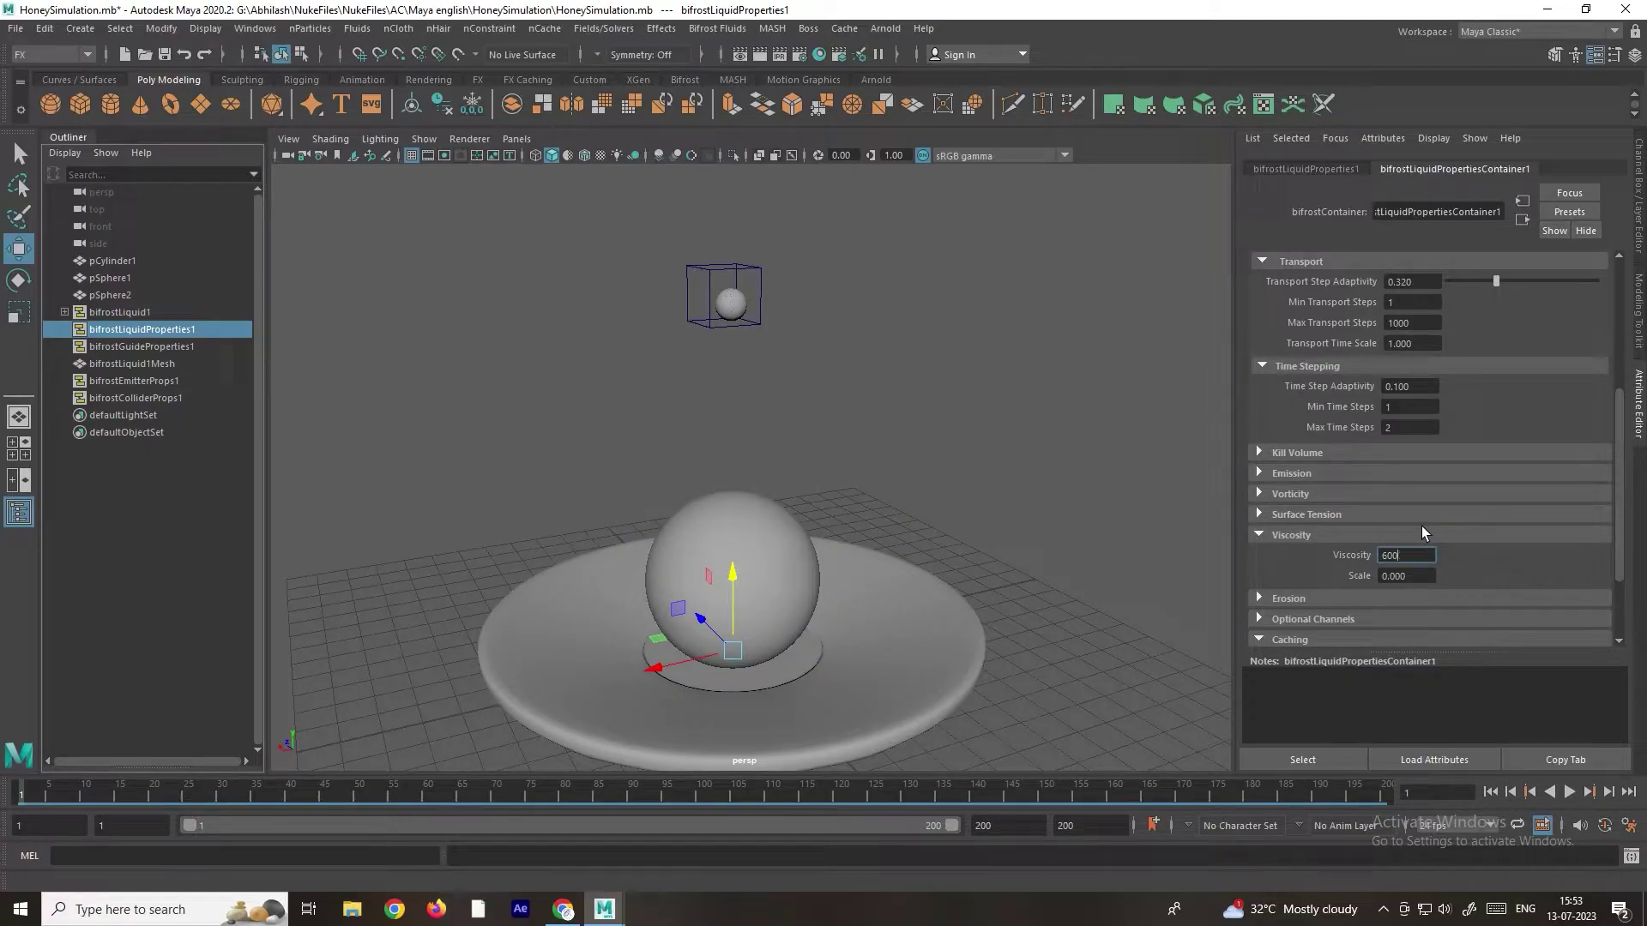
Step: Play the simulation to check how the viscous liquid settles on the large sphere, then return to the first frame
left_click(1569, 792)
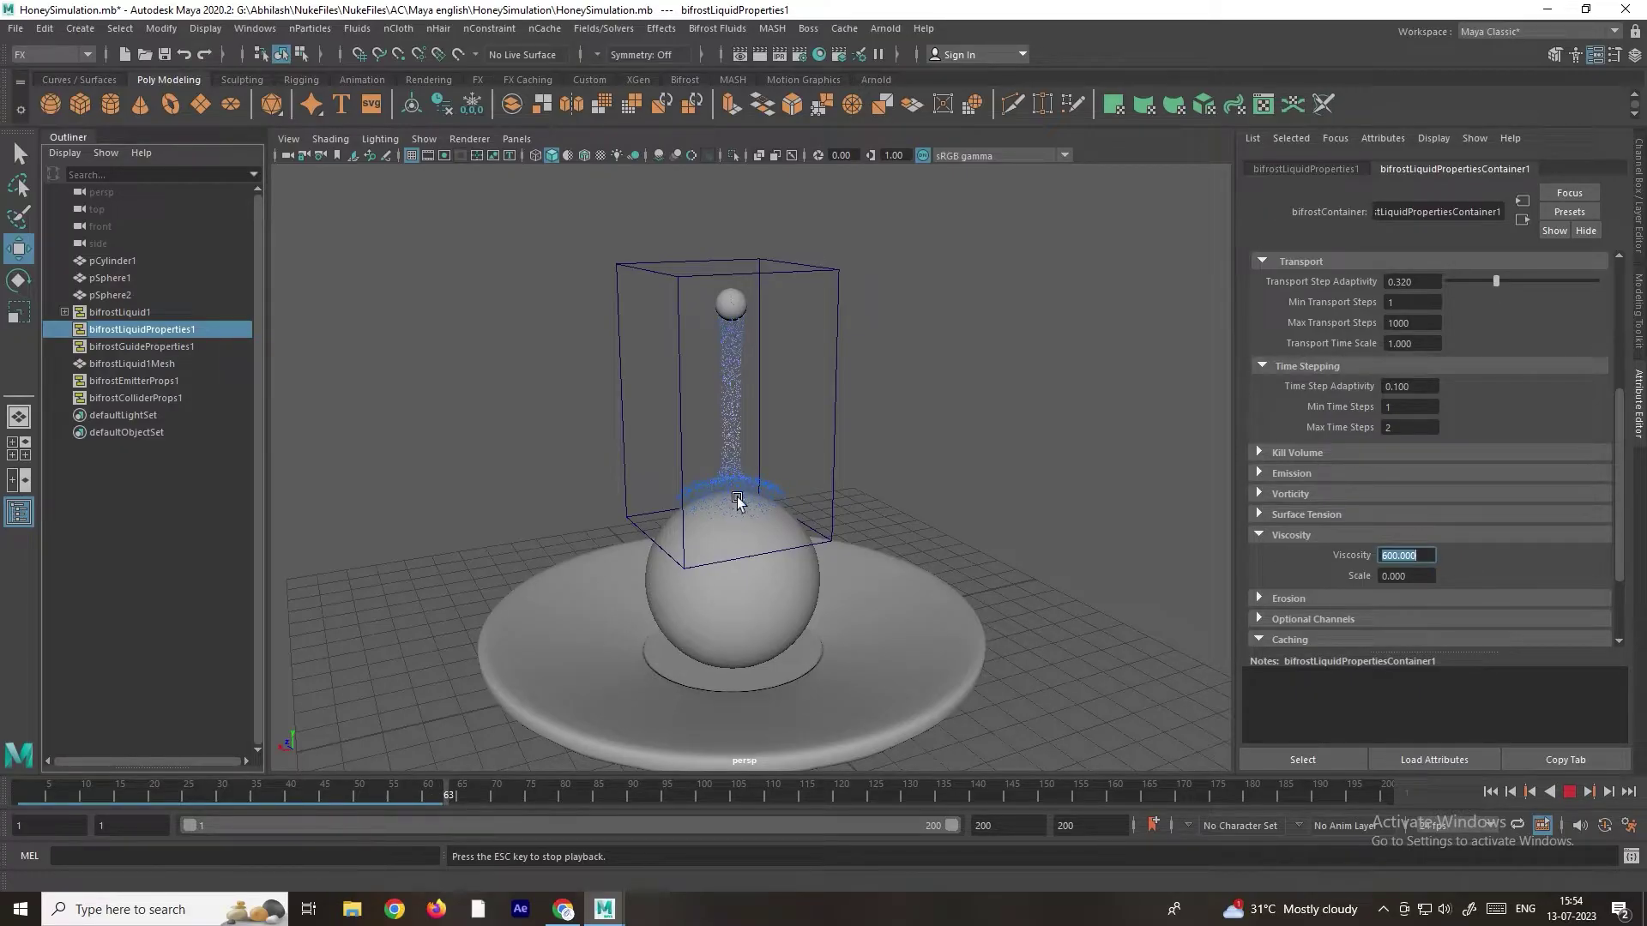
key("Escape")
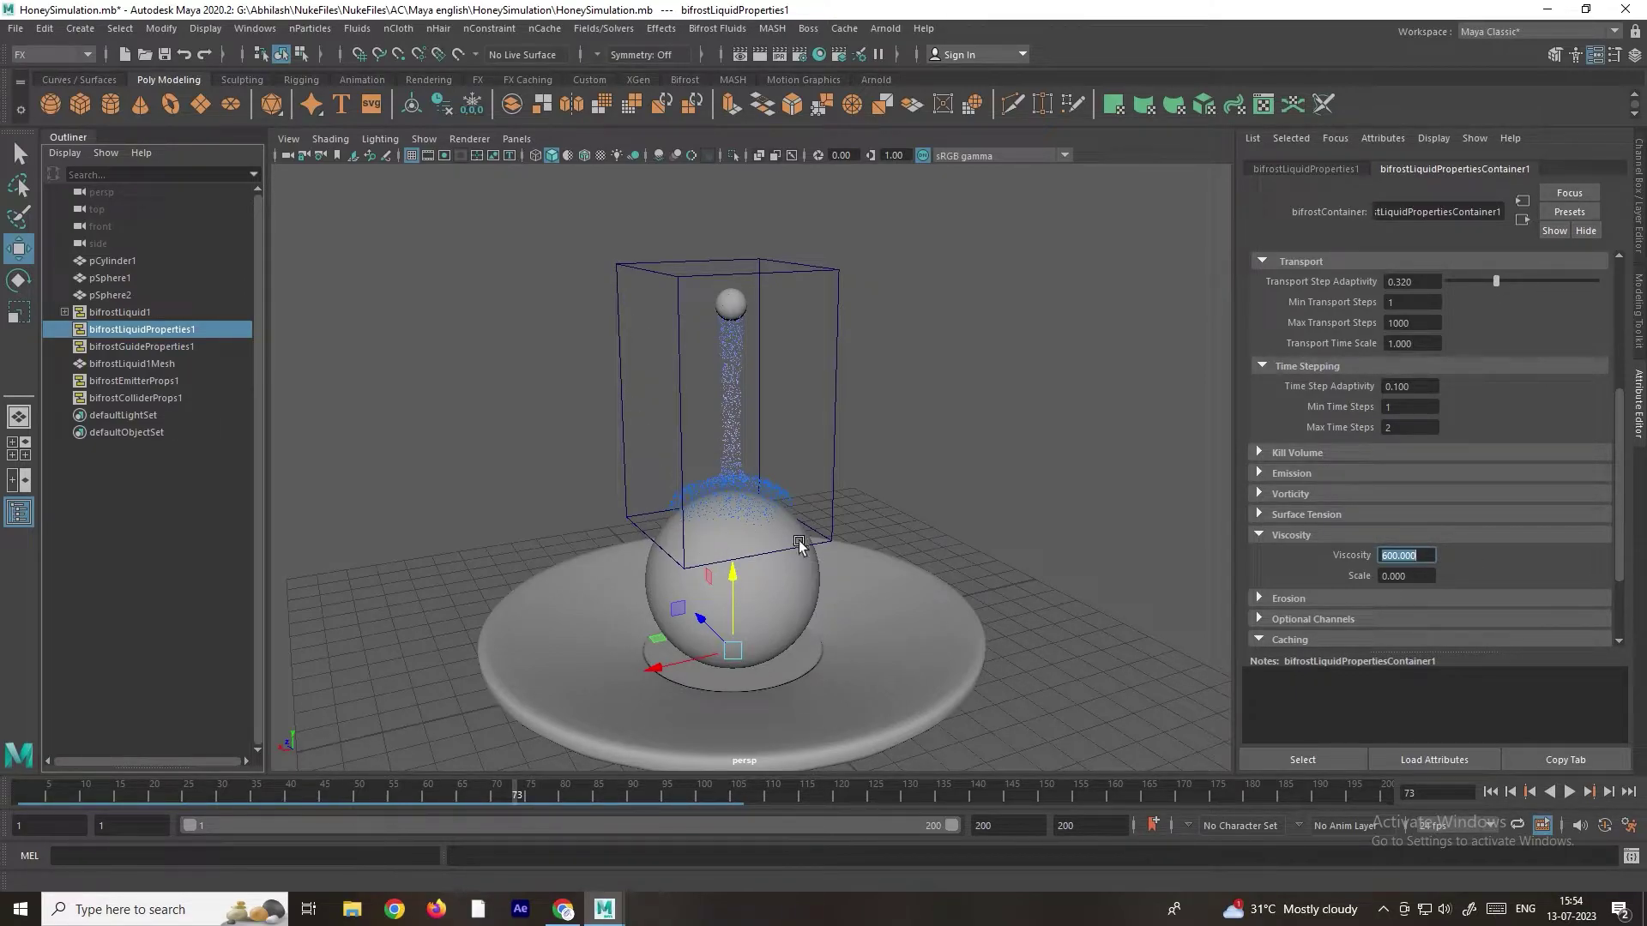
left_click(1491, 792)
Step: Move pSphere2 off-centre above the plate to about X 4.58, Z 2.25 and key it at frame 1
left_click(133, 295)
left_click_drag(575, 357, 762, 389, "alt")
key("space")
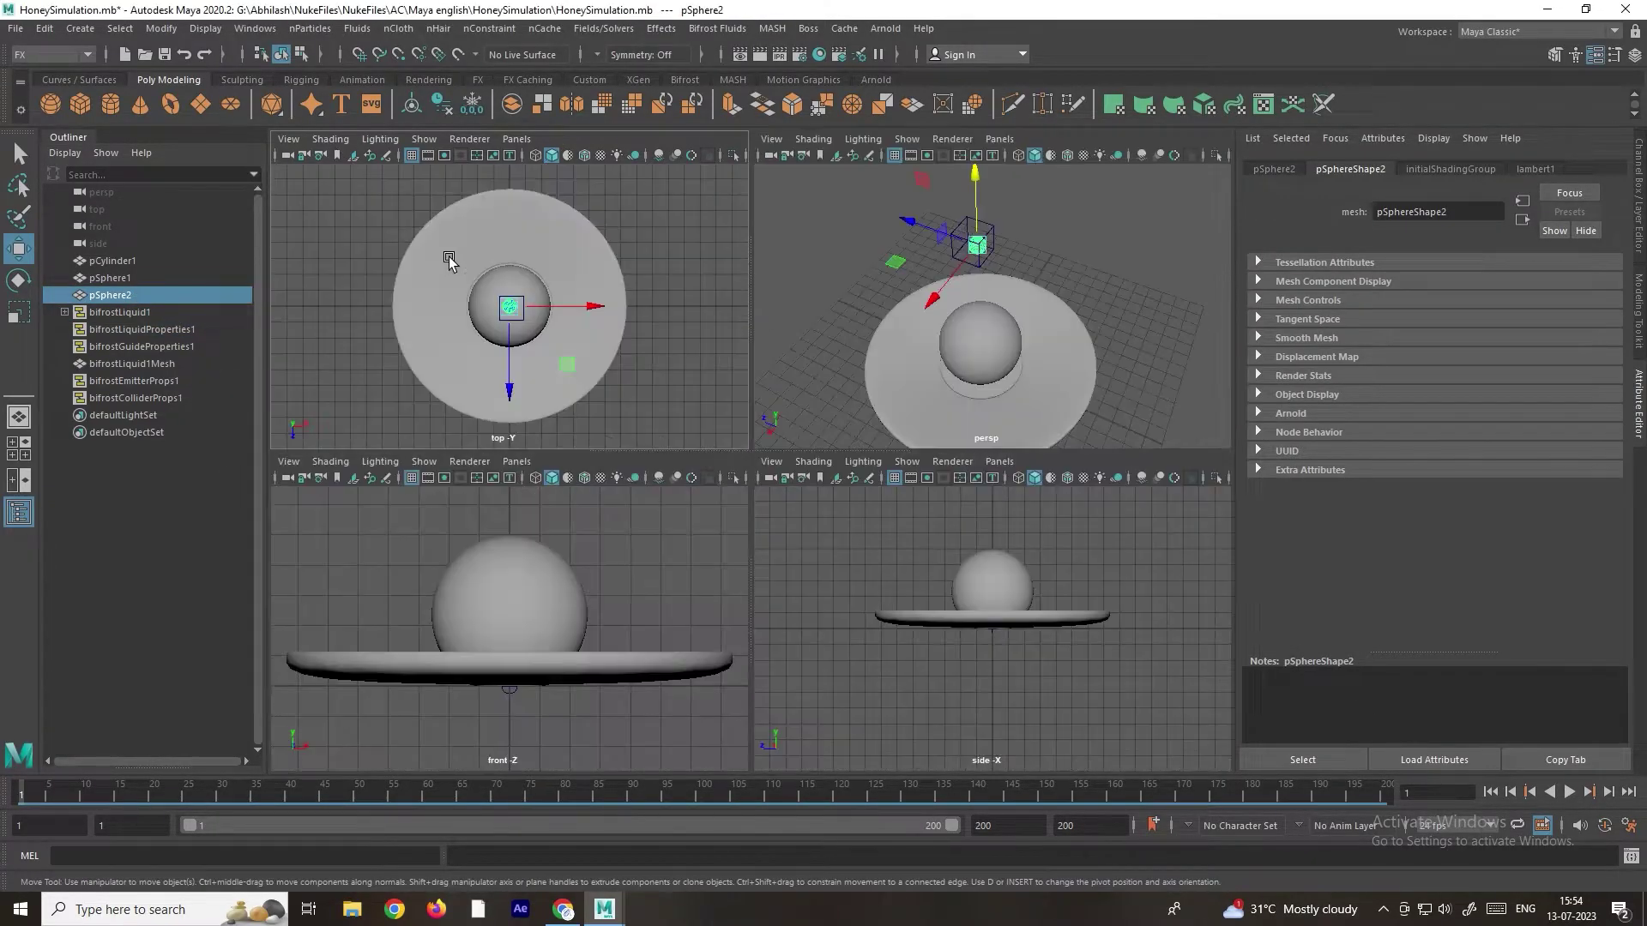
key("space")
scroll(815, 510, "up", 2)
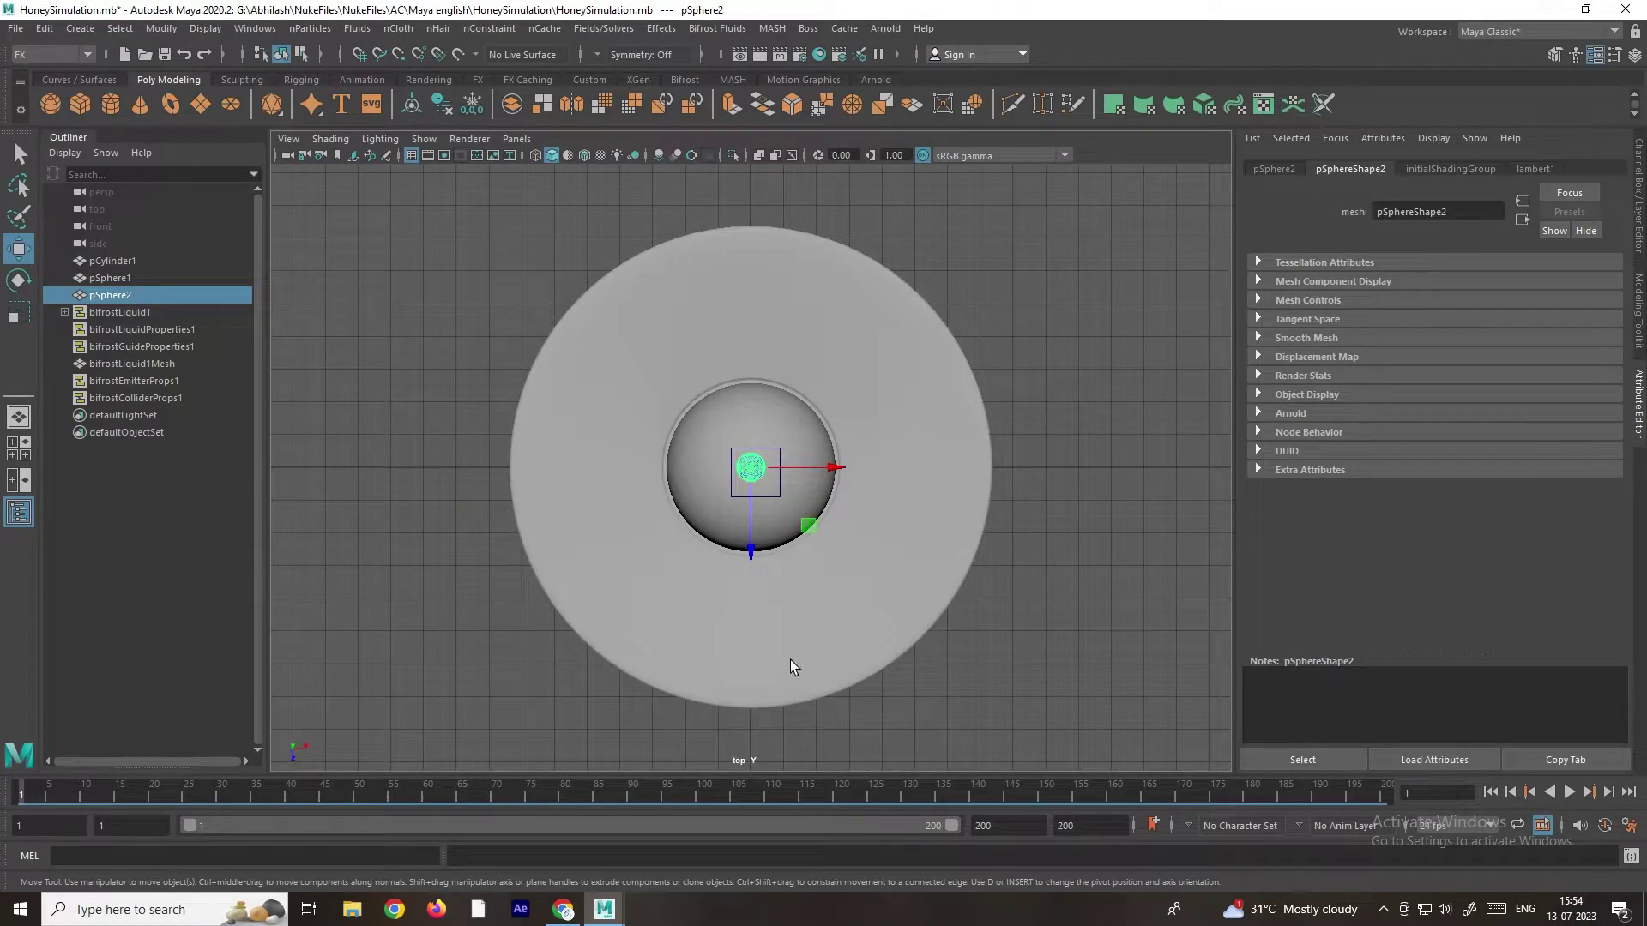
left_click_drag(837, 479, 970, 467)
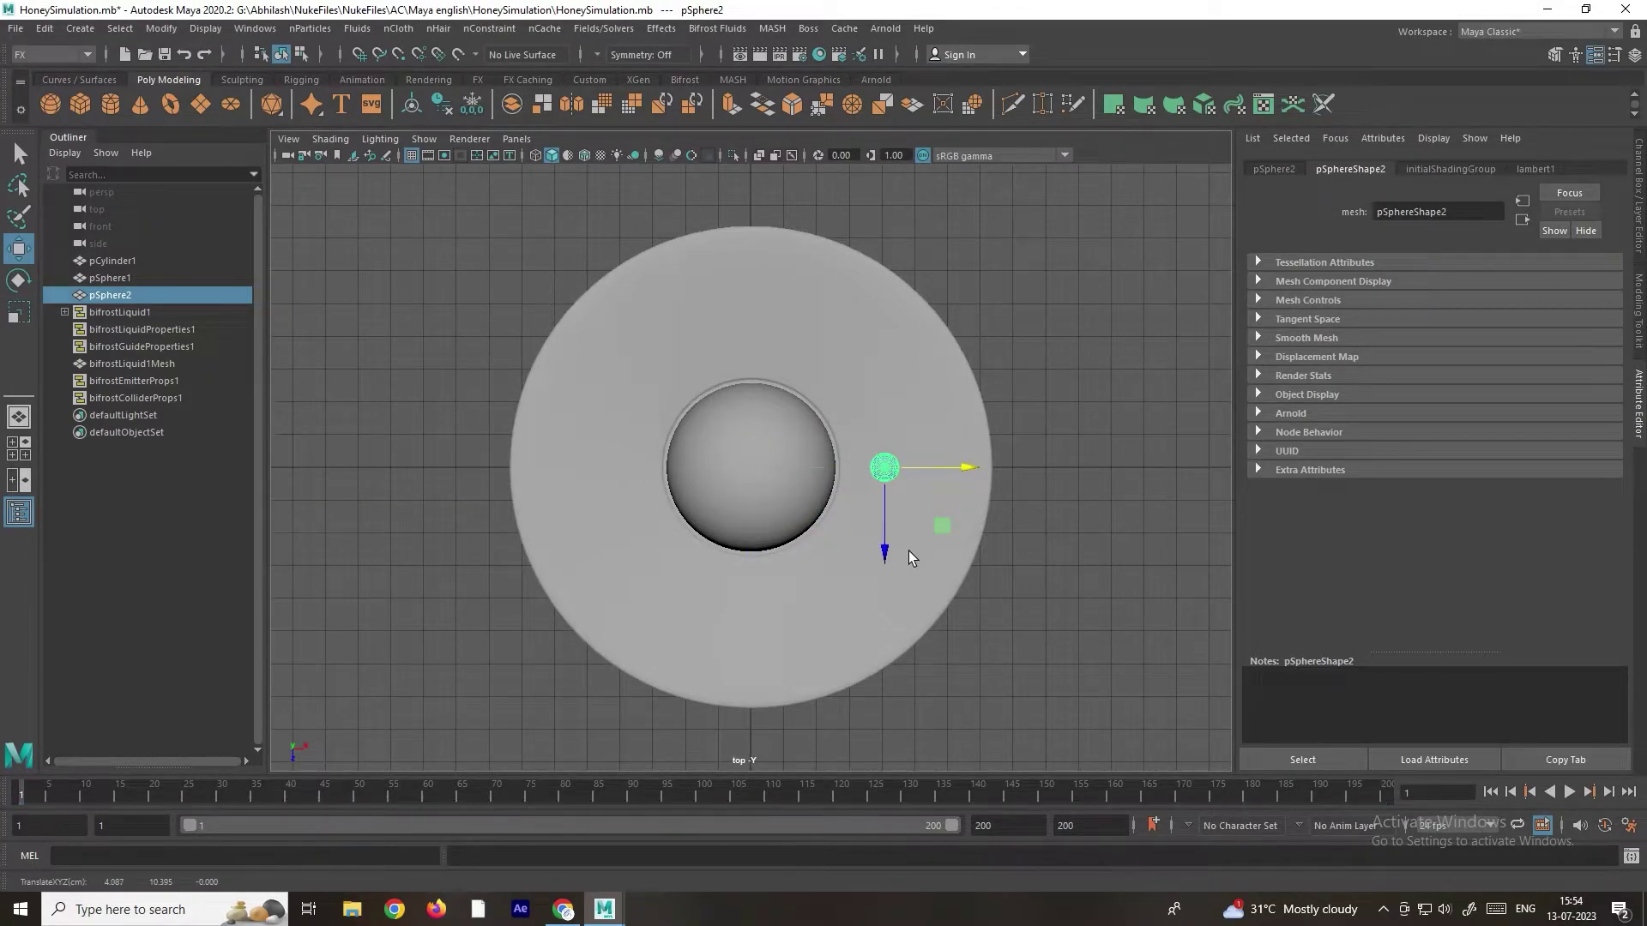
left_click_drag(888, 553, 895, 618)
left_click_drag(970, 546, 986, 543)
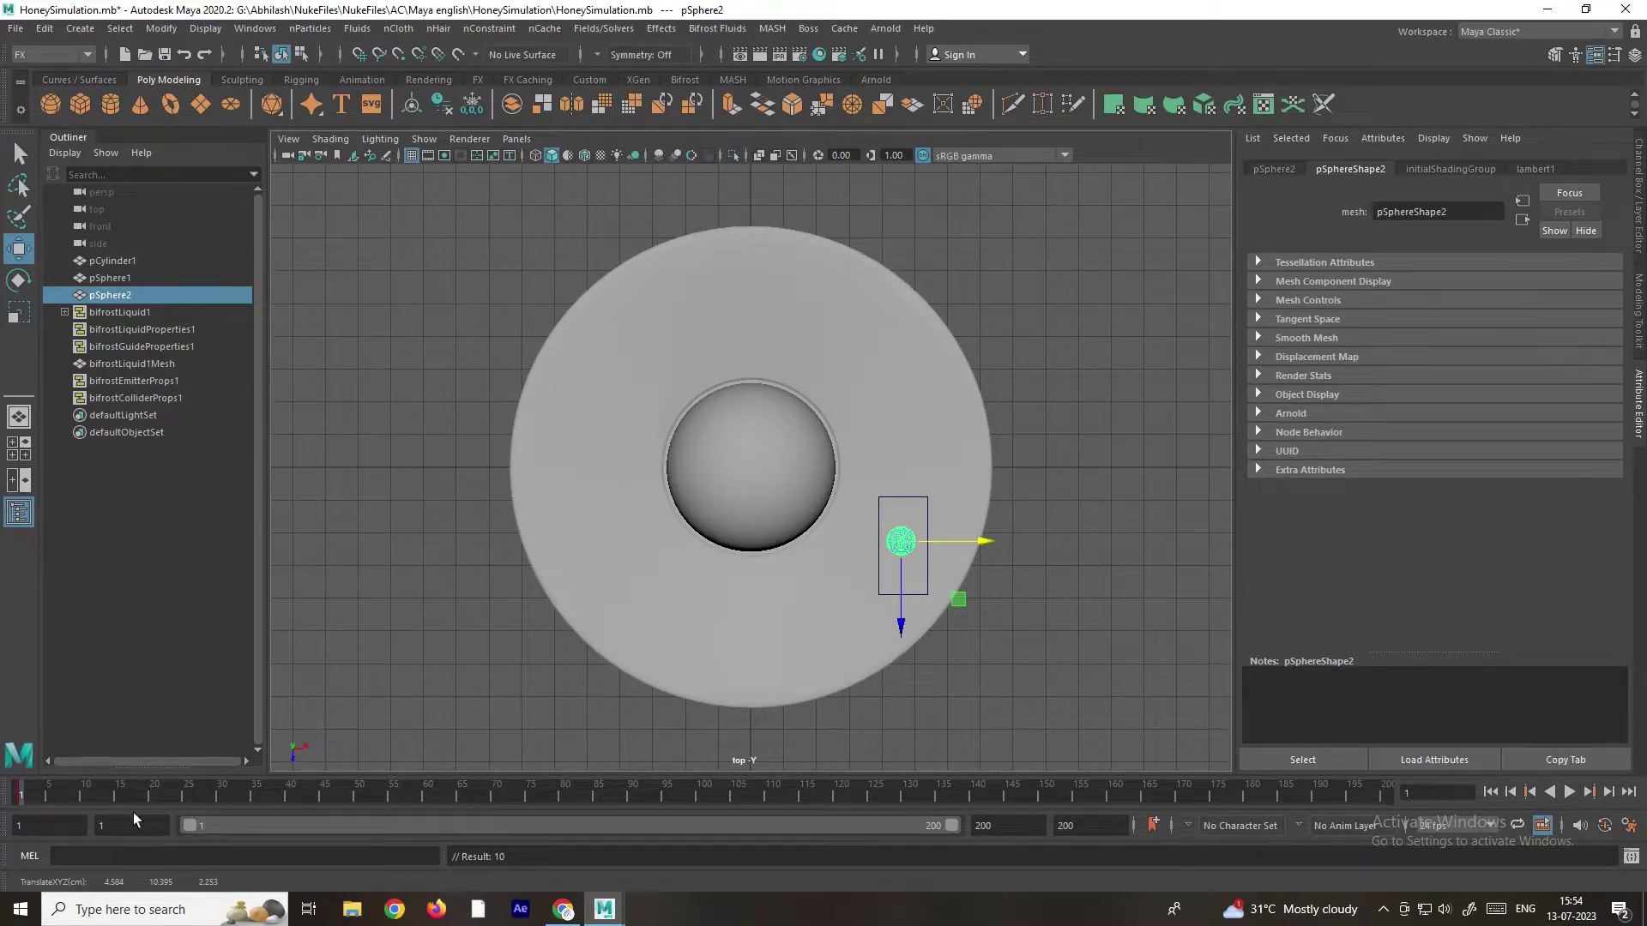
Step: Advance to frame 90, move pSphere2 across the plate to about X -4.9, Z -0.03 and key its position
left_click_drag(384, 801, 578, 789)
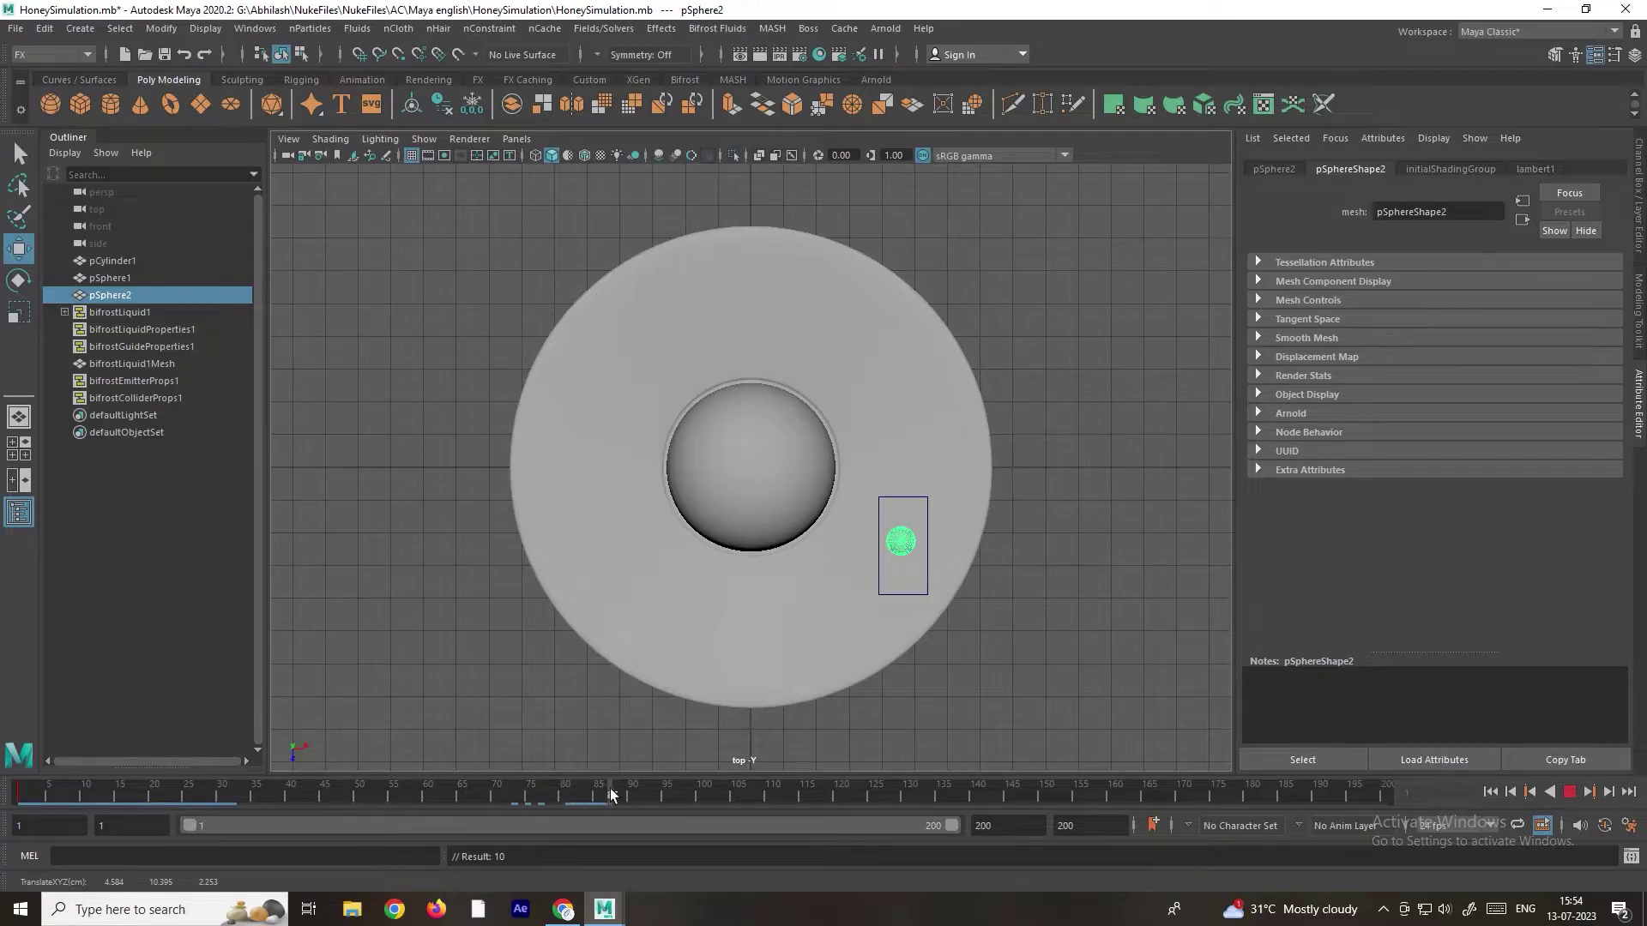
left_click_drag(979, 543, 697, 520)
left_click_drag(605, 629, 605, 556)
left_click_drag(709, 468, 674, 467)
key("alt+v")
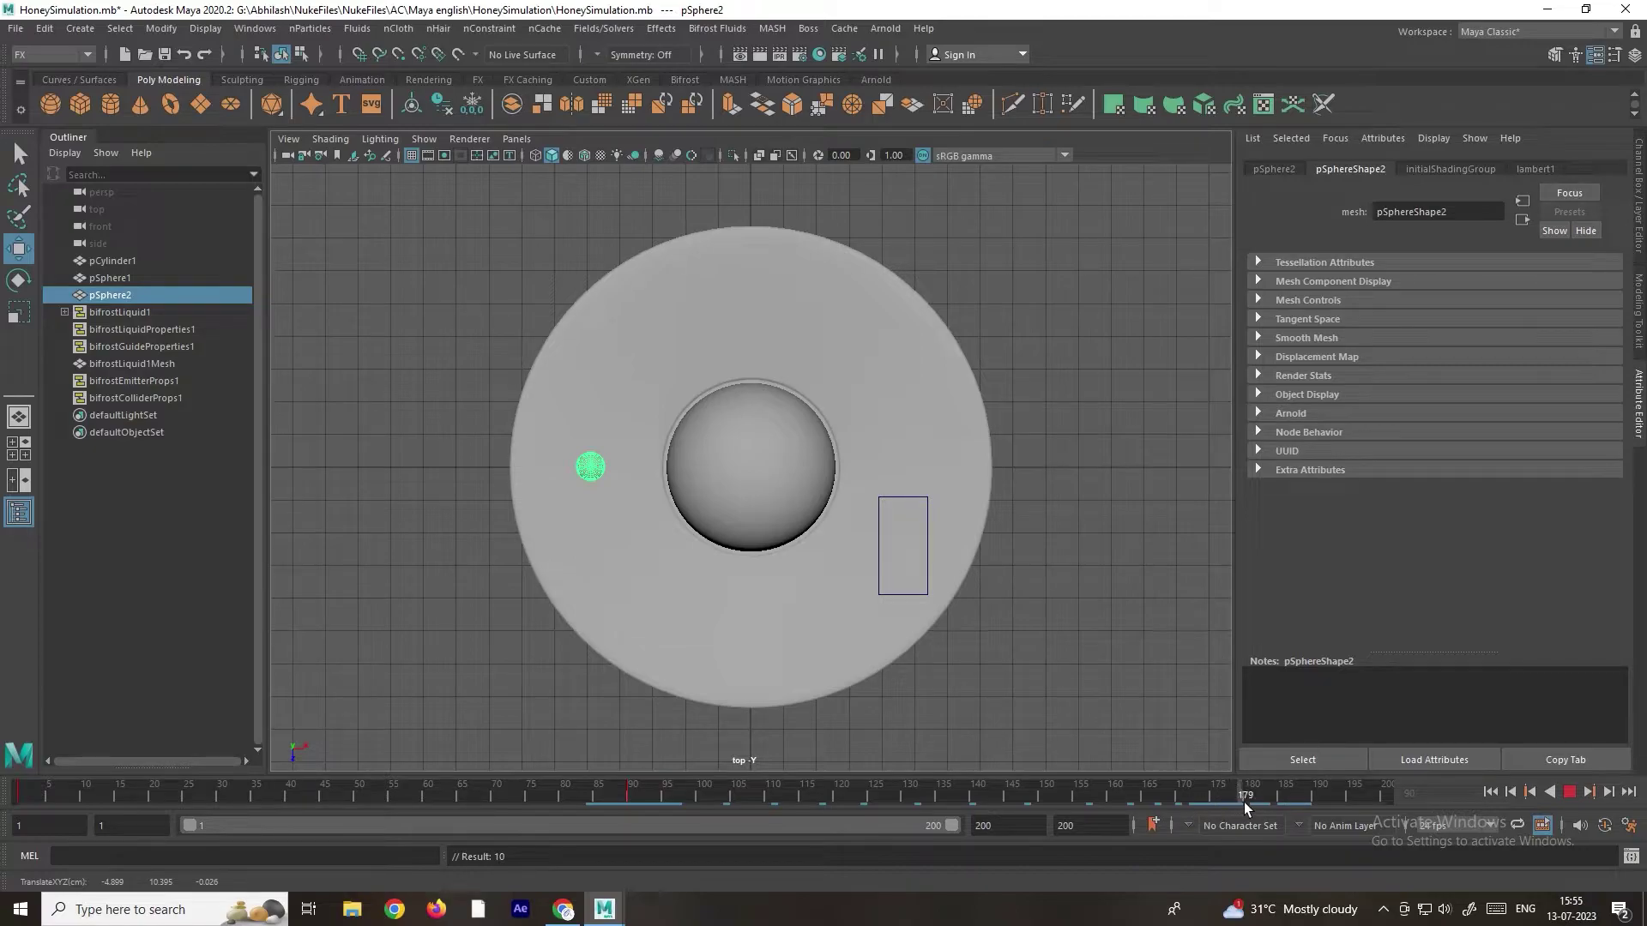
Step: Advance to frame 180, move pSphere2 back across the plate to about X 4.2, Z -1.9 and set a key
key("alt+v")
left_click_drag(647, 465, 949, 452)
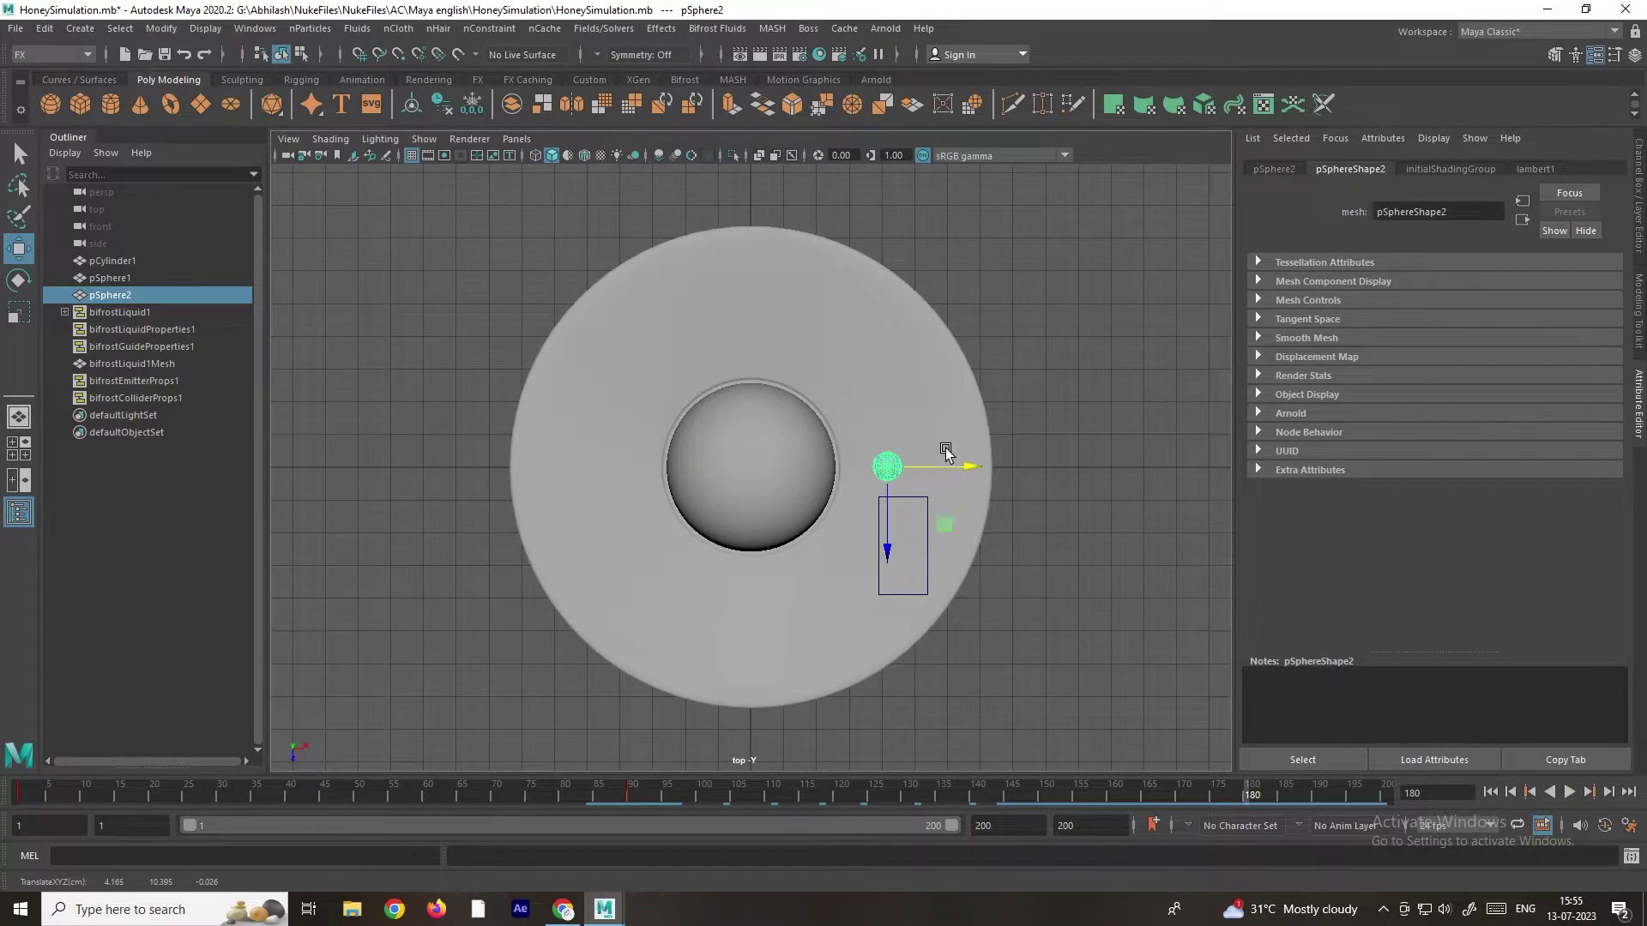
left_click_drag(890, 547, 894, 491)
key("s")
Step: Play the animated emitter from the top and perspective views to check the moving liquid stream, then return to the first frame
left_click(52, 798)
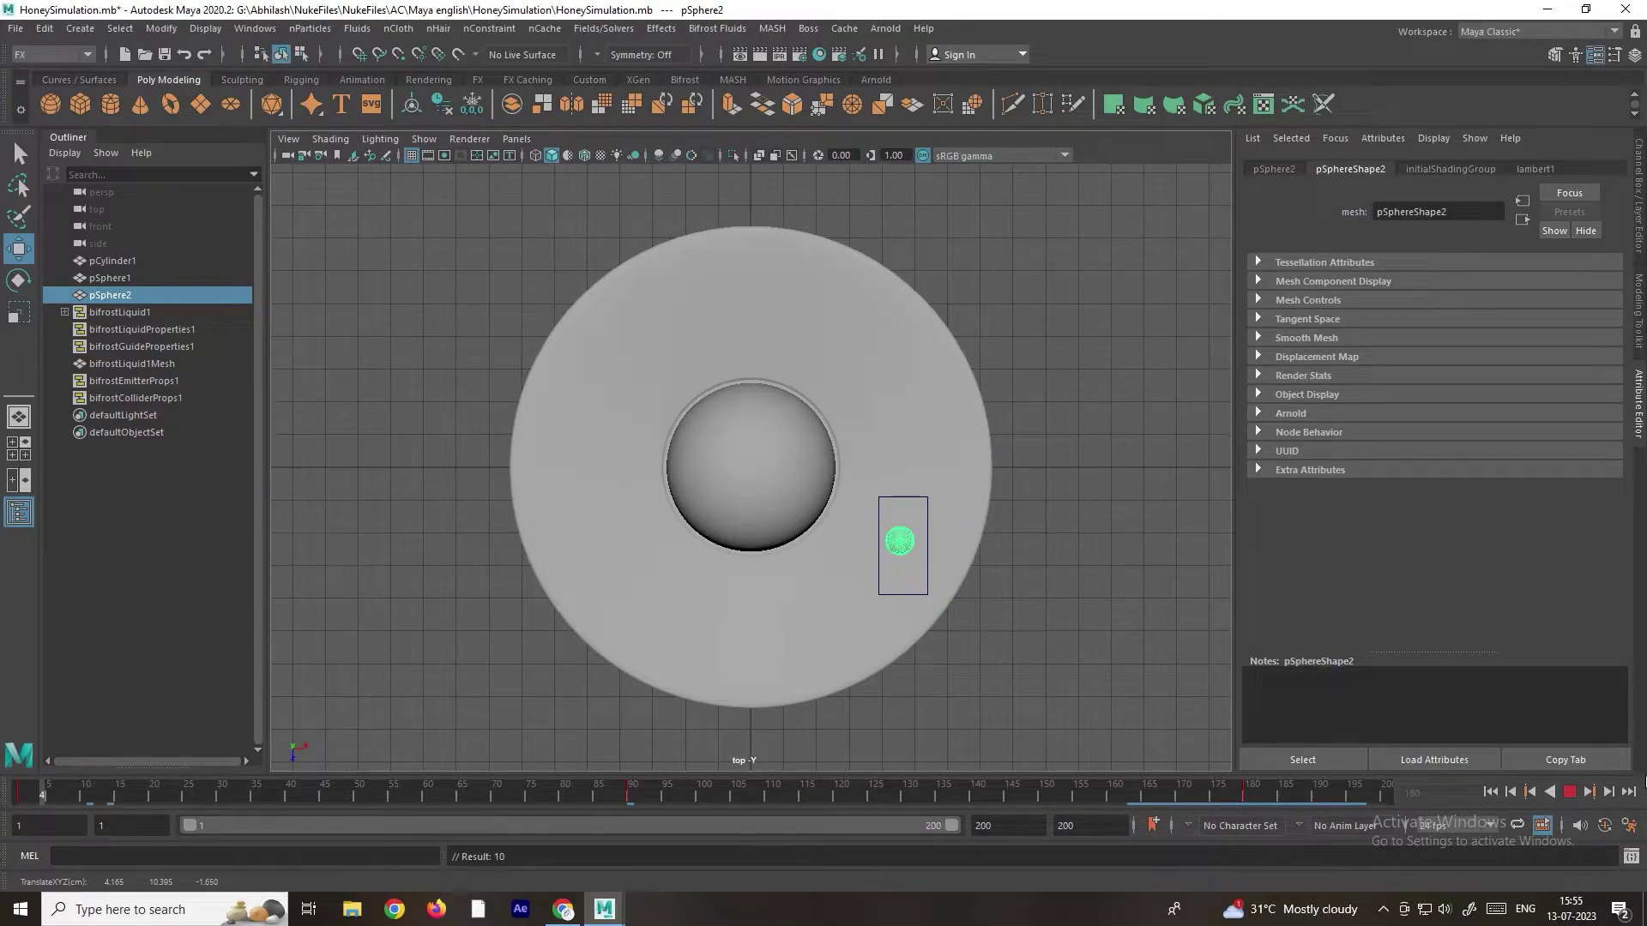
left_click(1569, 791)
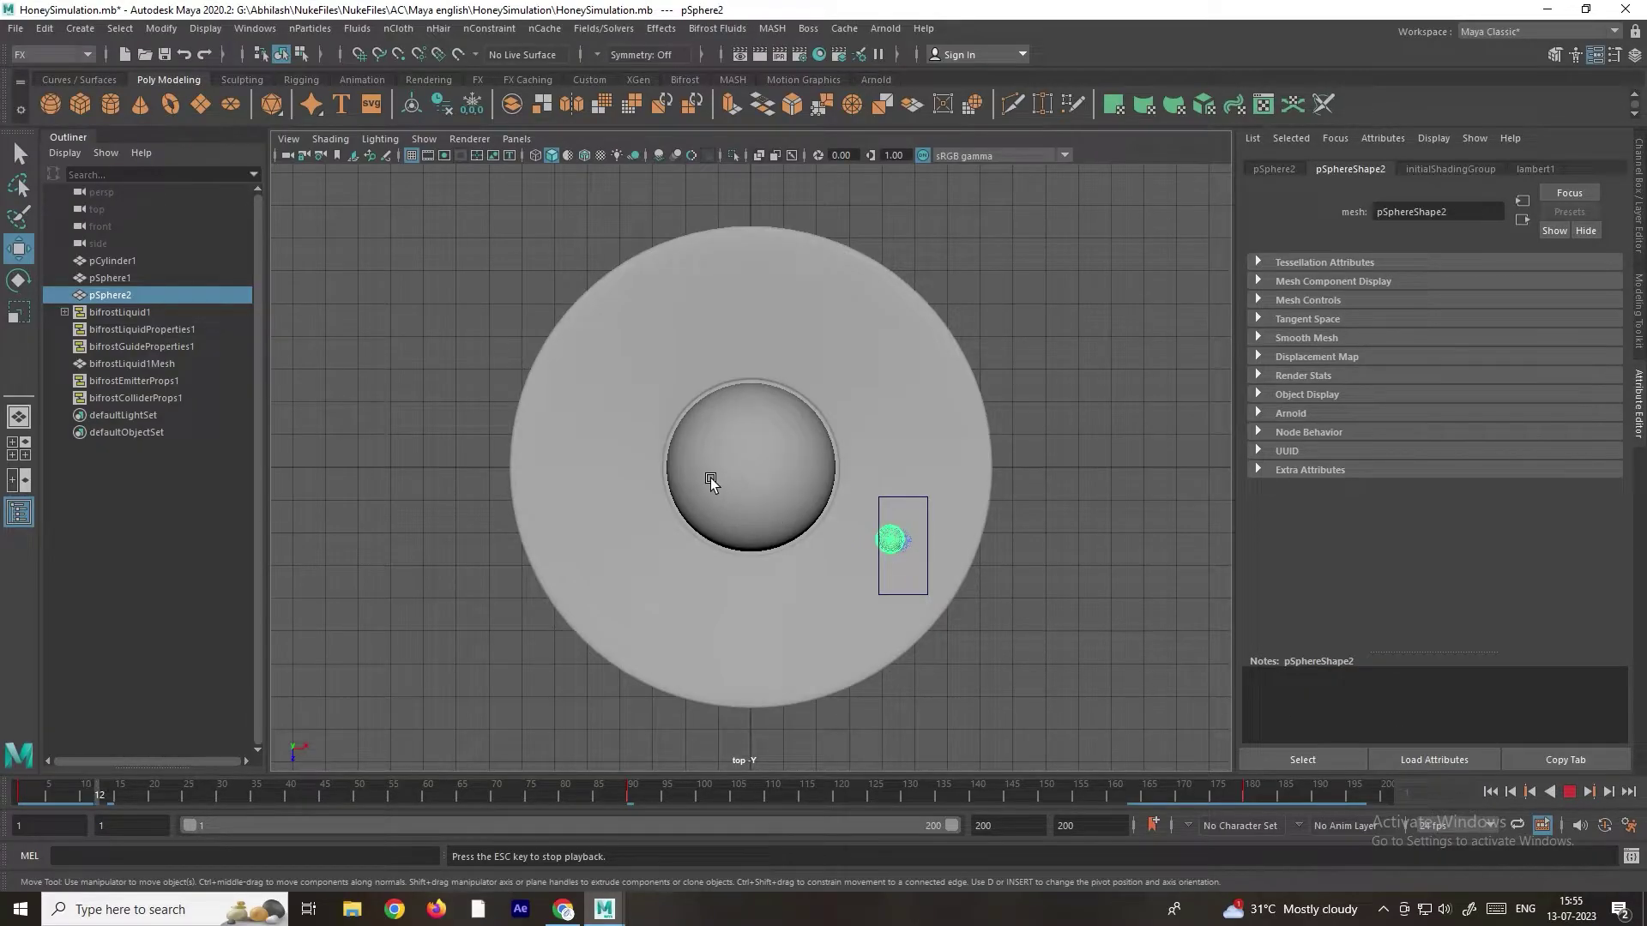
key("Escape")
key("space")
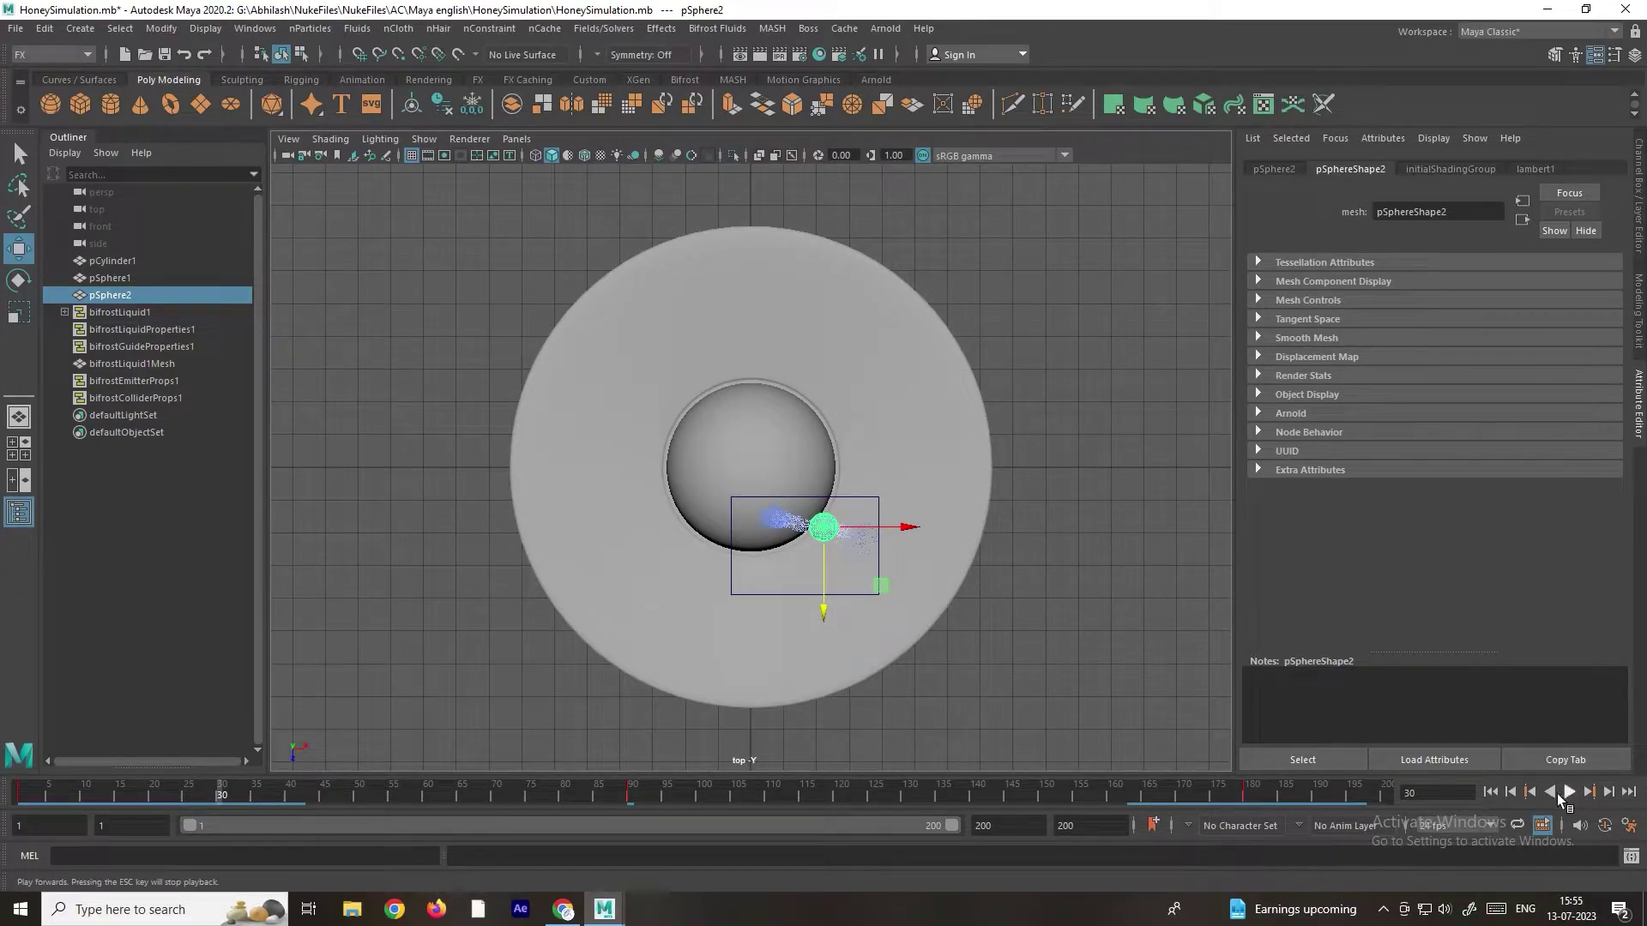
key("space")
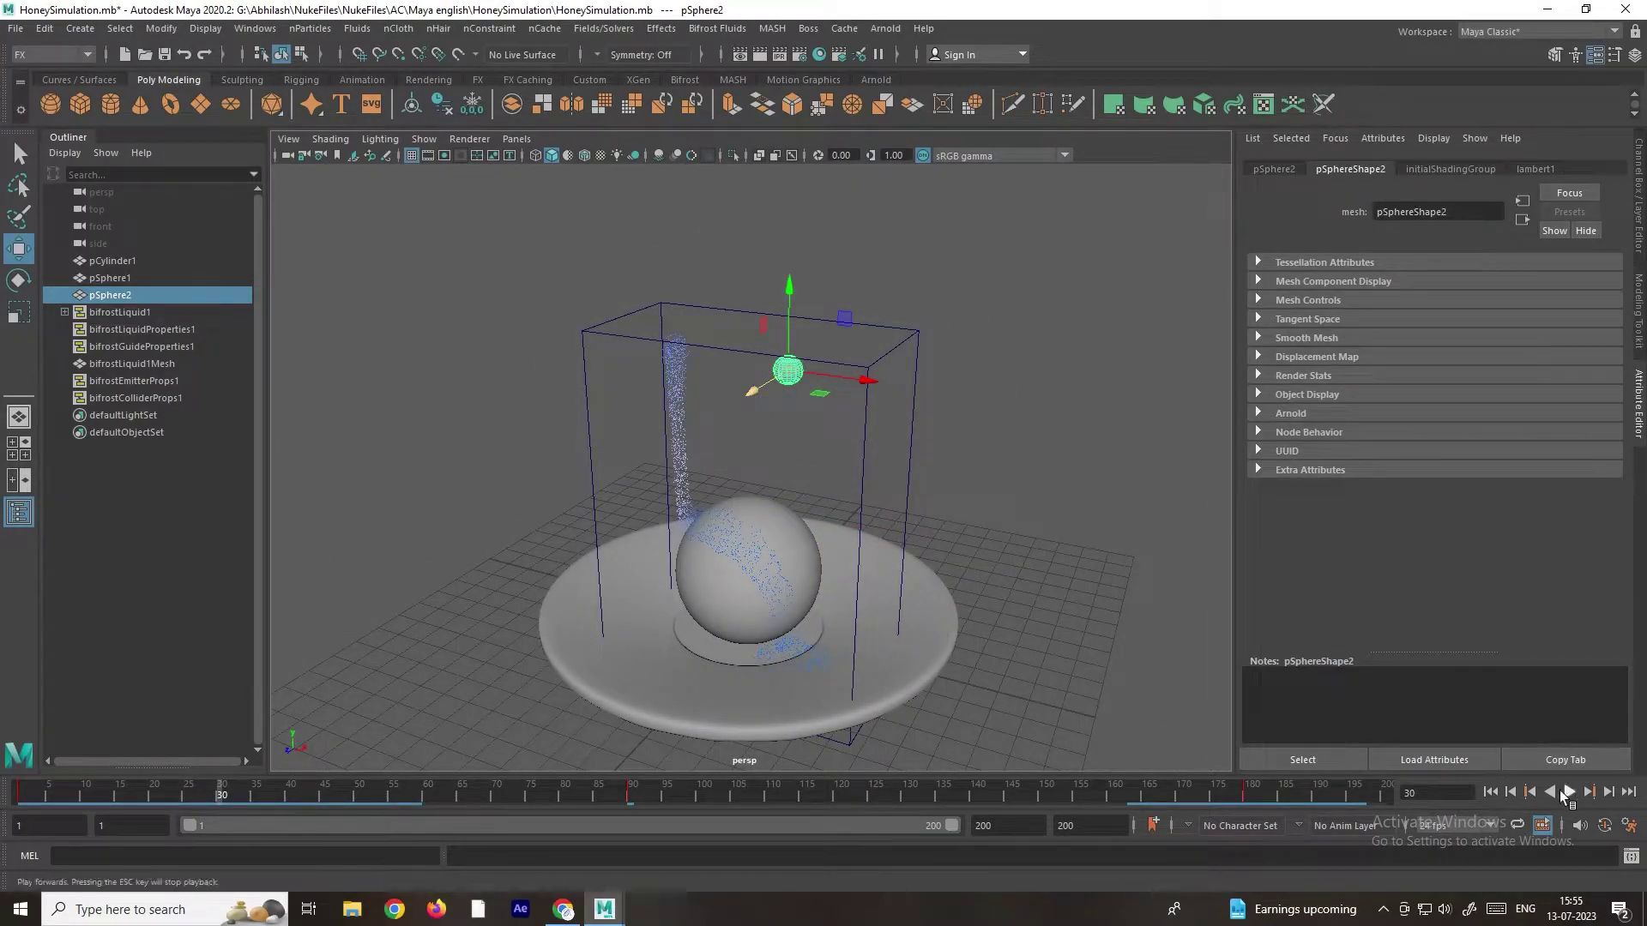
left_click(1490, 791)
Step: Add a Bifrost motion field to the liquid
left_click(864, 420)
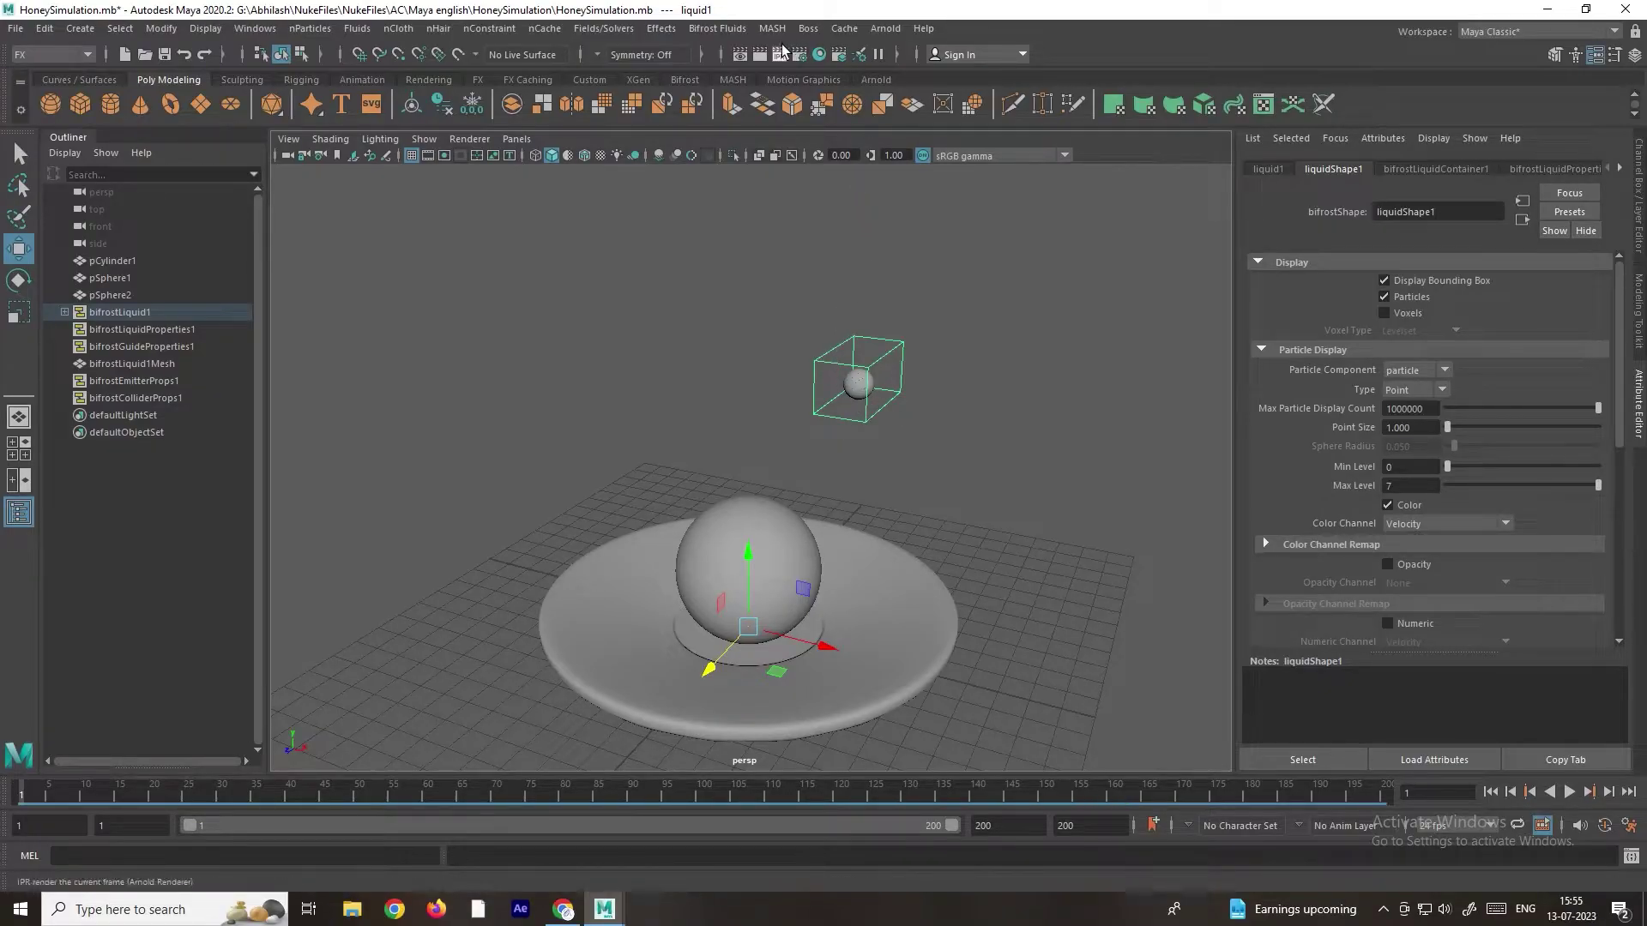
left_click(713, 35)
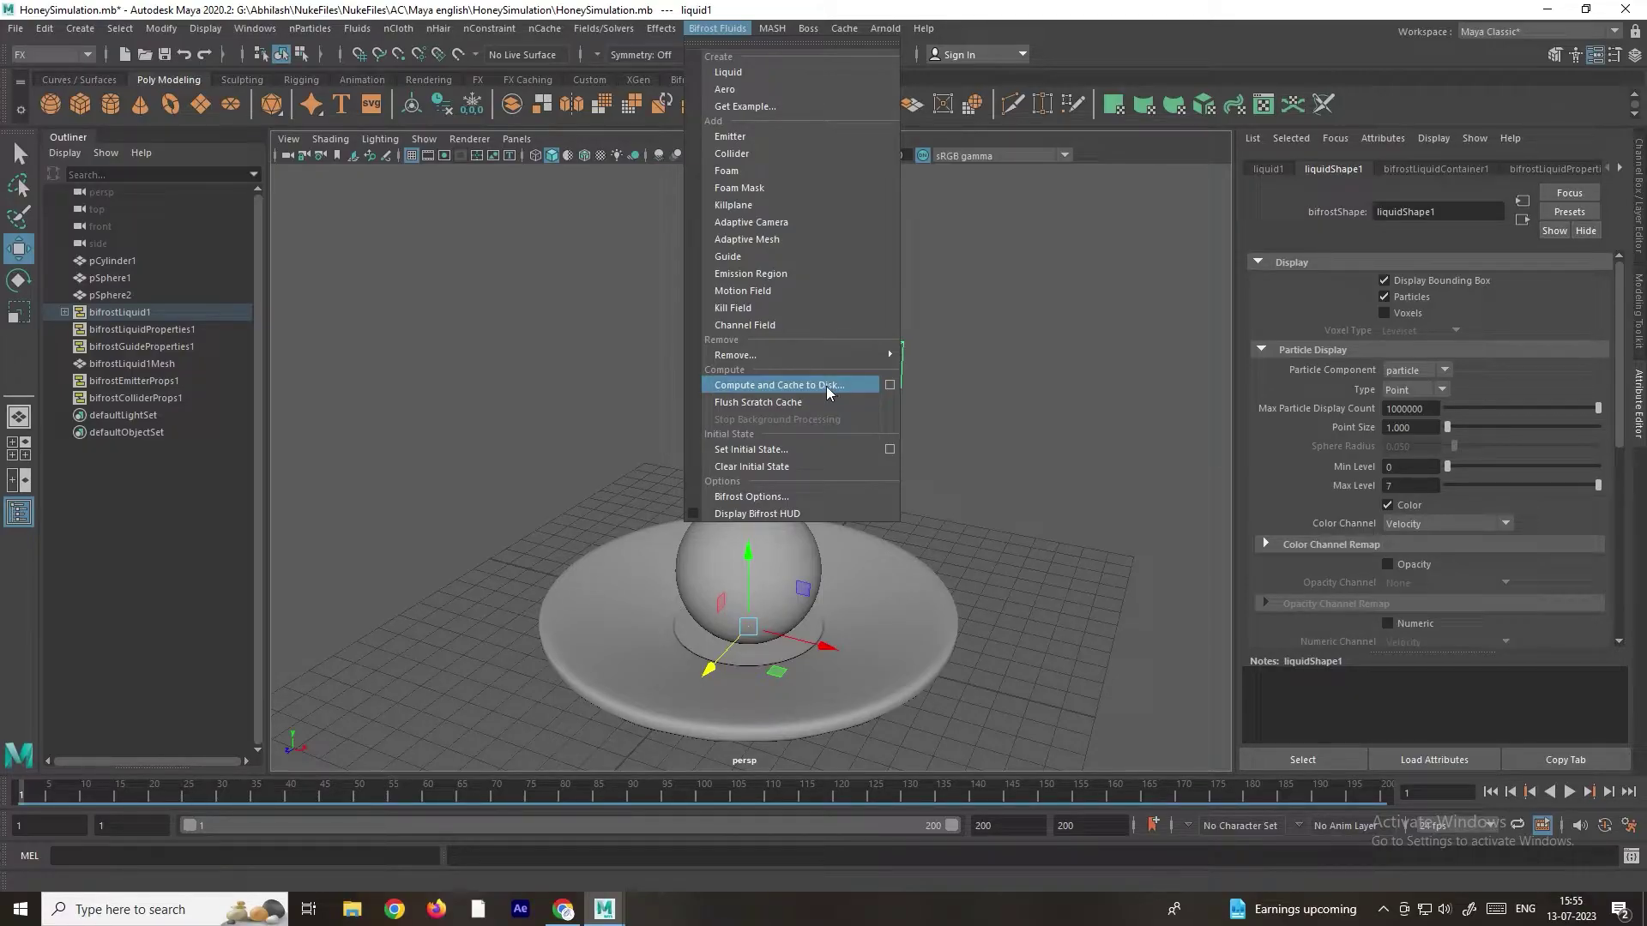
left_click(766, 296)
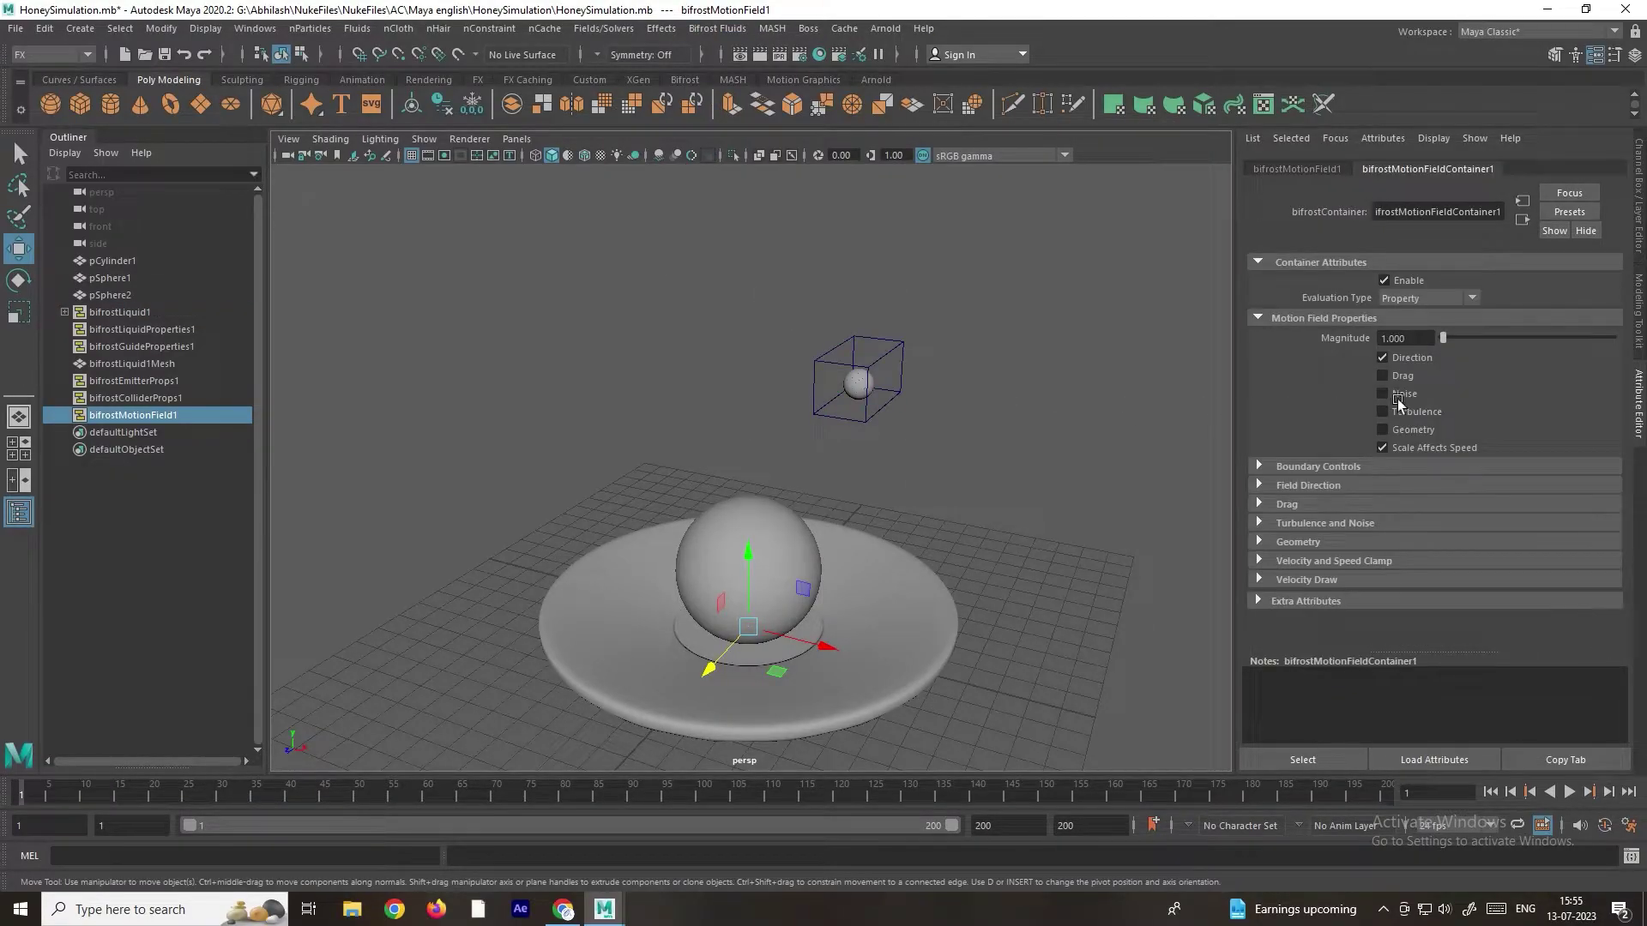
Step: Enable Turbulence and disable Direction on bifrostMotionField1, and set its Magnitude to 5
left_click(1382, 412)
double_click(1406, 338)
type("5")
key("Return")
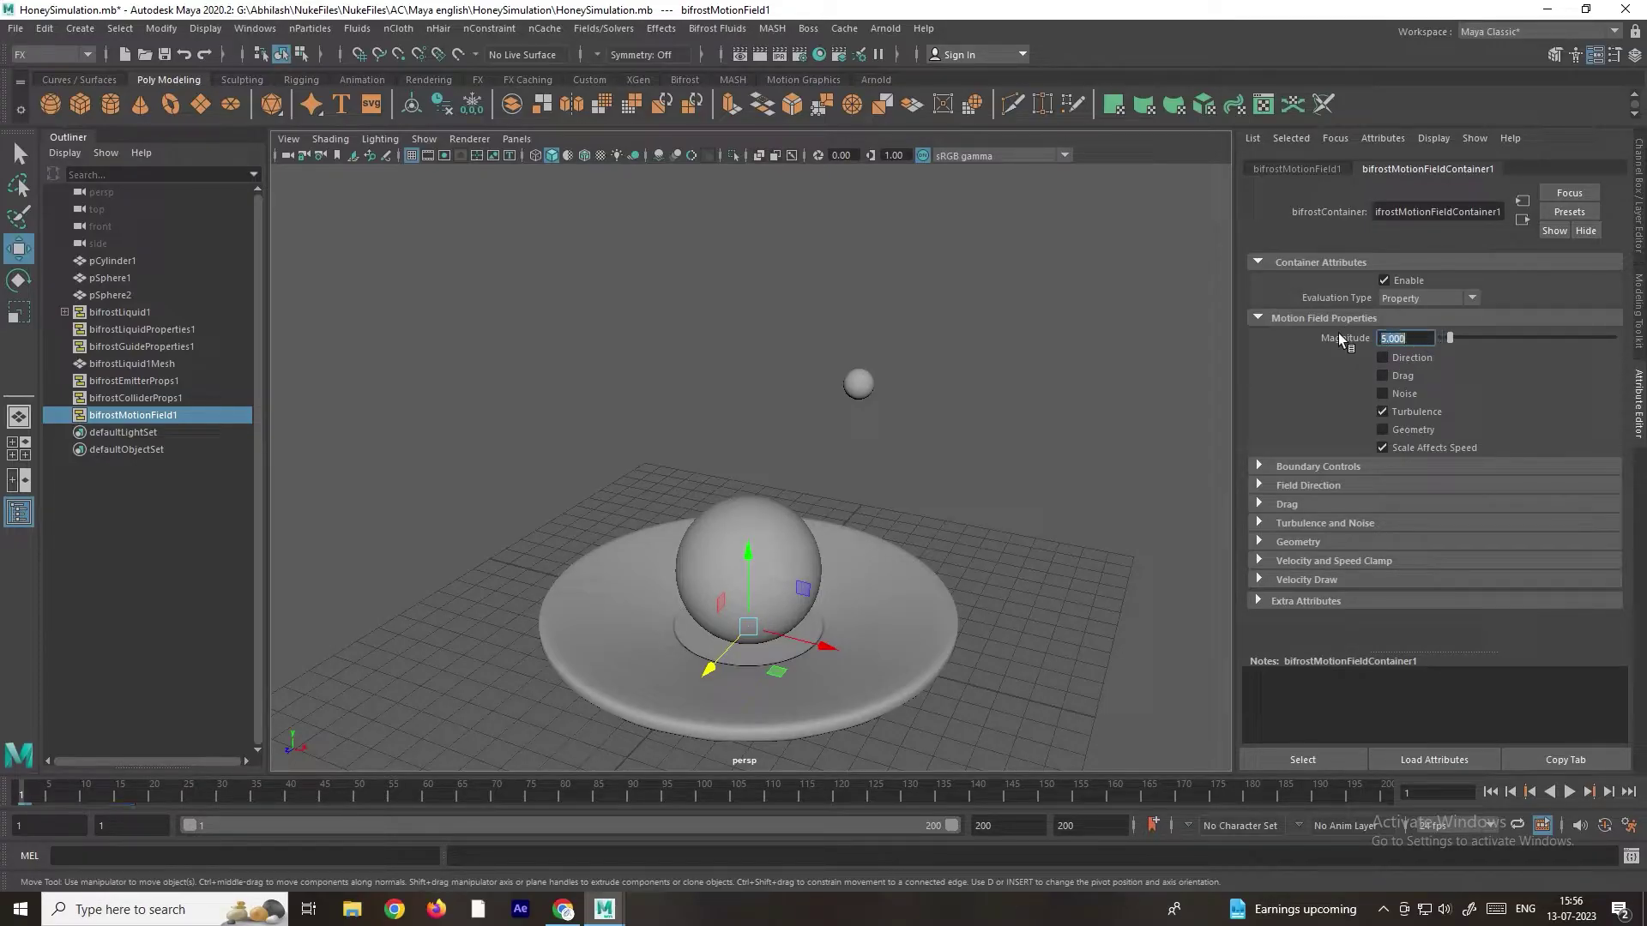
Step: Set the motion field's Turbulence Magnitude to 5, Turbulence Frequency to about 1.91 and Turbulence Speed to about 1.57
left_click(1318, 525)
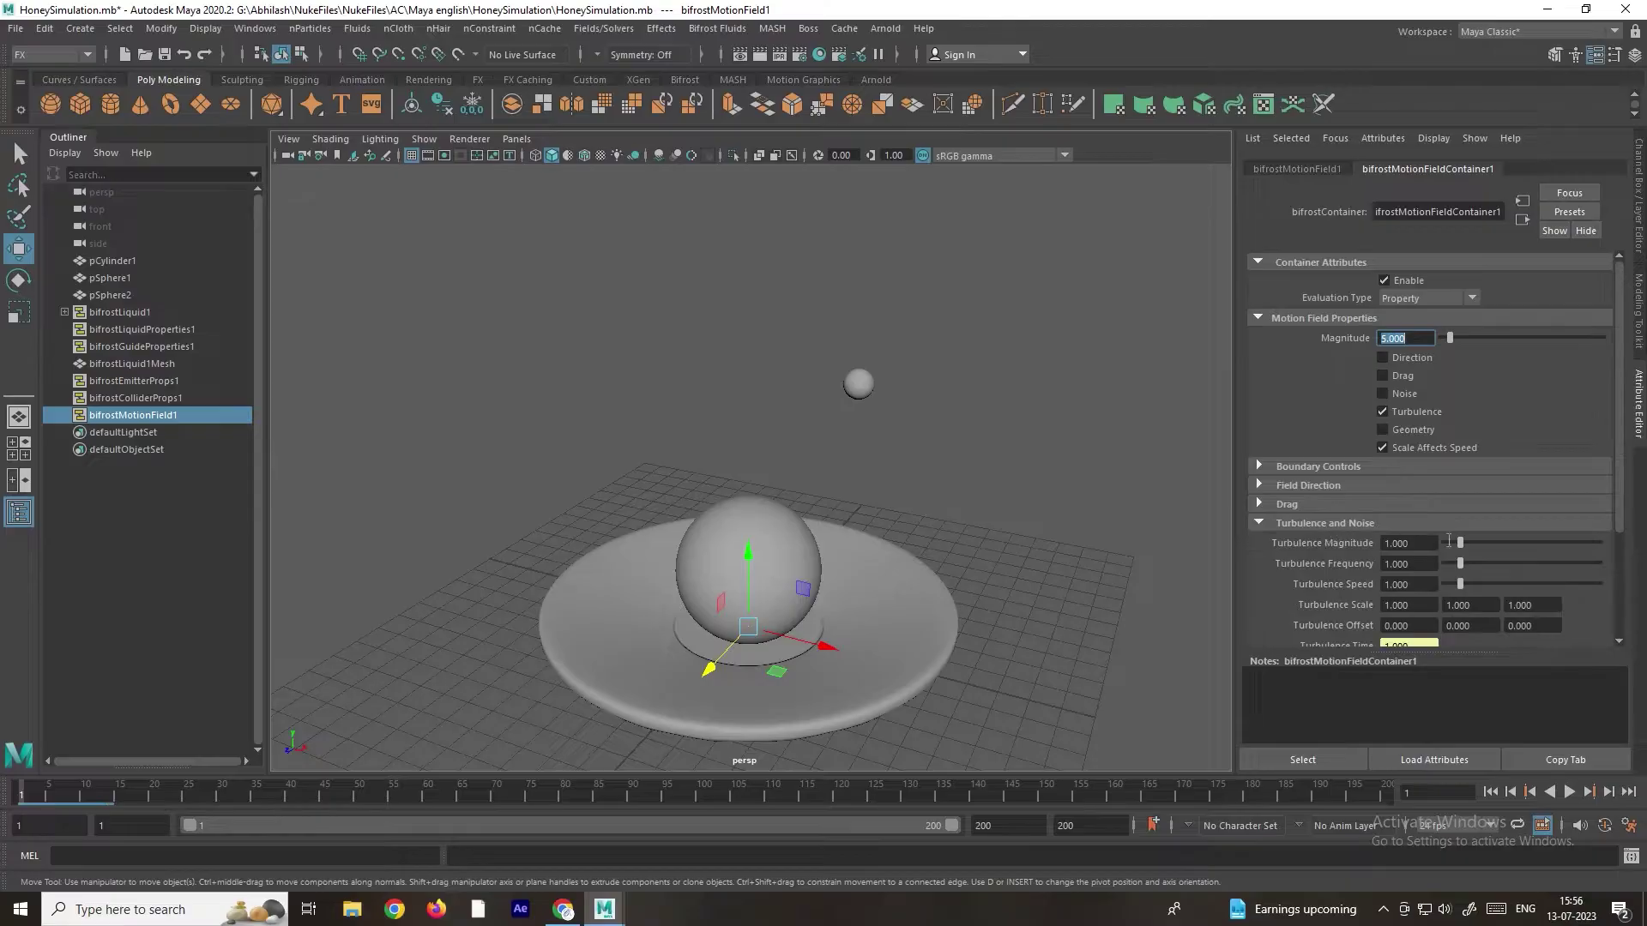
double_click(1431, 543)
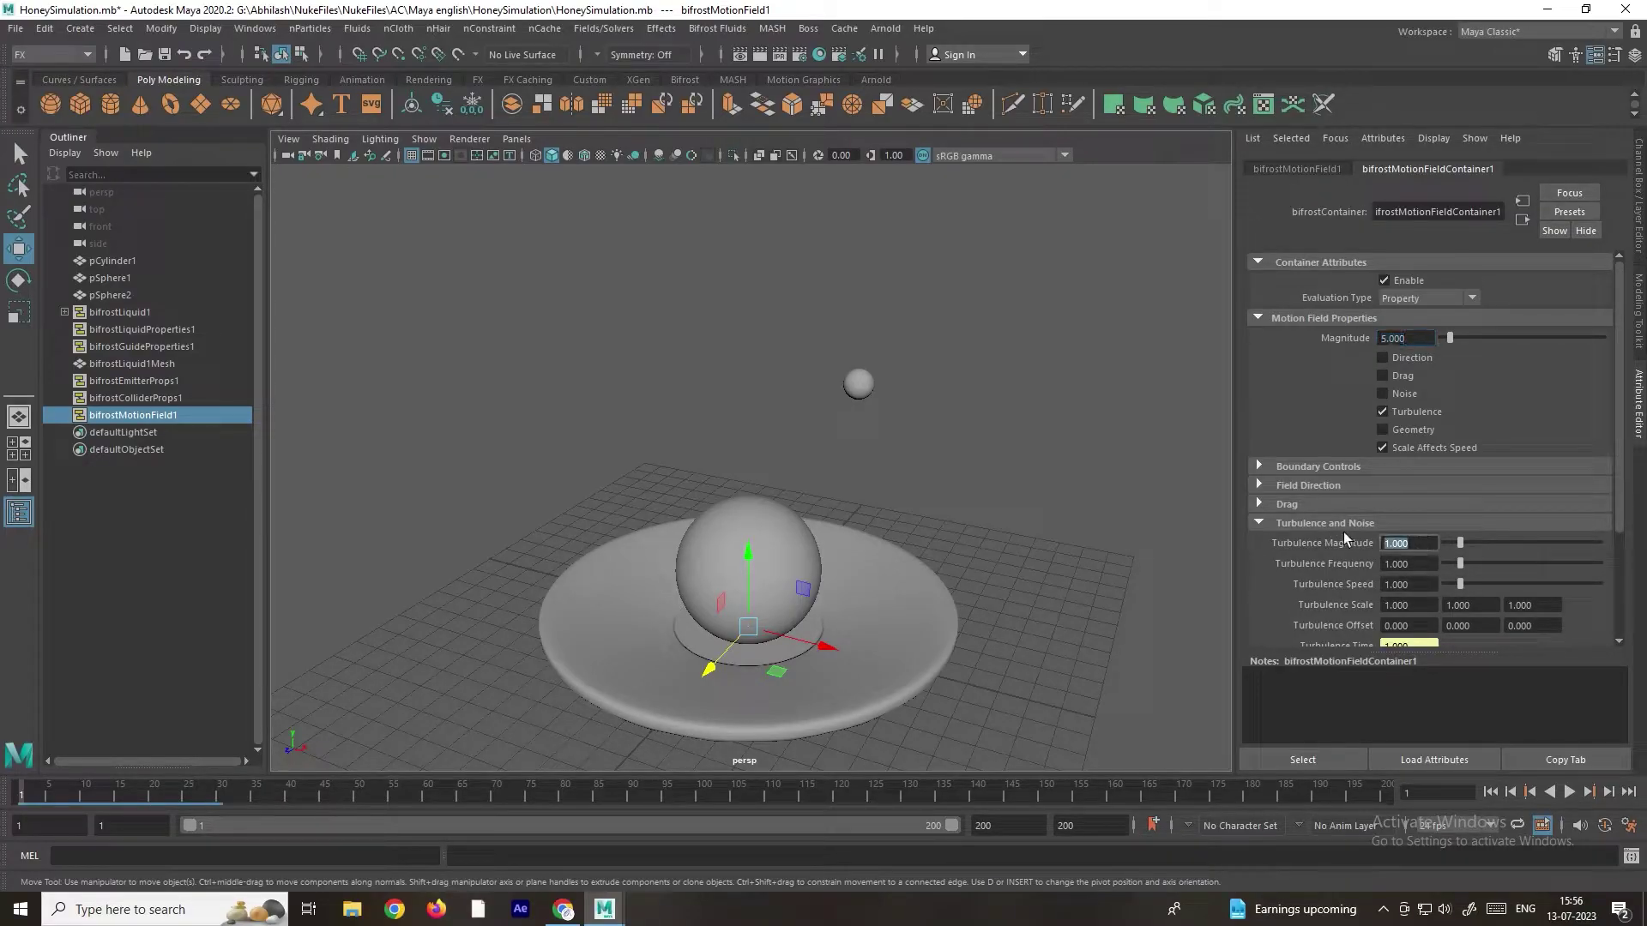
type("5")
key("Return")
left_click_drag(1461, 583, 1474, 564)
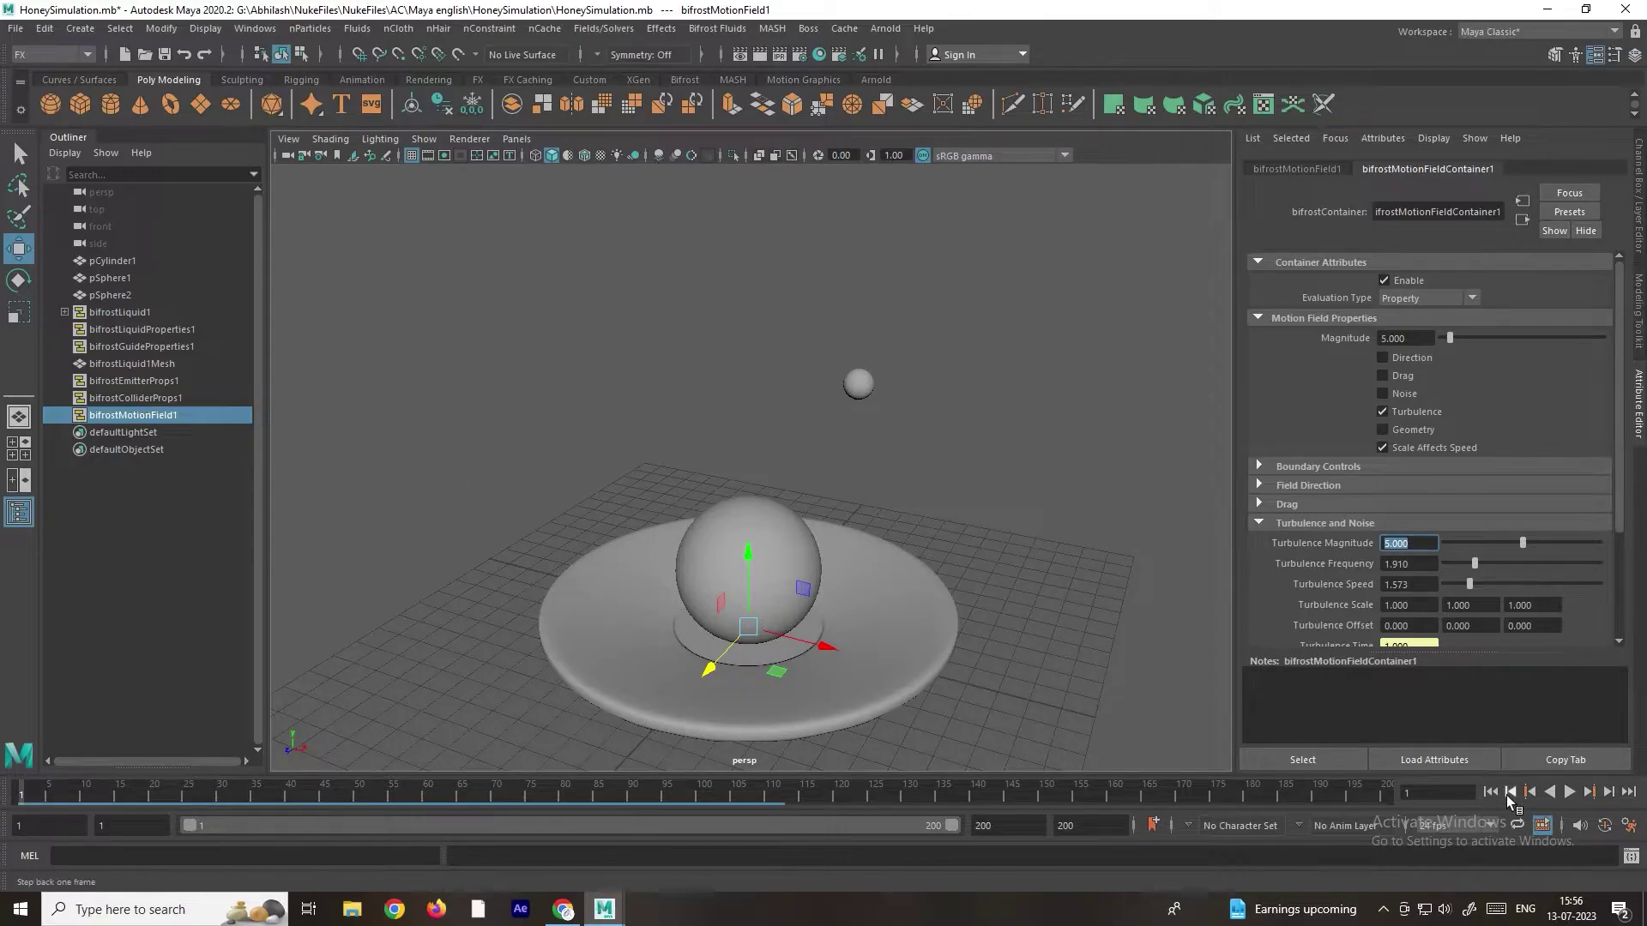
Step: Compute the bifrostLiquid1 simulation and cache it to disk
left_click(856, 387)
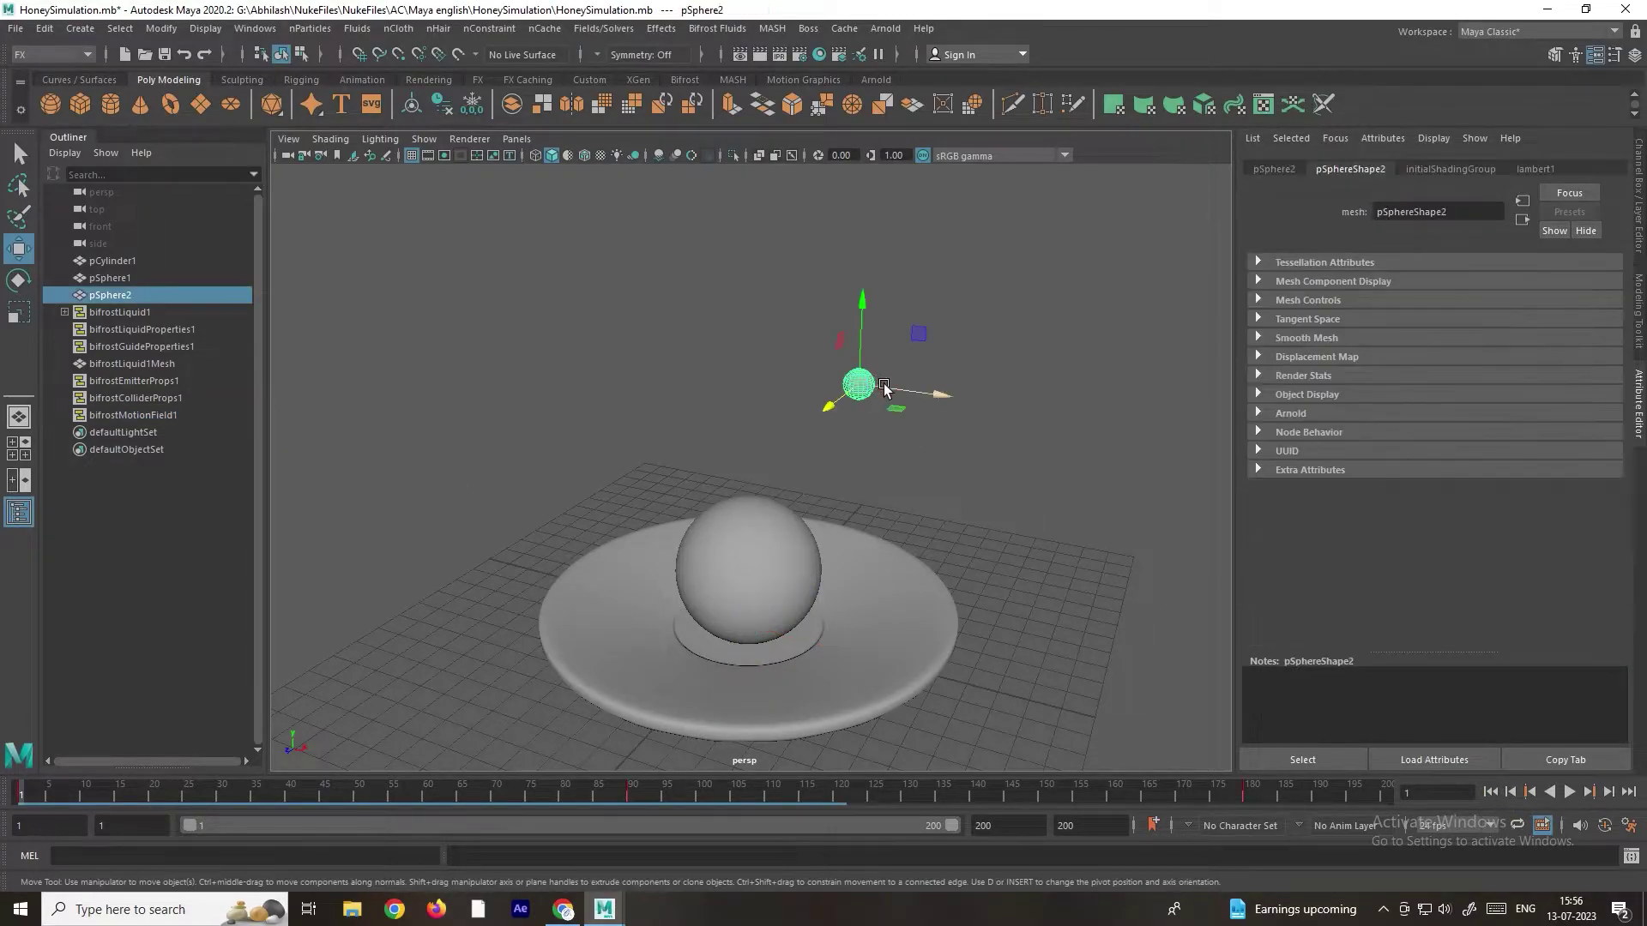
left_click(154, 314)
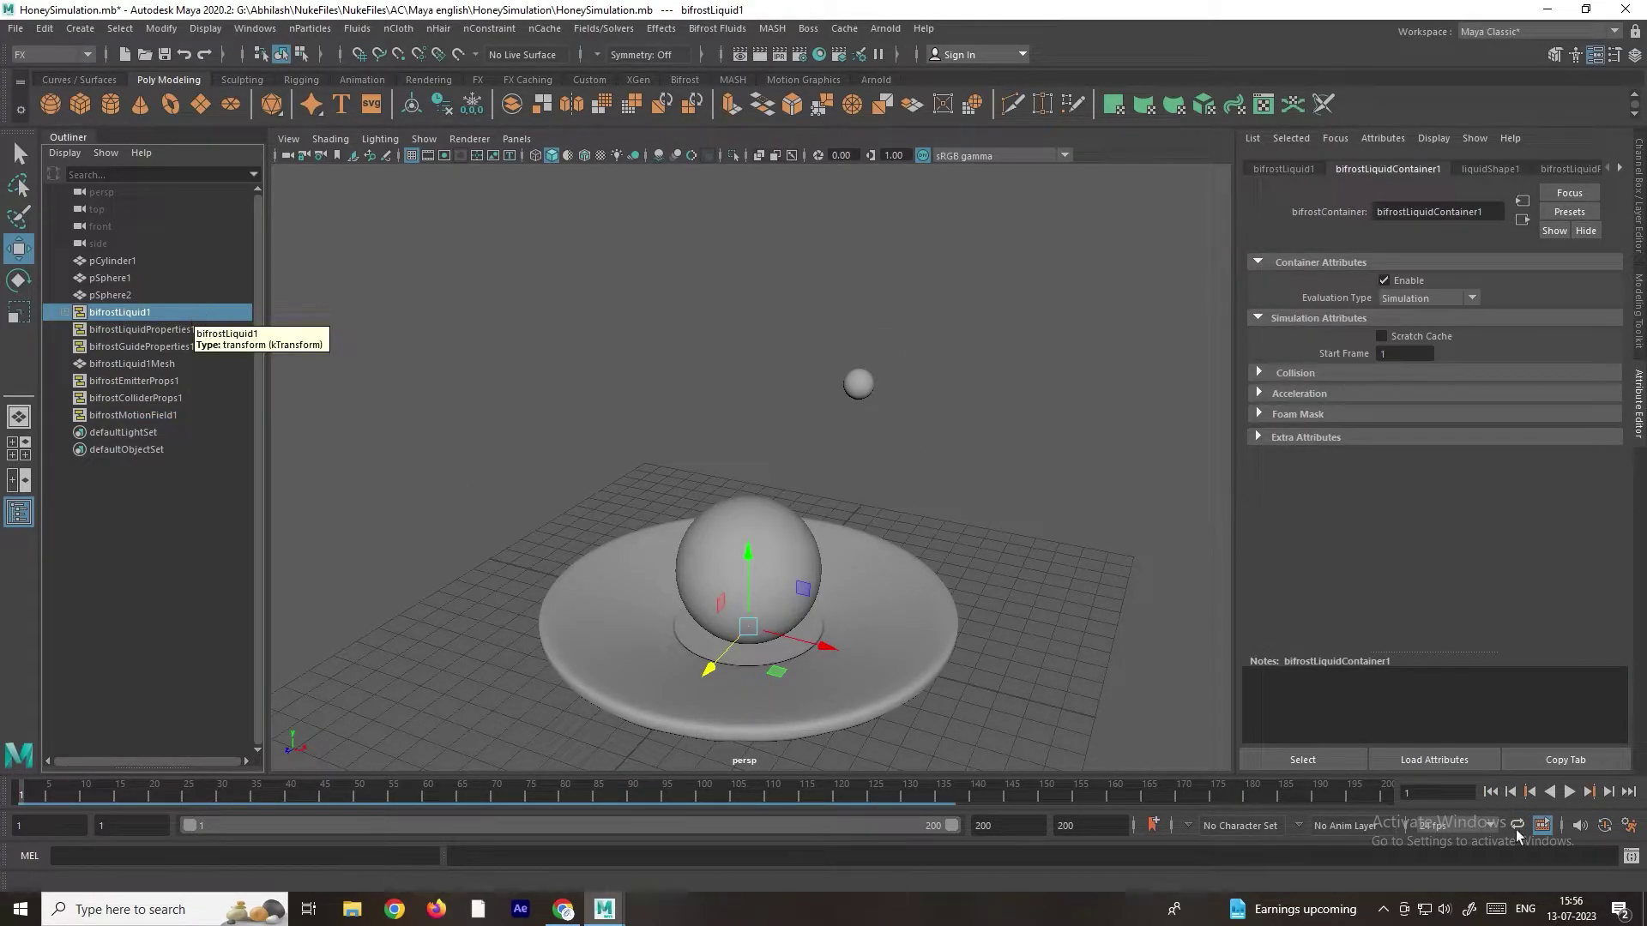
left_click(713, 31)
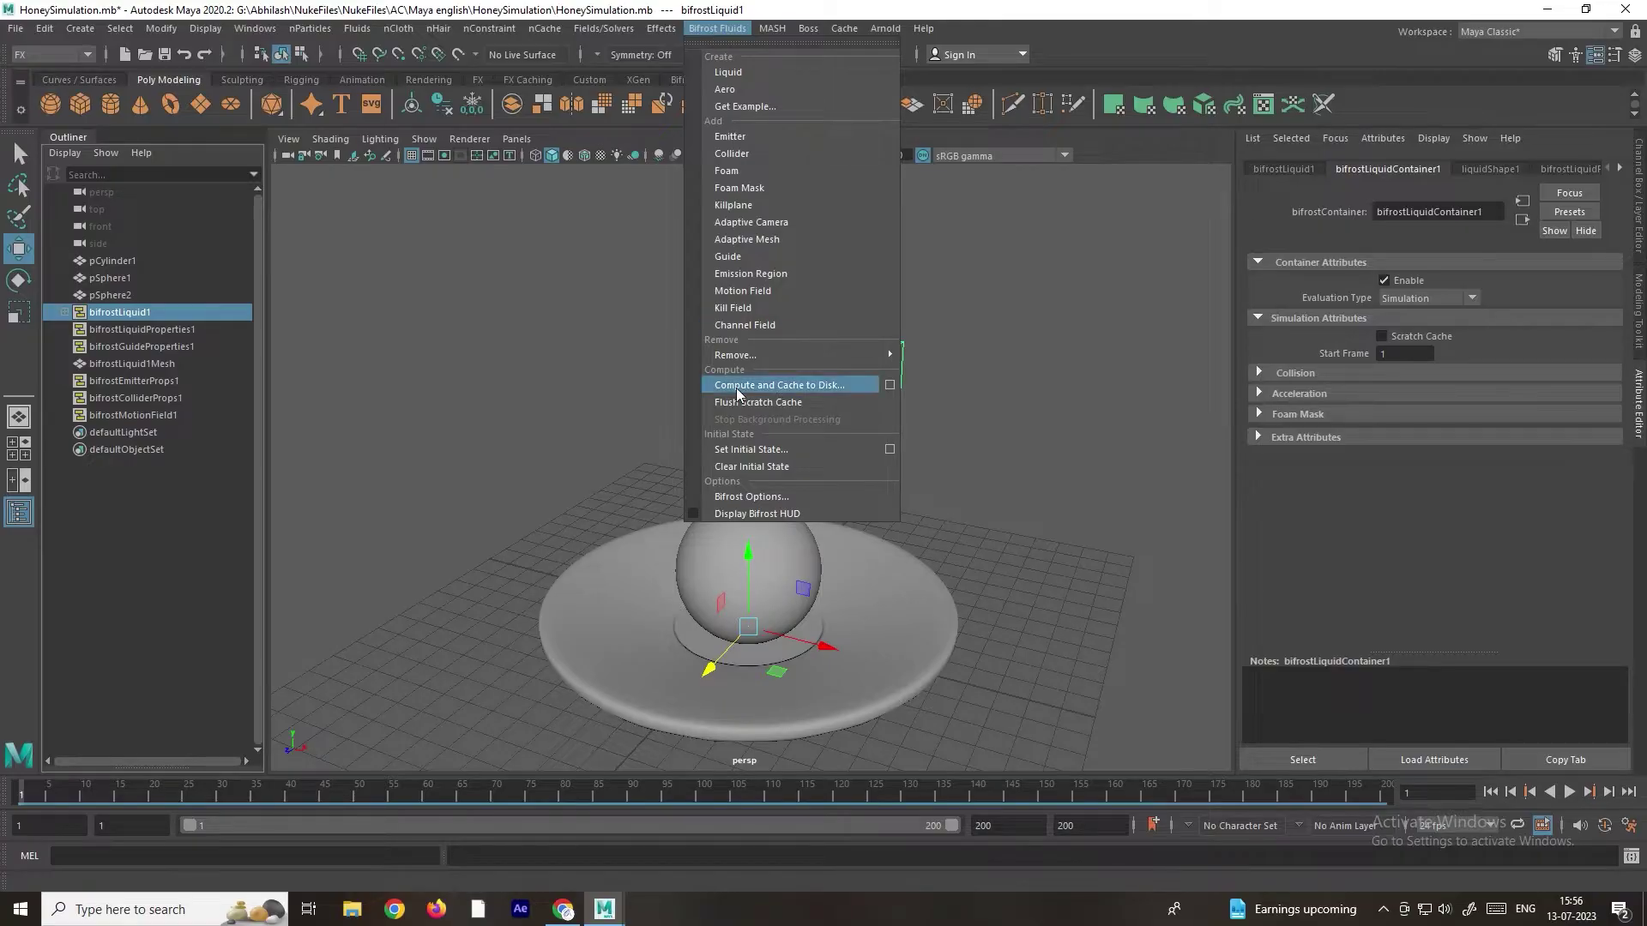
left_click(827, 388)
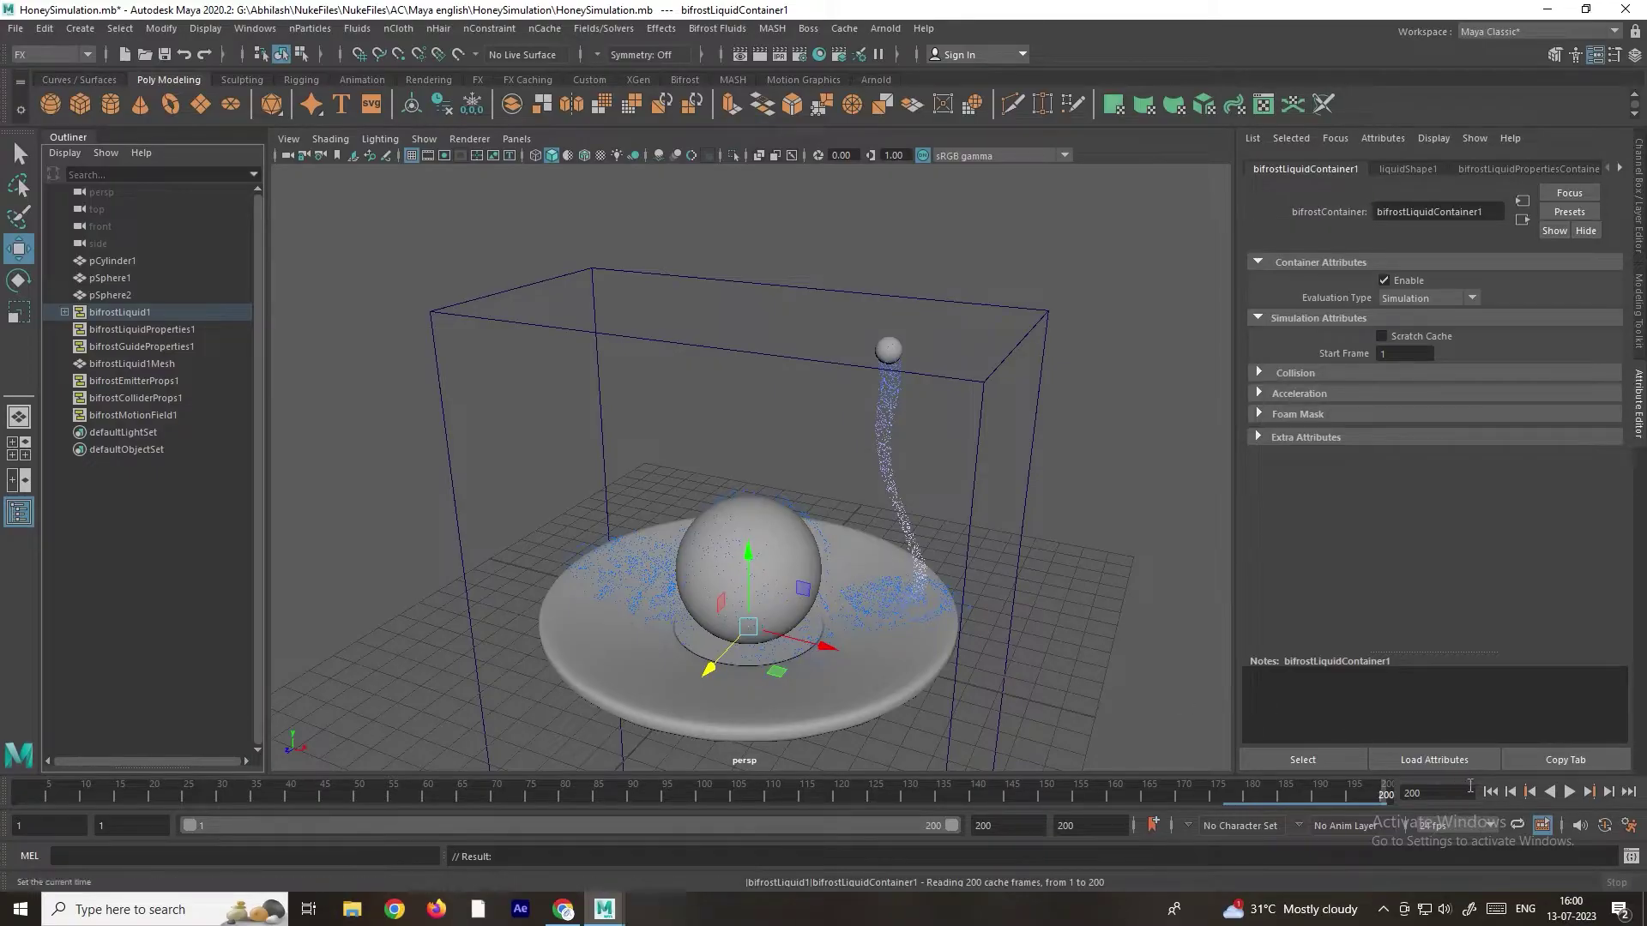
Step: Play the cached simulation from the first frame to check the turbulent liquid, then stop playback at frame 184
left_click(1493, 791)
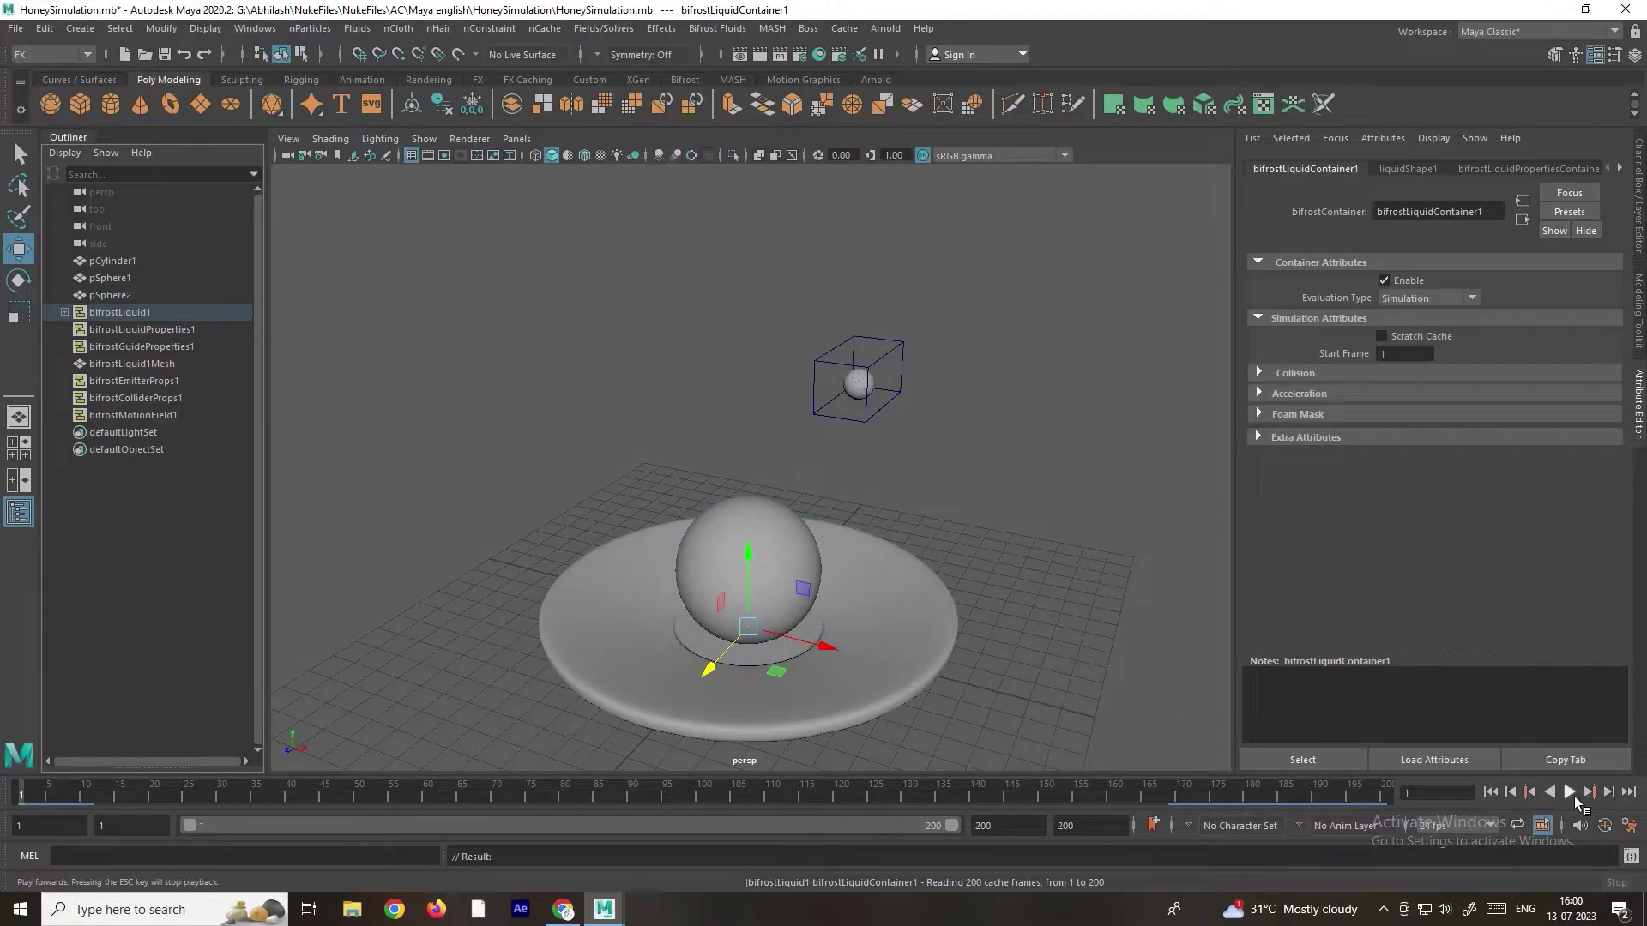
left_click(1570, 793)
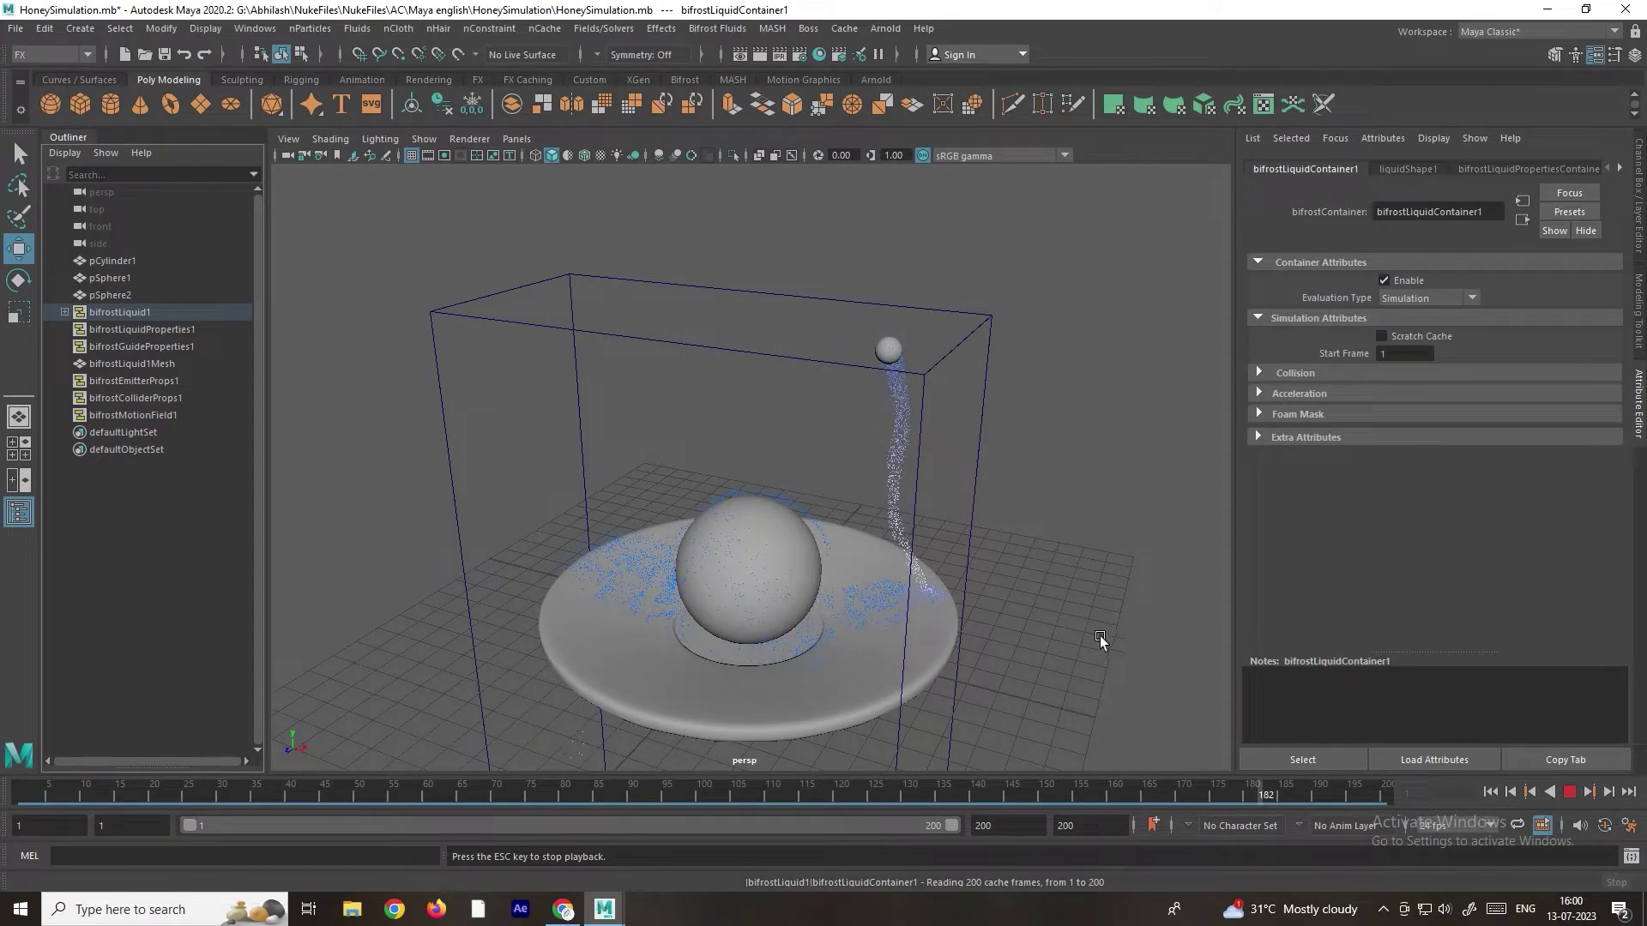
left_click(1569, 792)
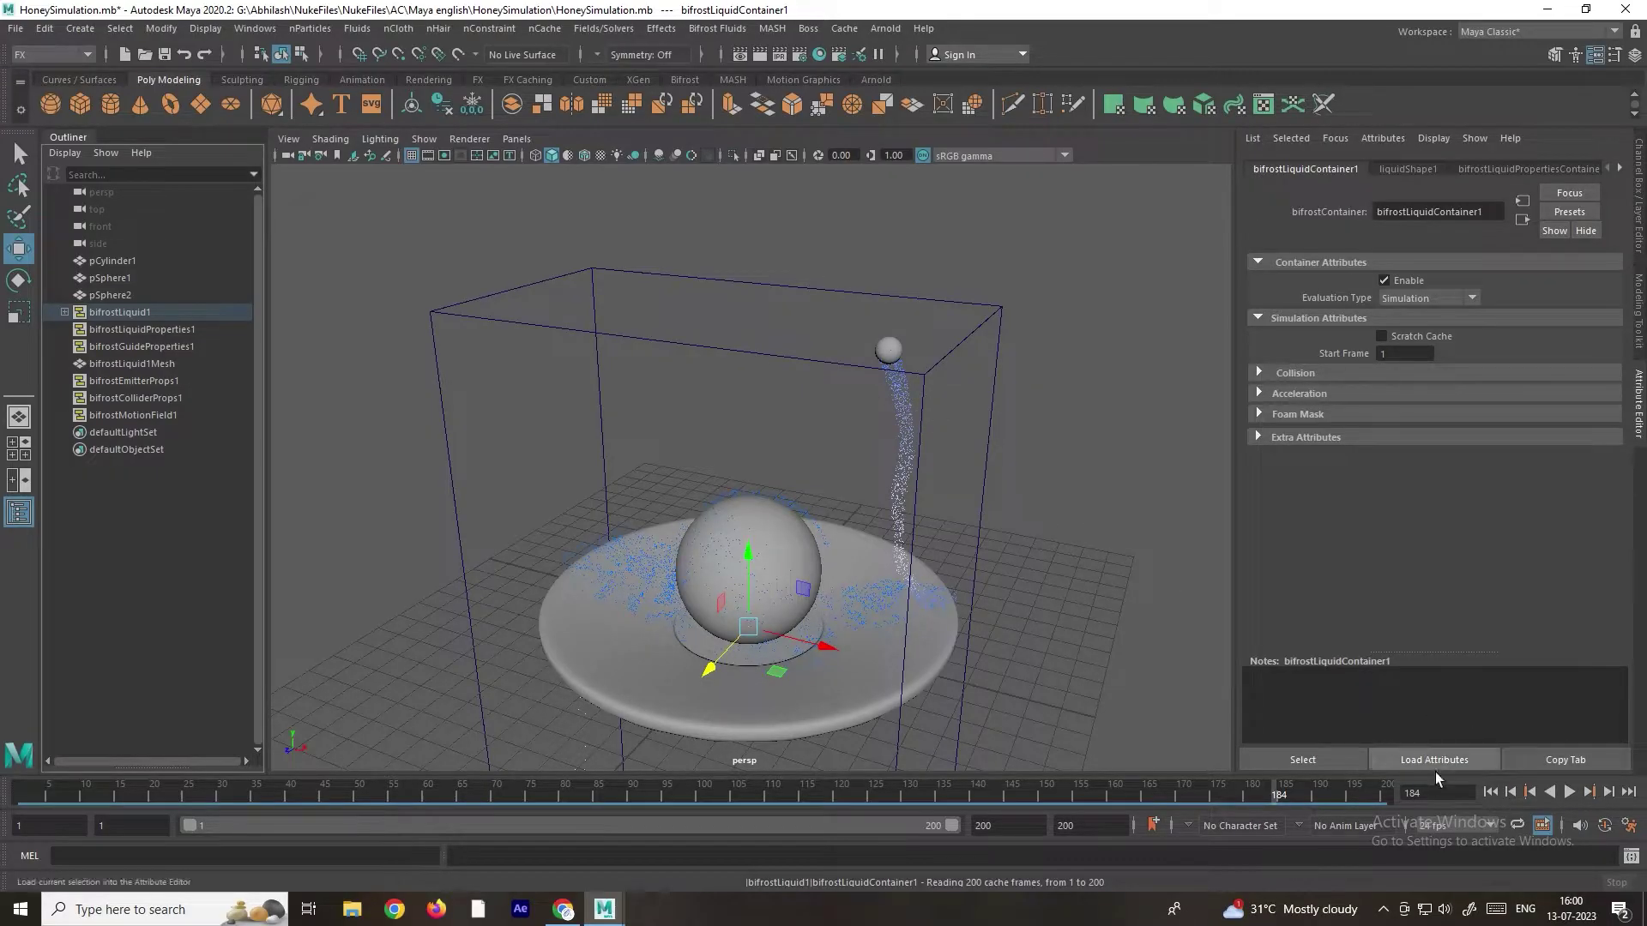
Step: Enable Bifrost Meshing on the liquidShape1 of bifrostLiquid1
left_click(620, 529)
left_click(909, 448)
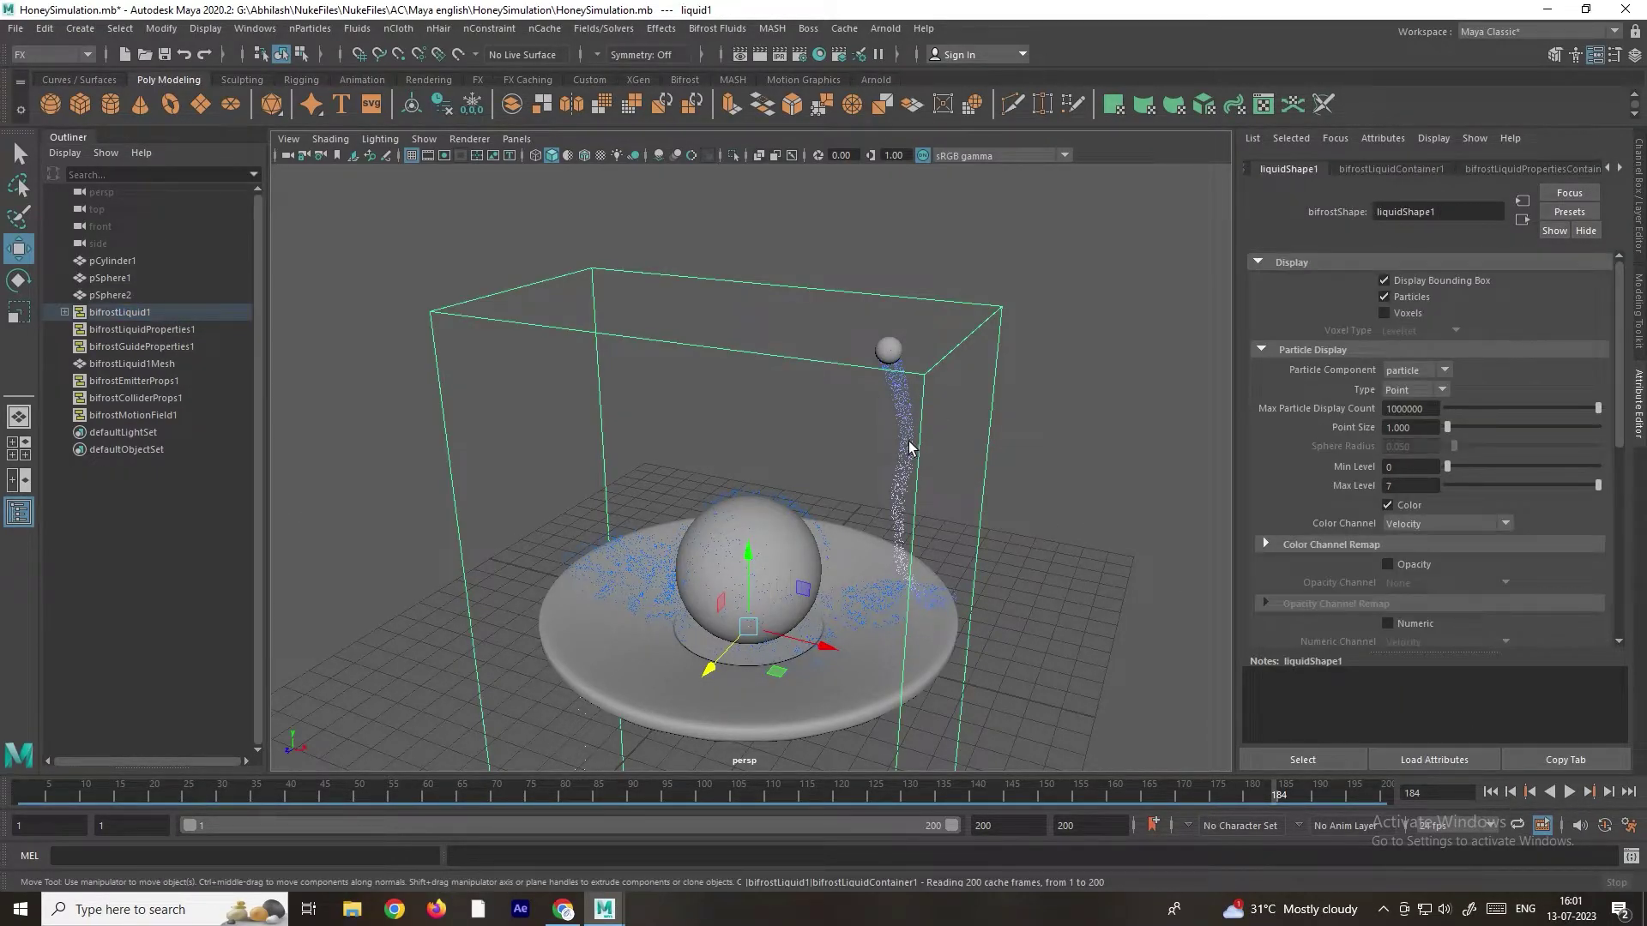
left_click(141, 314)
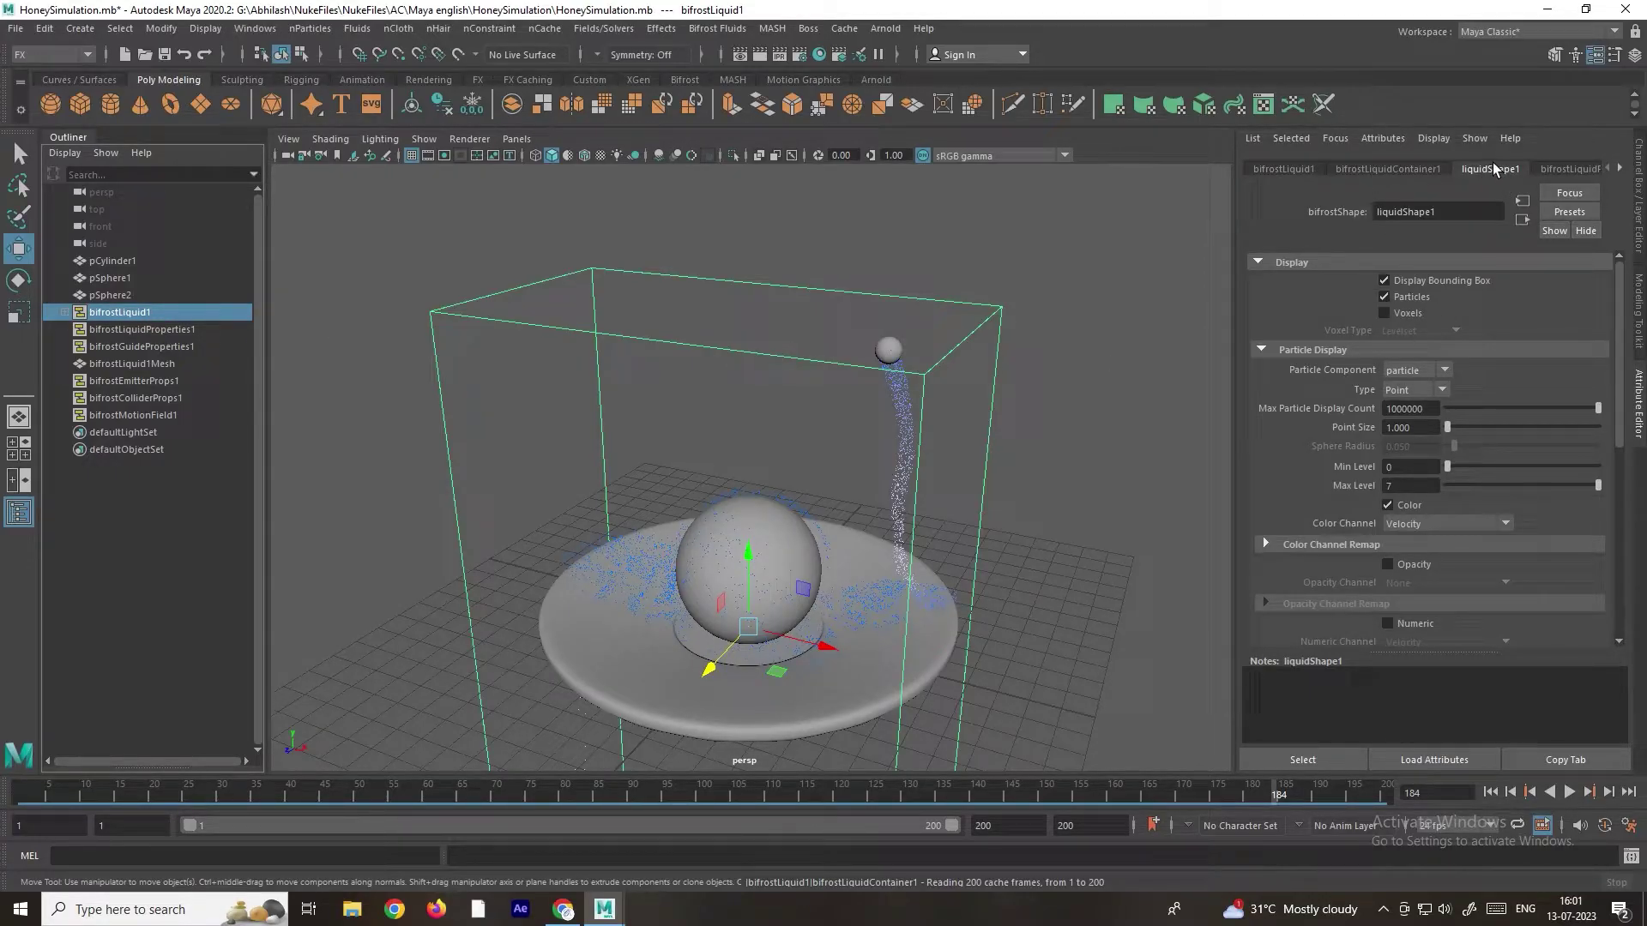
scroll(1309, 436, "down", 10)
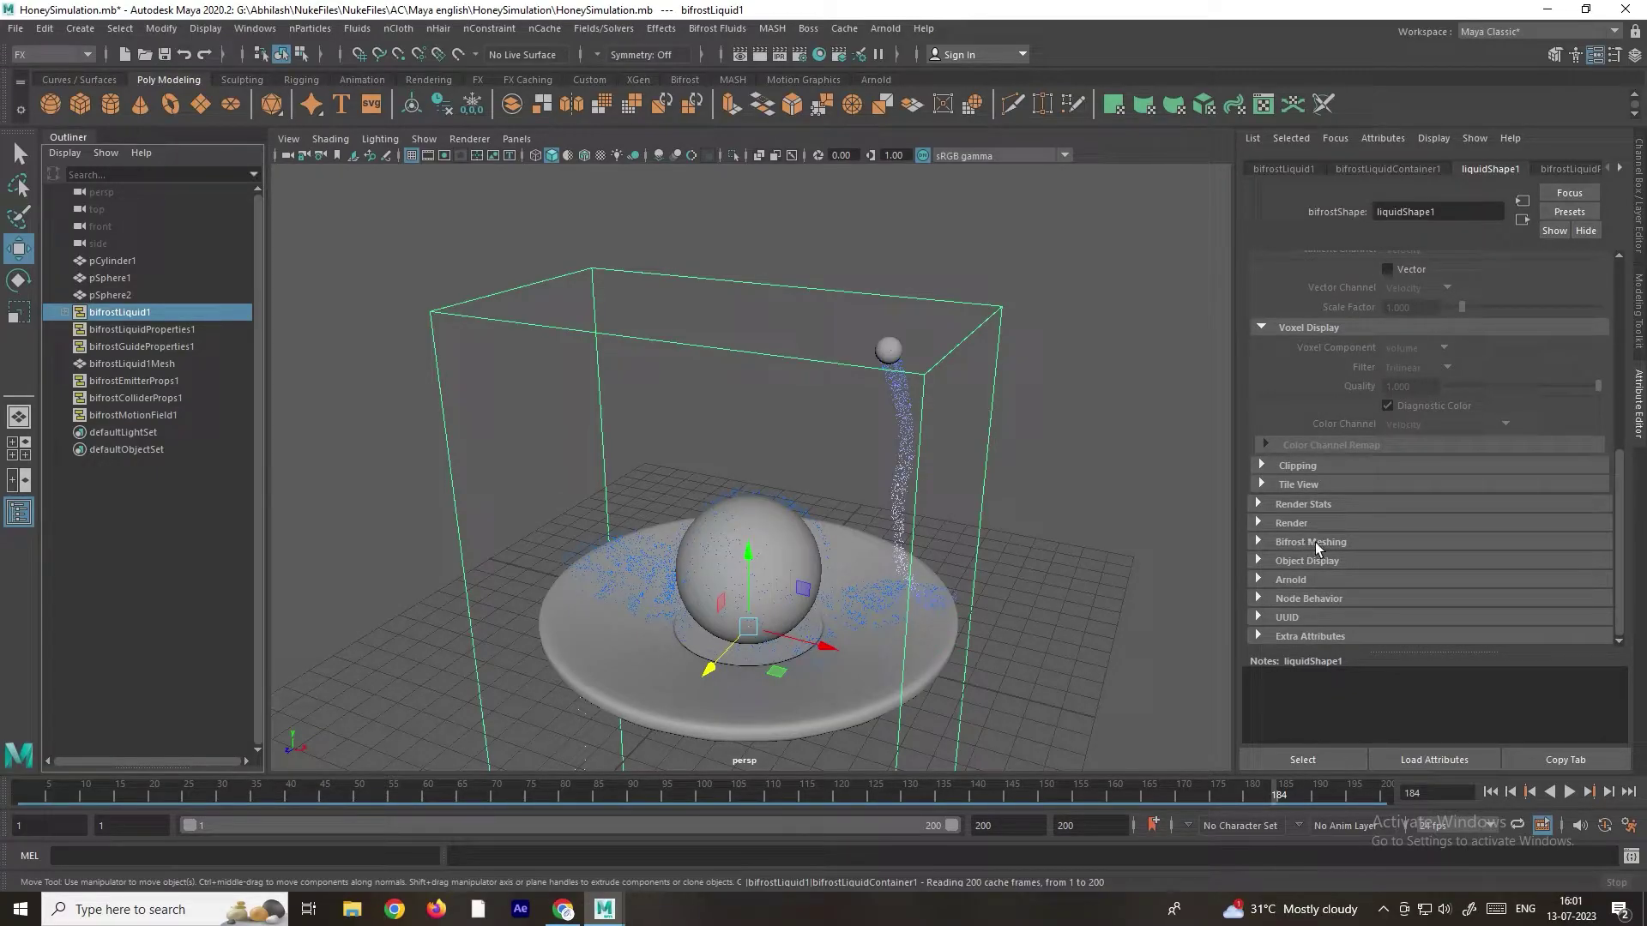
left_click(1259, 541)
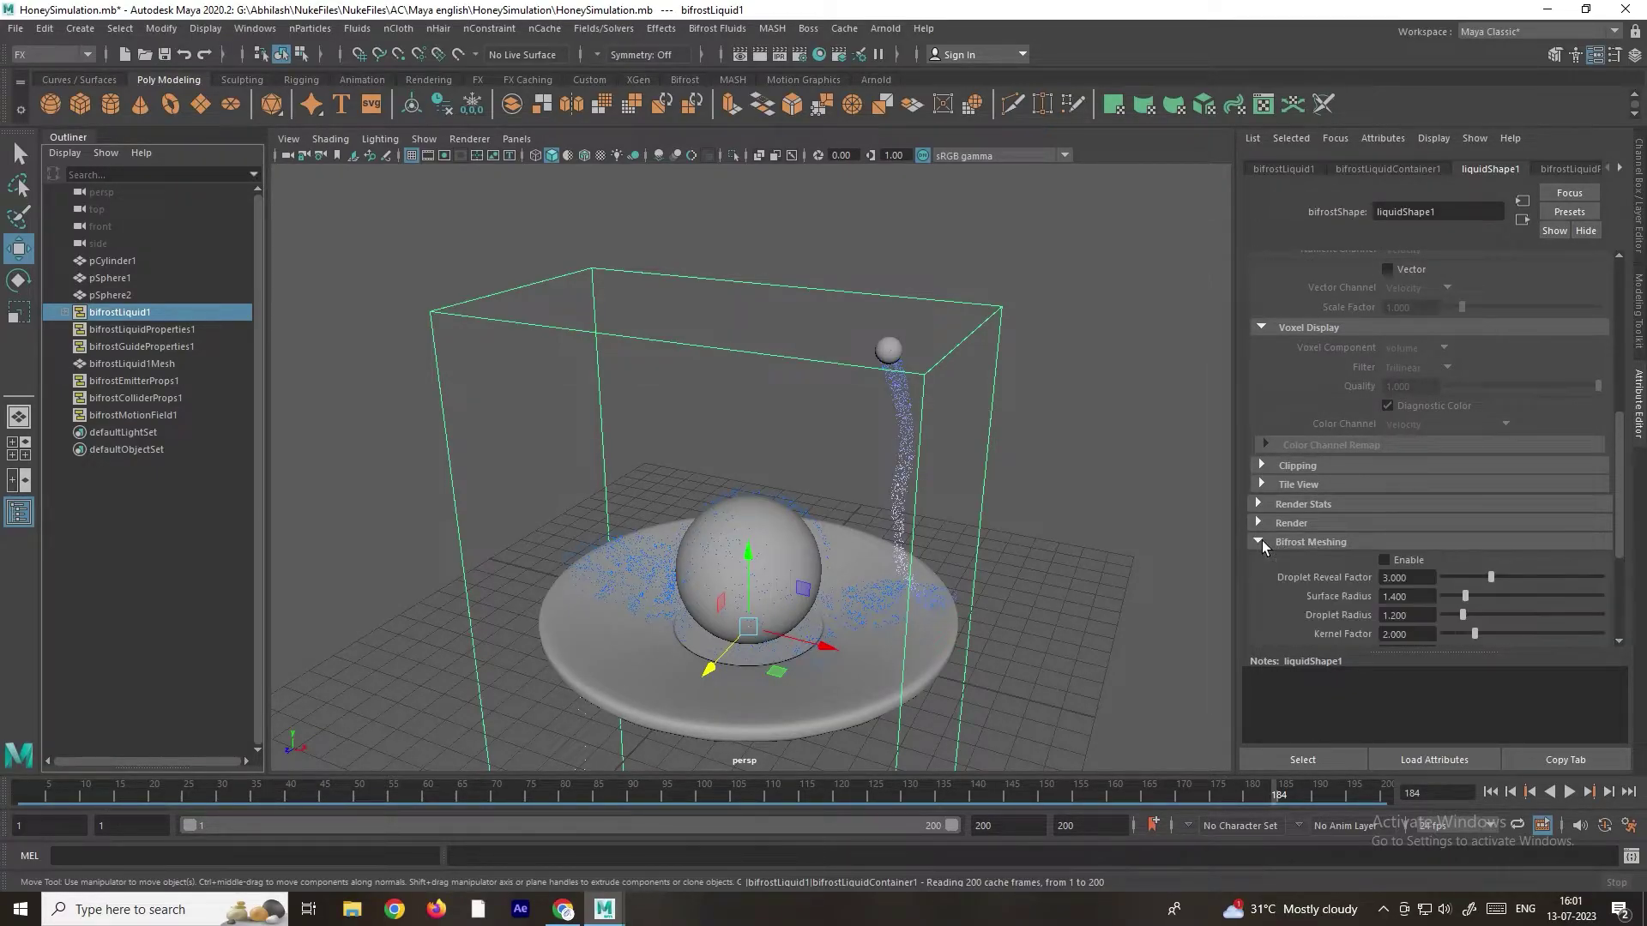
scroll(1380, 482, "down", 2)
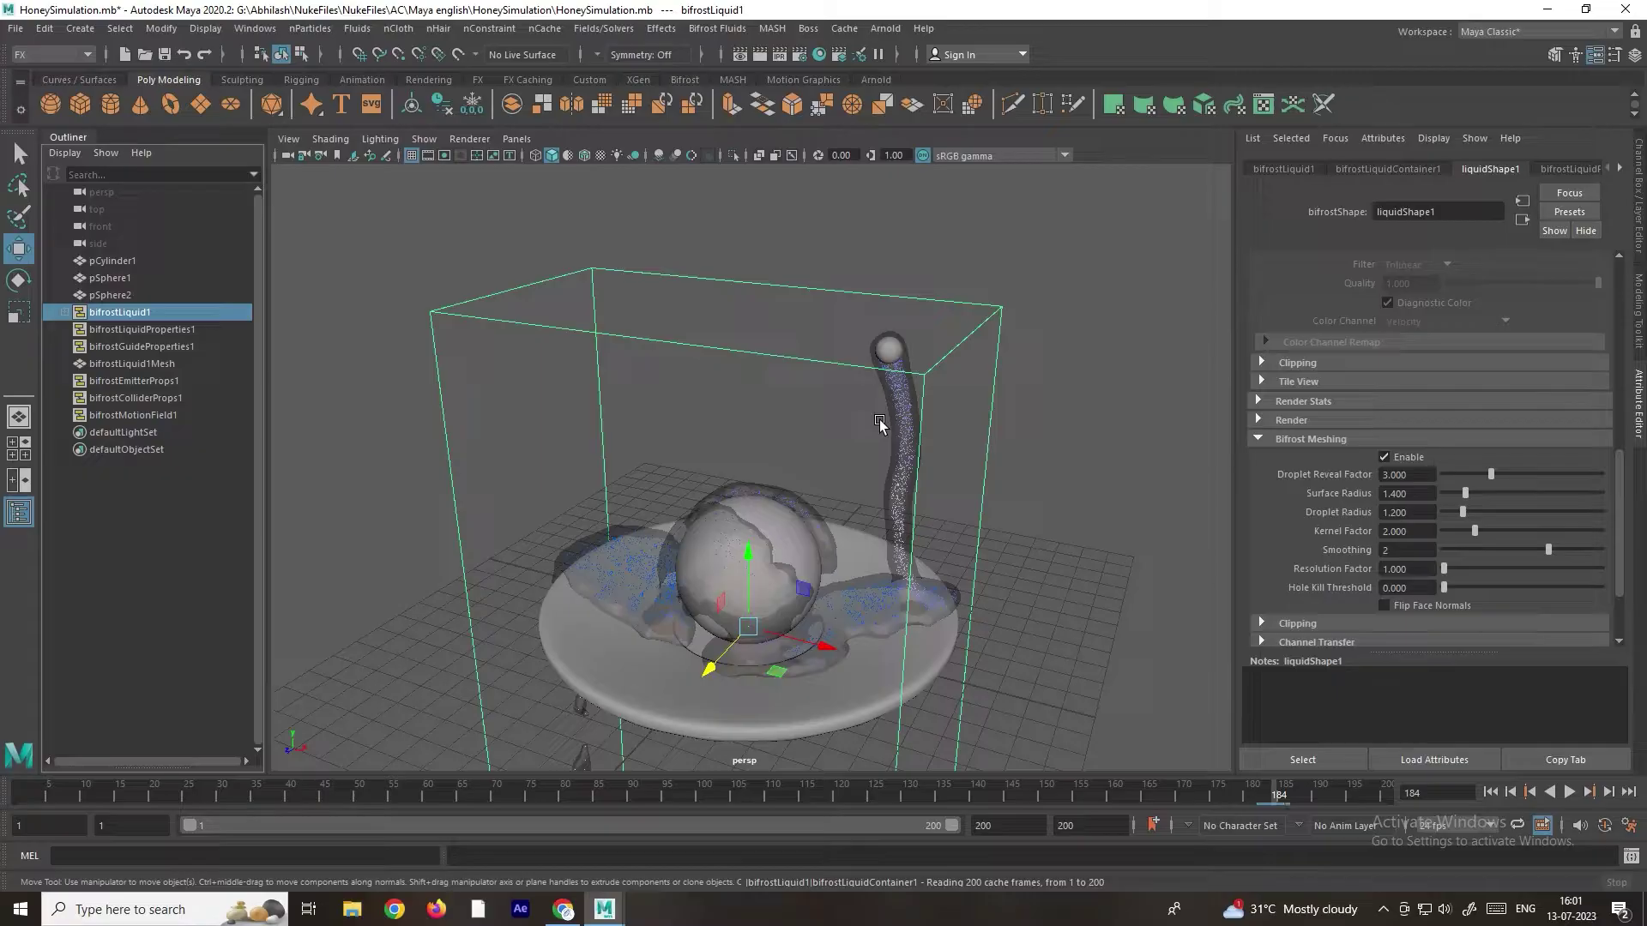
Step: Assign a new Arnold aiStandardSurface material to bifrostLiquid1Mesh
left_click(772, 554)
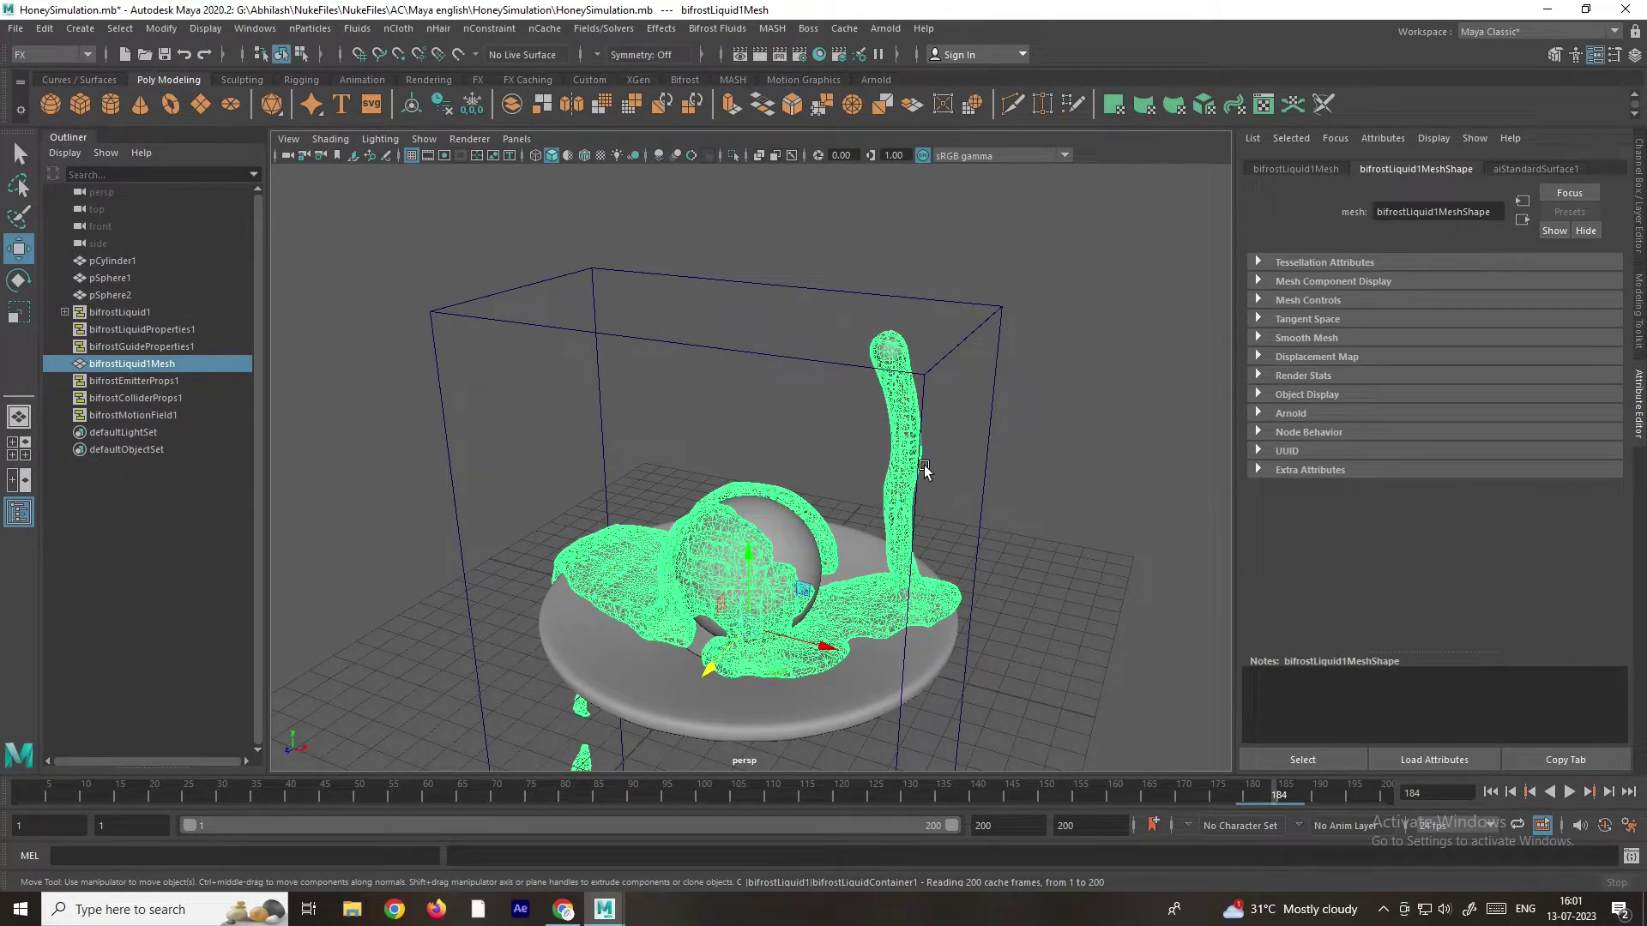
right_click(893, 423)
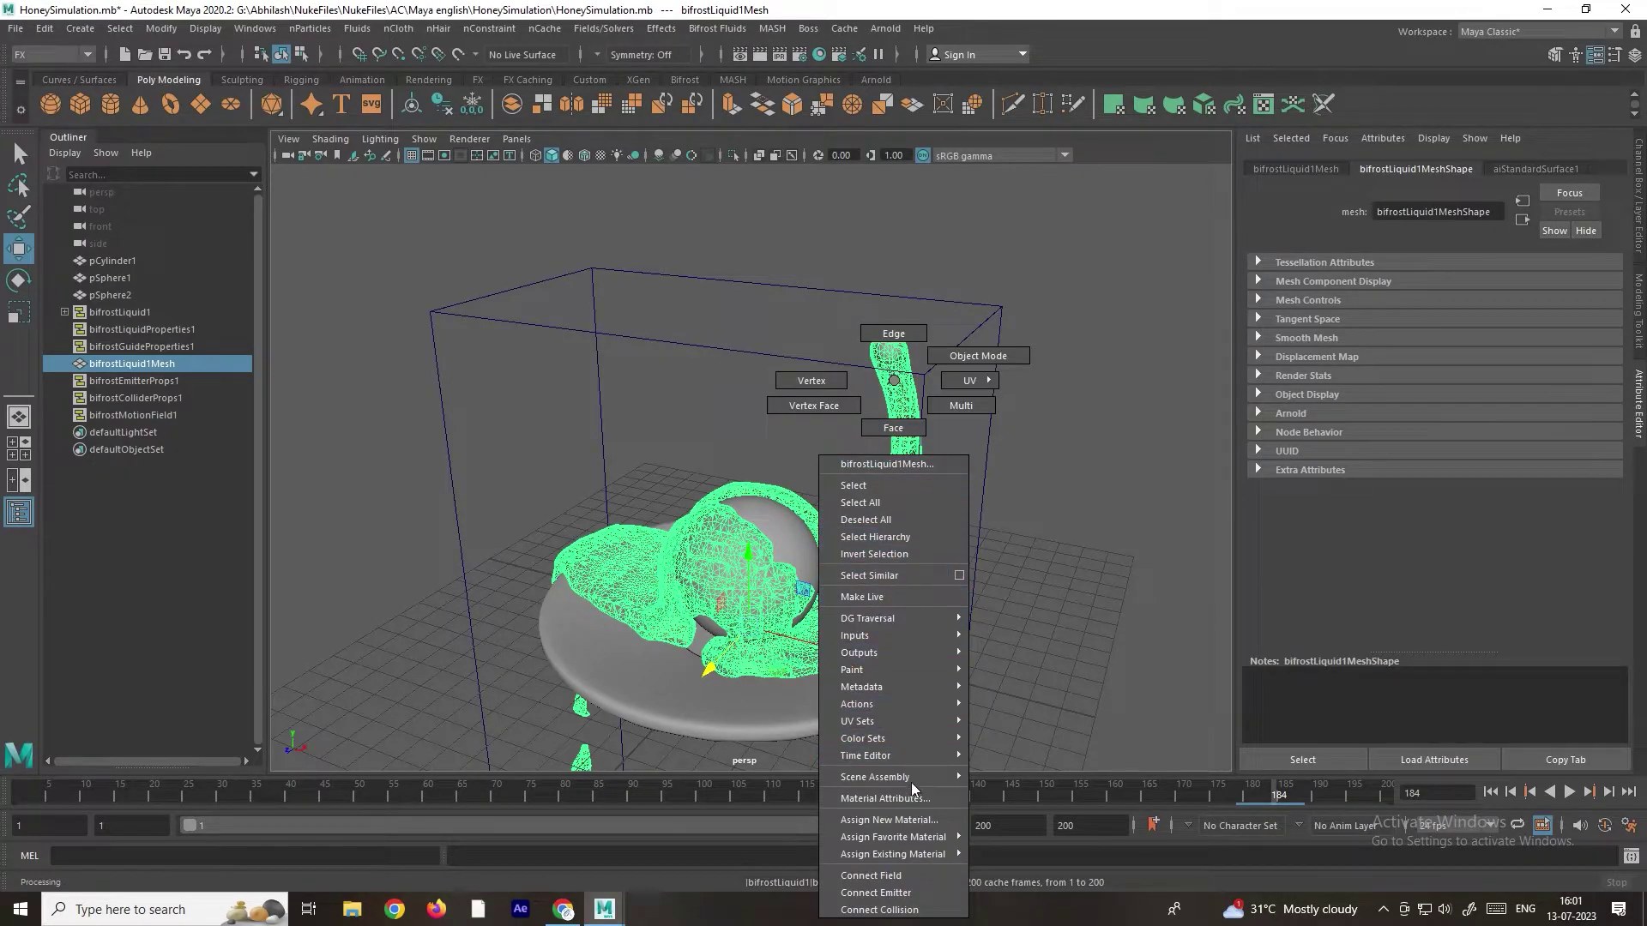
left_click(902, 820)
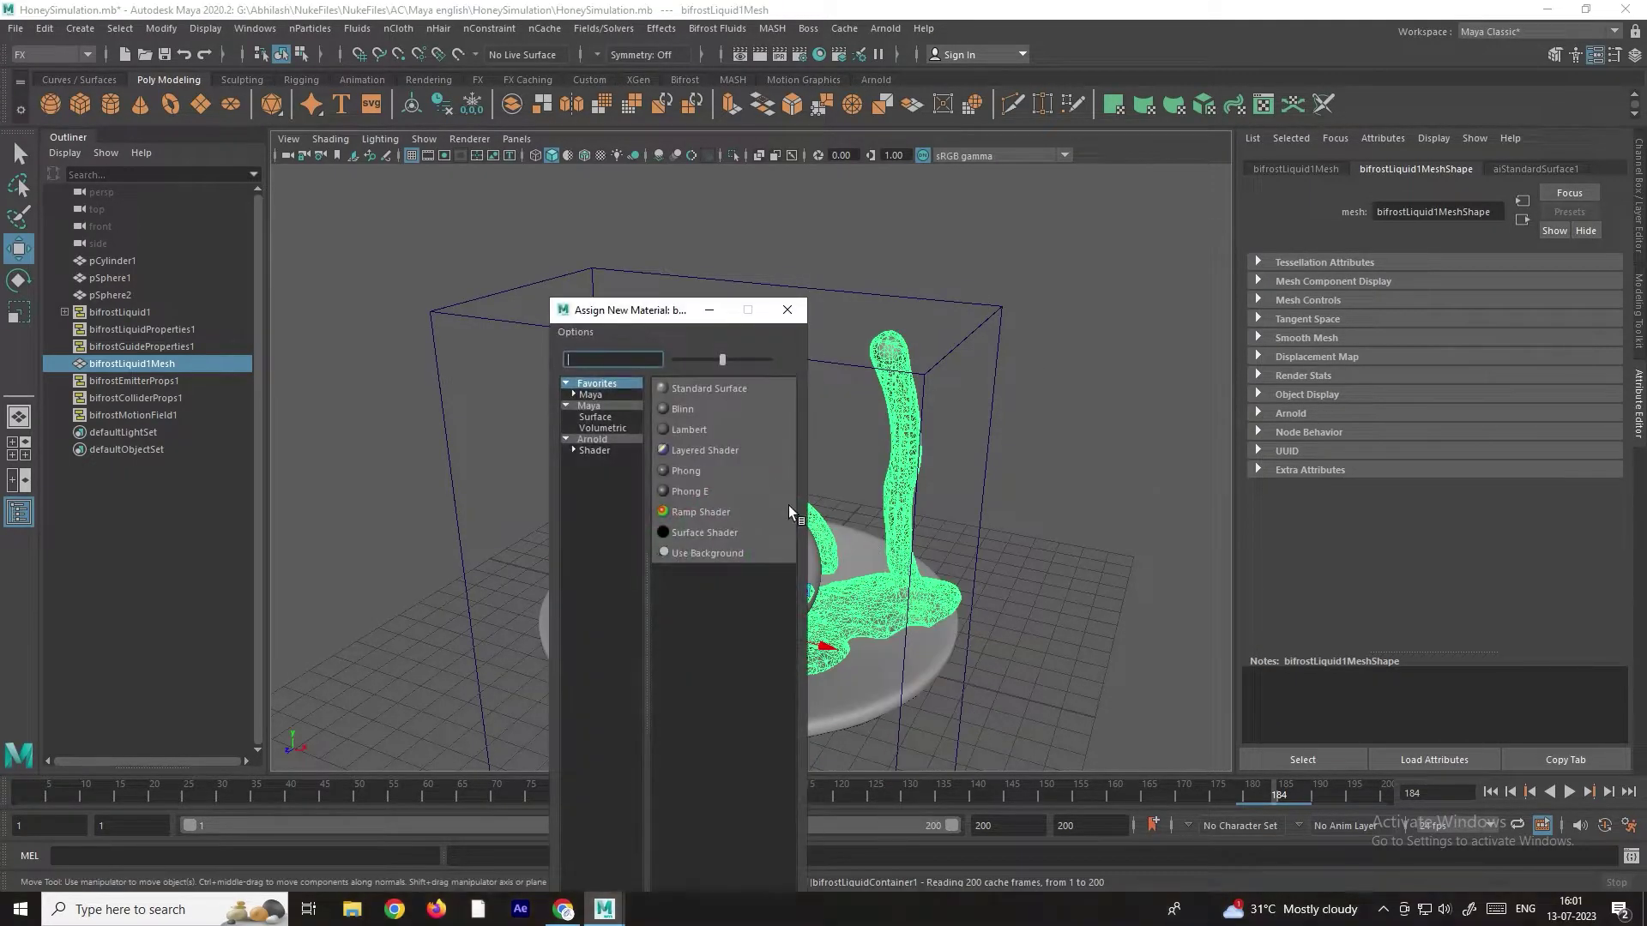
left_click(597, 440)
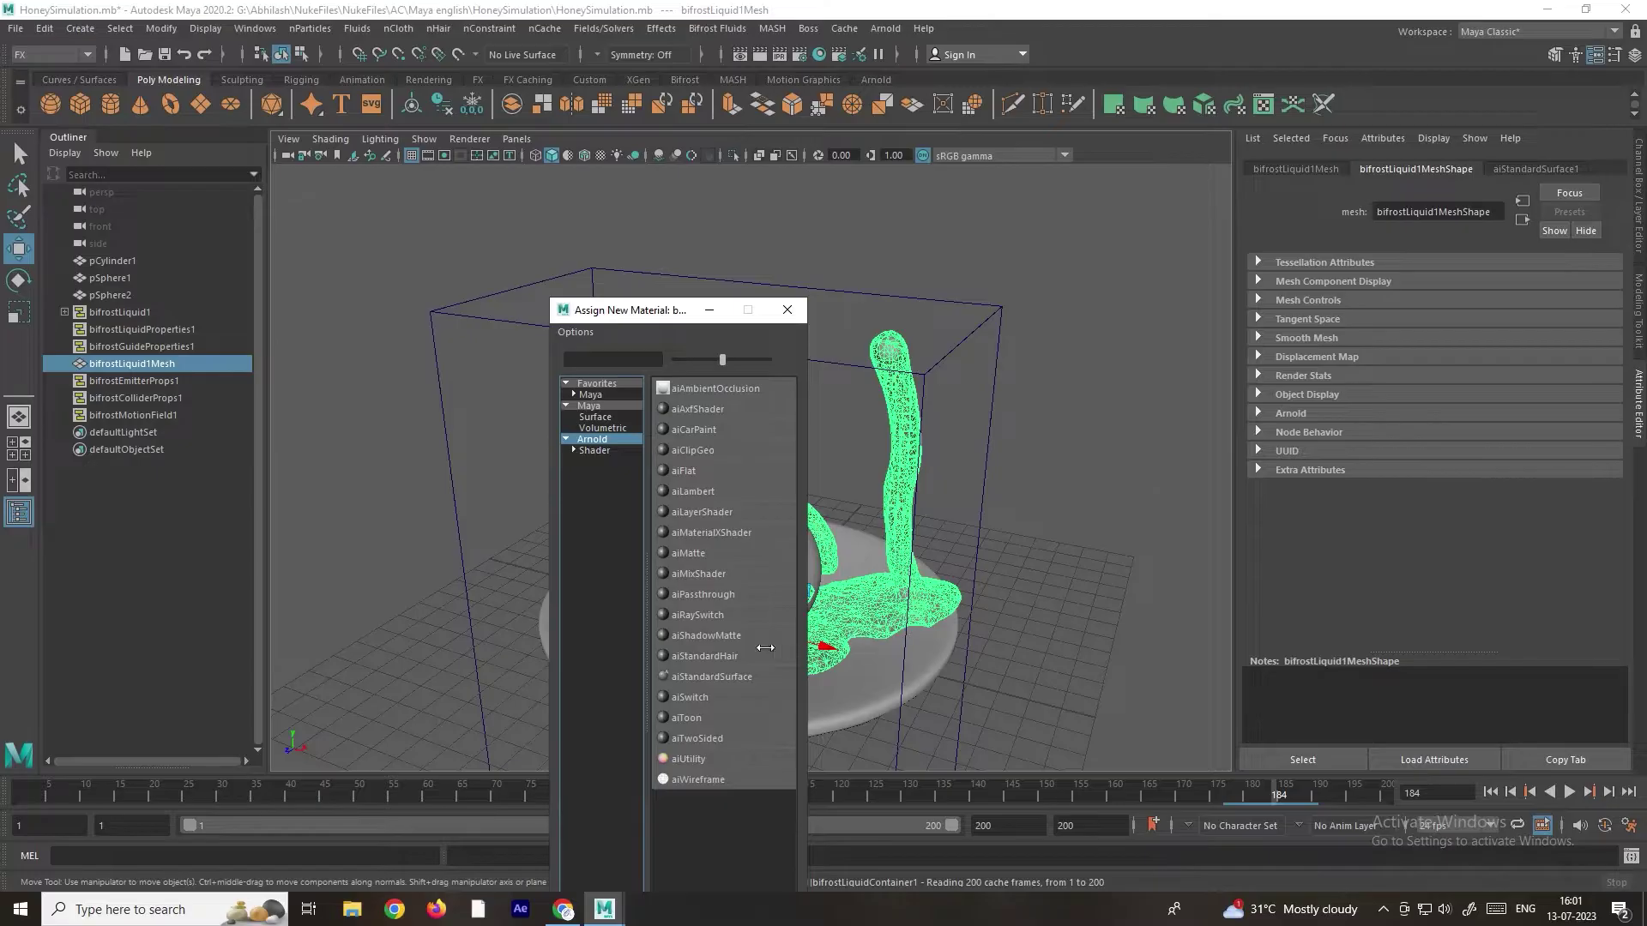
left_click(727, 676)
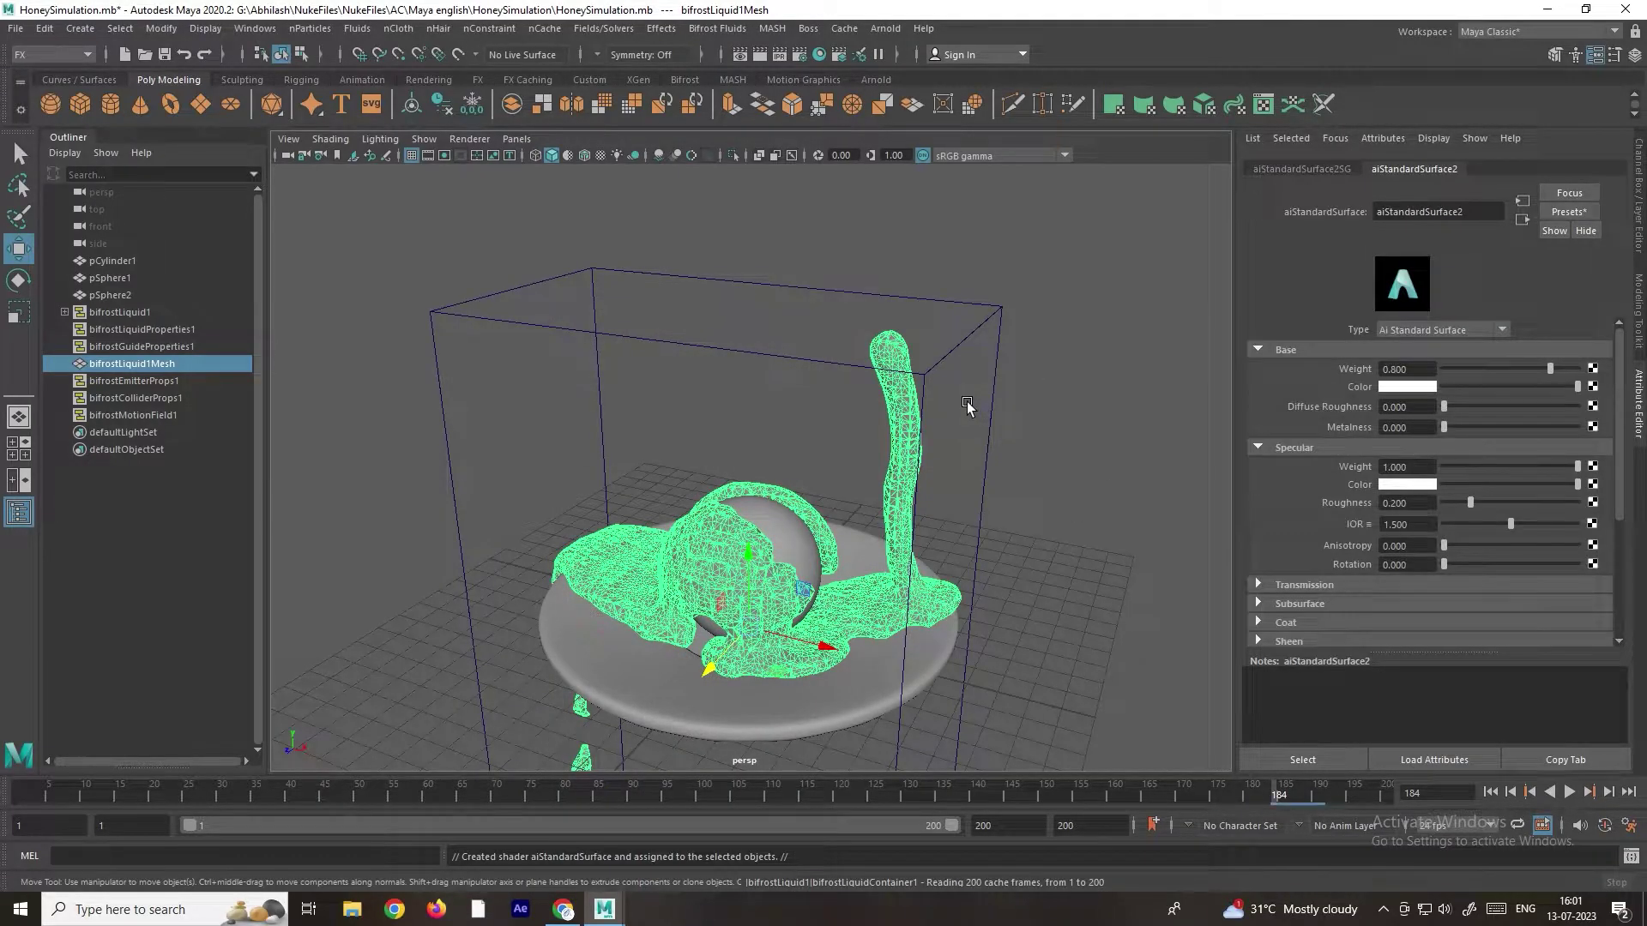
Step: Replace the bifrostLiquid1Mesh material's settings with the Honey preset, then clear the selection
left_click(1573, 214)
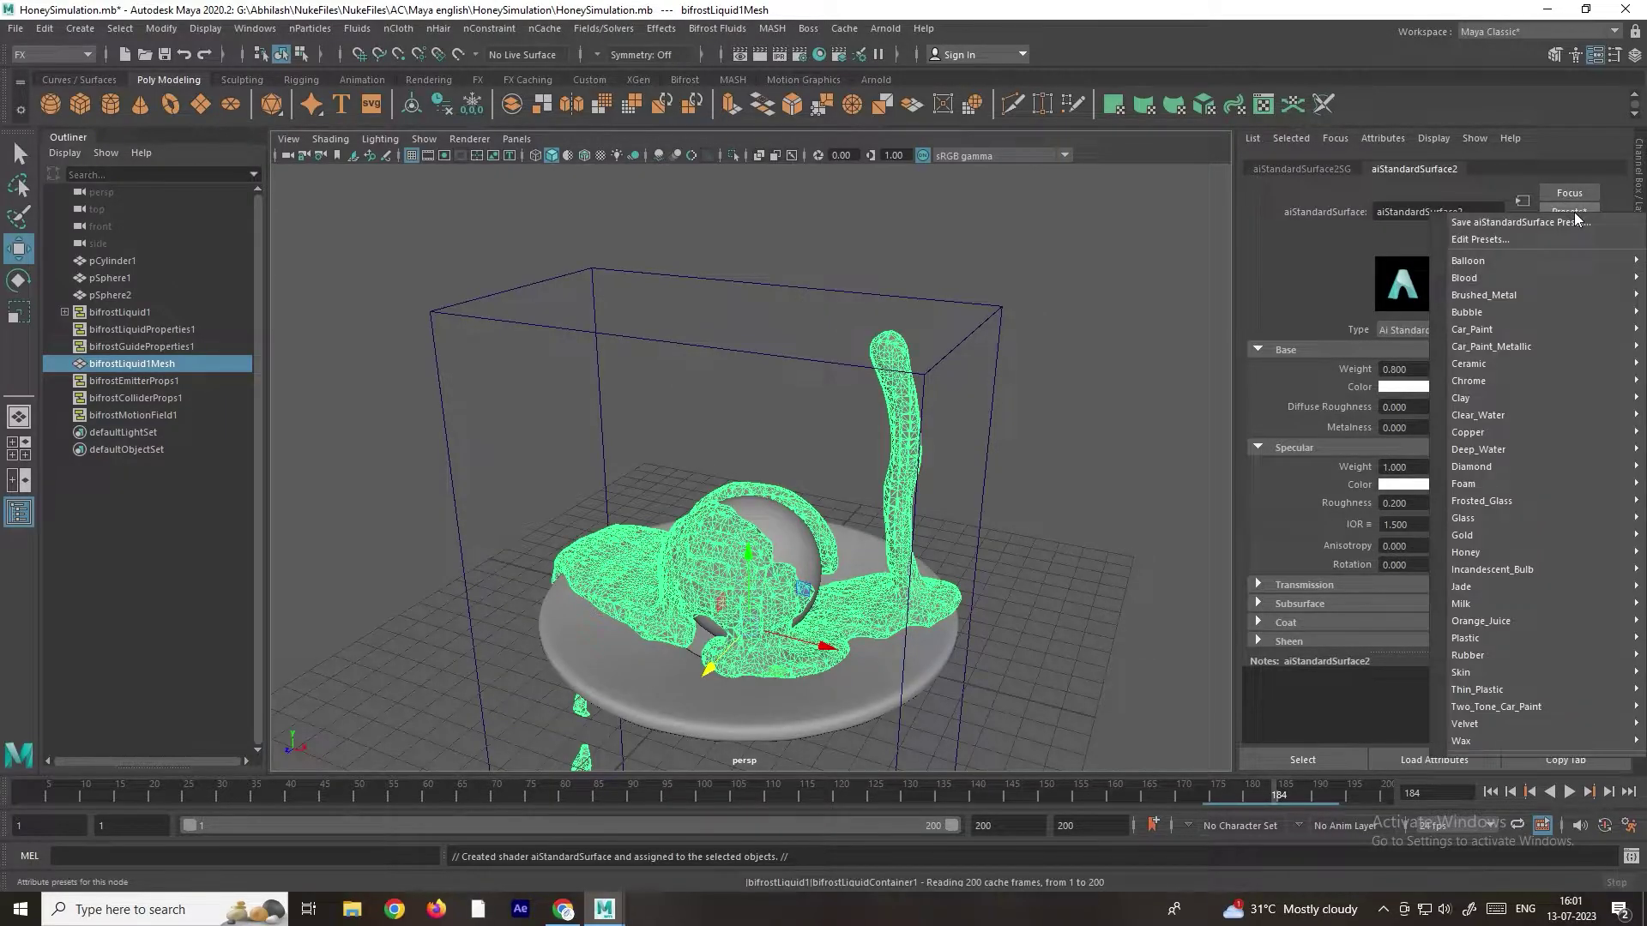
mouse_move(1477, 556)
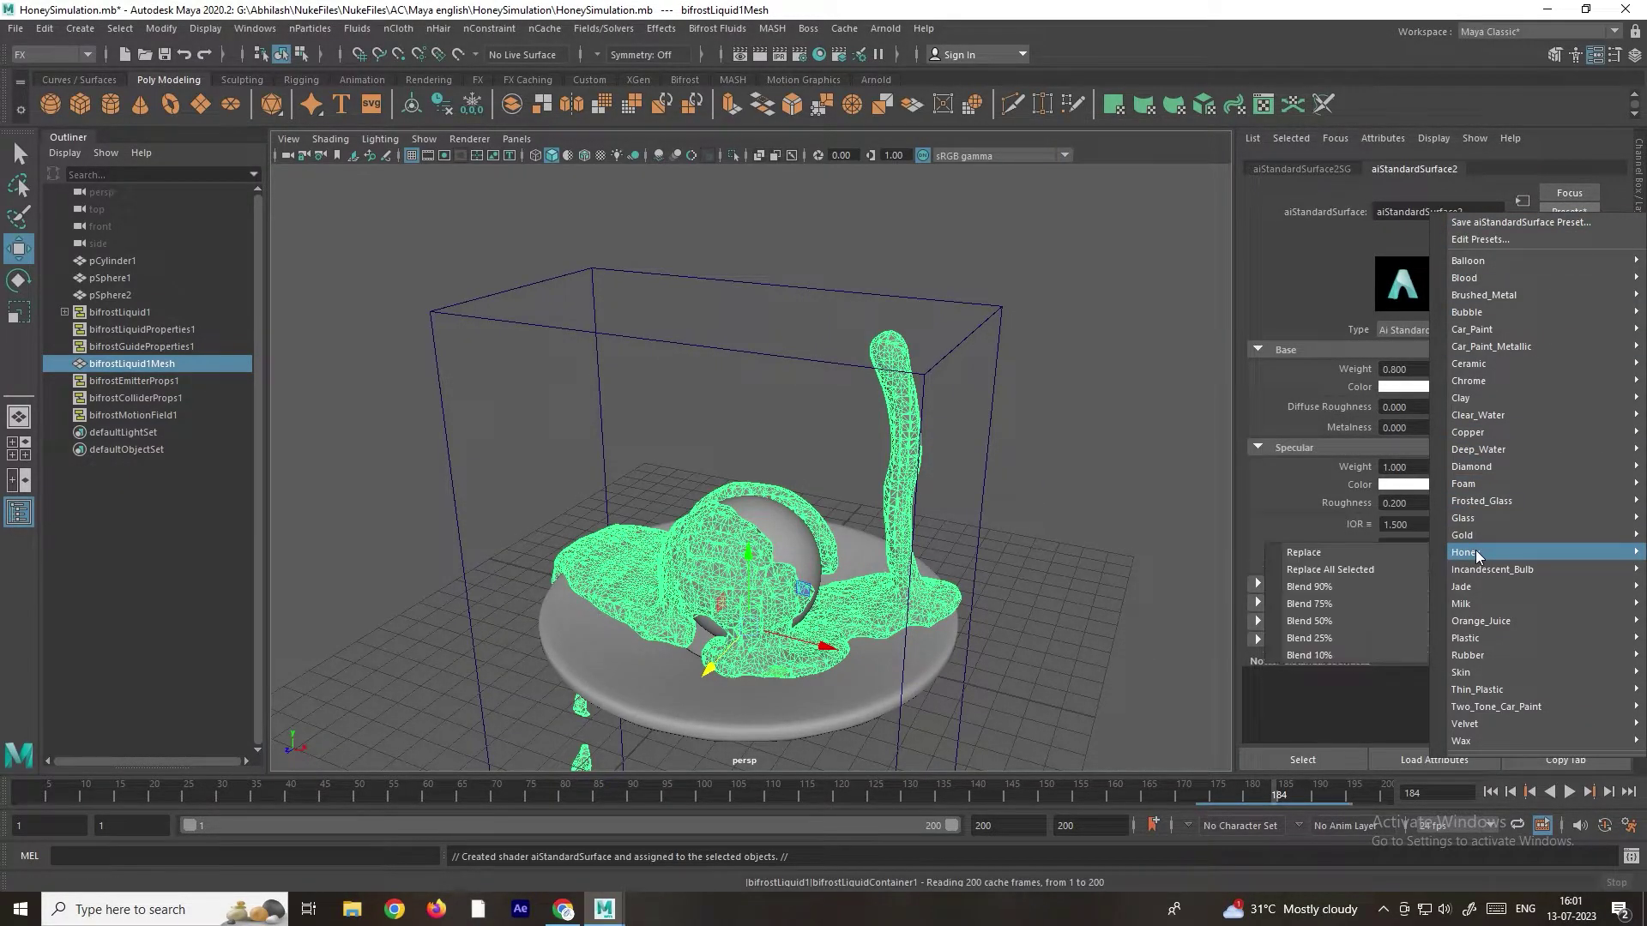
left_click(1333, 554)
left_click(1002, 471)
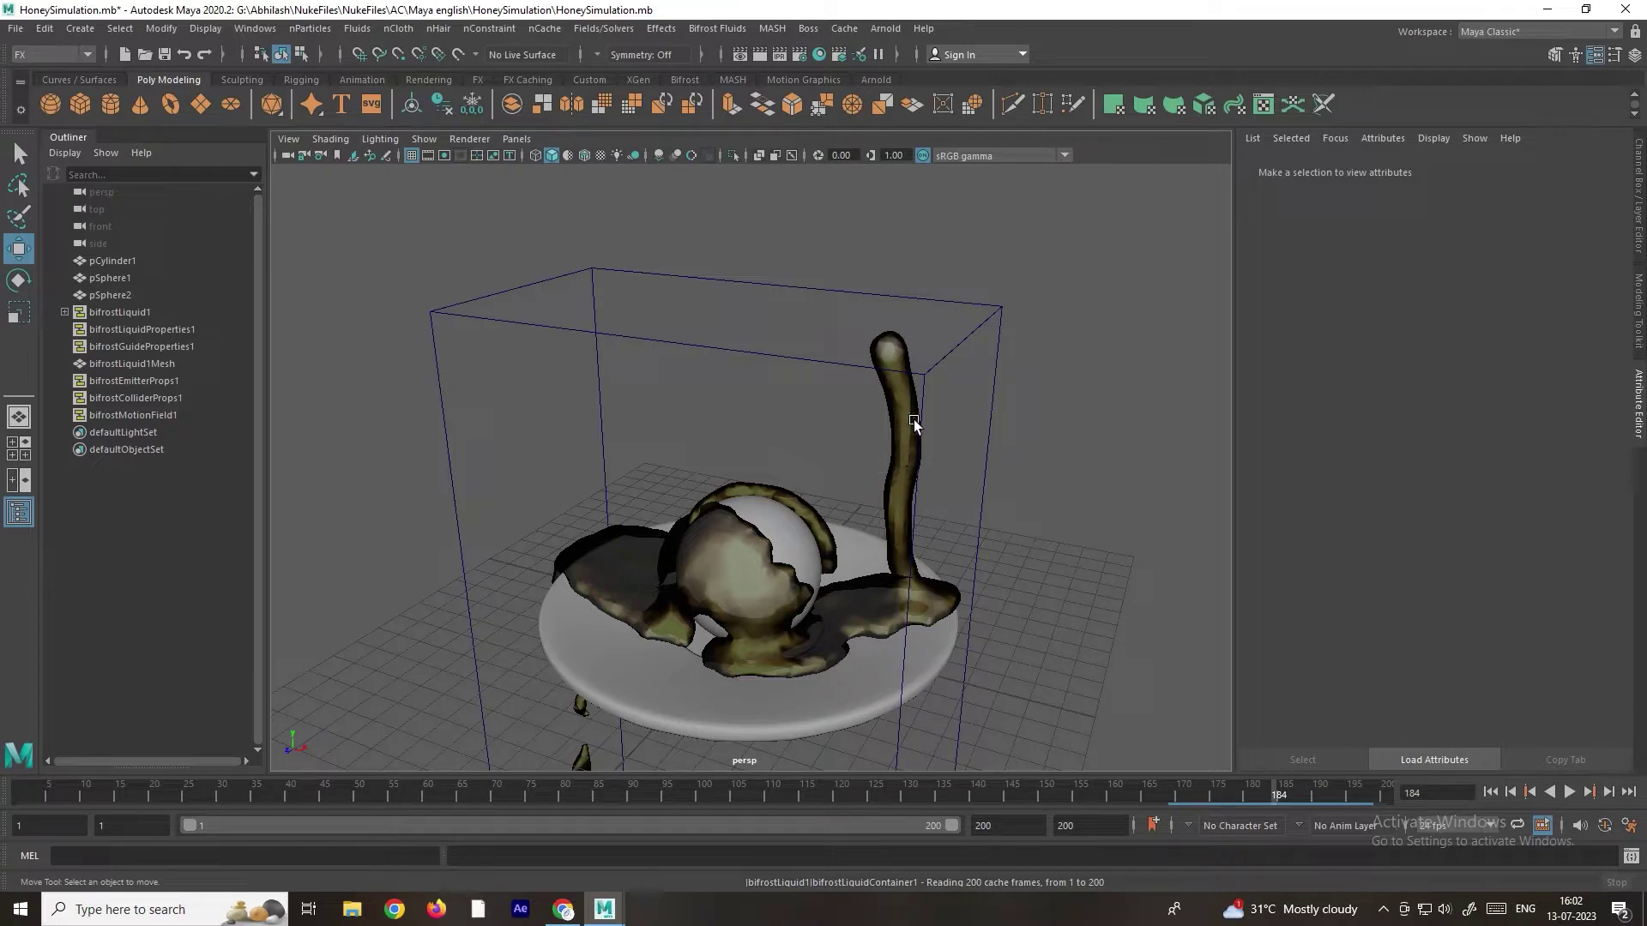
Step: Assign a new Arnold aiStandardSurface material to the large sphere pSphere1
left_click(793, 531)
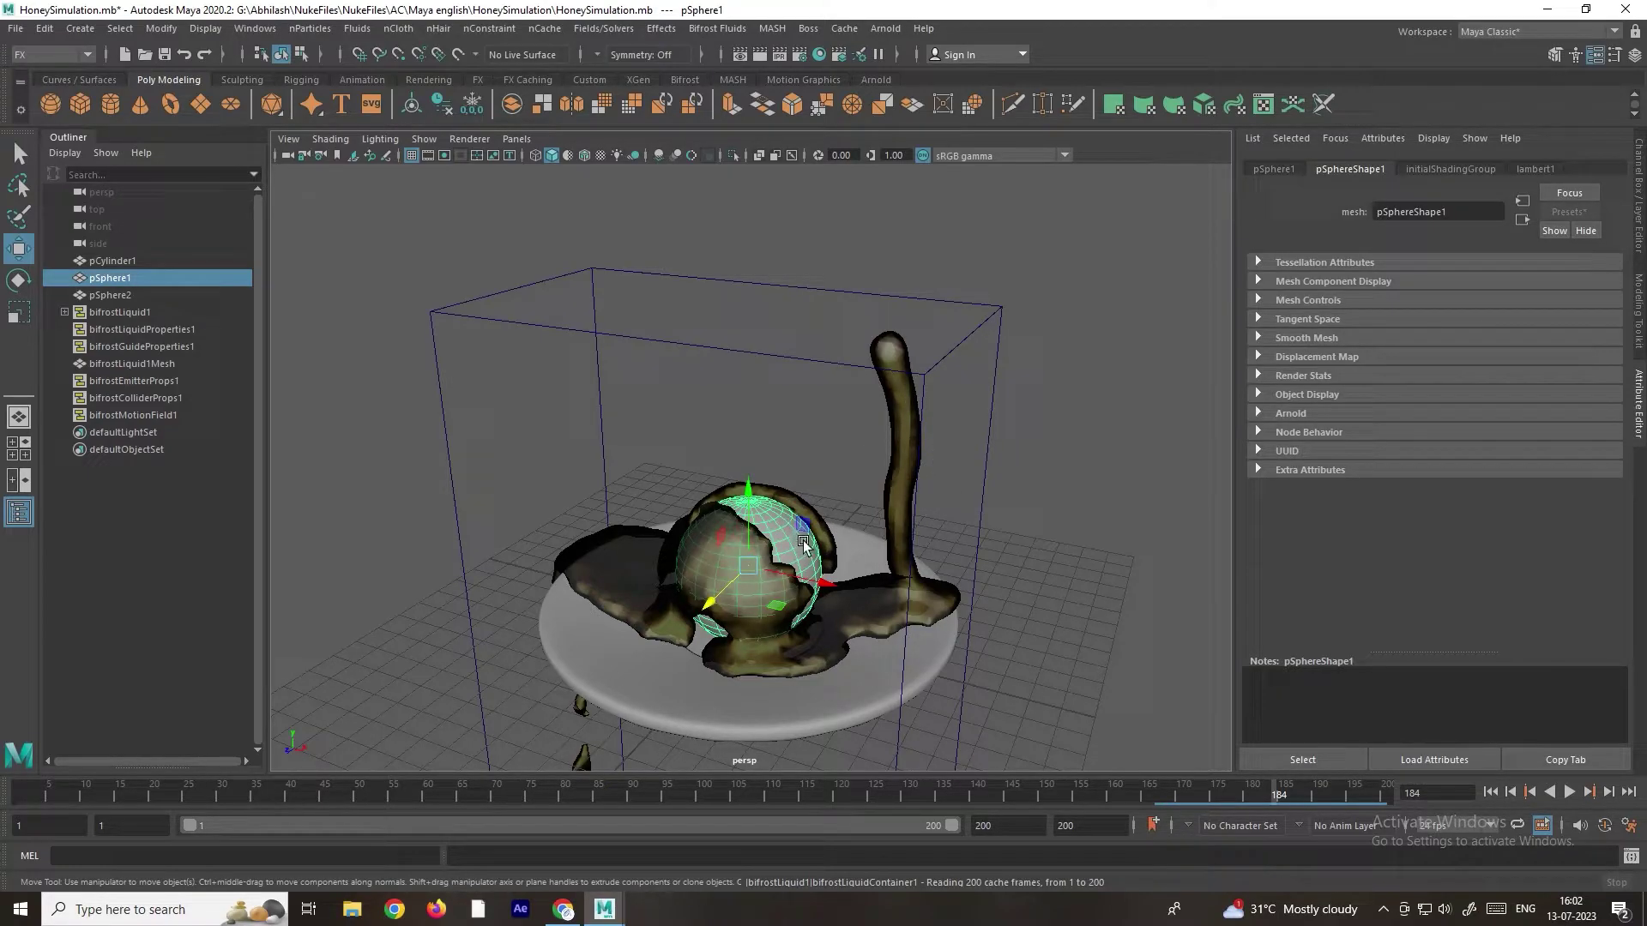
right_click_drag(804, 543, 809, 819)
left_click(610, 436)
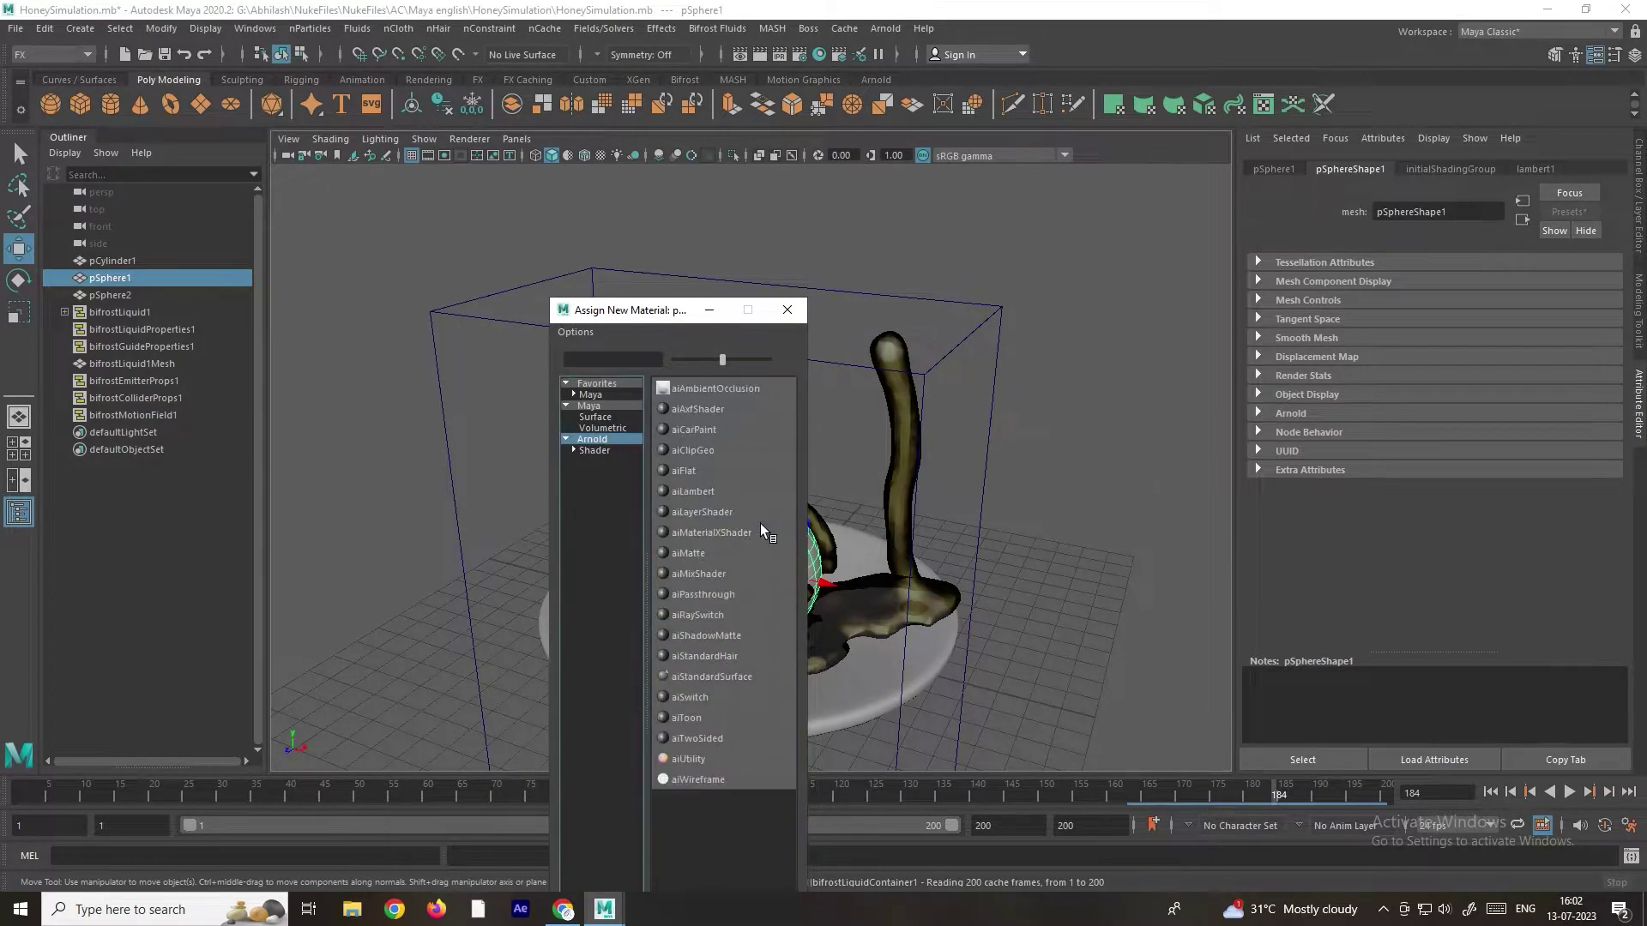
left_click(716, 675)
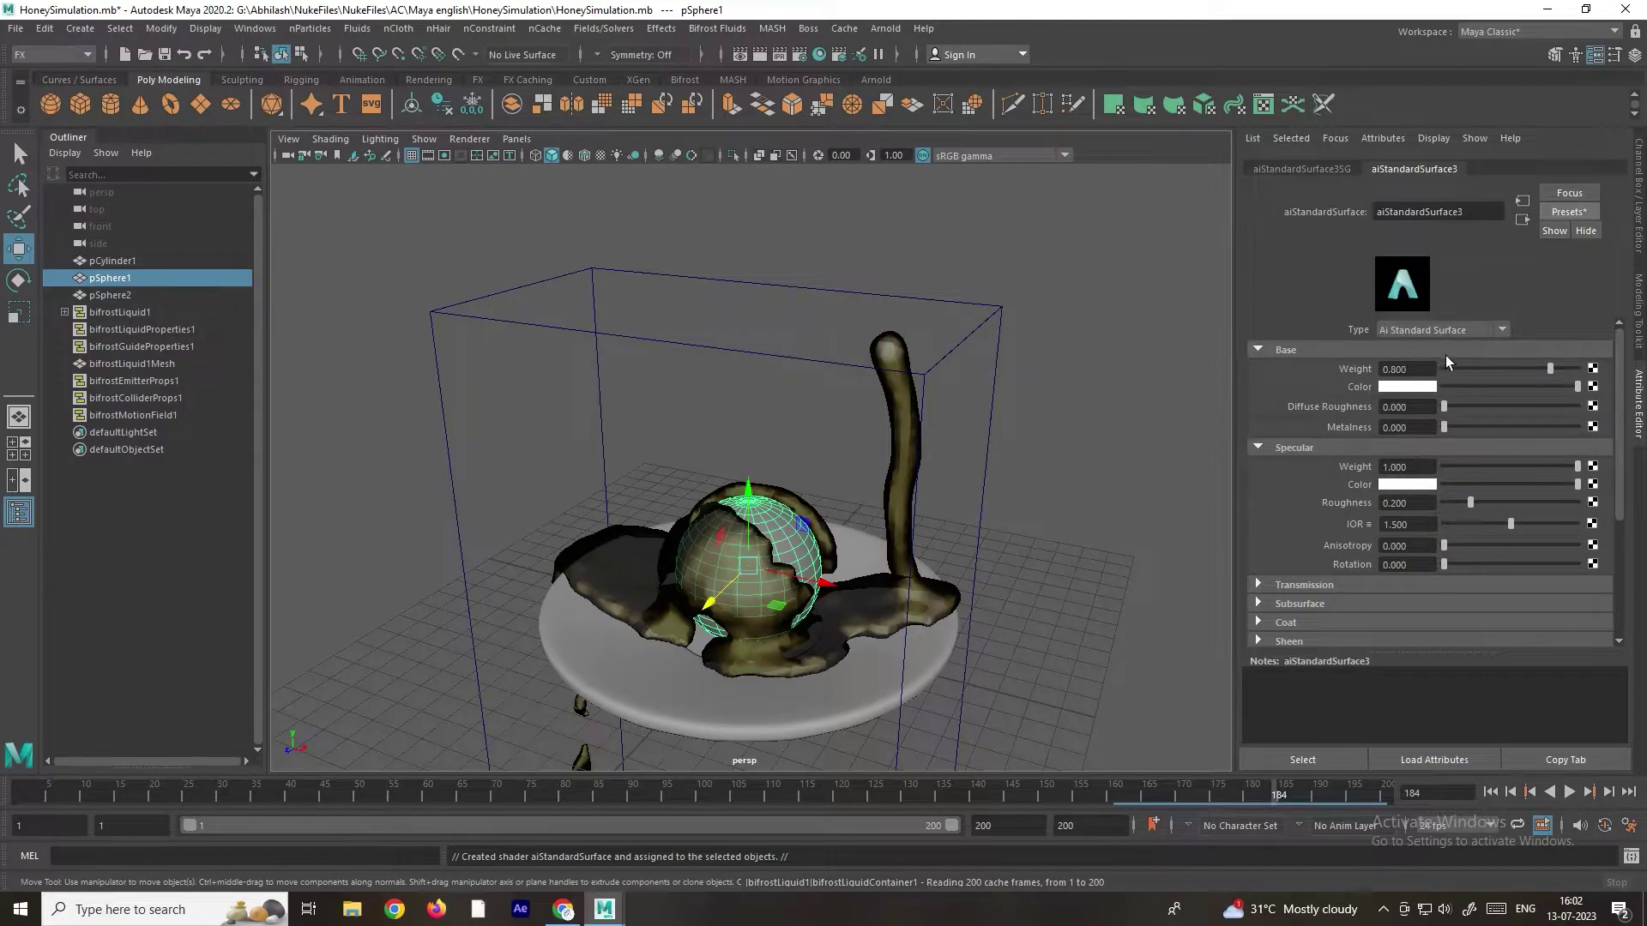
Step: Set the sphere material's base color to a very dark red with a saturation of about 0.949
left_click(1407, 387)
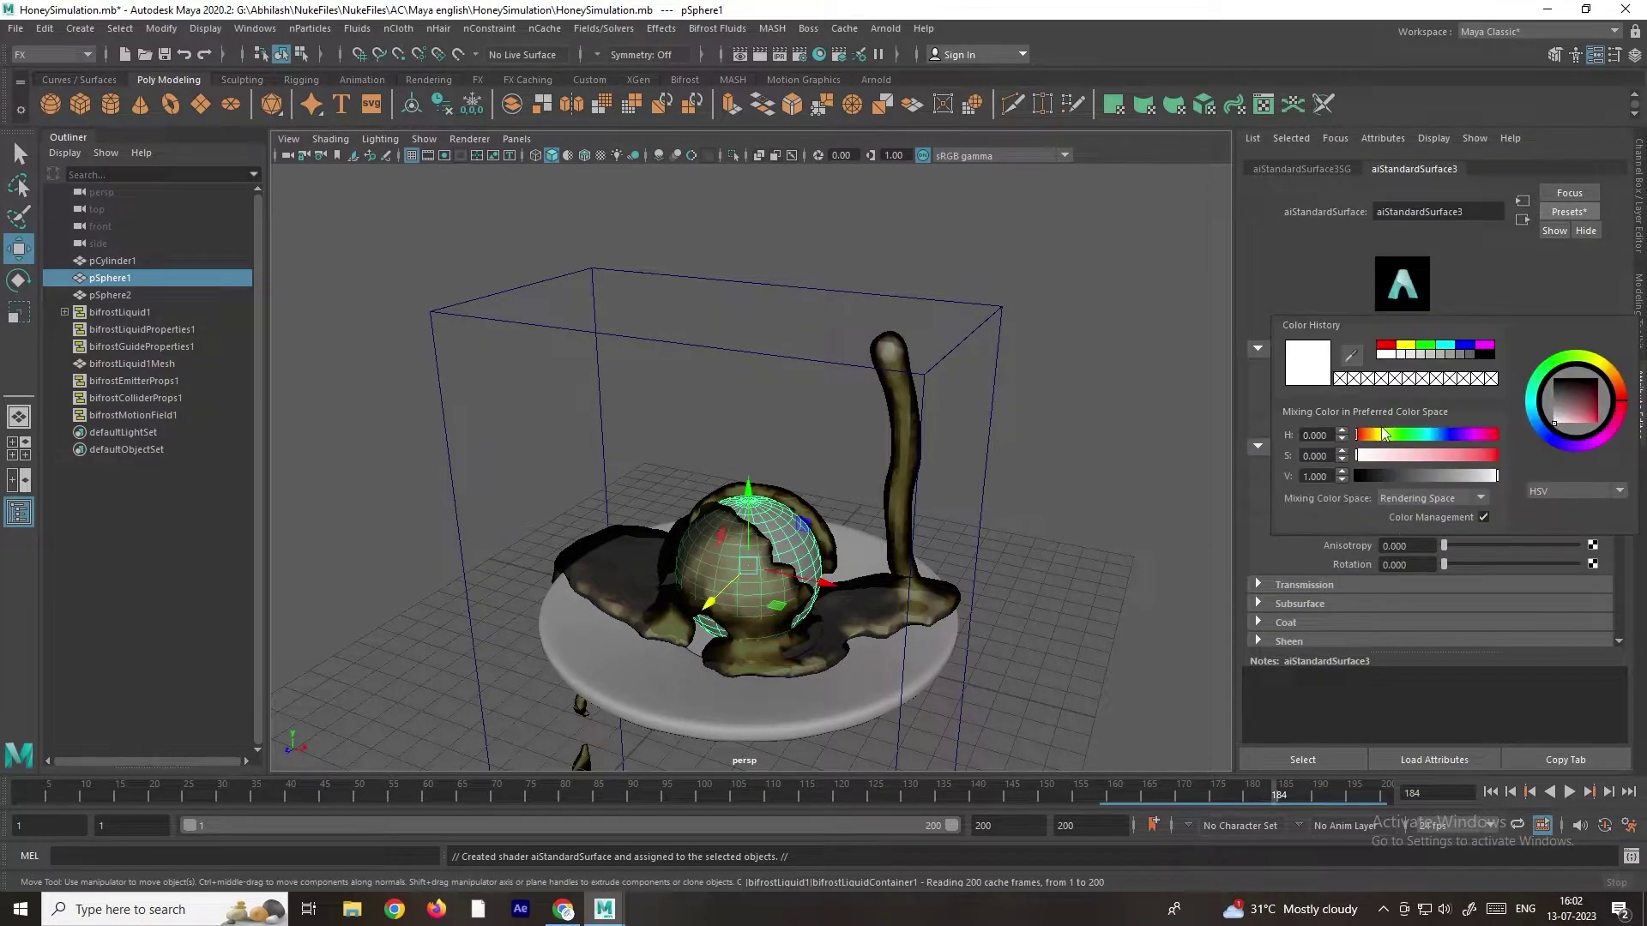
left_click_drag(1441, 456, 1492, 456)
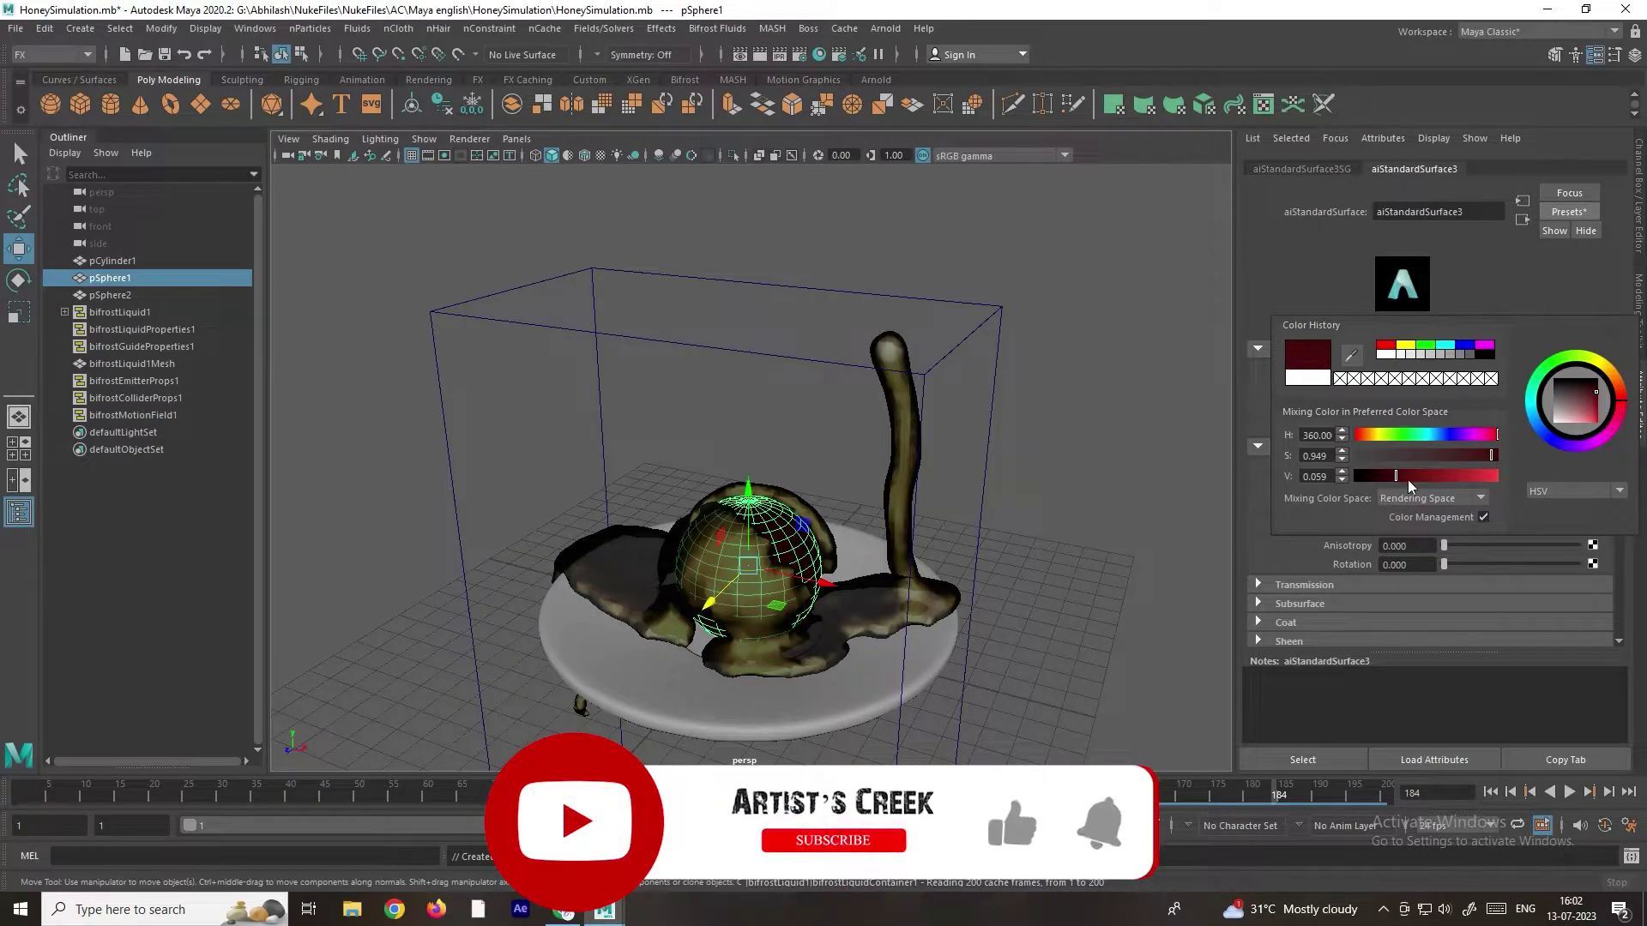
left_click_drag(1393, 477, 1385, 475)
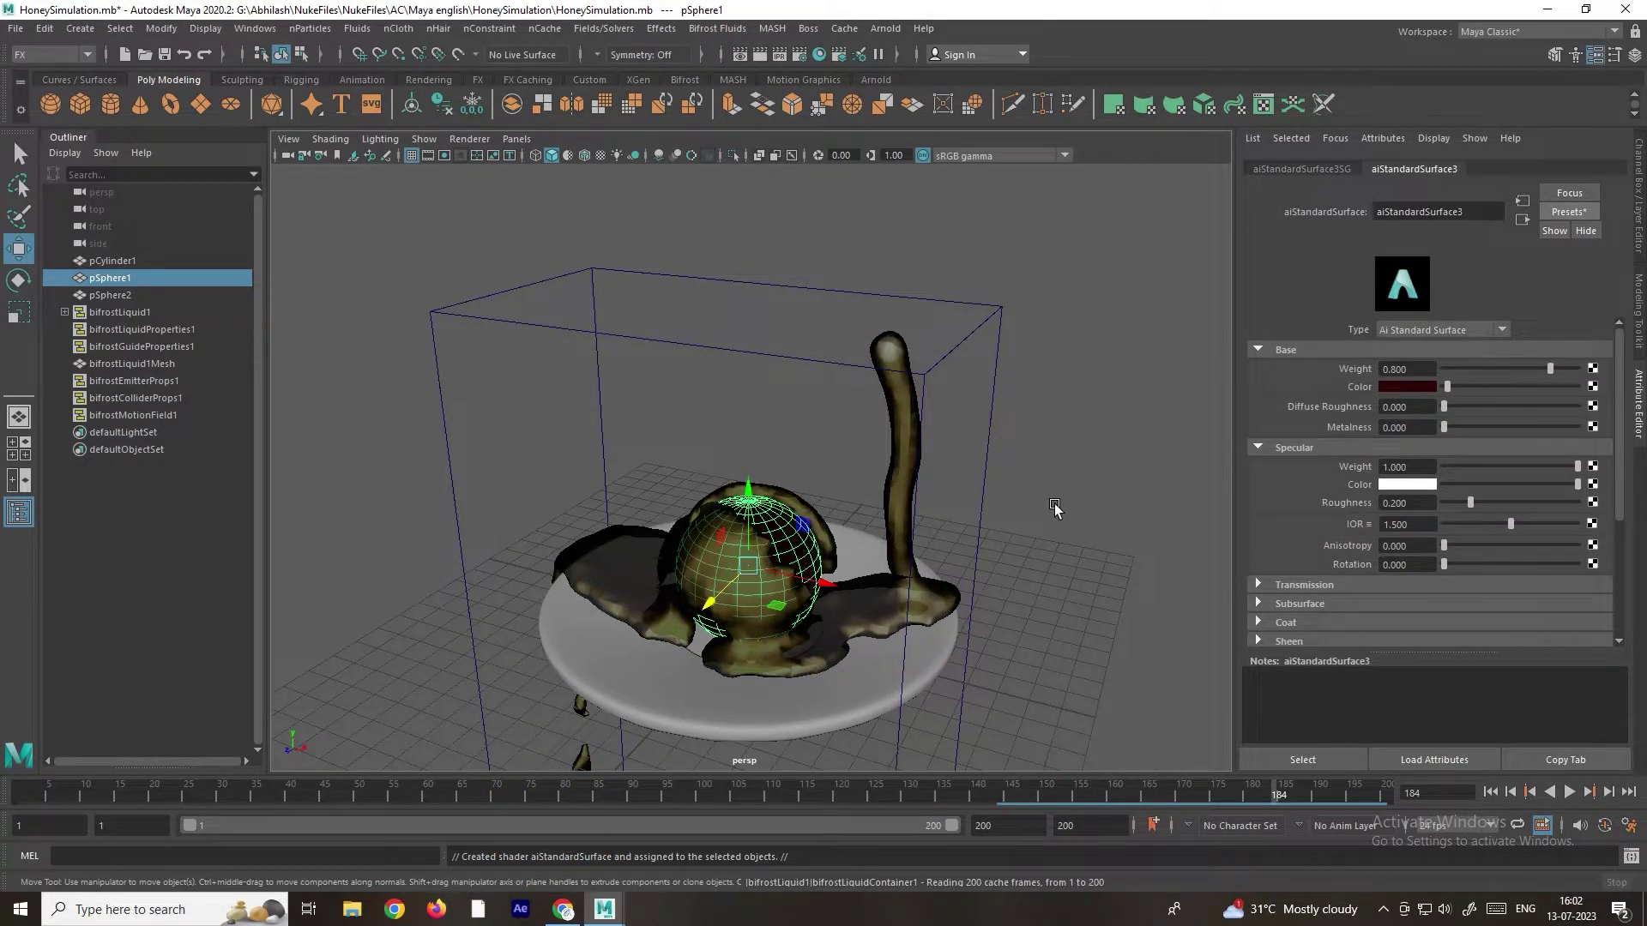
Step: Assign a new Arnold aiStandardSurface material to the plate pCylinder1
left_click(960, 612)
left_click(883, 642)
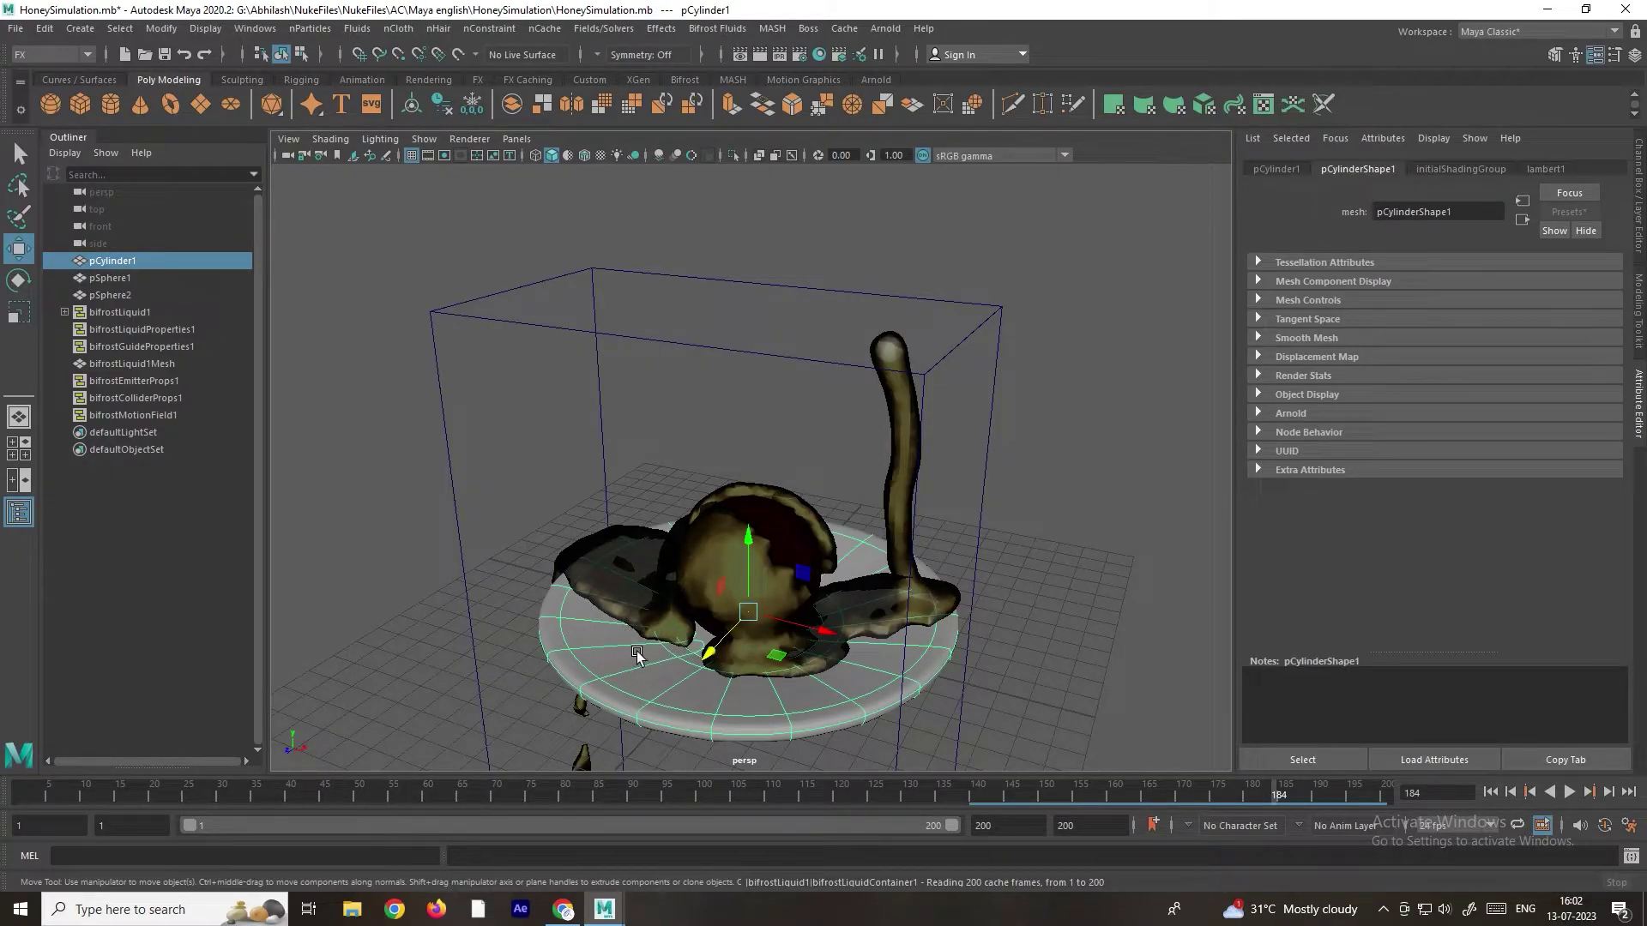
right_click(599, 654)
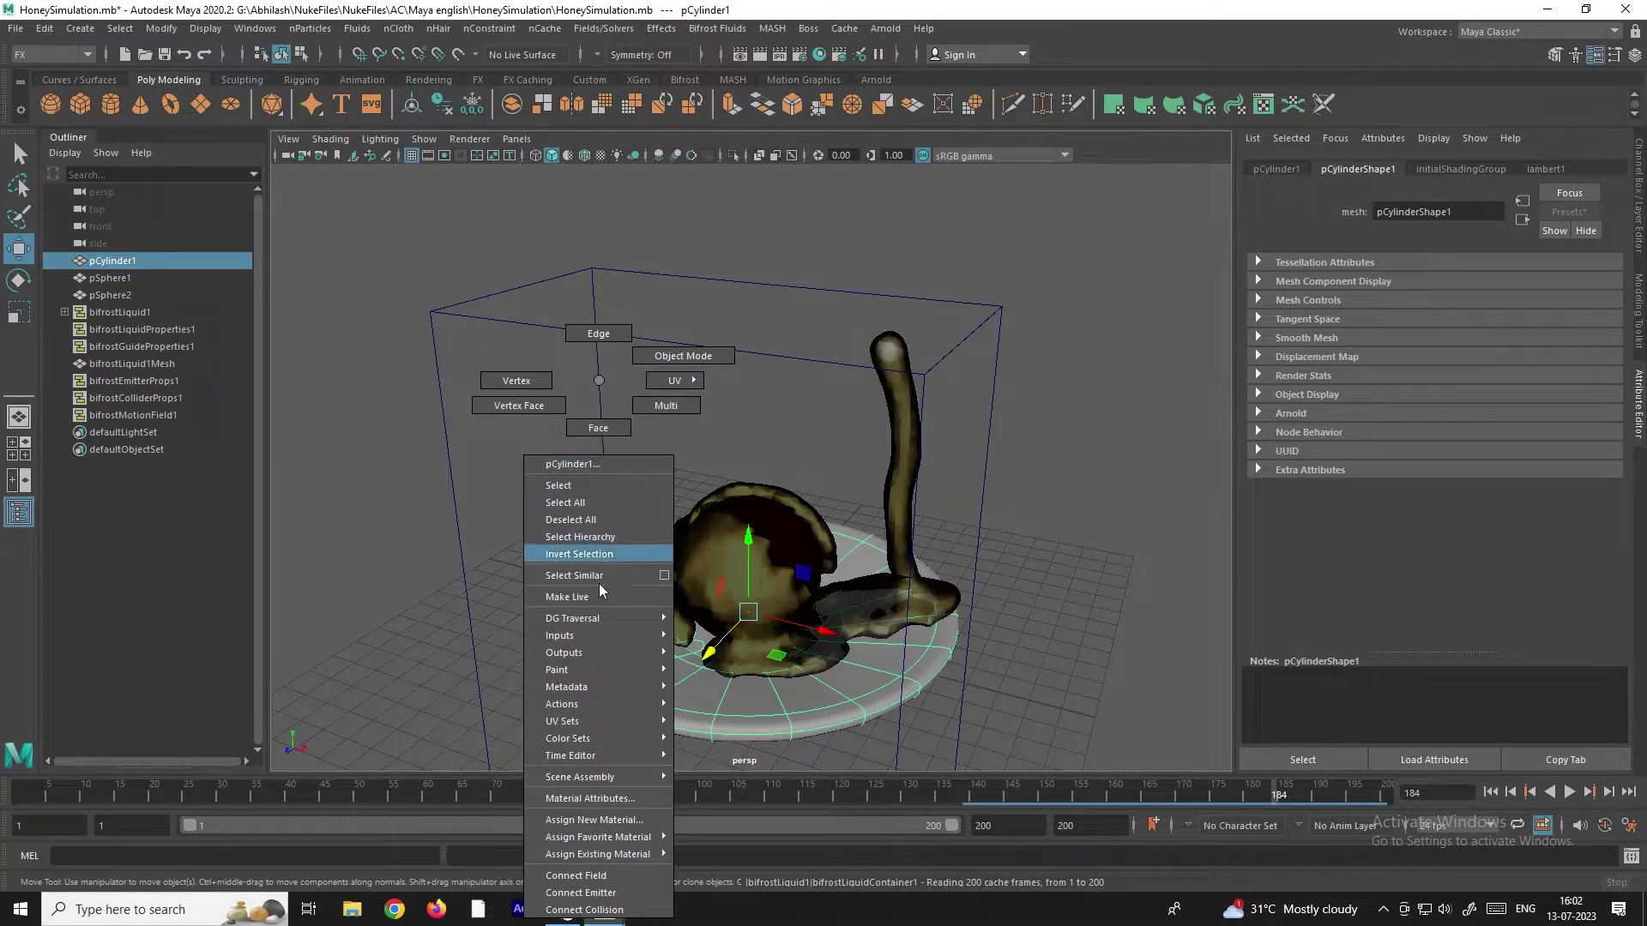
left_click(621, 820)
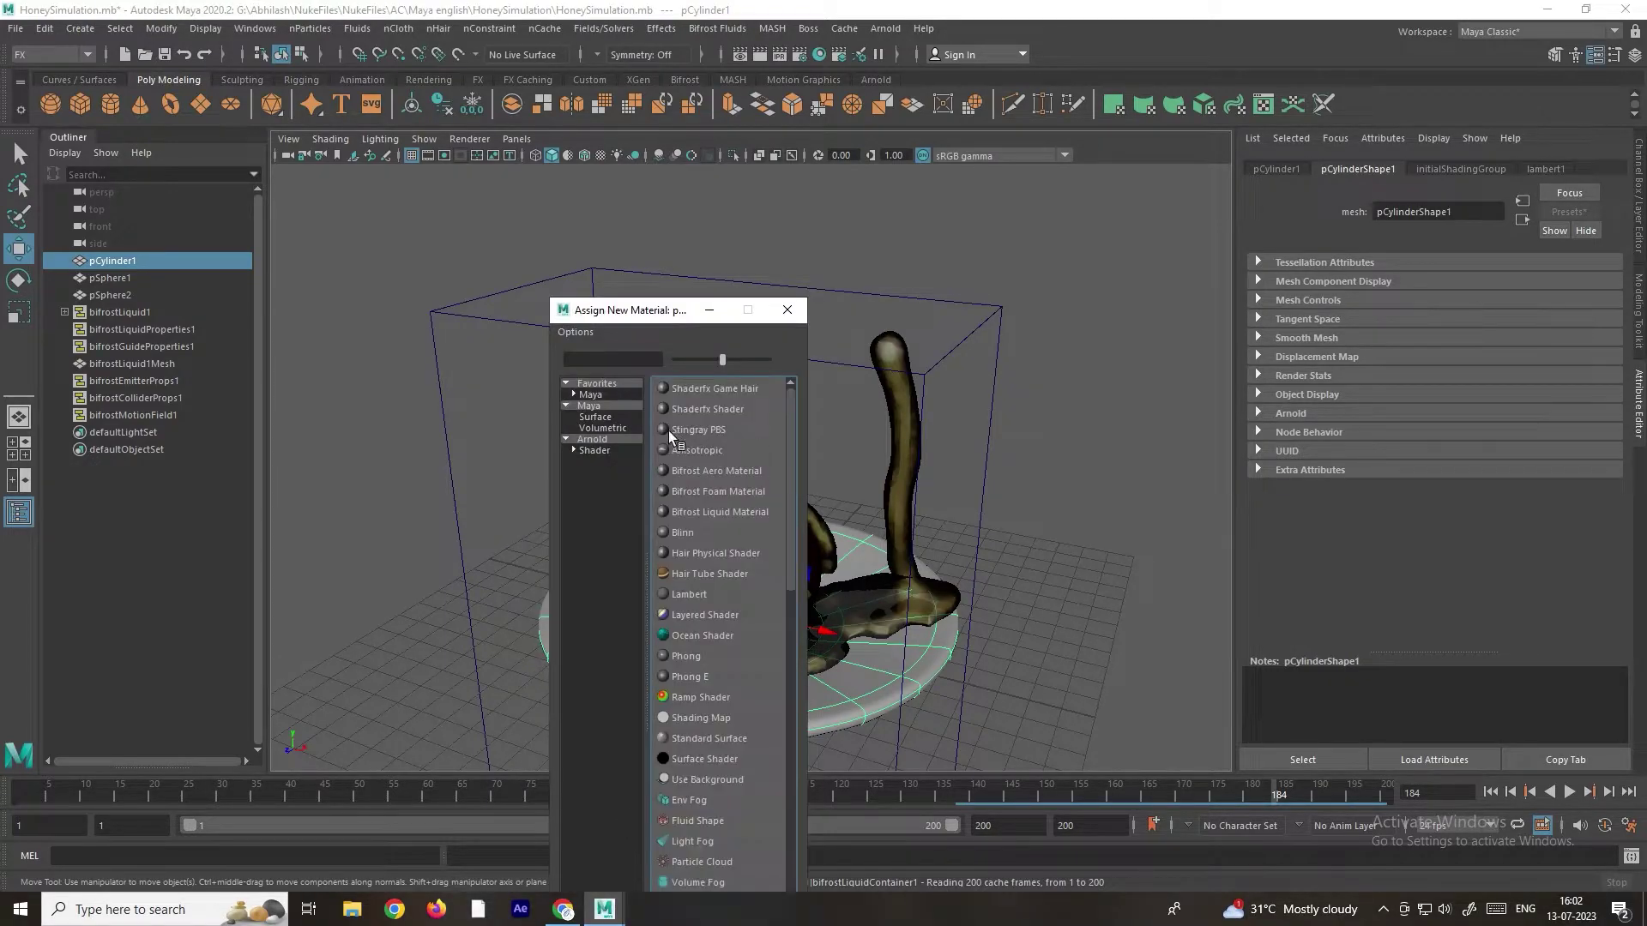
left_click(614, 438)
left_click(704, 677)
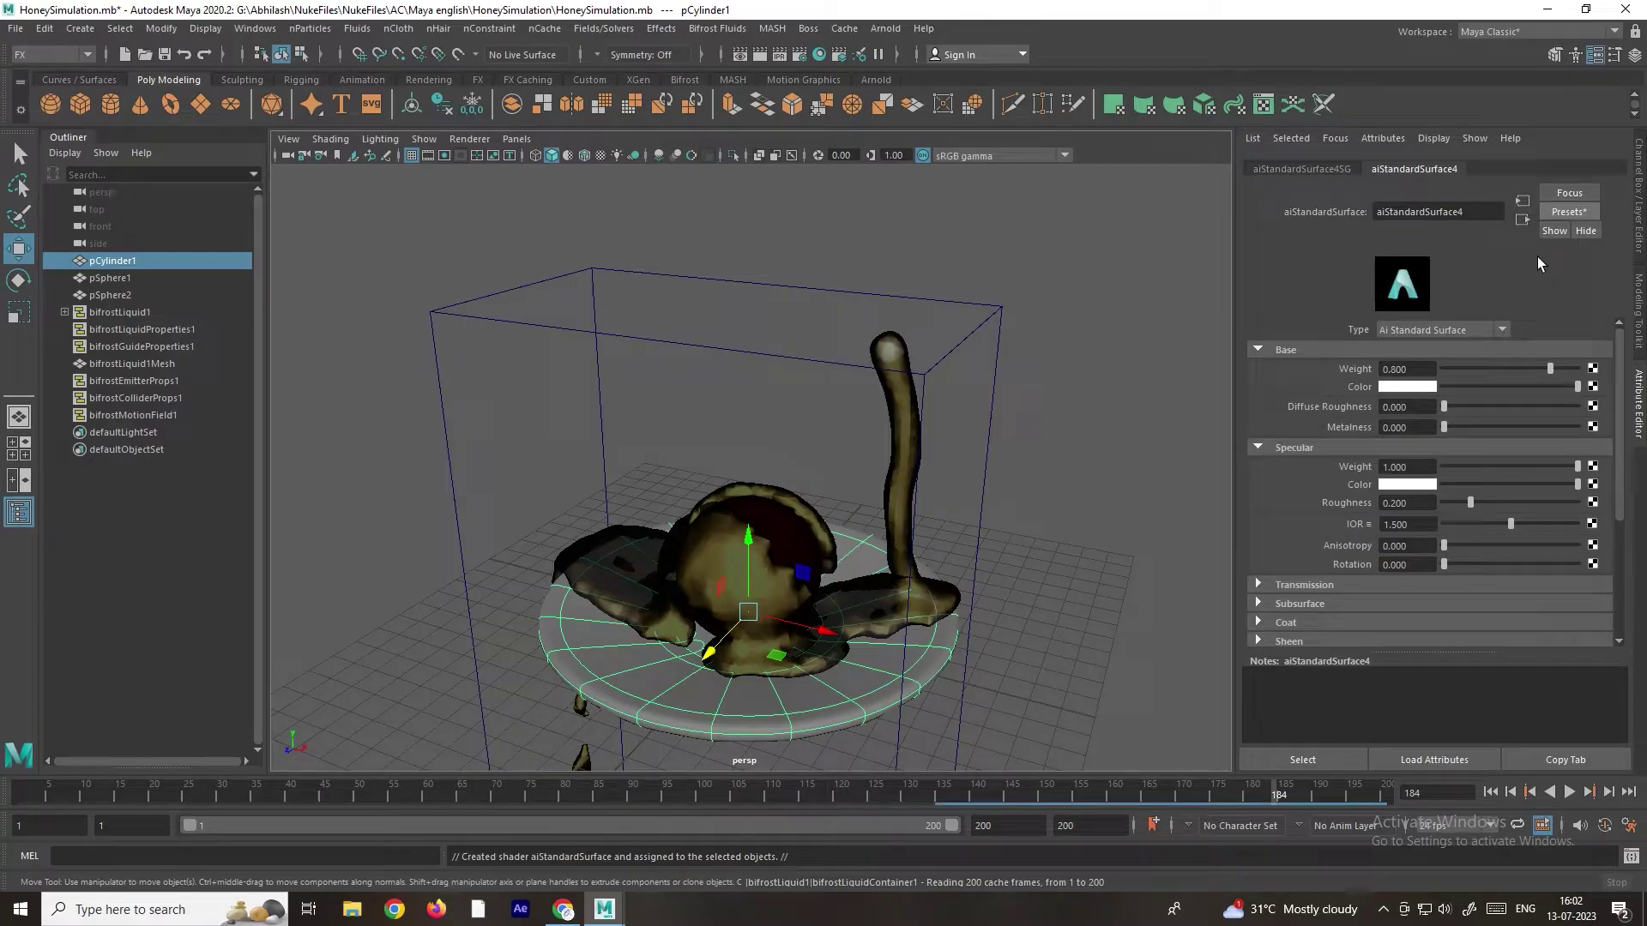
Step: Replace the plate material's settings with the Chrome preset
left_click(1568, 212)
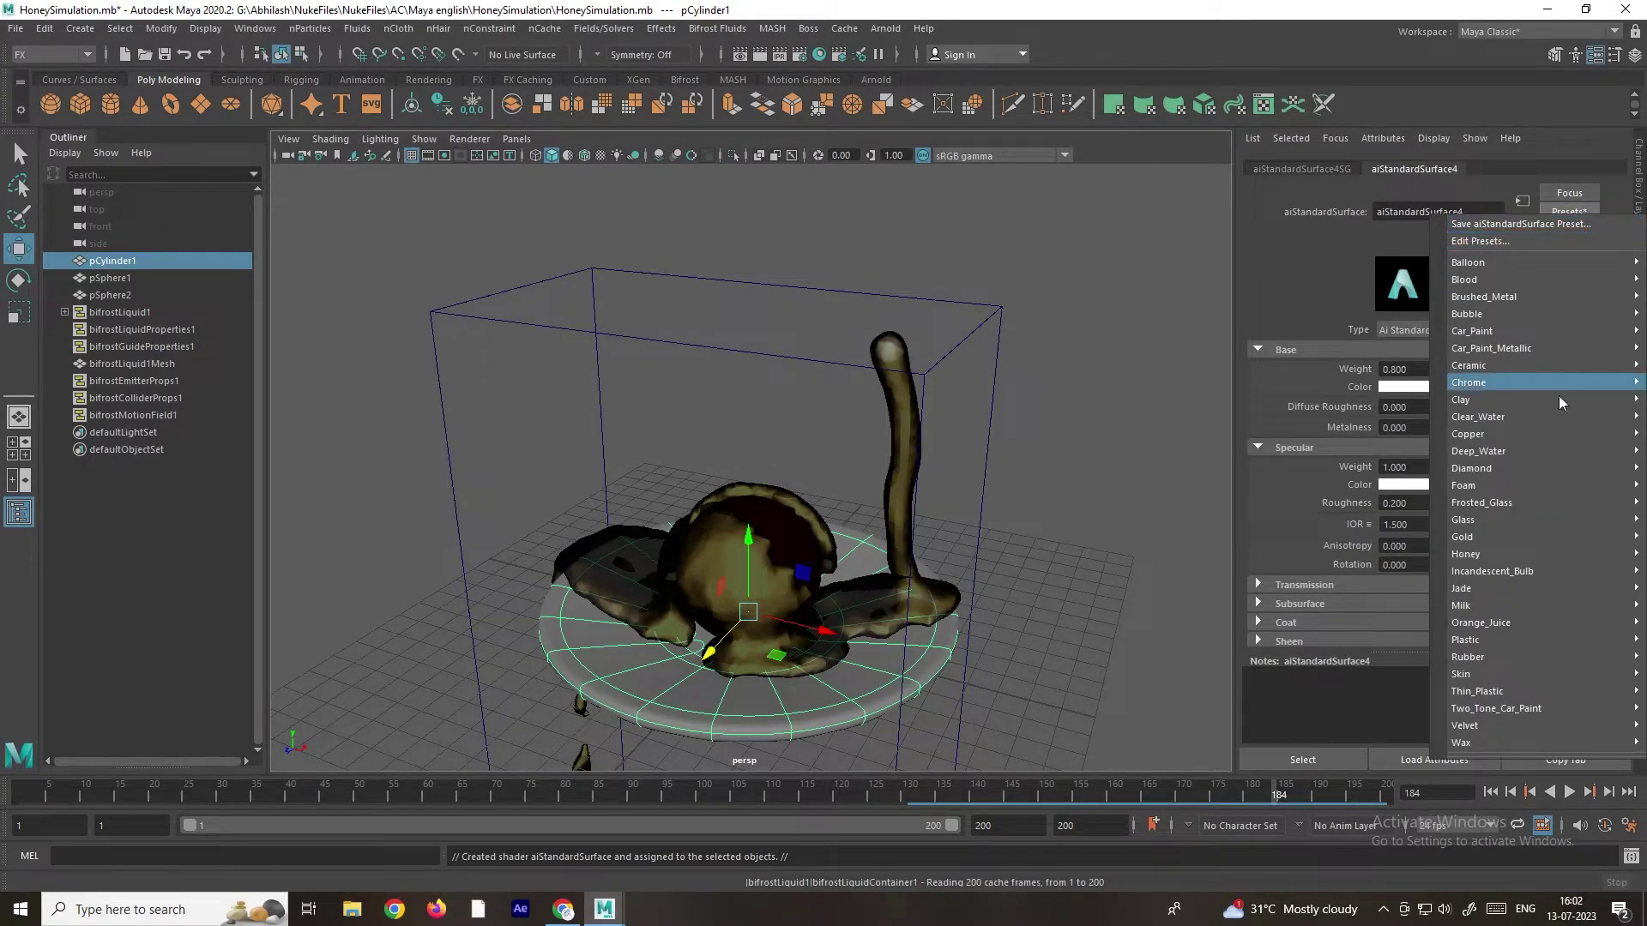
mouse_move(1501, 511)
mouse_move(1499, 383)
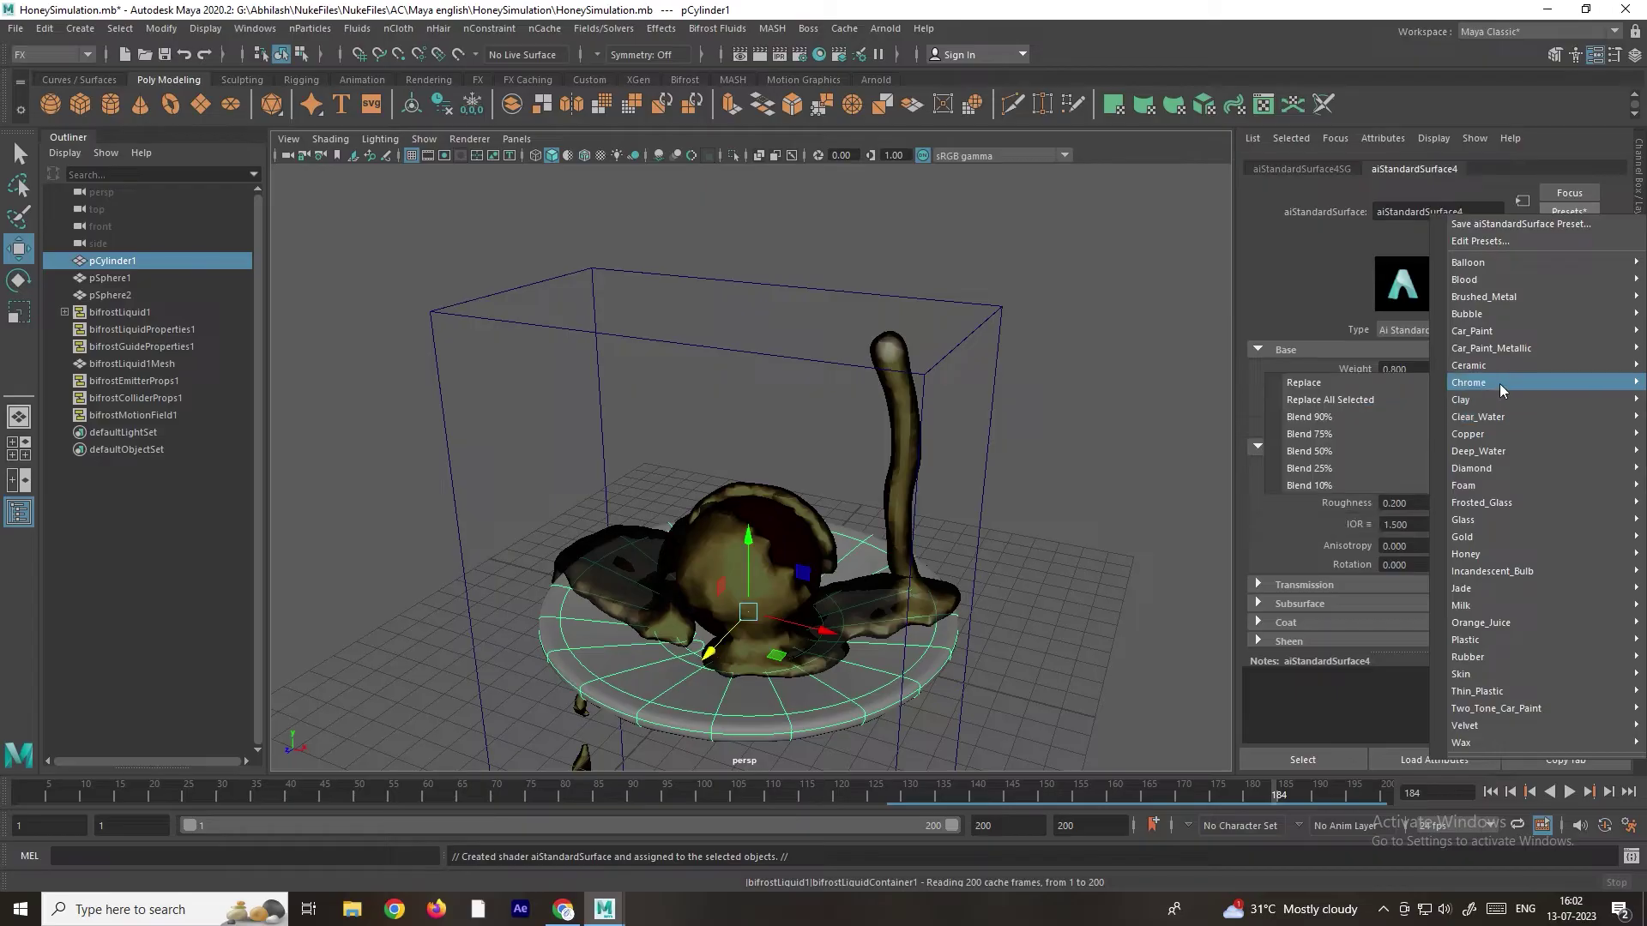
left_click(1333, 382)
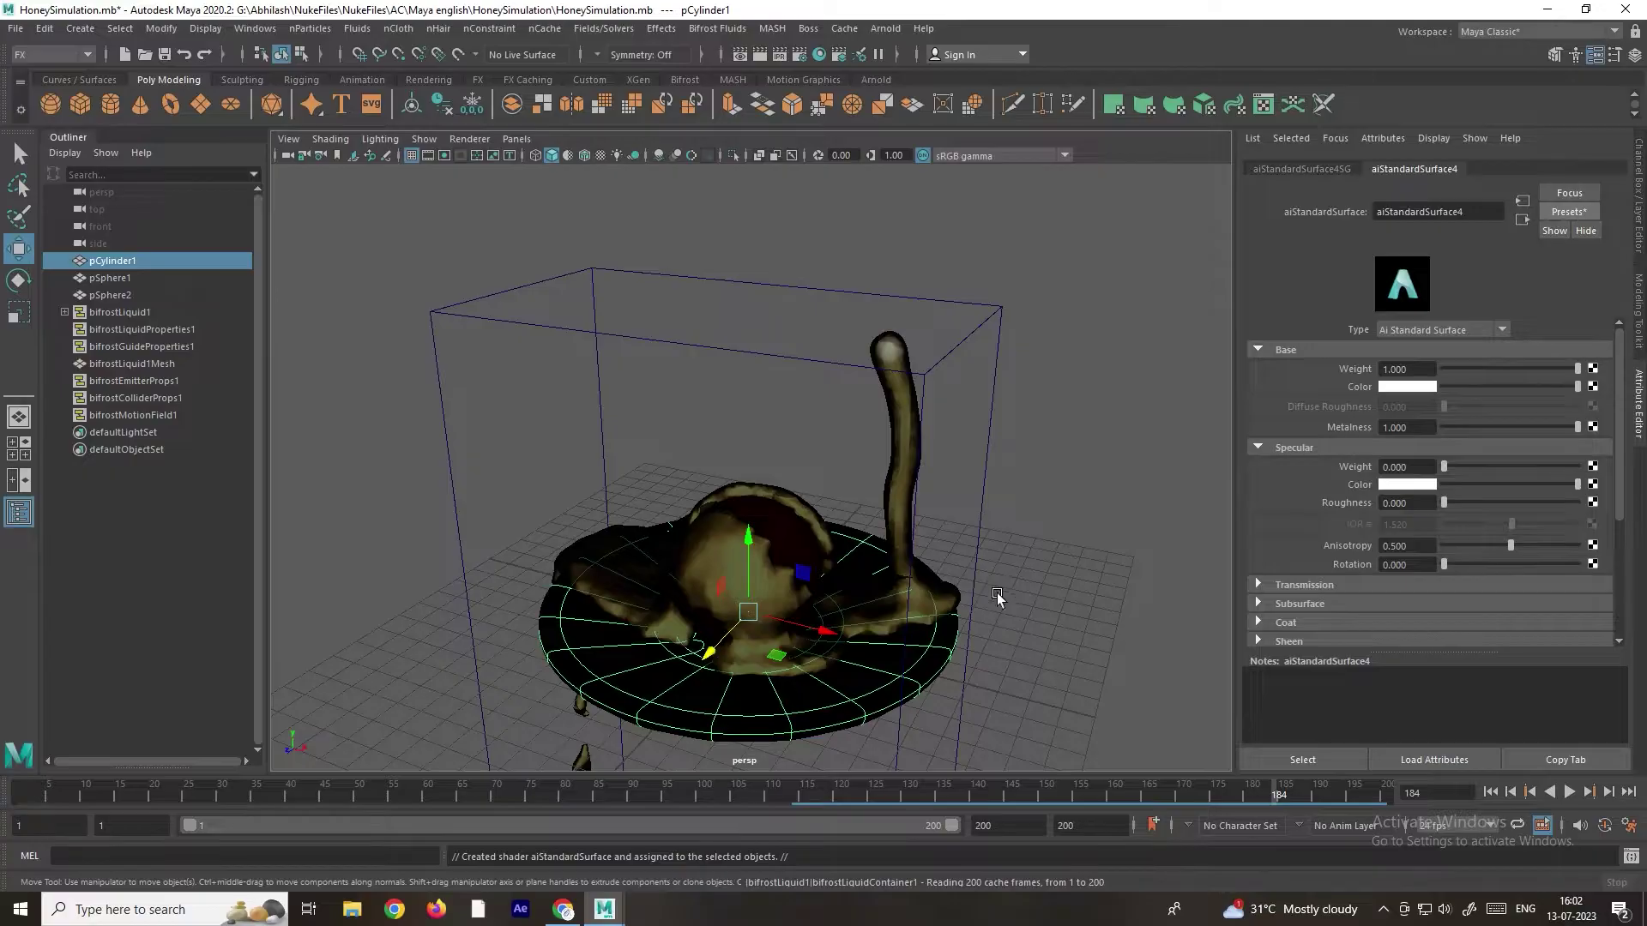
Step: Create a new camera and switch the viewport to look through it
scroll(997, 593, "up", 6)
mouse_move(917, 477)
left_mouse_down("alt")
mouse_move(963, 471)
mouse_move(932, 471)
left_mouse_up("alt")
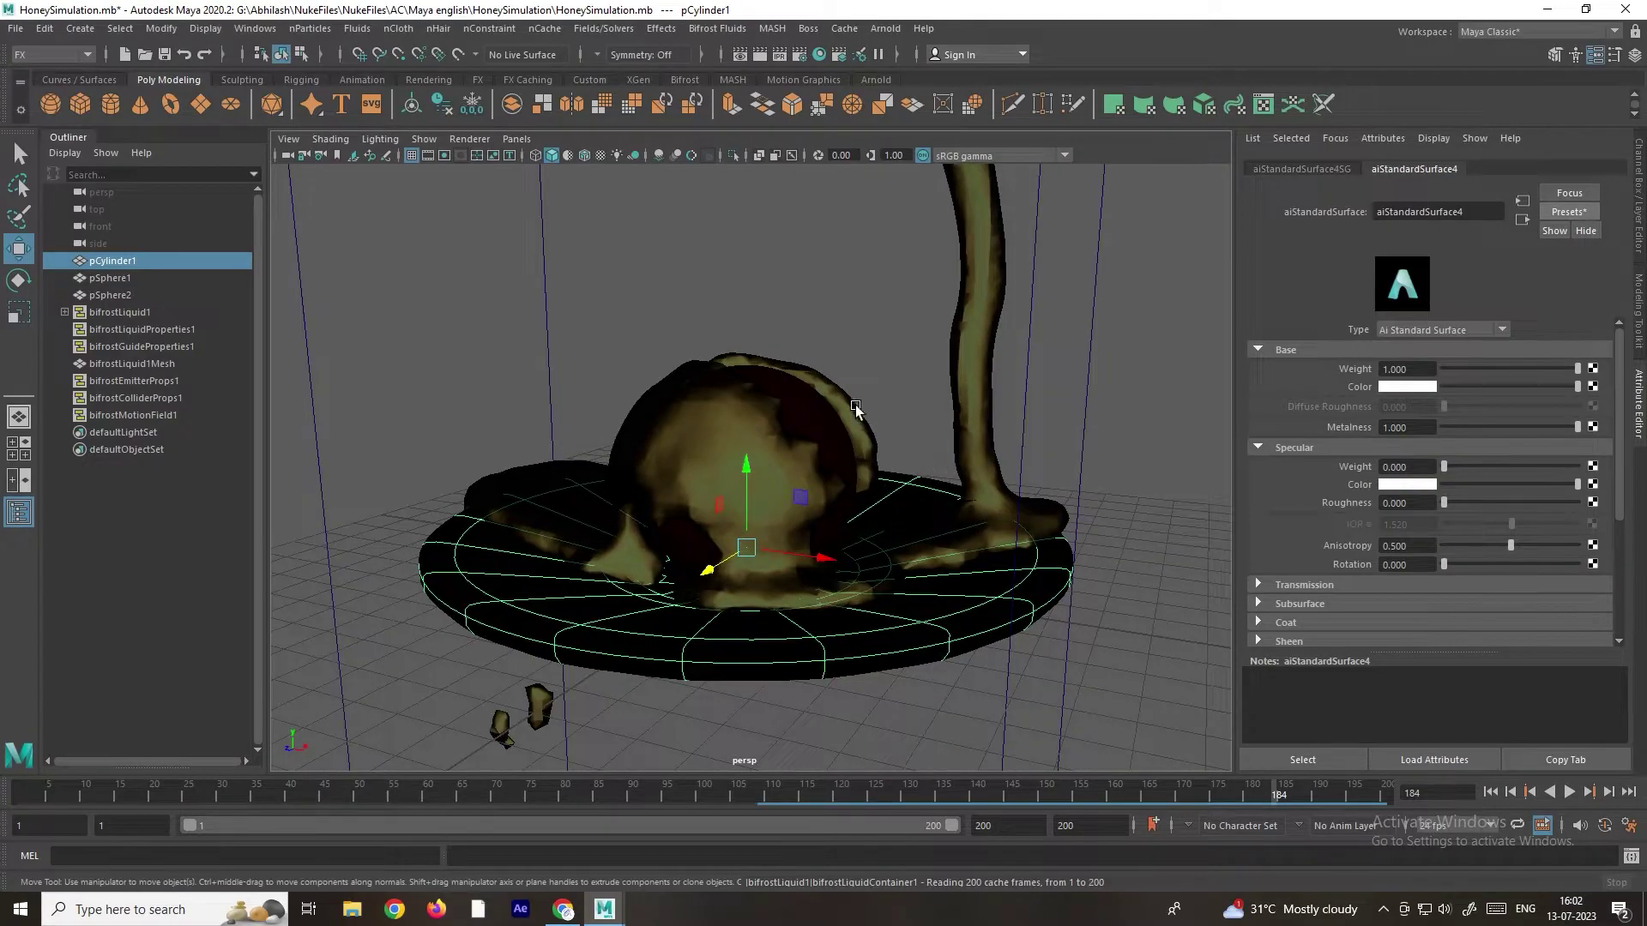
left_click(90, 29)
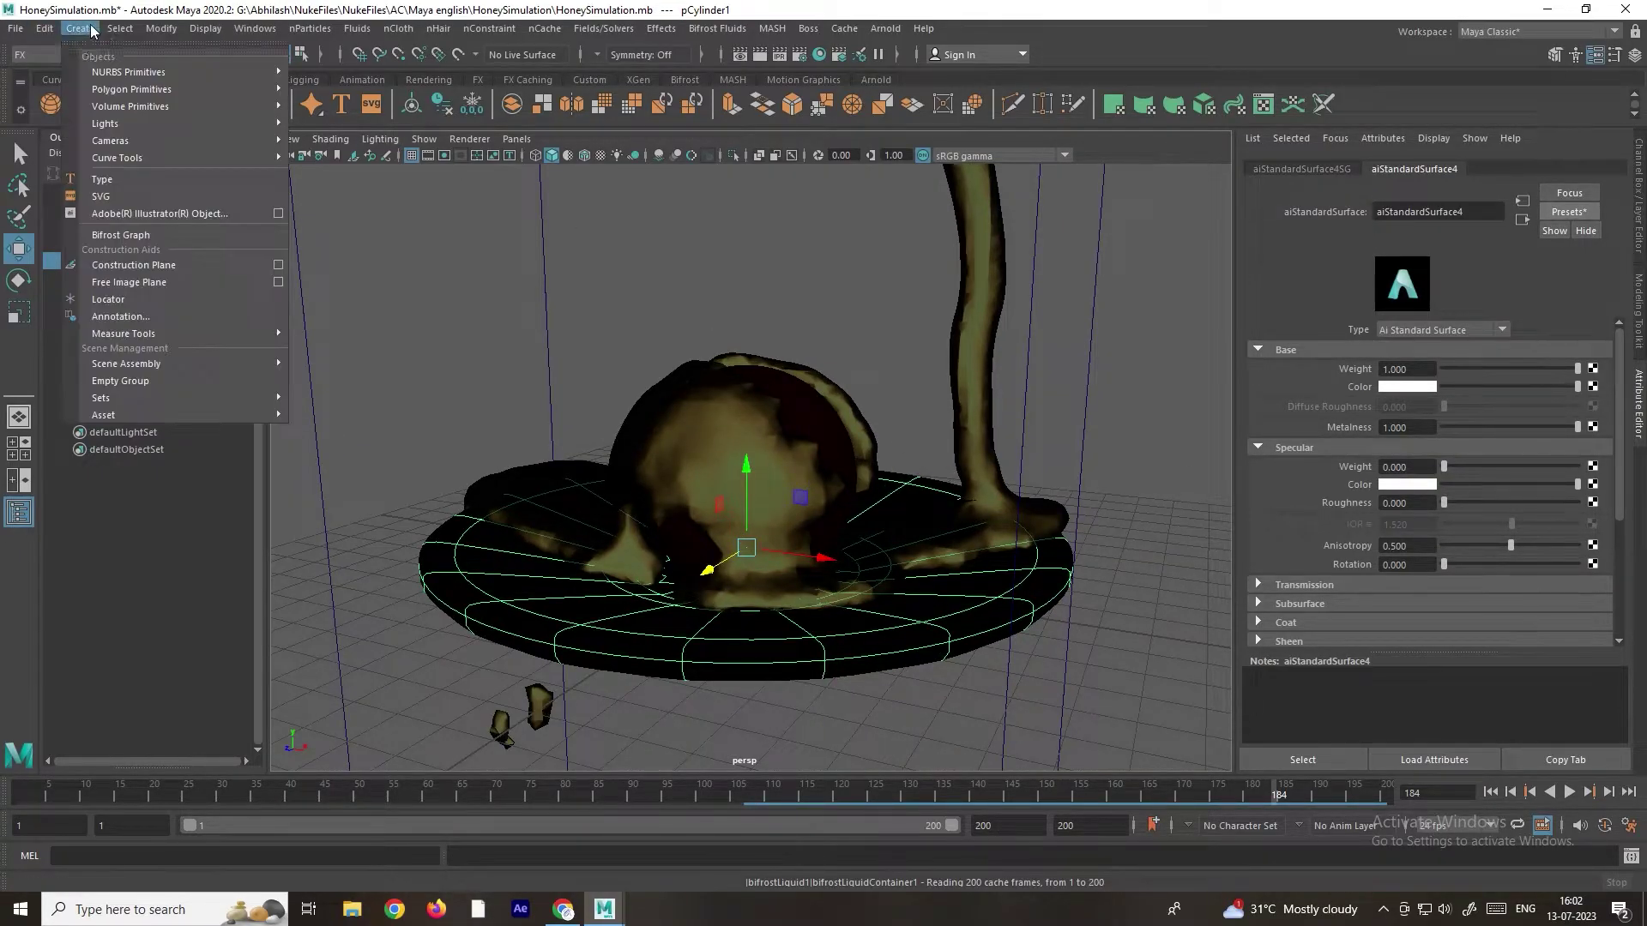
mouse_move(220, 141)
left_click(343, 141)
scroll(821, 417, "down", 5)
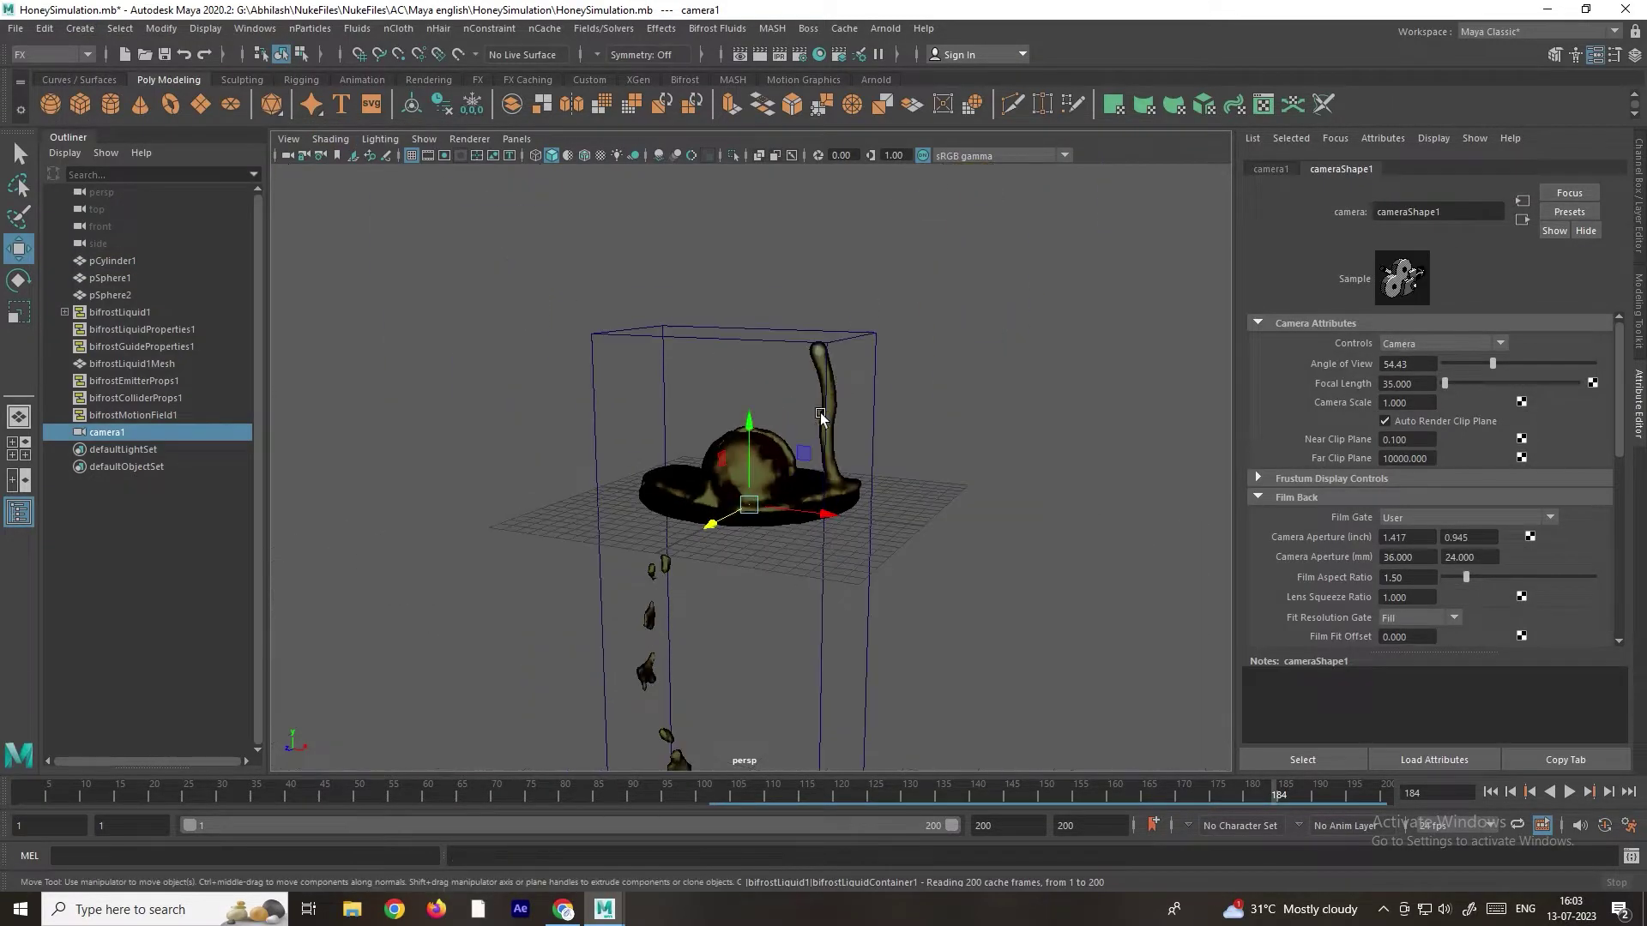
left_click_drag(821, 417, 858, 416, "alt")
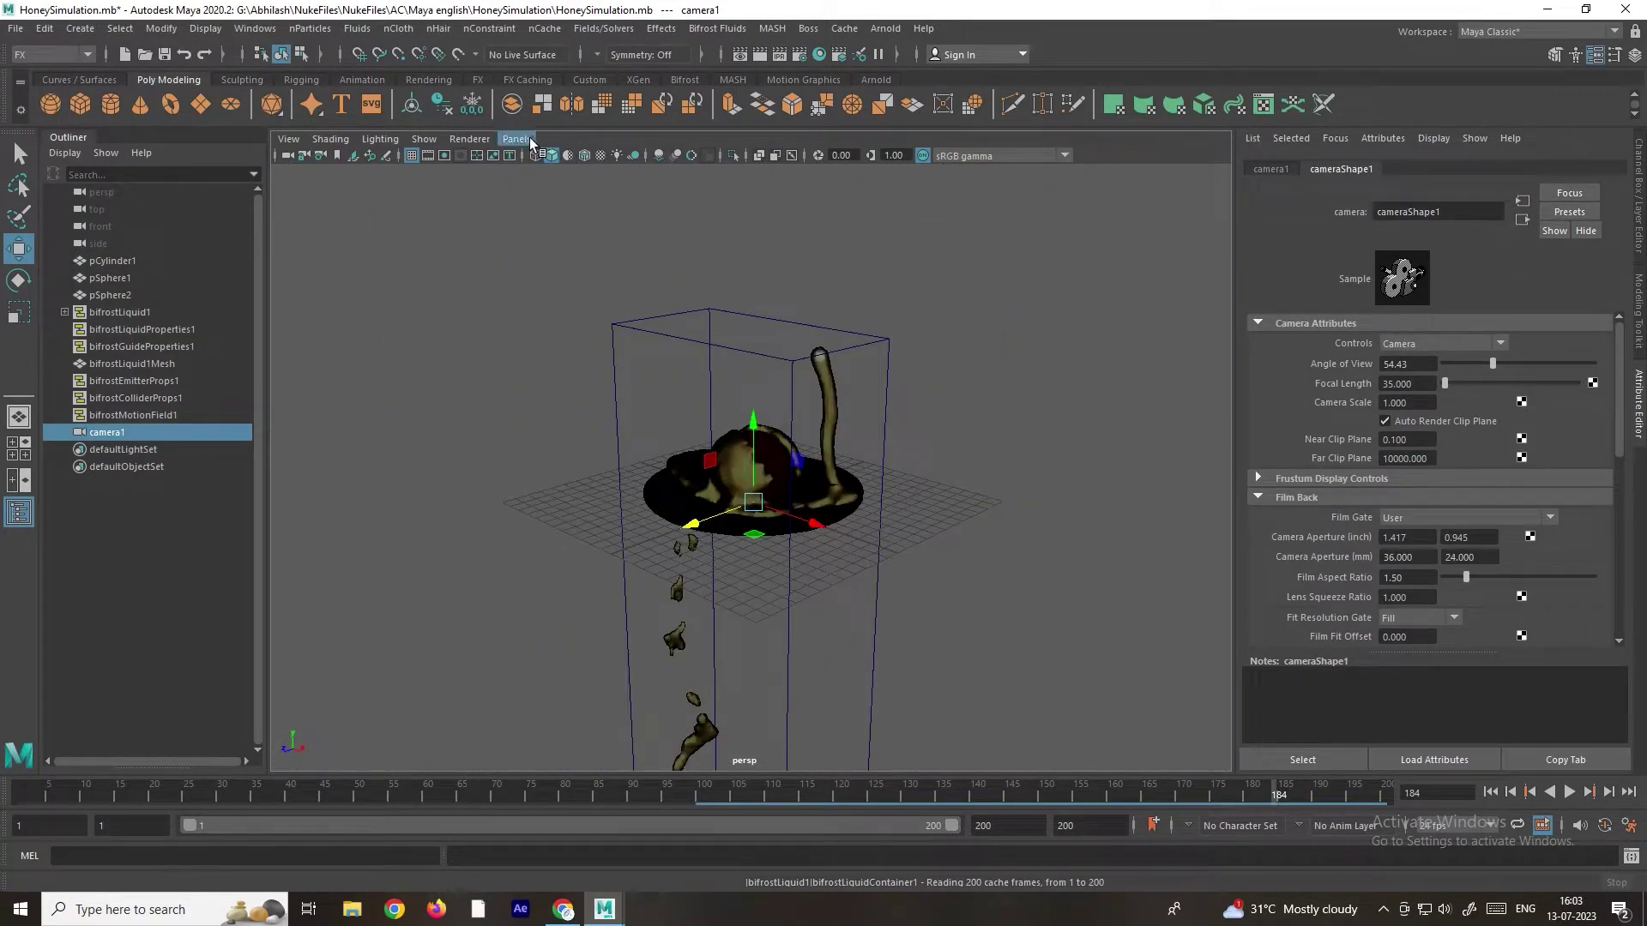
left_click(517, 139)
mouse_move(563, 163)
left_click(738, 162)
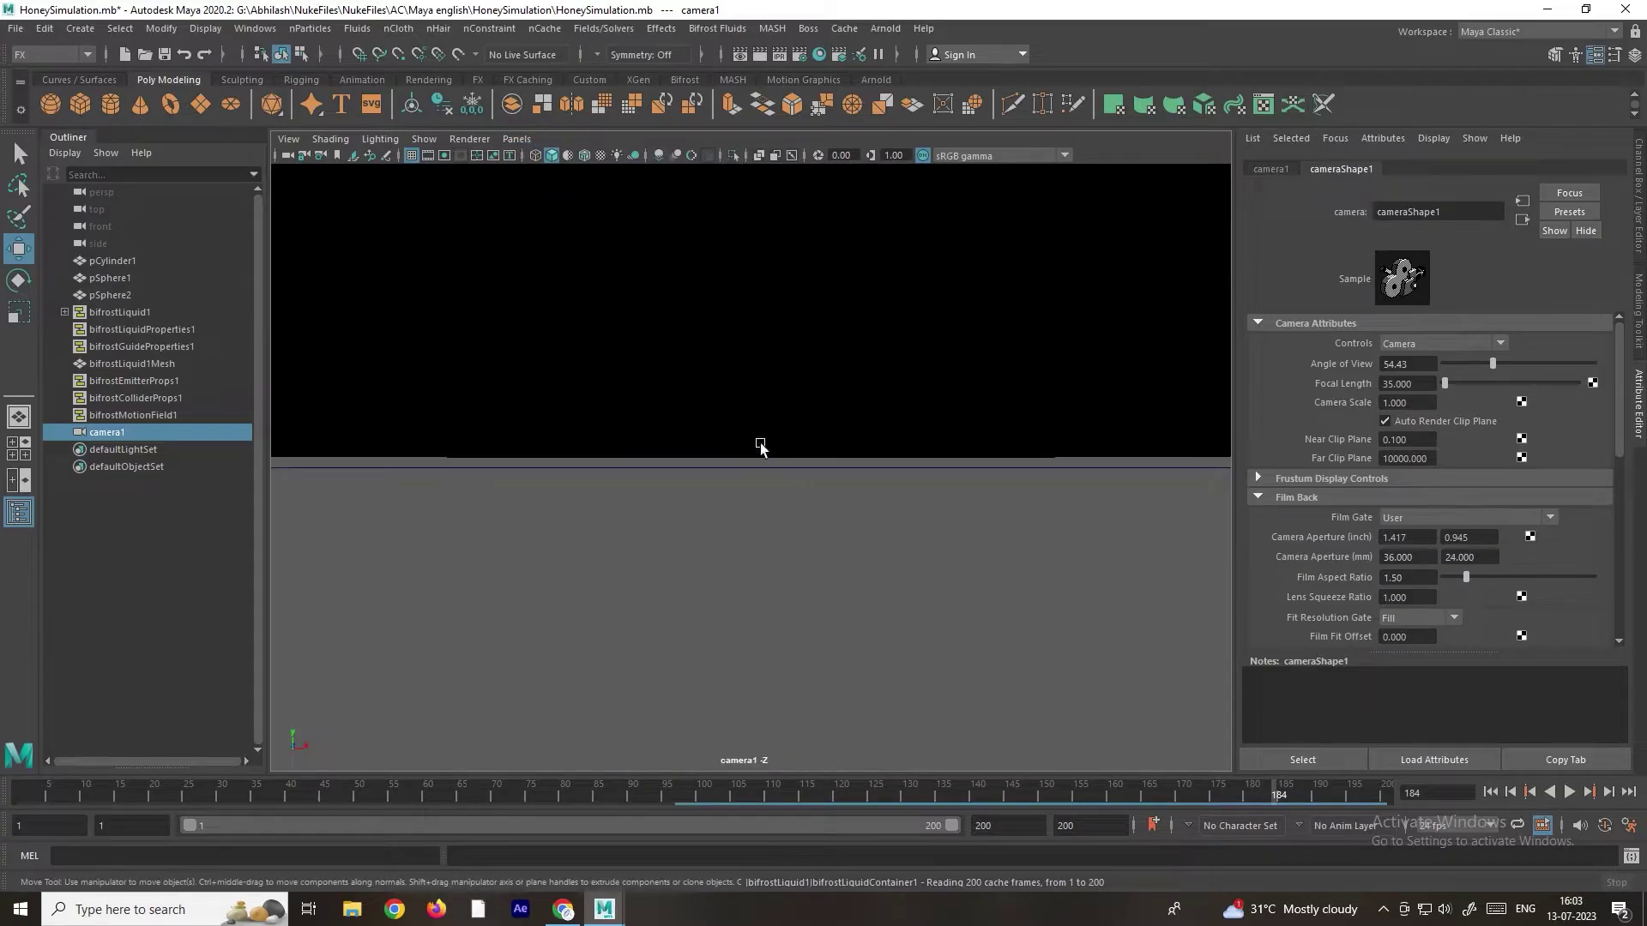
Step: Frame camera1 on the honey-covered sphere and plate from a low, close angle with the pouring stream in view
scroll(785, 415, "down", 5)
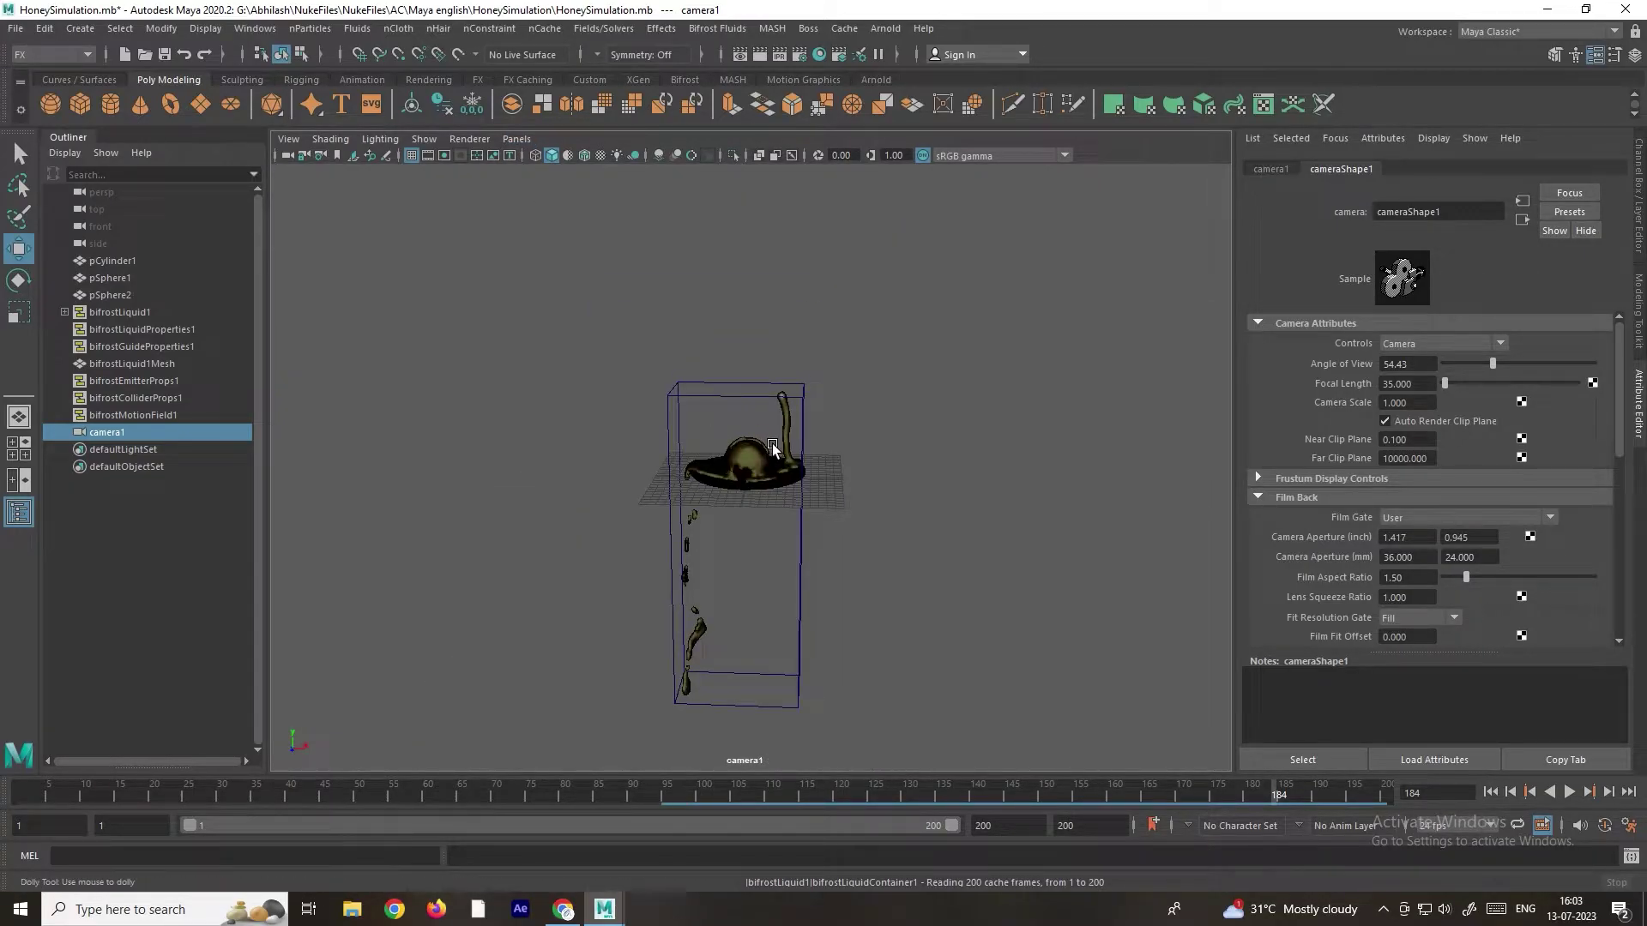
scroll(772, 444, "up", 6)
left_click_drag(774, 445, 836, 425, "alt")
scroll(828, 418, "up", 3)
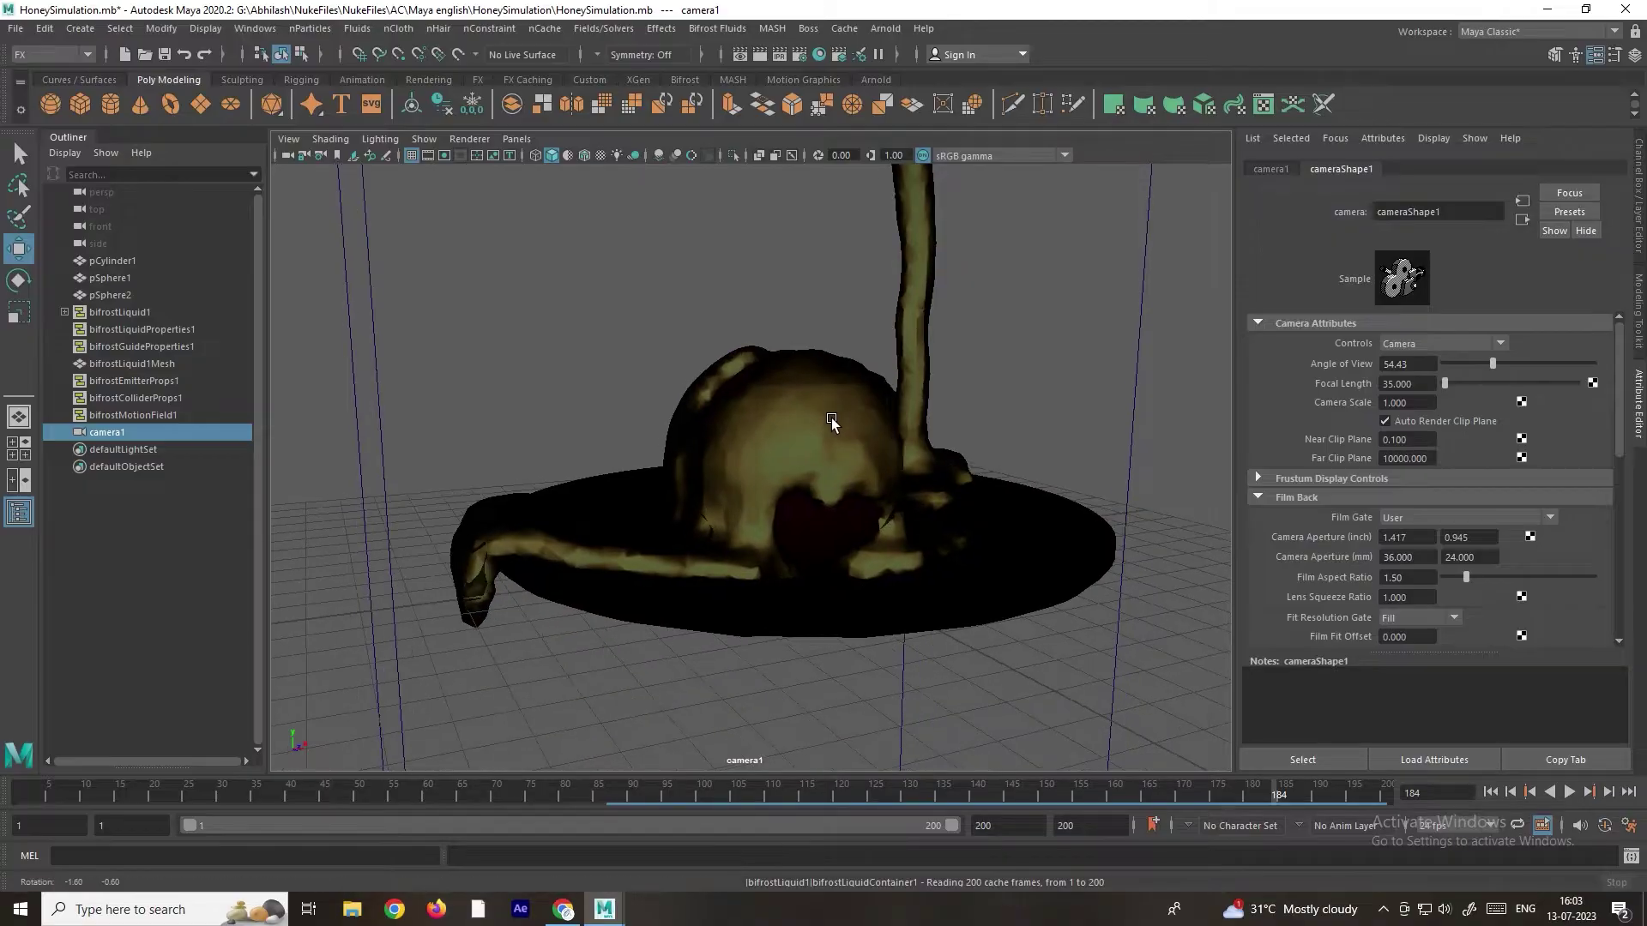
middle_click_drag(853, 405, 852, 410, "alt")
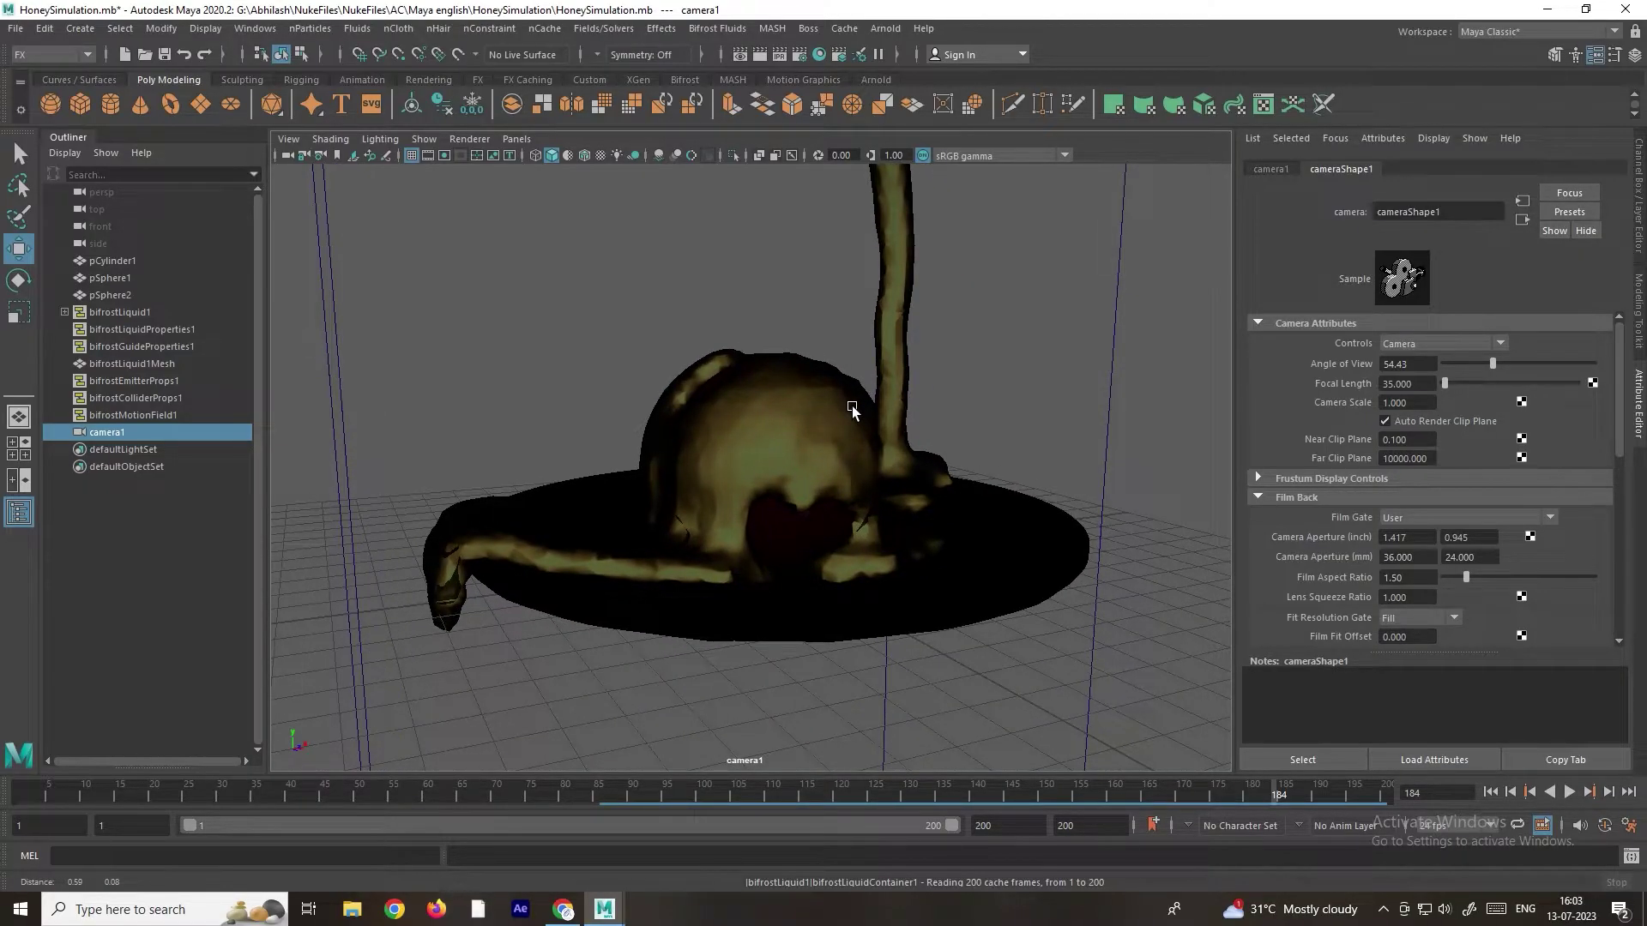
Step: Add an Arnold skydome light to the scene
left_click(885, 29)
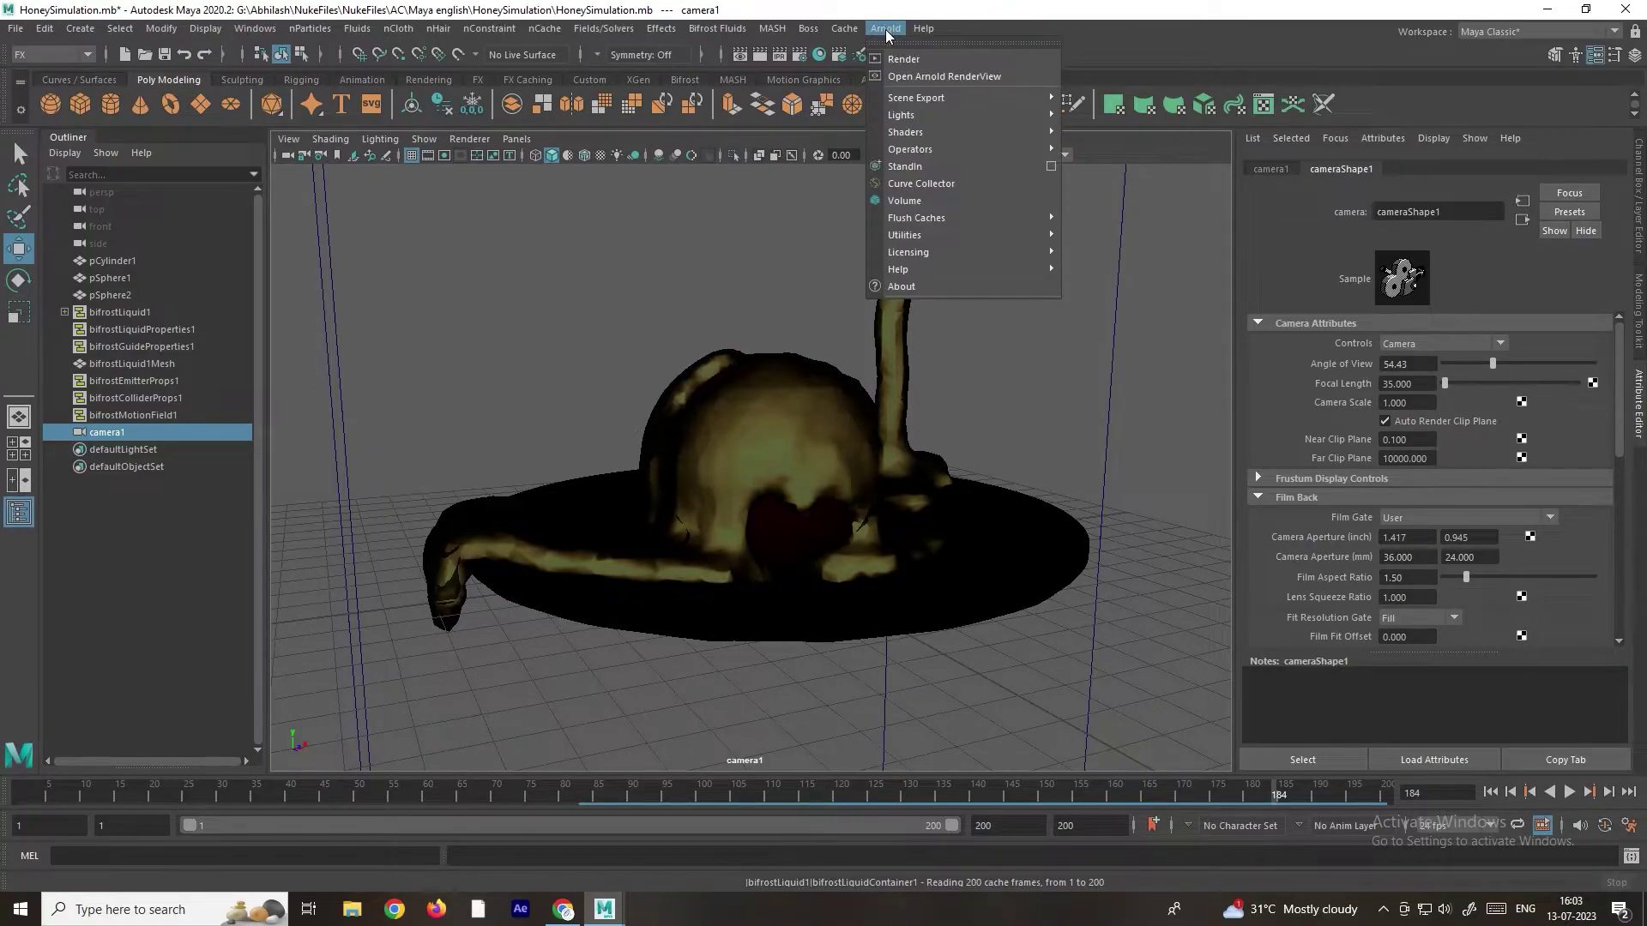
mouse_move(928, 114)
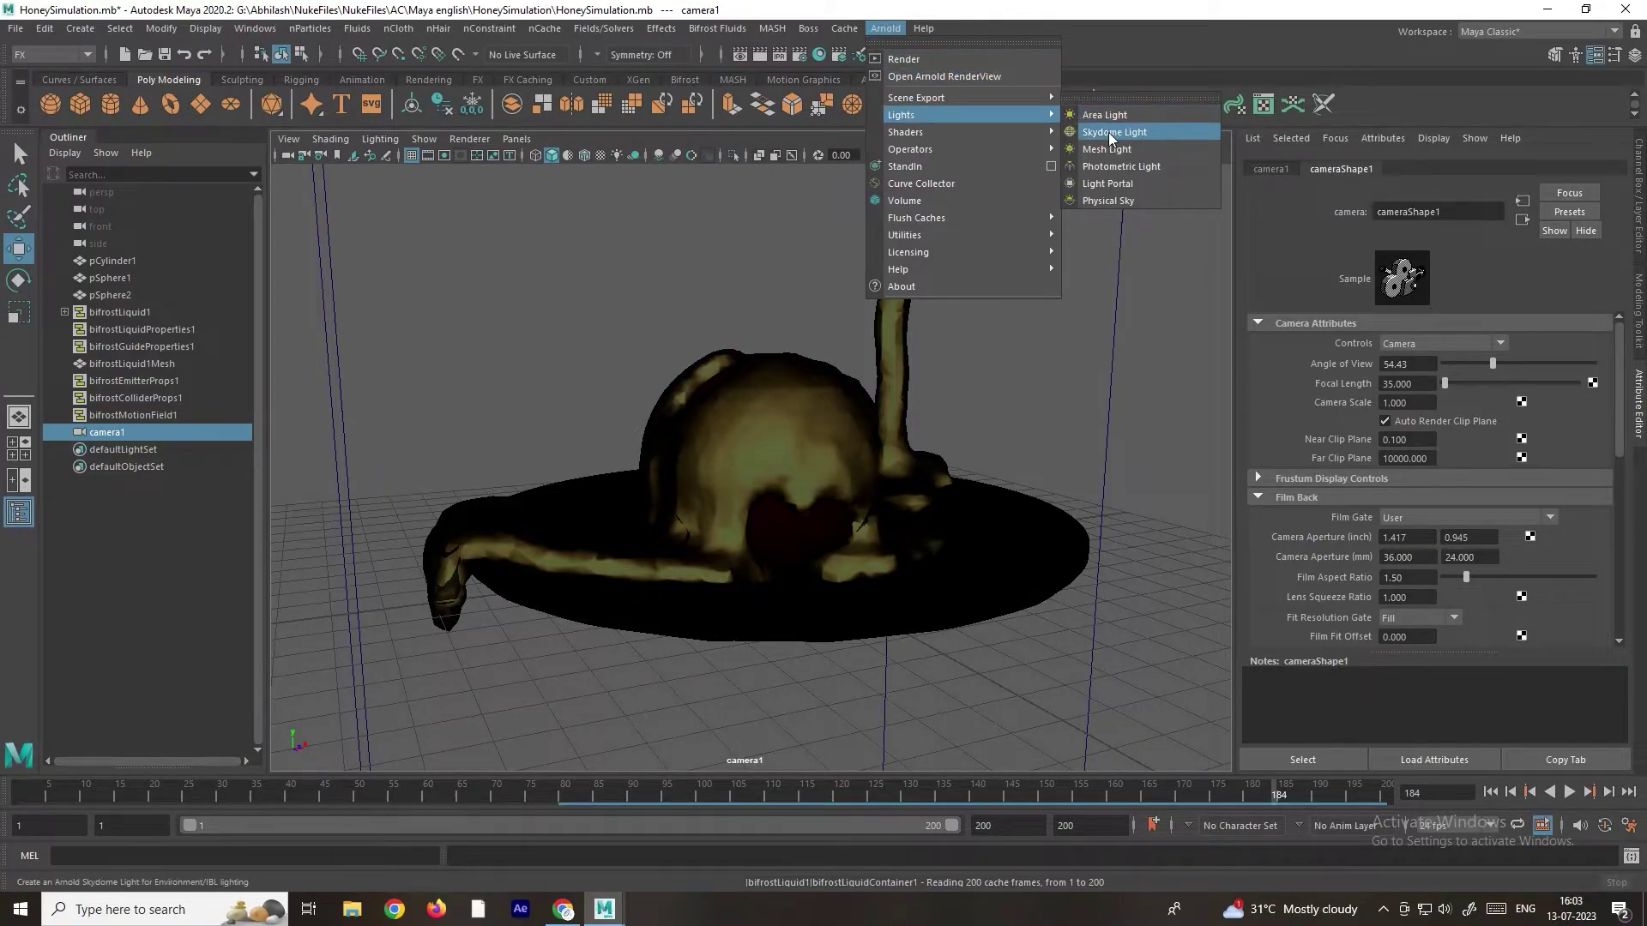
left_click(1108, 132)
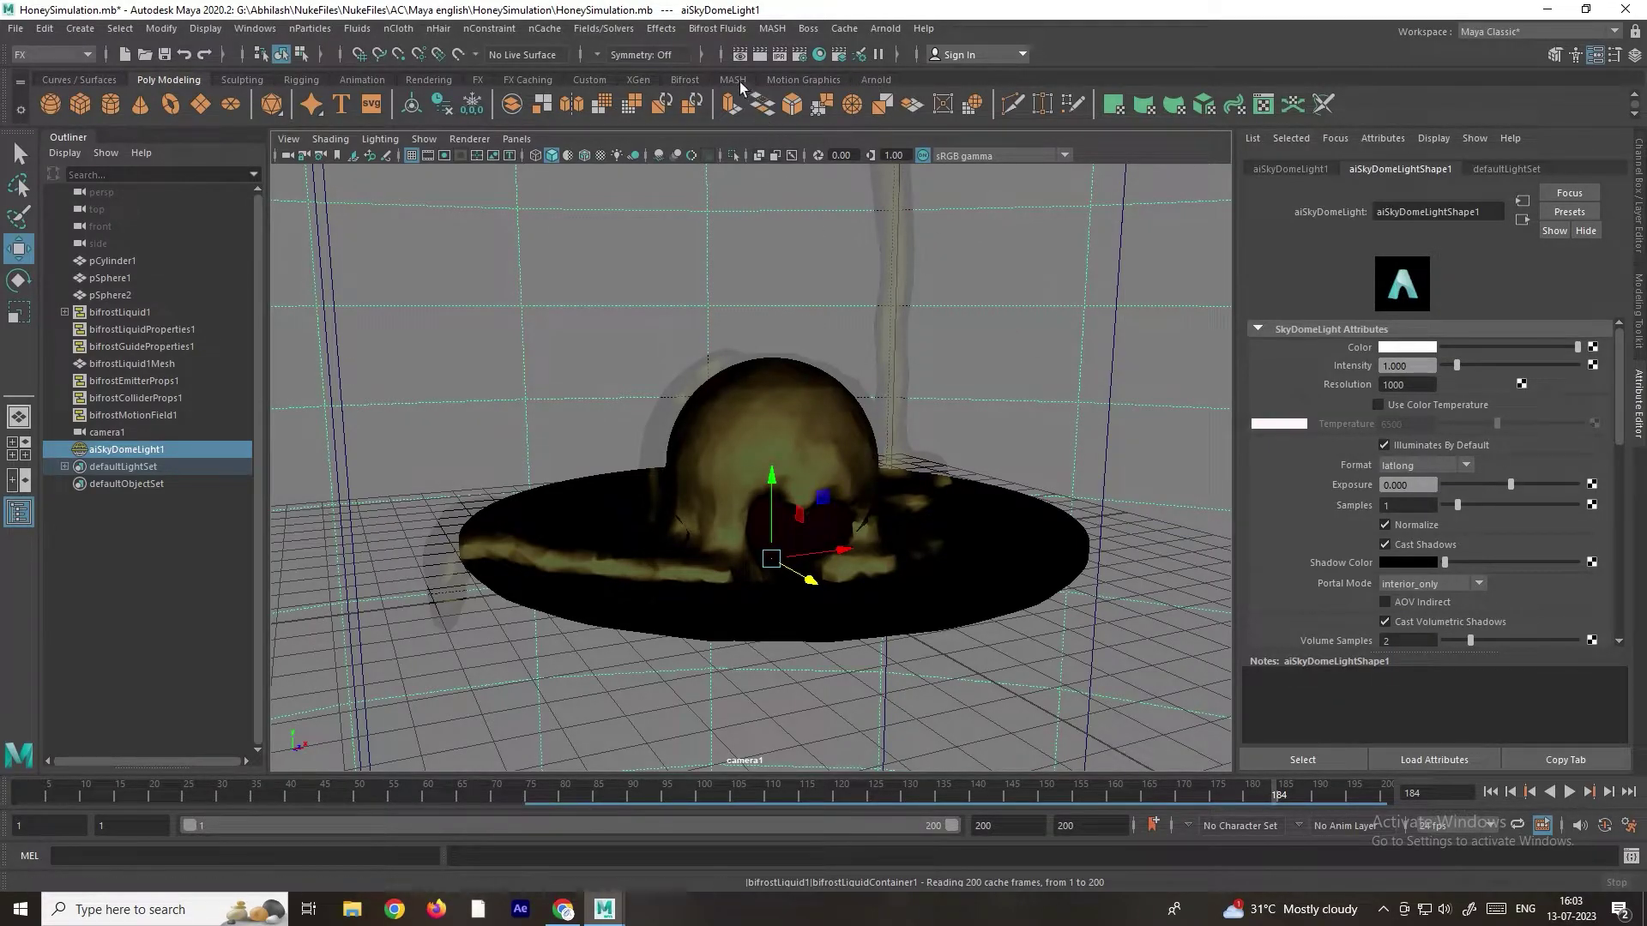
Step: Render frame 184 through camera1 with Arnold, inspect the honey and plate up close, and close the render
left_click(761, 55)
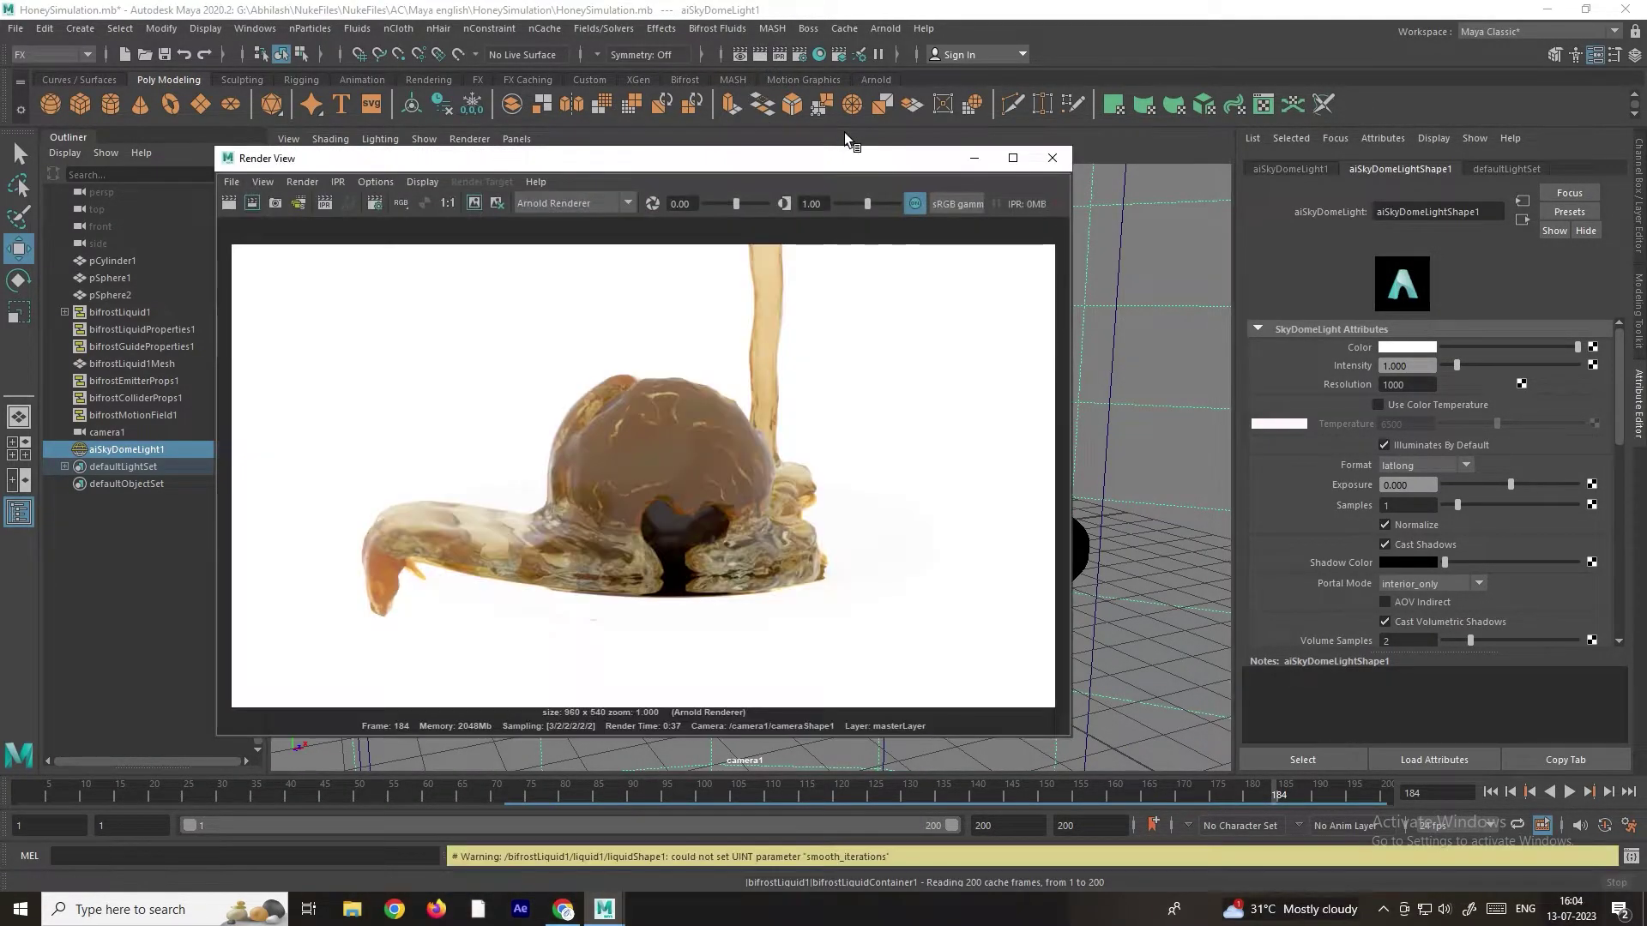
scroll(645, 525, "up", 2)
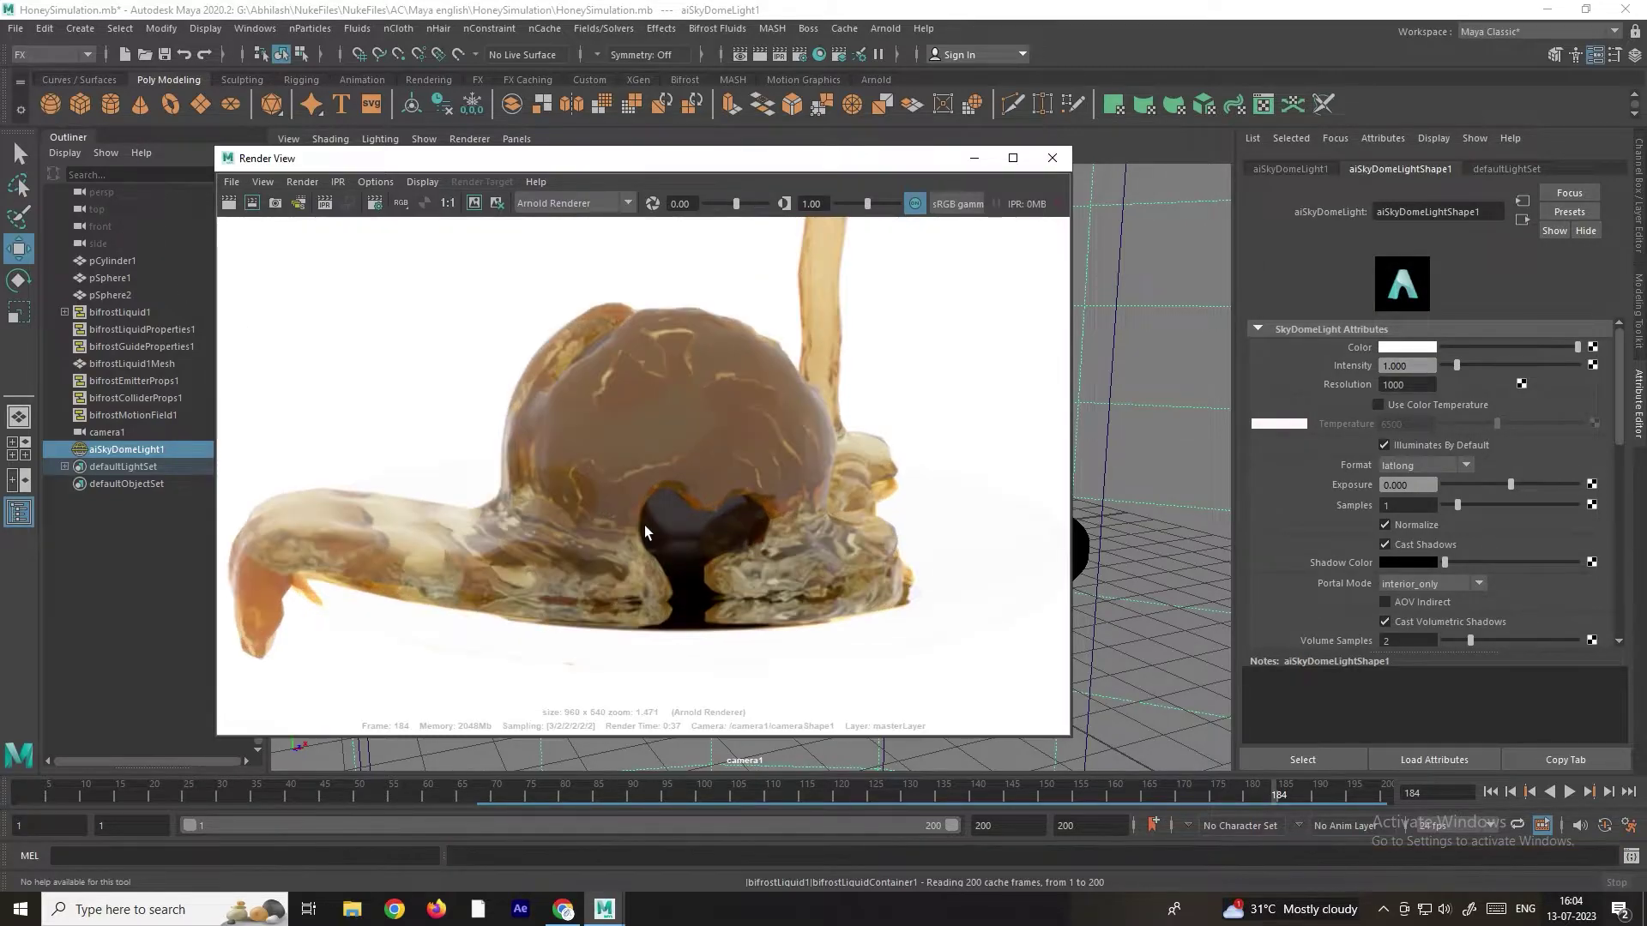
scroll(772, 485, "down", 2)
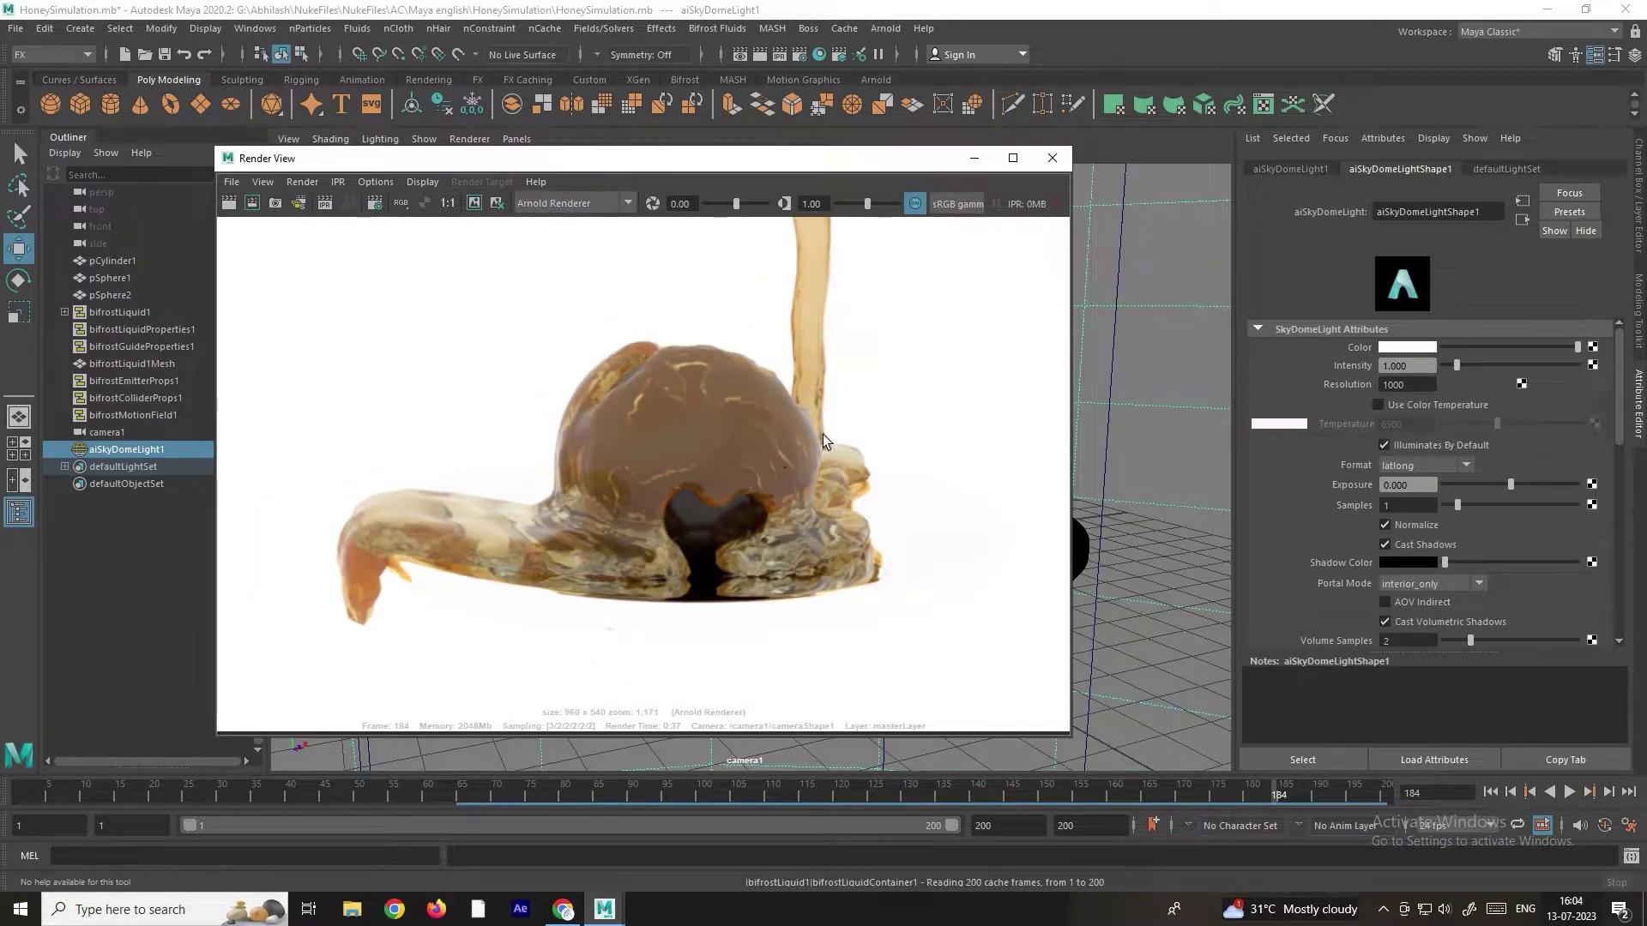
left_click(1065, 162)
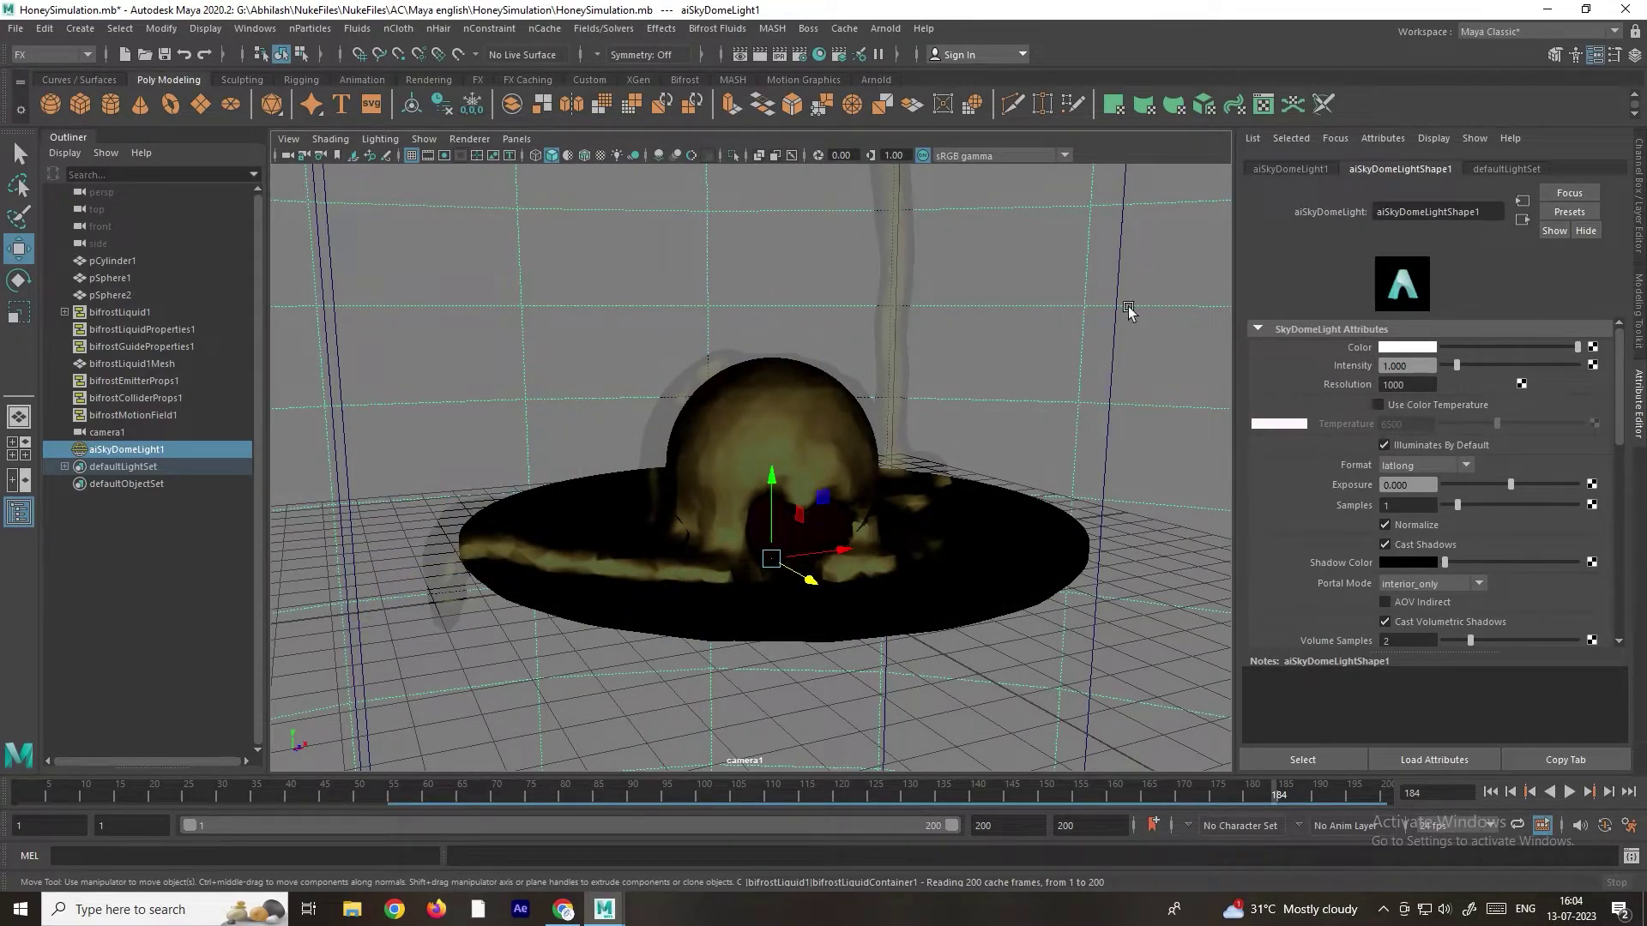
Step: Connect a File texture to the skydome light's color and load cayley_interior_4k.exr from the HDRI folder as its image
left_click(1592, 347)
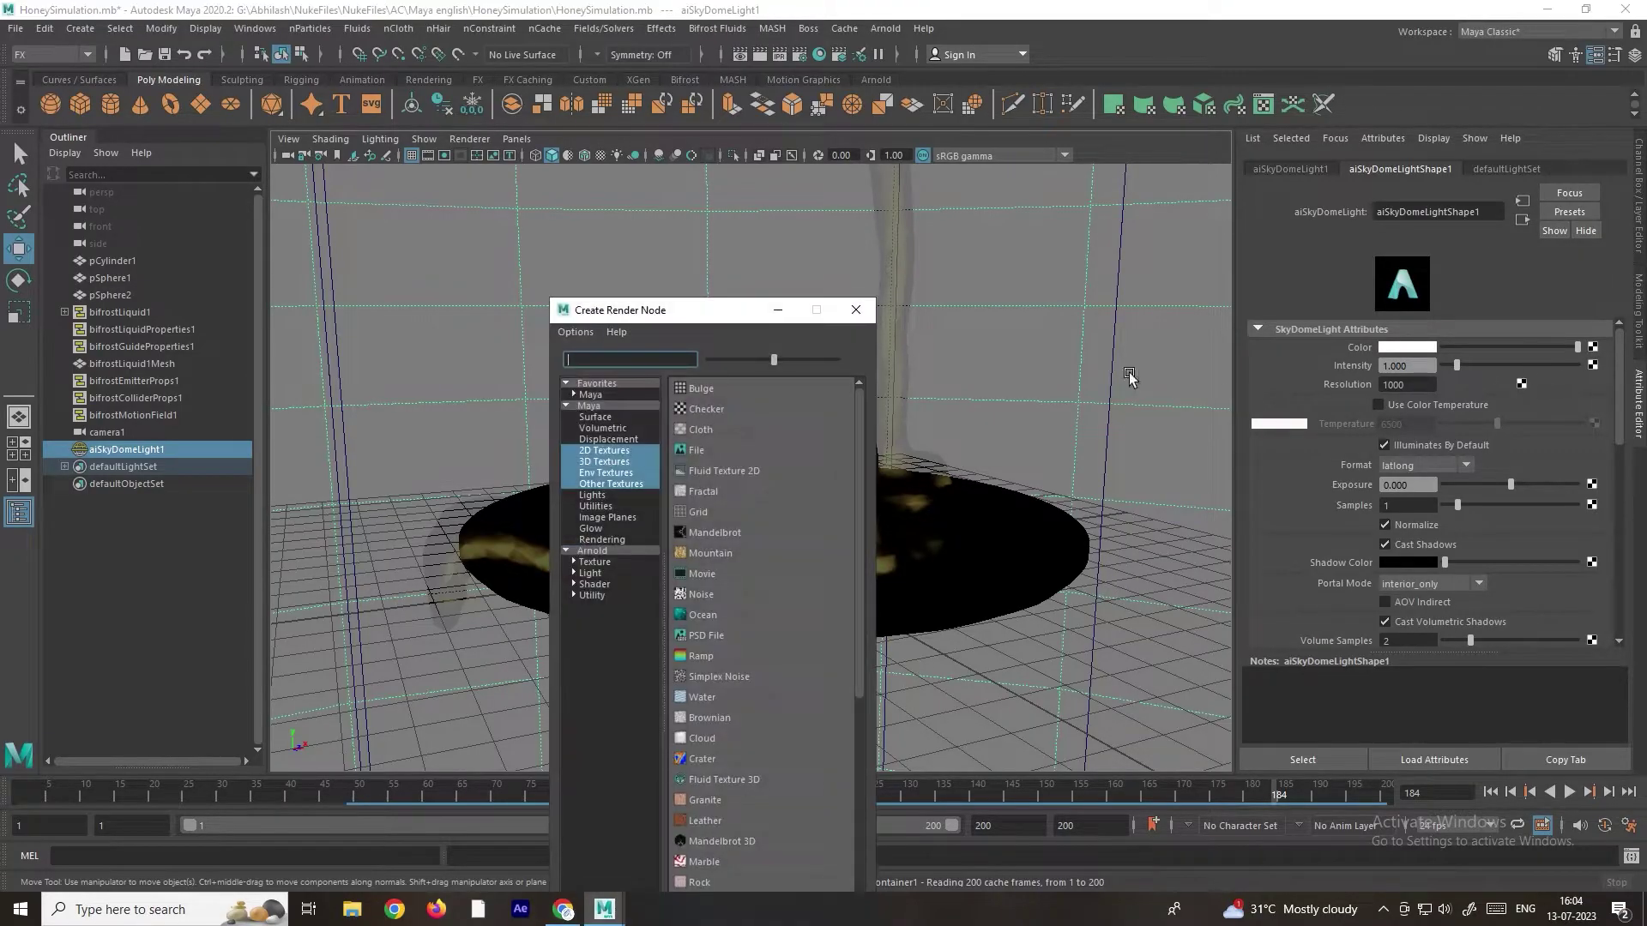
left_click(705, 451)
left_click(1596, 403)
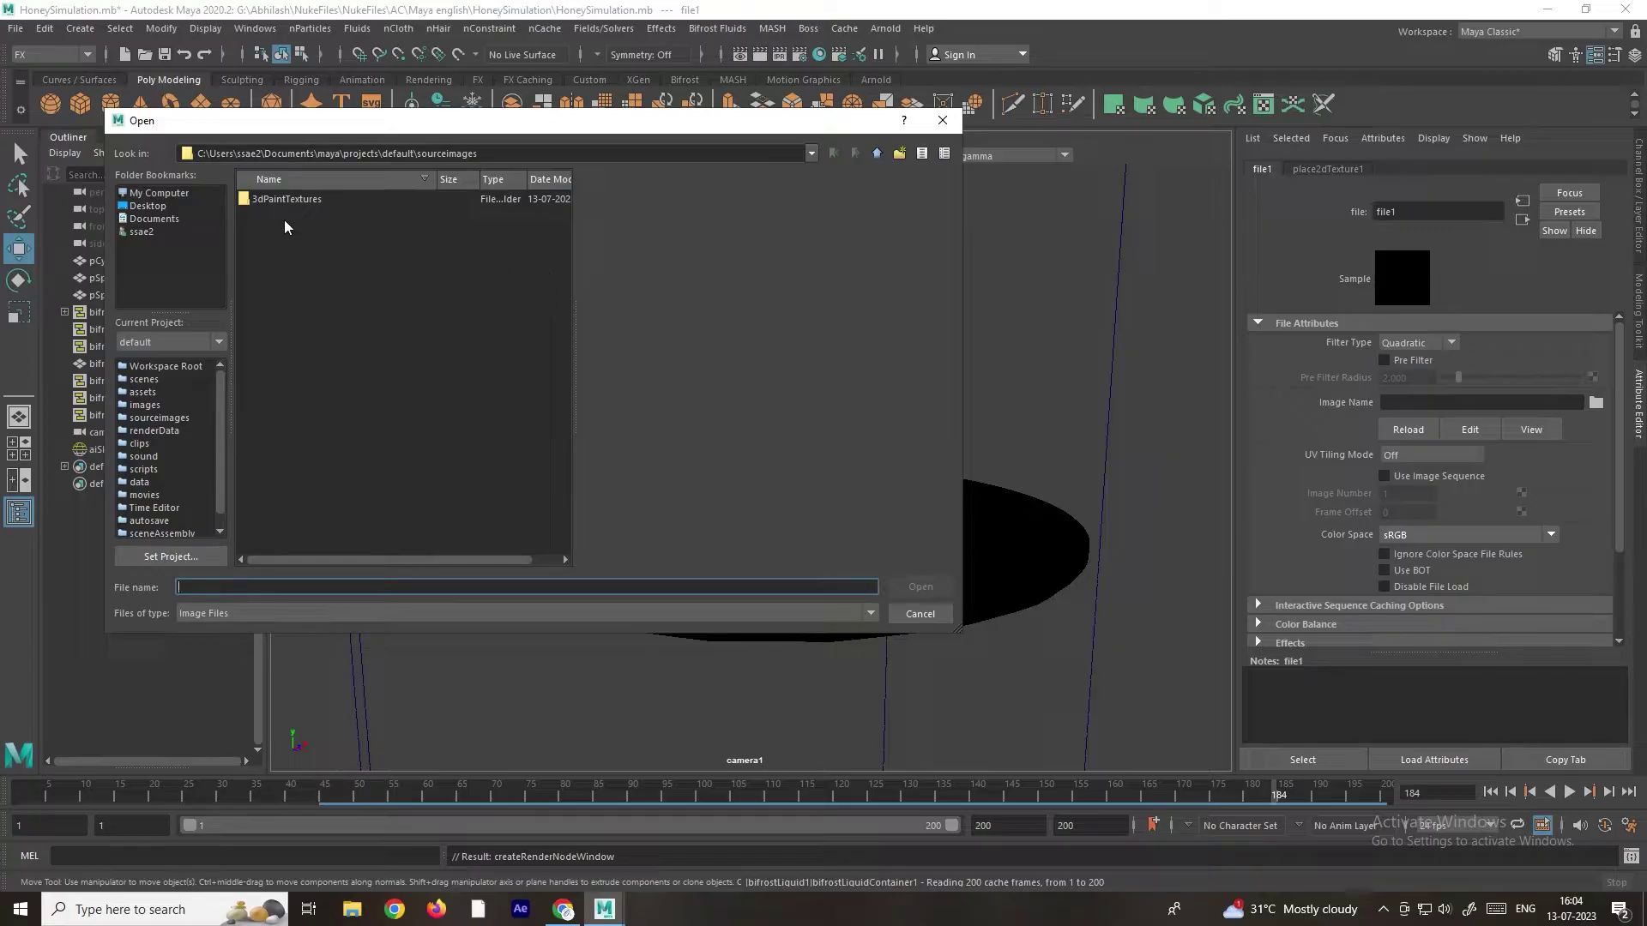
left_click(305, 201)
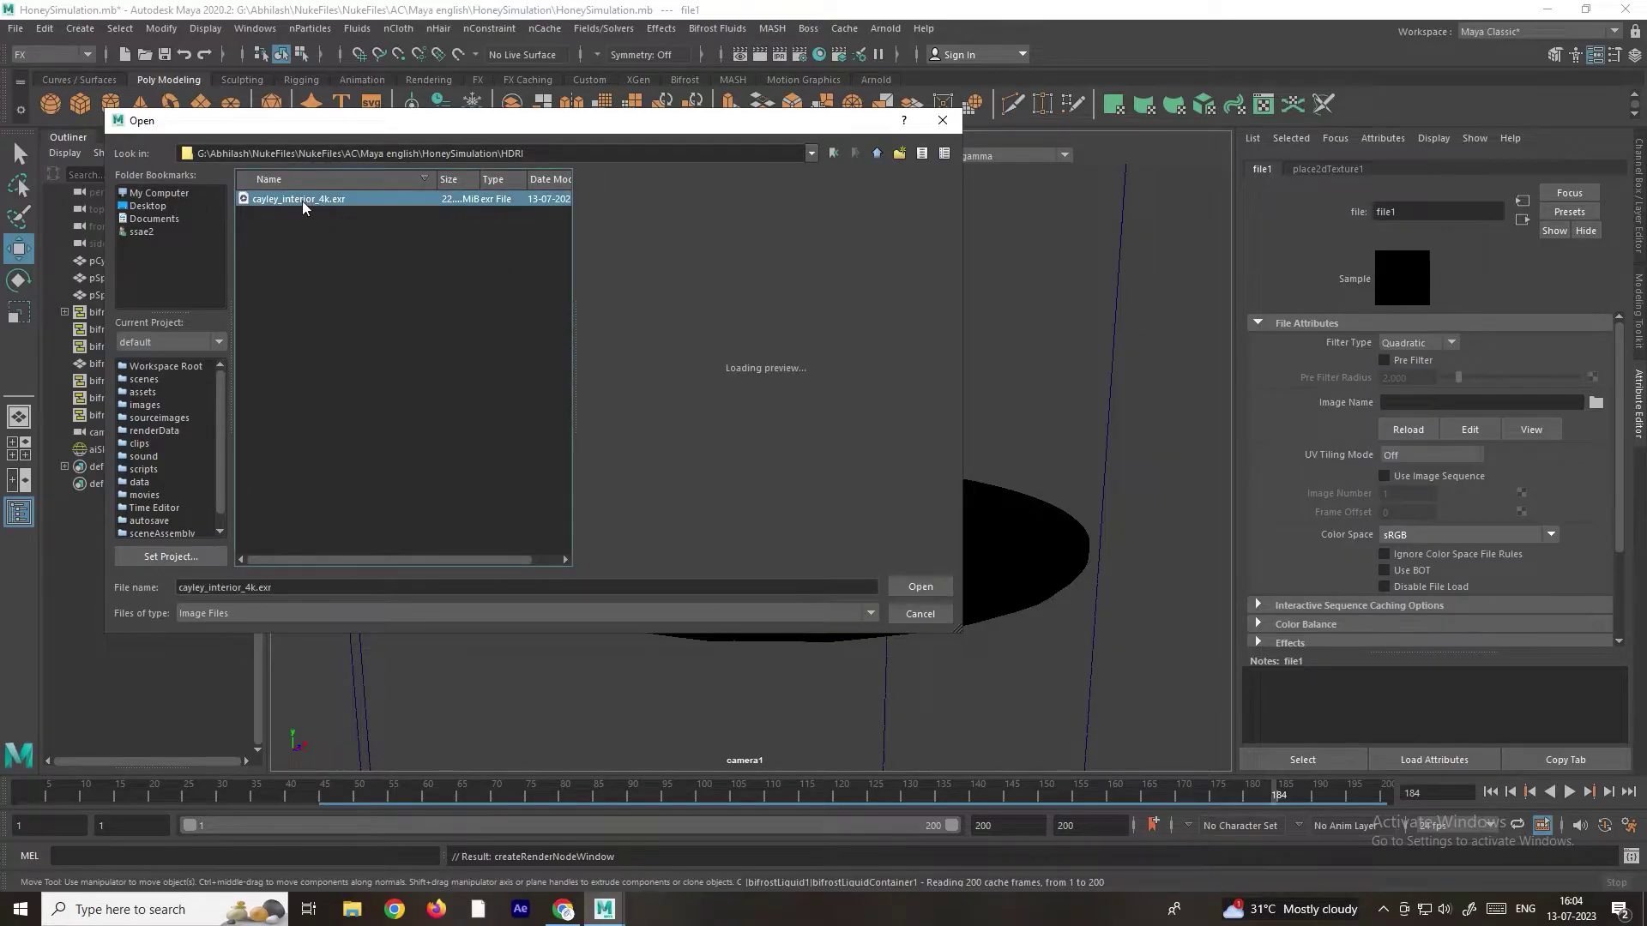
left_click(920, 586)
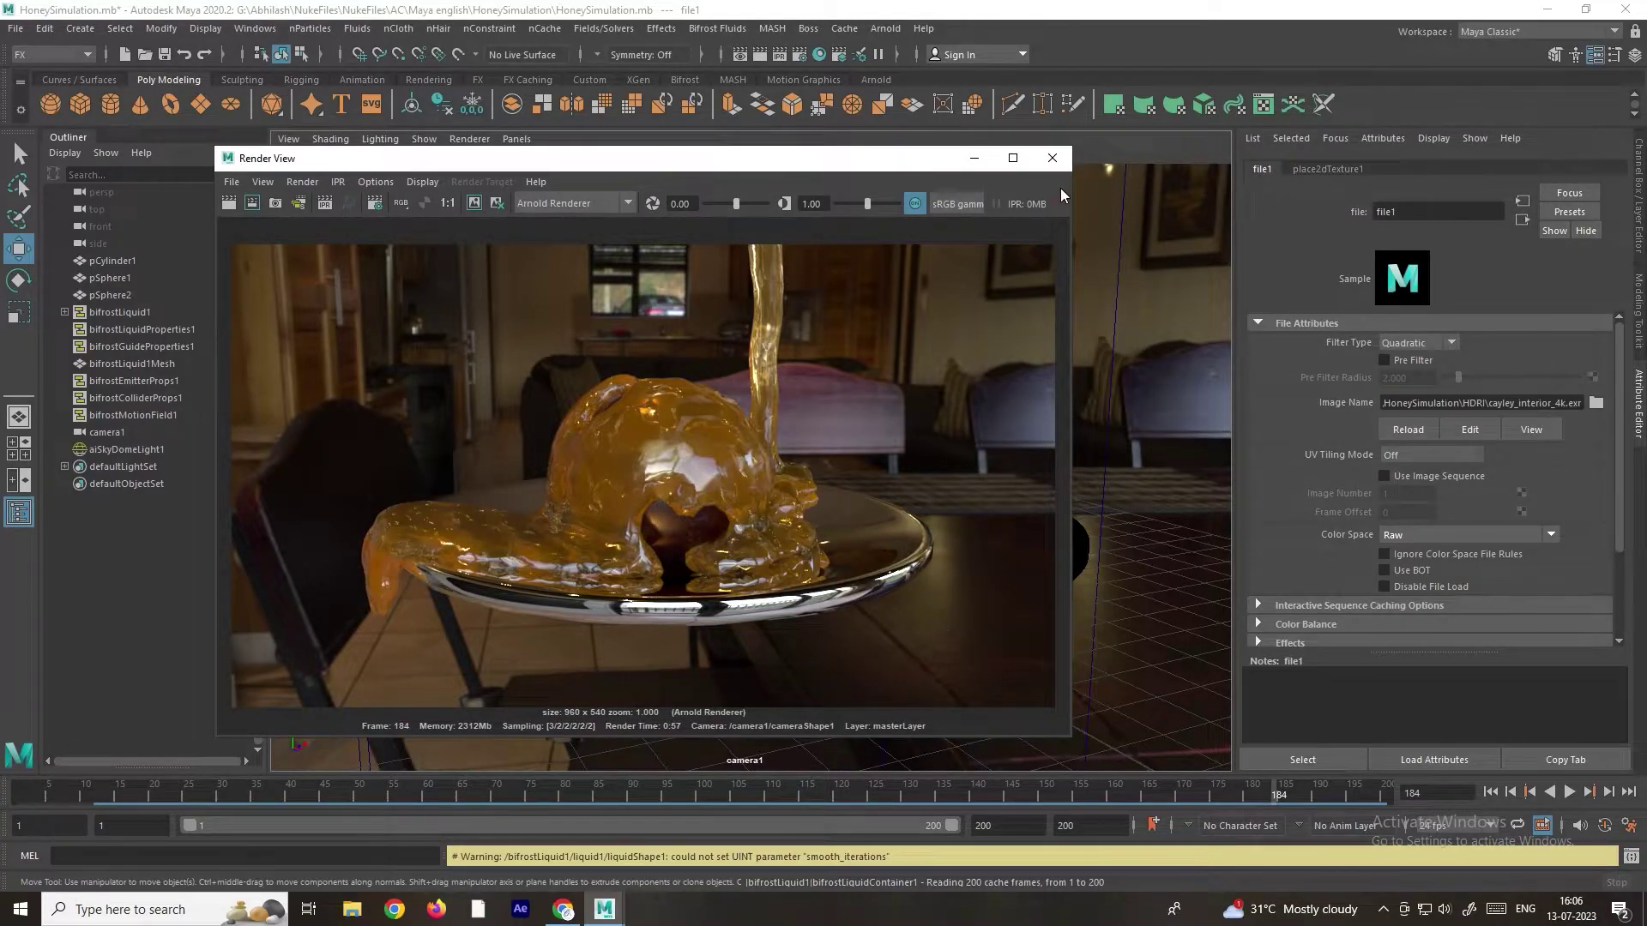
Step: Close the render and rotate the skydome light about 29 degrees around the vertical axis
left_click(1053, 158)
left_click(1100, 338)
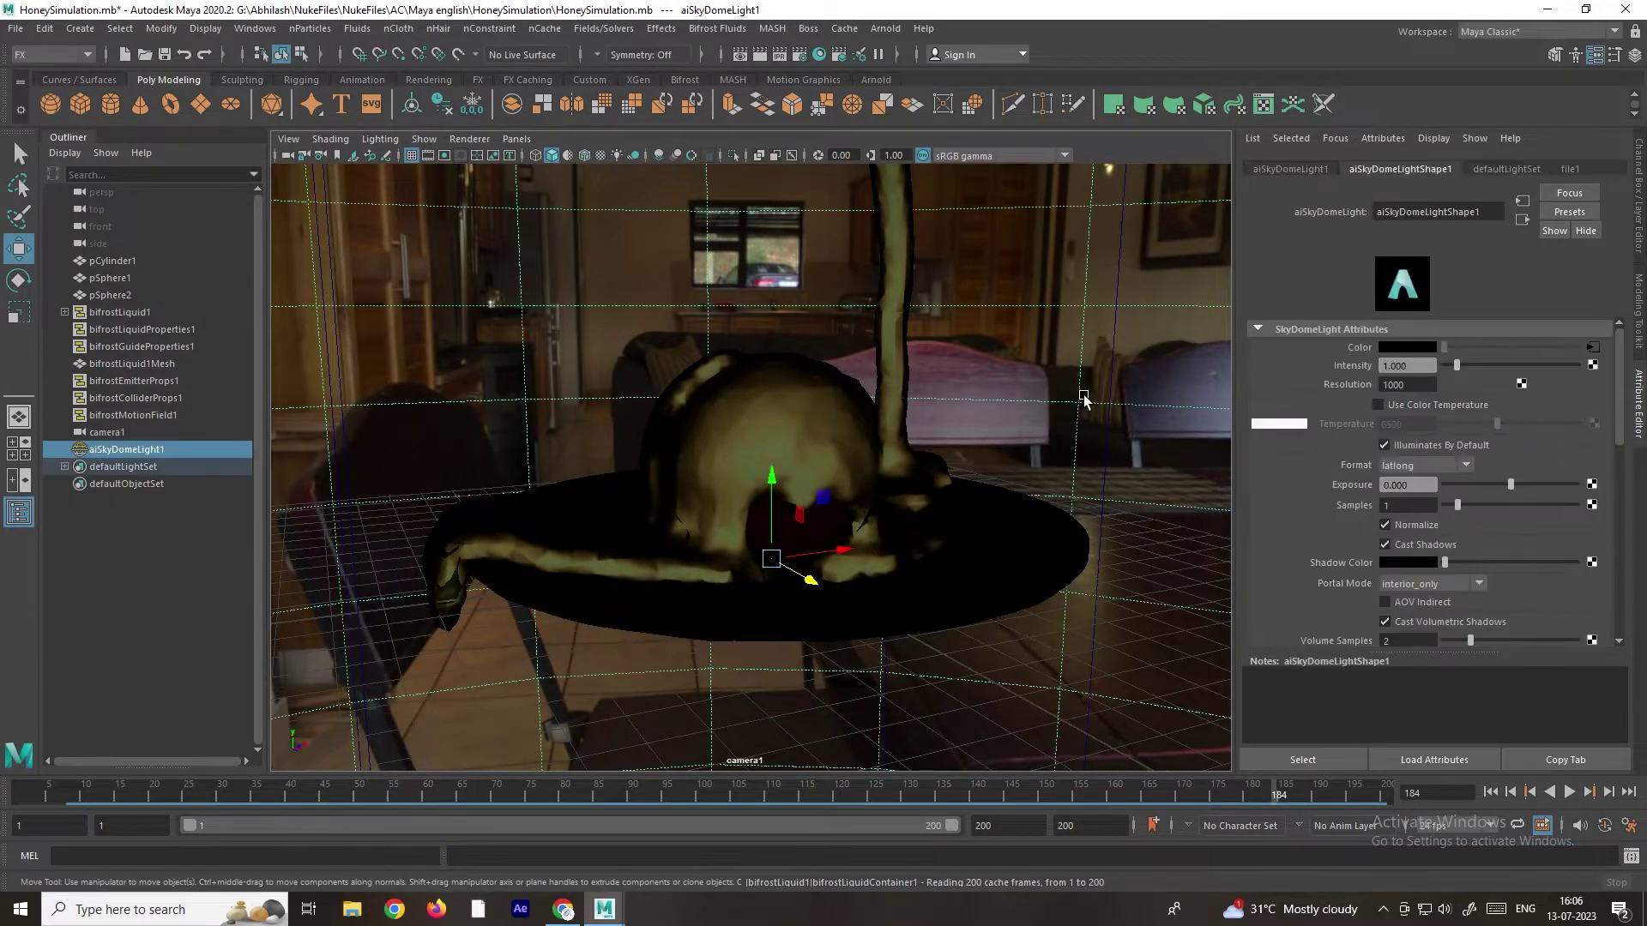
key("e")
left_click_drag(787, 577, 830, 573)
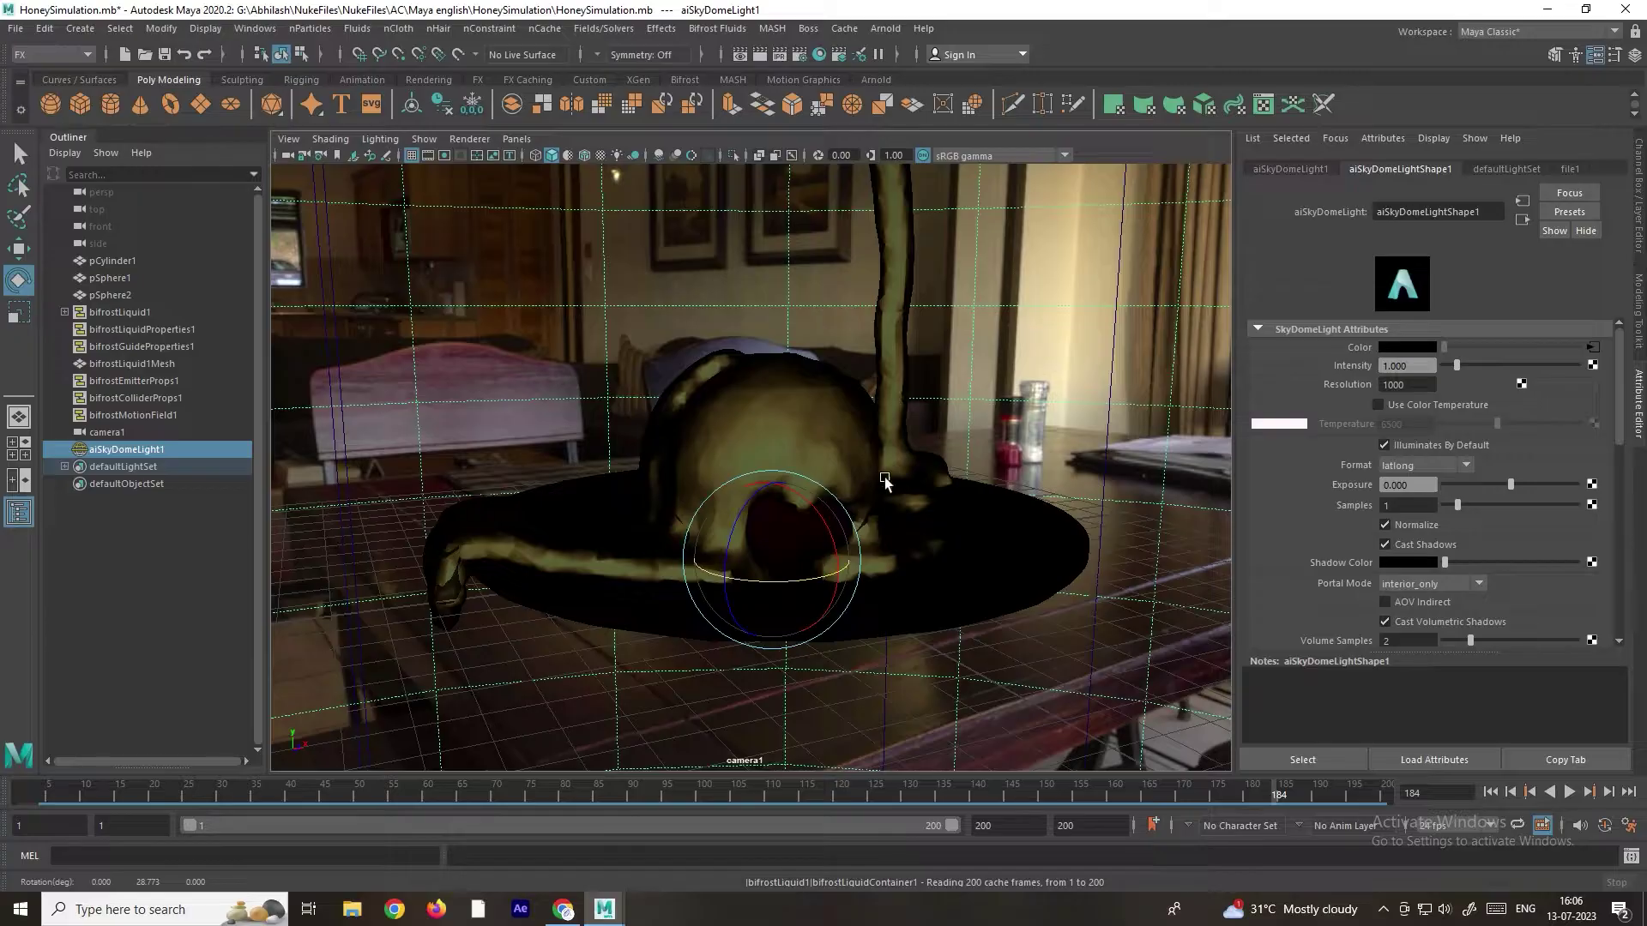
Step: Render frame 184 through camera1 with the rotated HDRI background, inspect the honey up close, and close the render
left_click(759, 54)
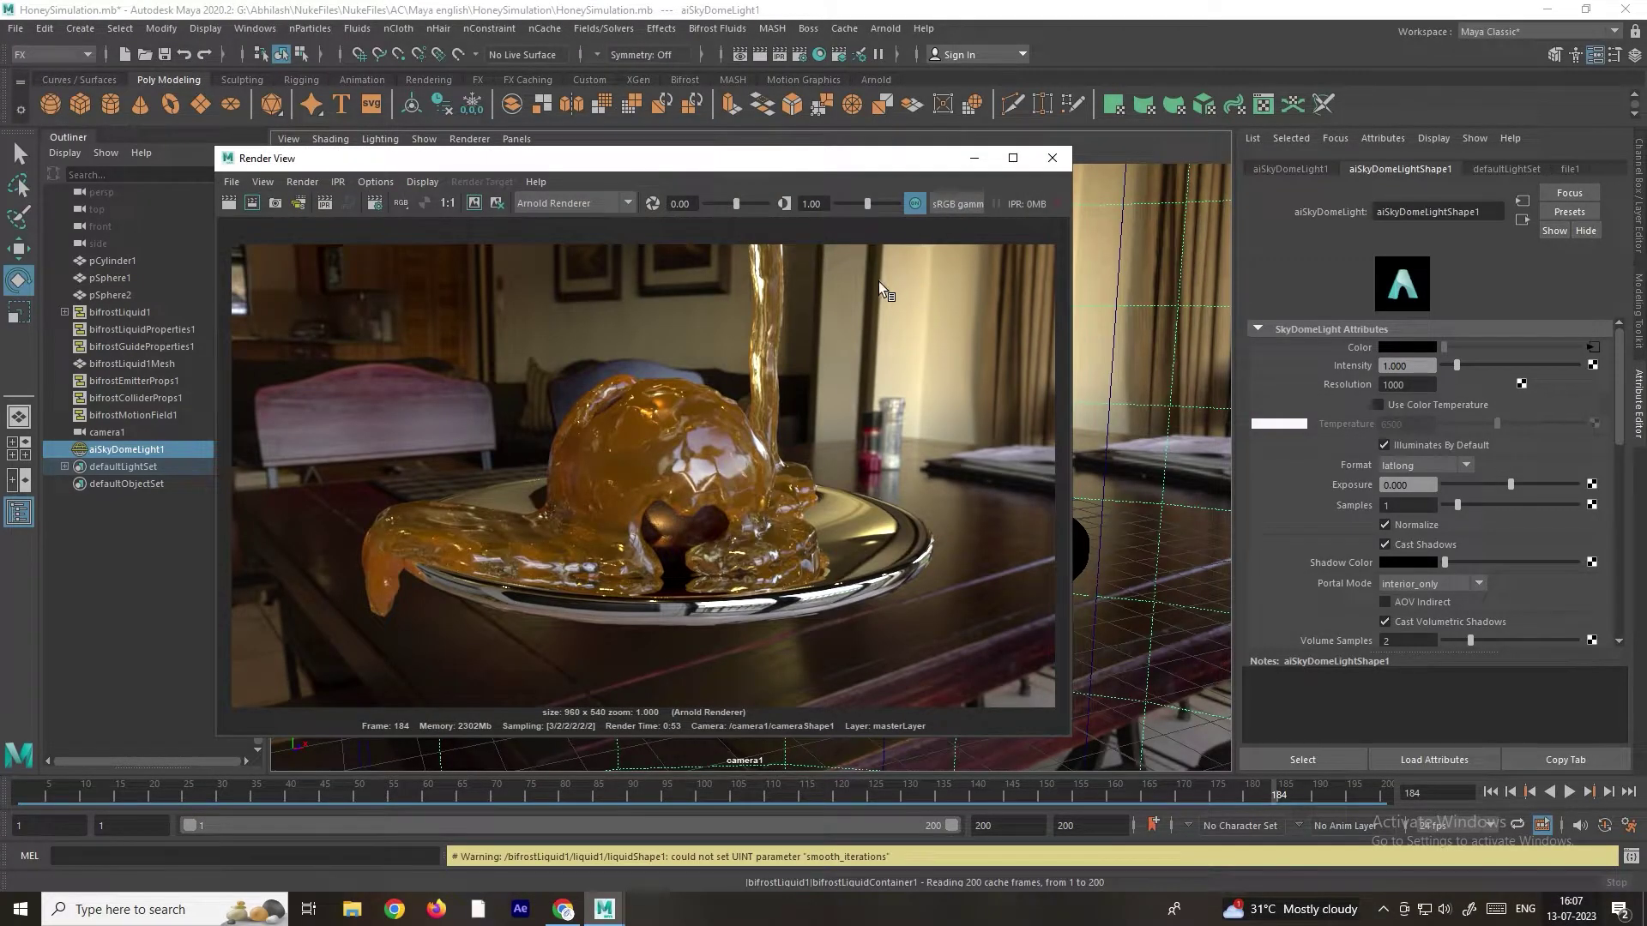
scroll(666, 518, "up", 5)
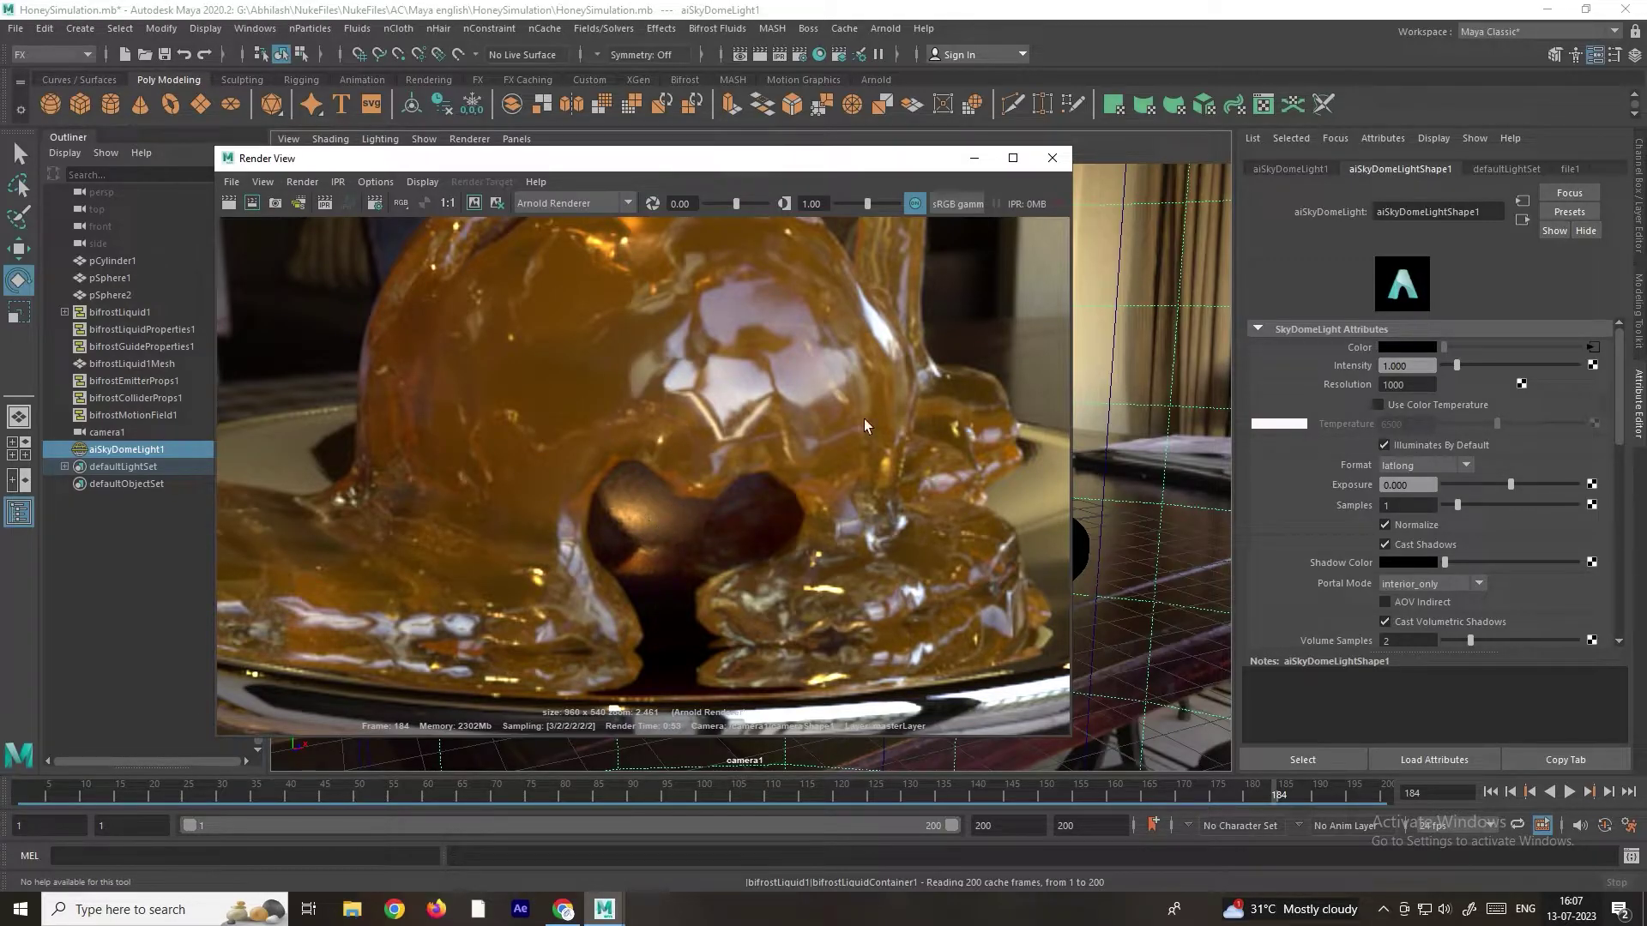
left_click(1052, 157)
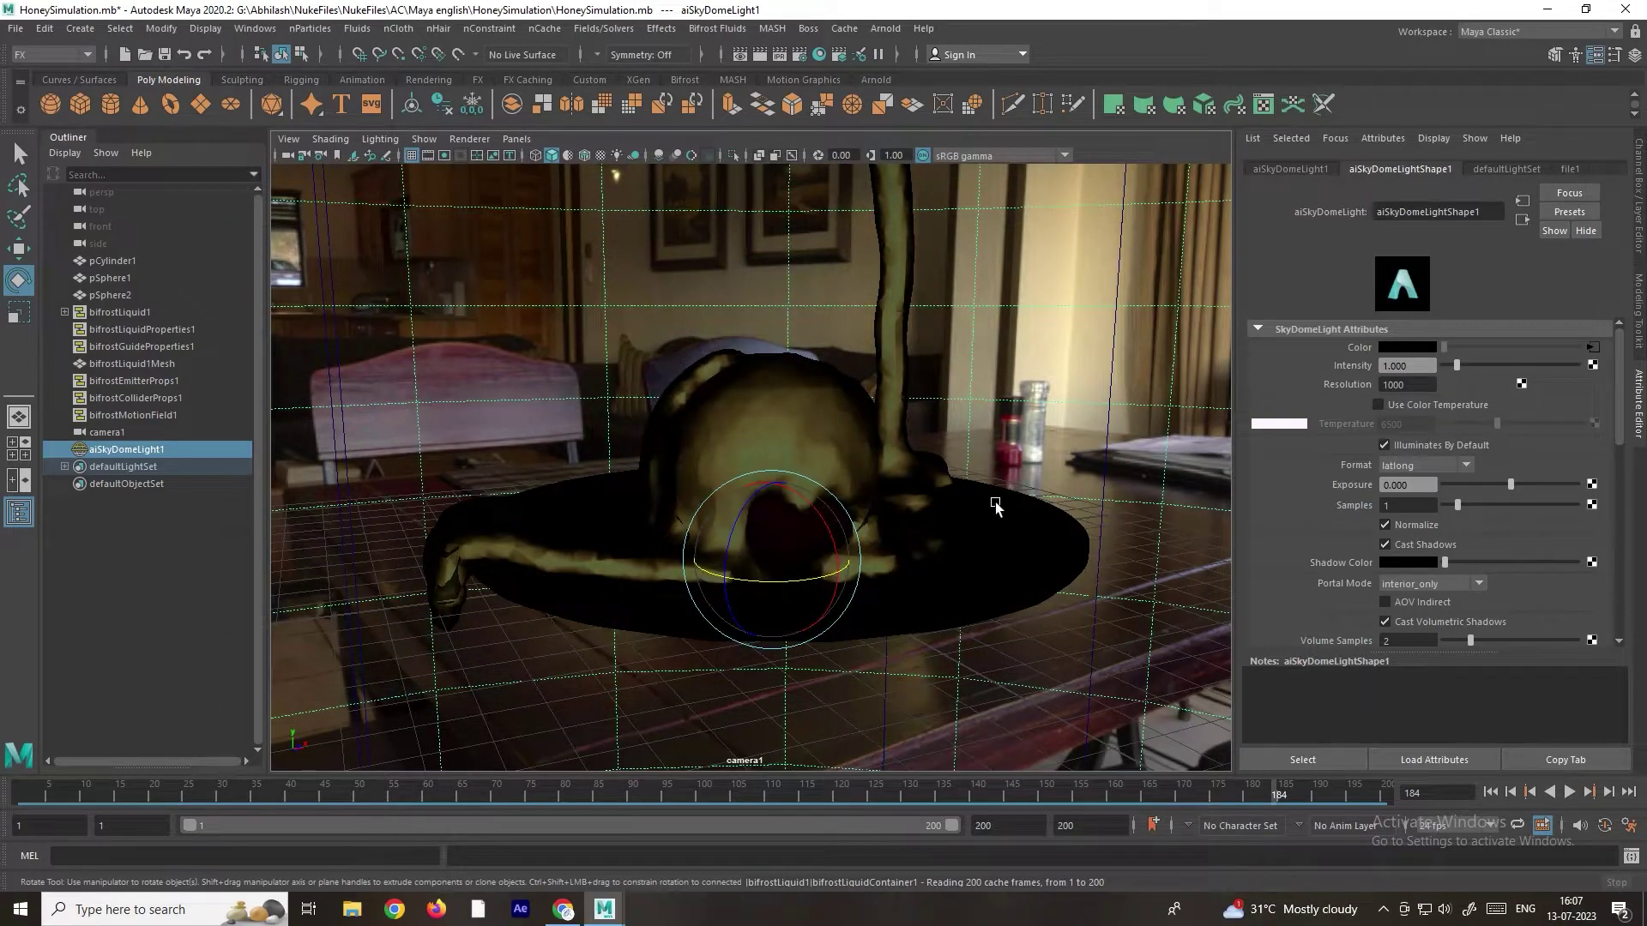
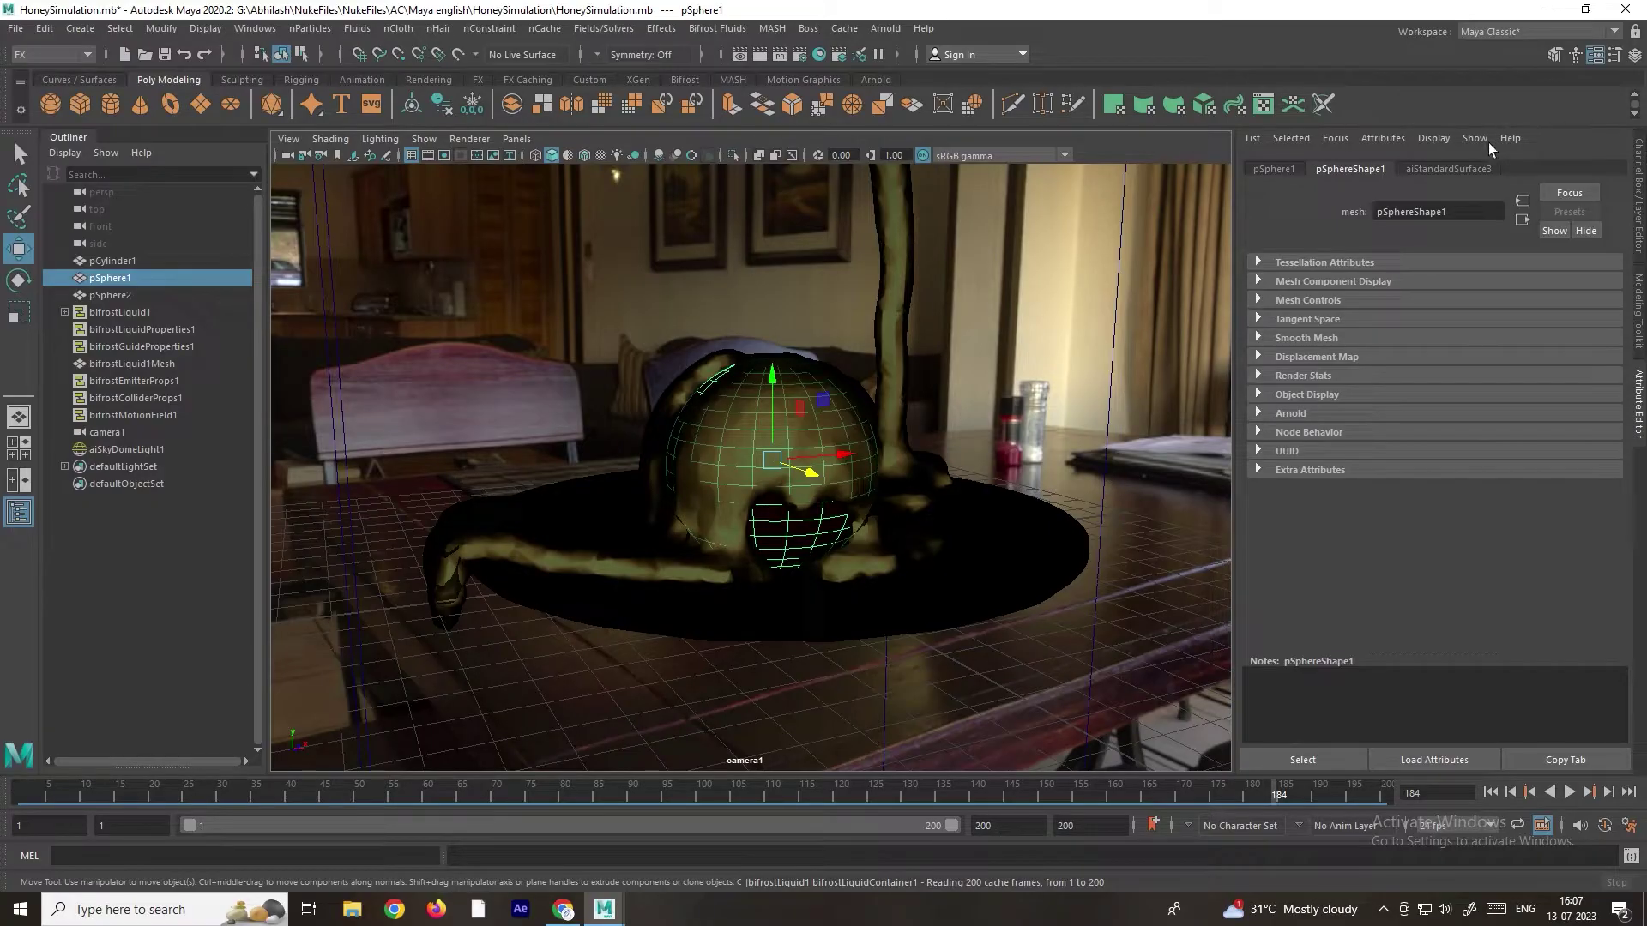
Step: Increase the specular roughness of the sphere's and plate's materials, with the plate at 0.688, and render the frame
left_click(1446, 168)
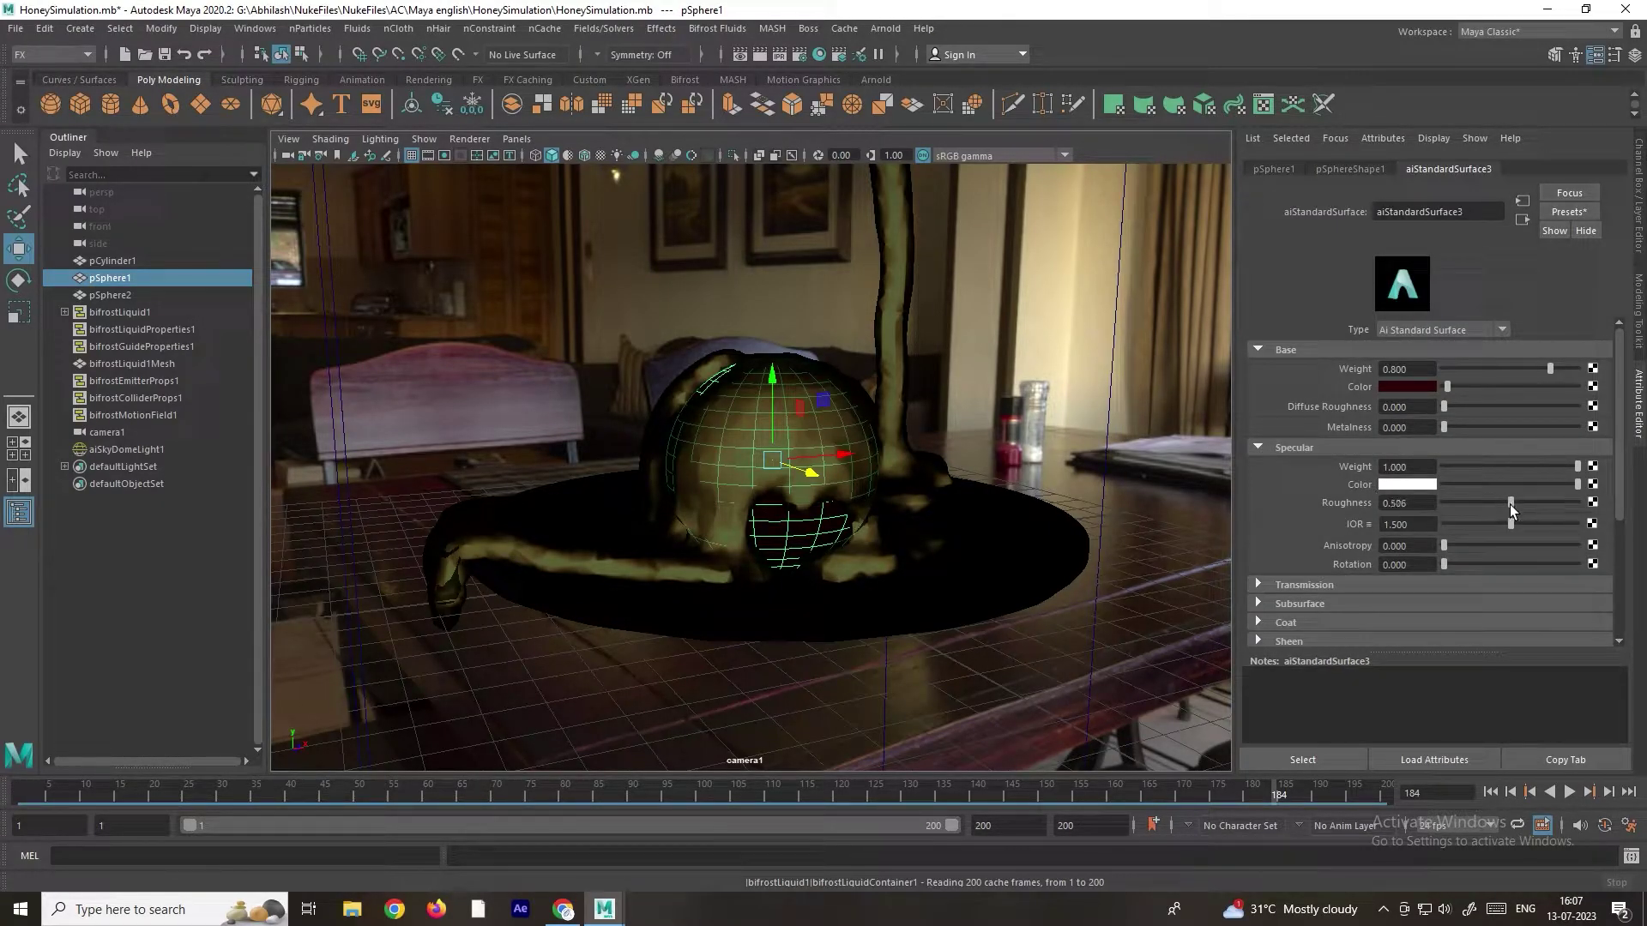
left_click_drag(1511, 510, 1520, 507)
left_click(1066, 592)
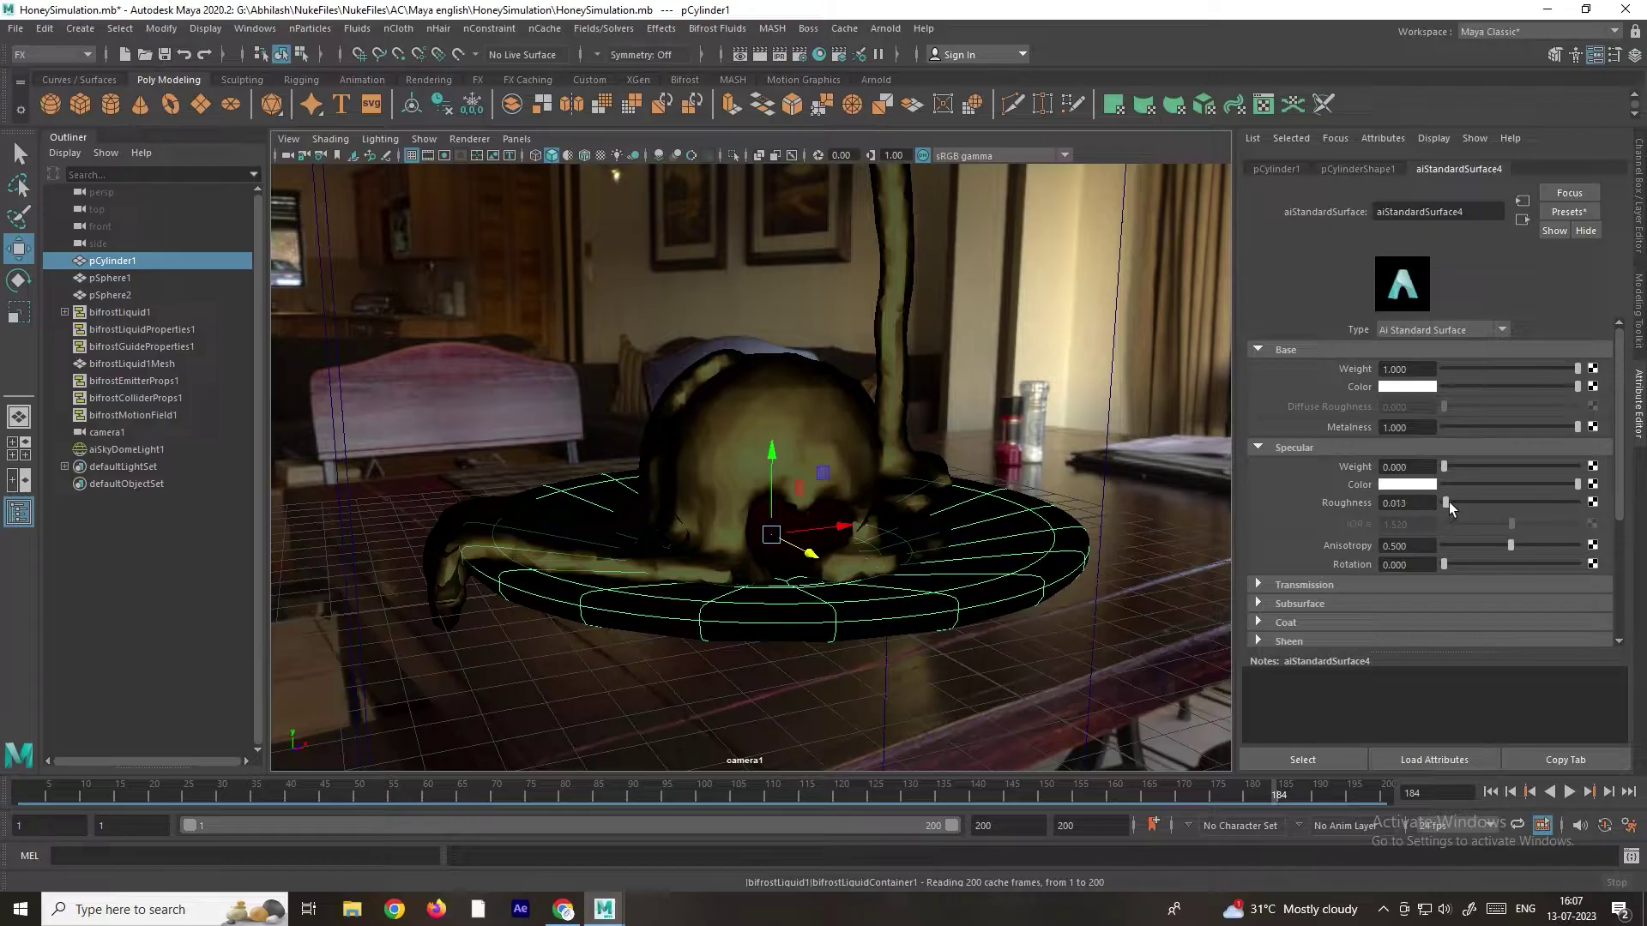
left_click_drag(1473, 506, 1514, 513)
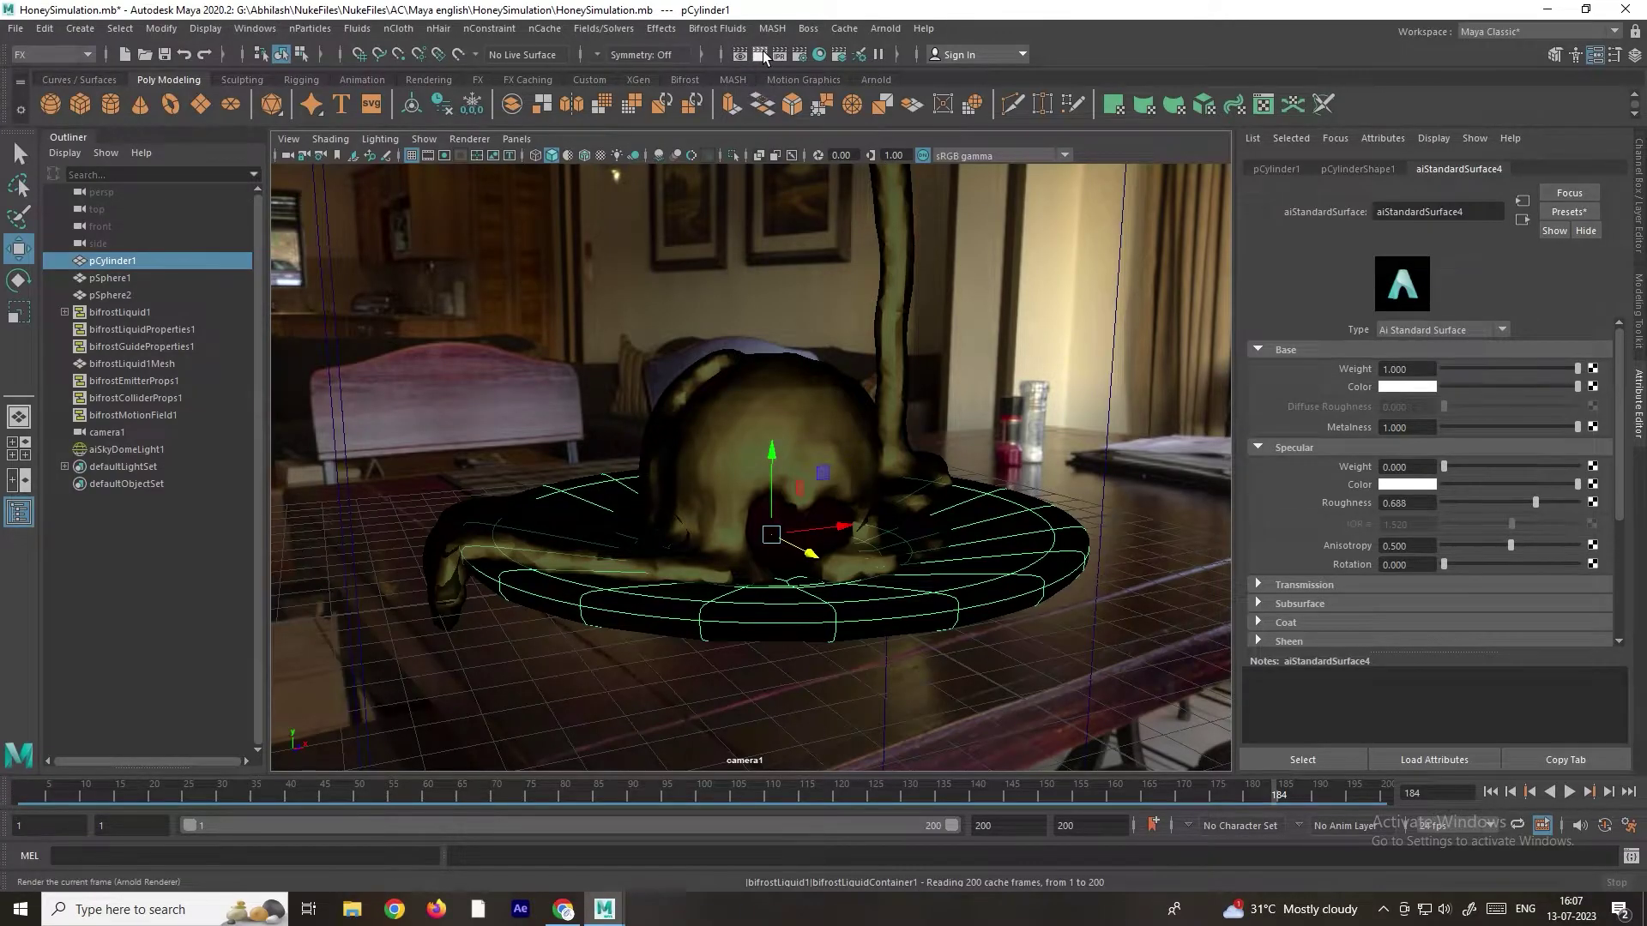
left_click(761, 52)
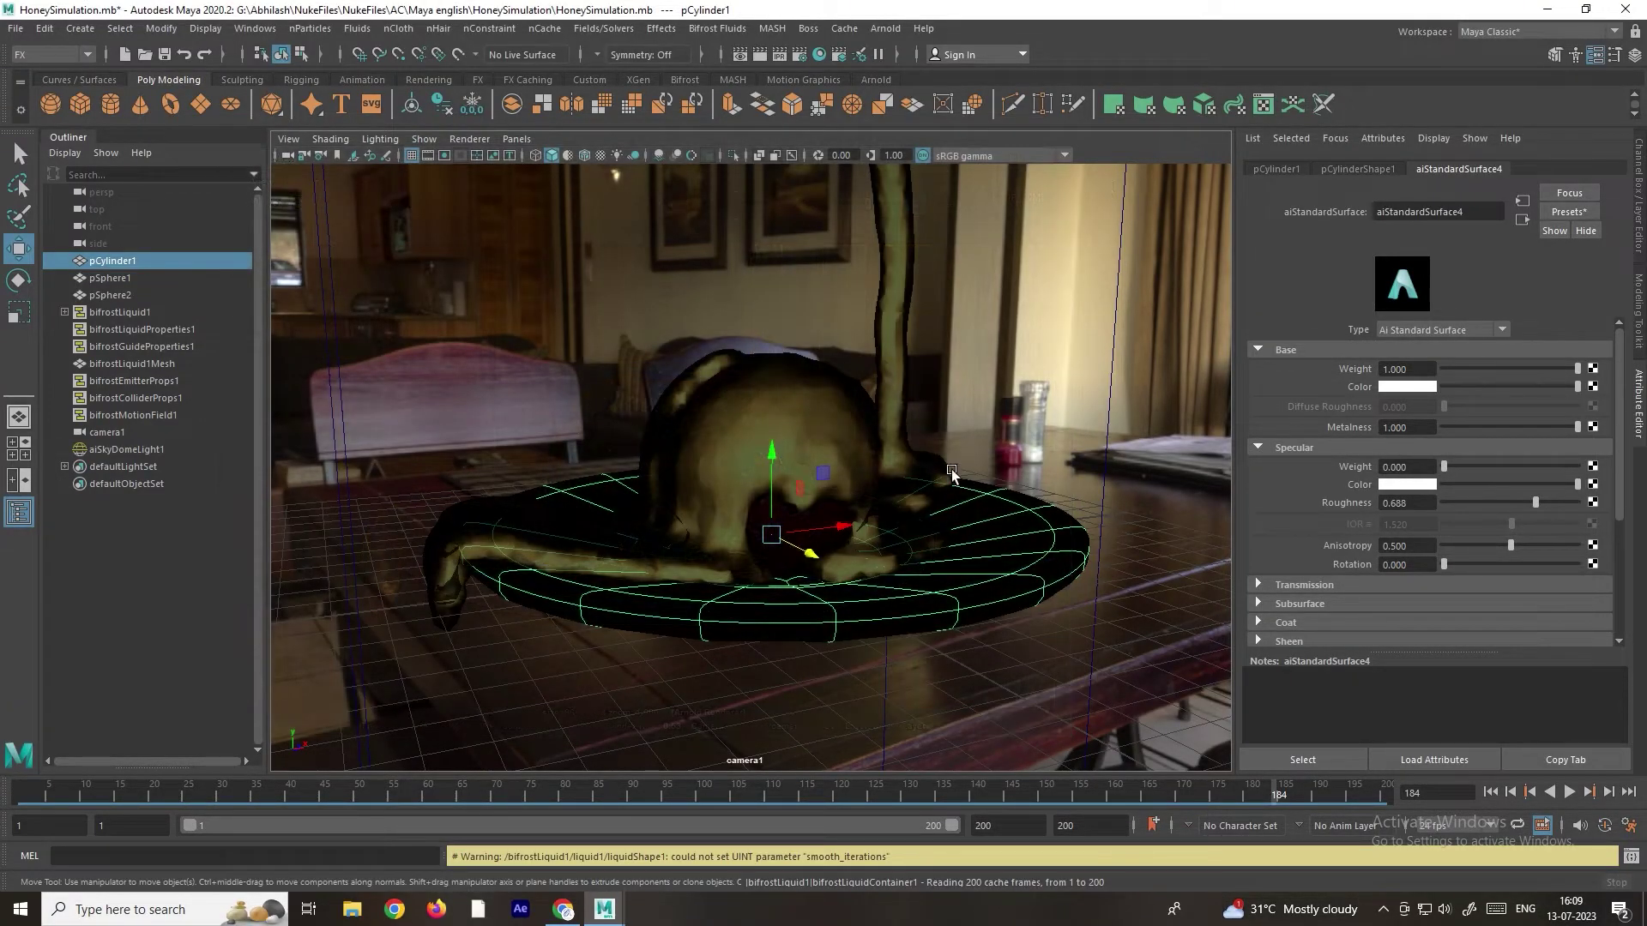
Step: Create a polygon plane beneath the plate in the perspective view and scale it up well beyond the plate's edges
left_click(523, 139)
mouse_move(631, 159)
left_click(736, 169)
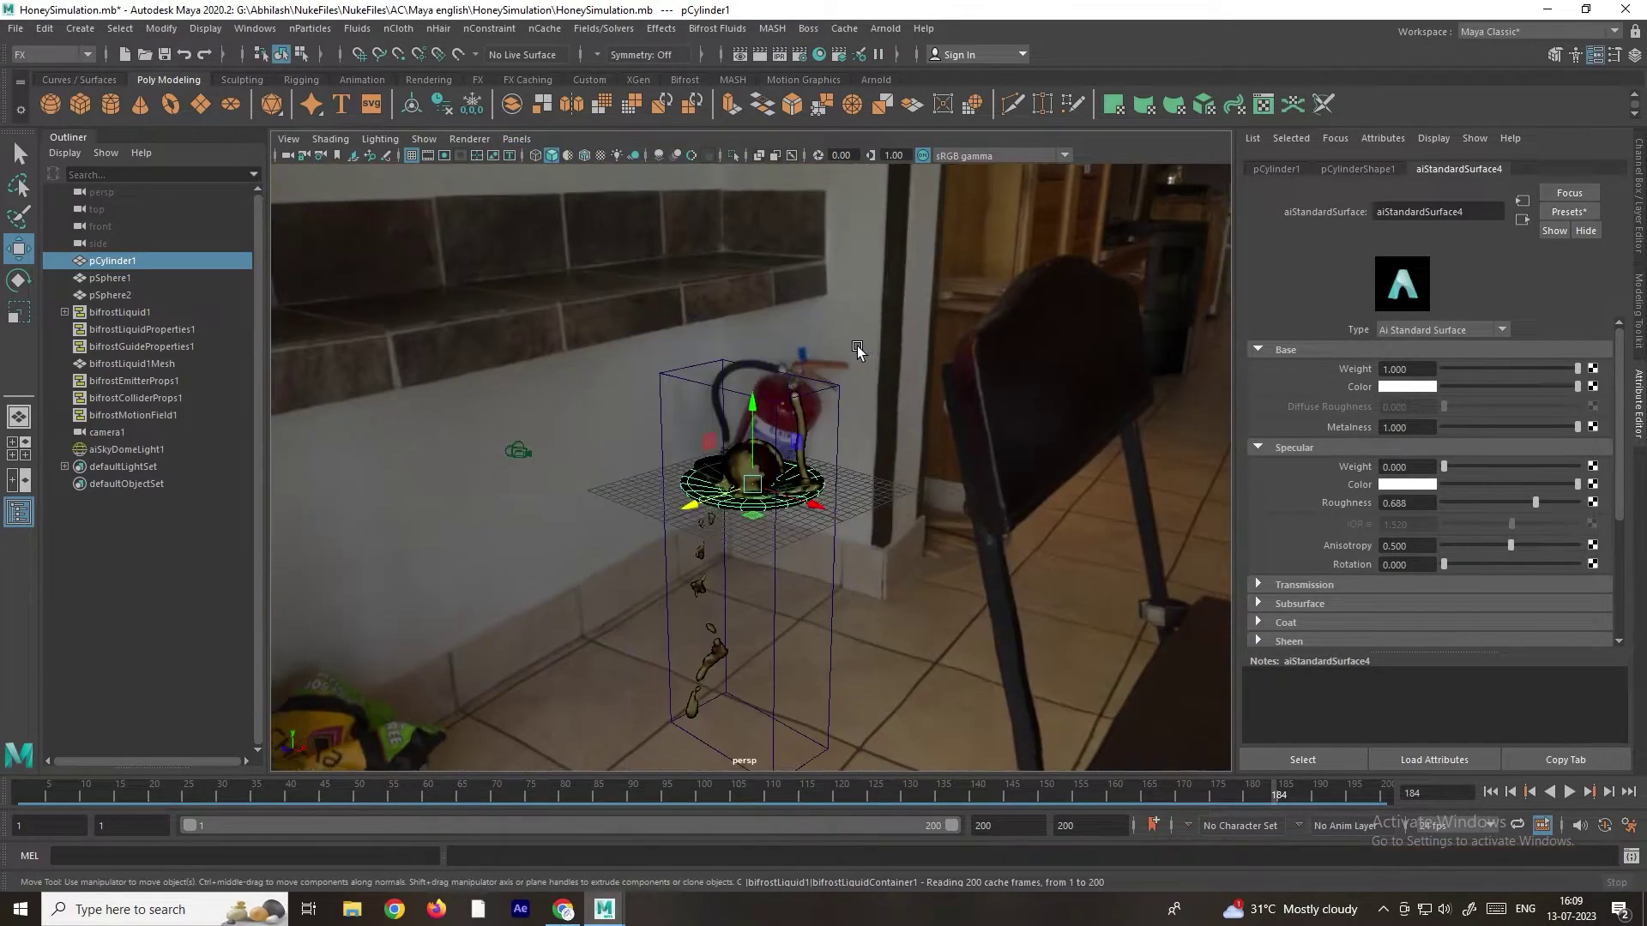
left_click_drag(857, 350, 632, 397, "alt")
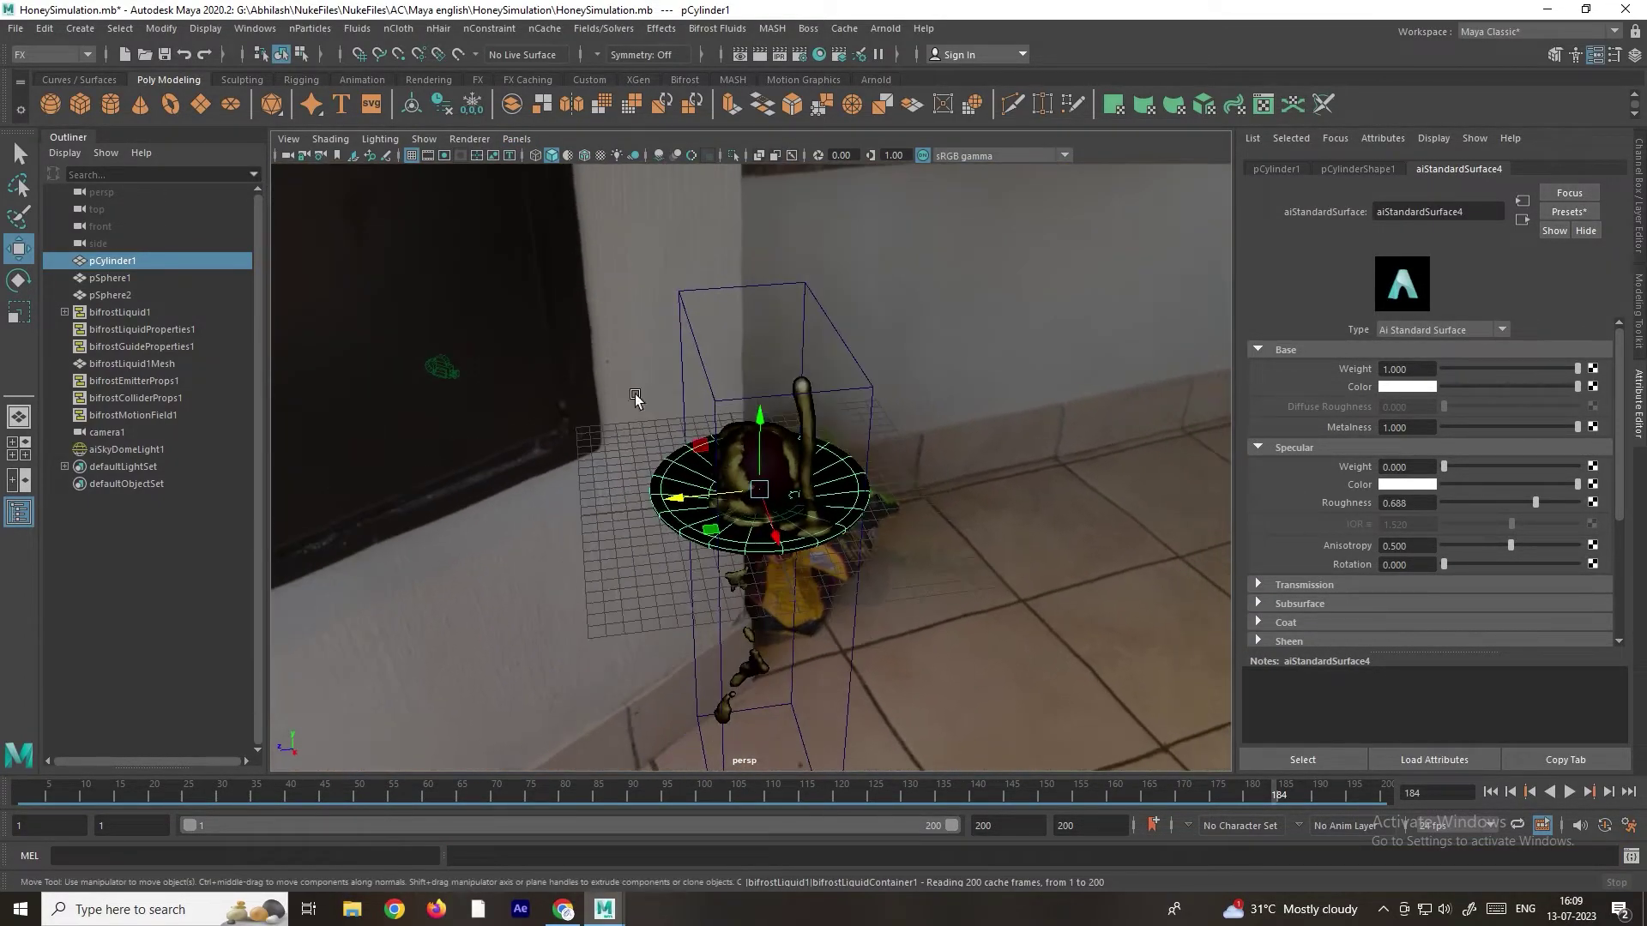
left_click(208, 108)
left_click(574, 418)
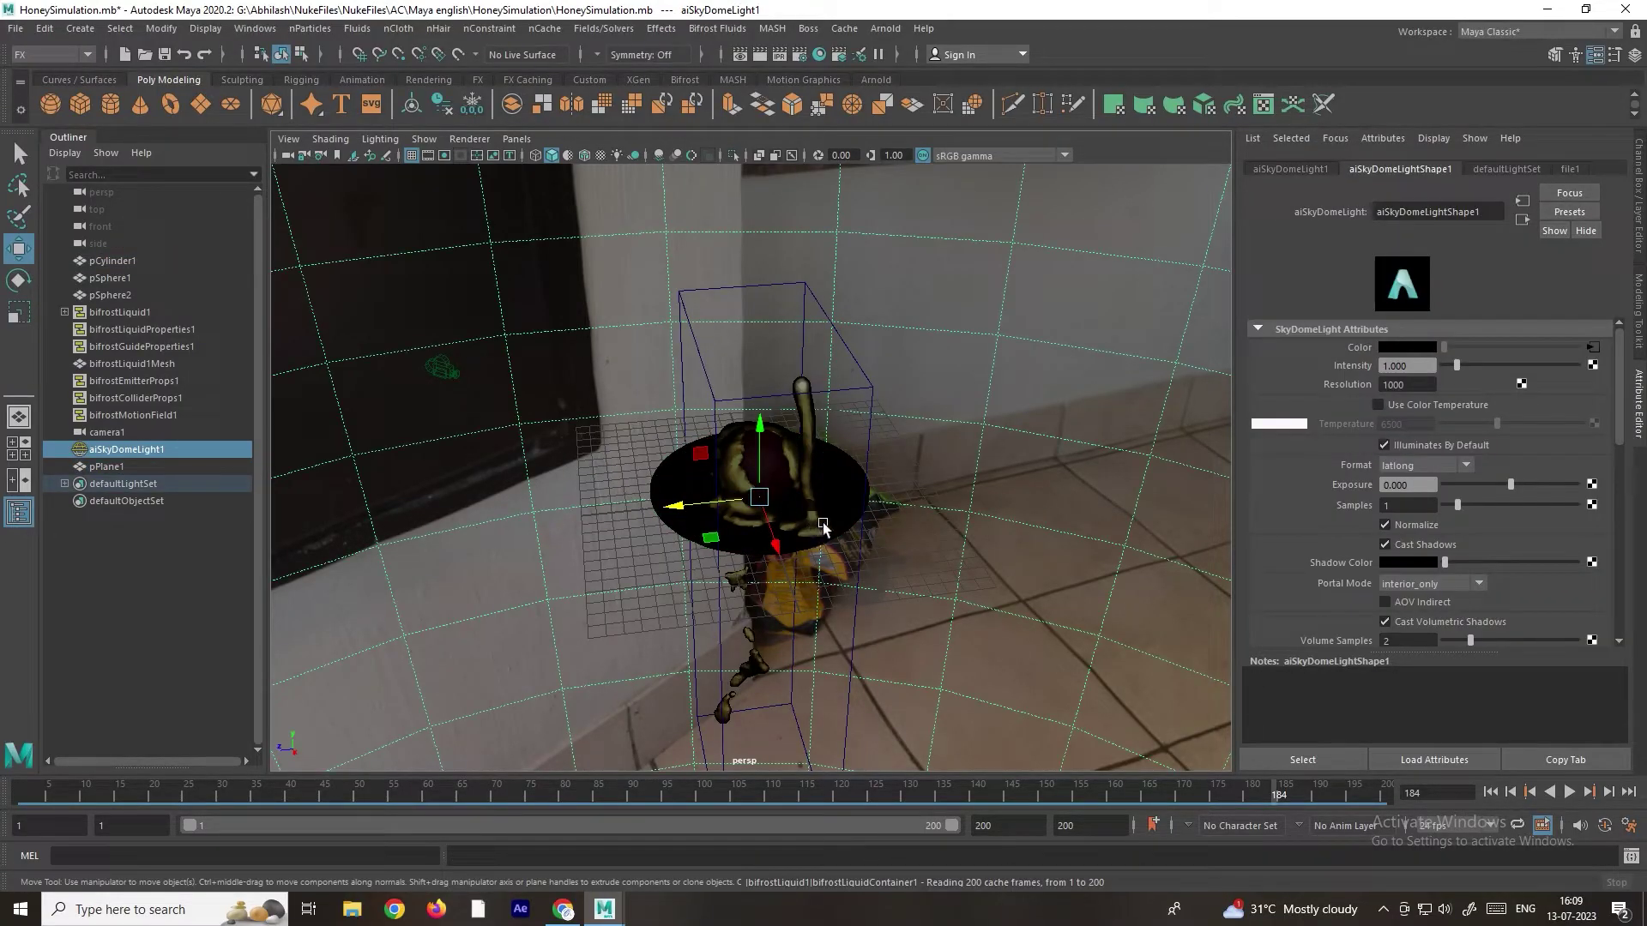
left_click(871, 525)
key("r")
left_click_drag(759, 498, 932, 511)
key("e")
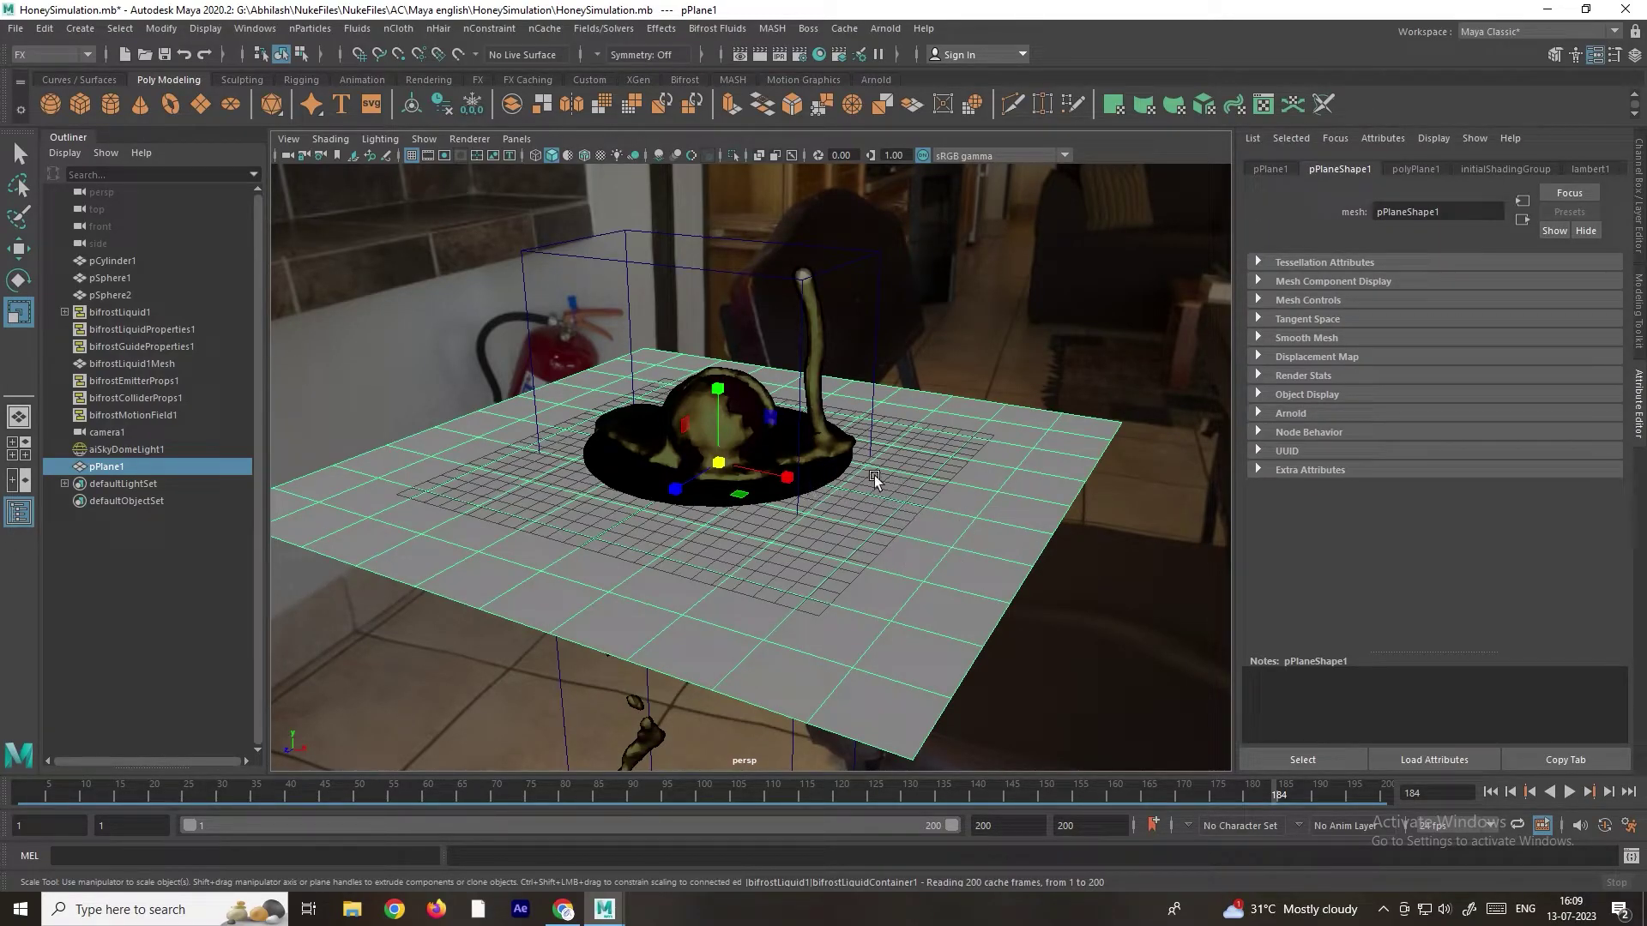
mouse_move(875, 471)
left_mouse_down("alt")
mouse_move(871, 489)
mouse_move(868, 457)
left_mouse_up("alt")
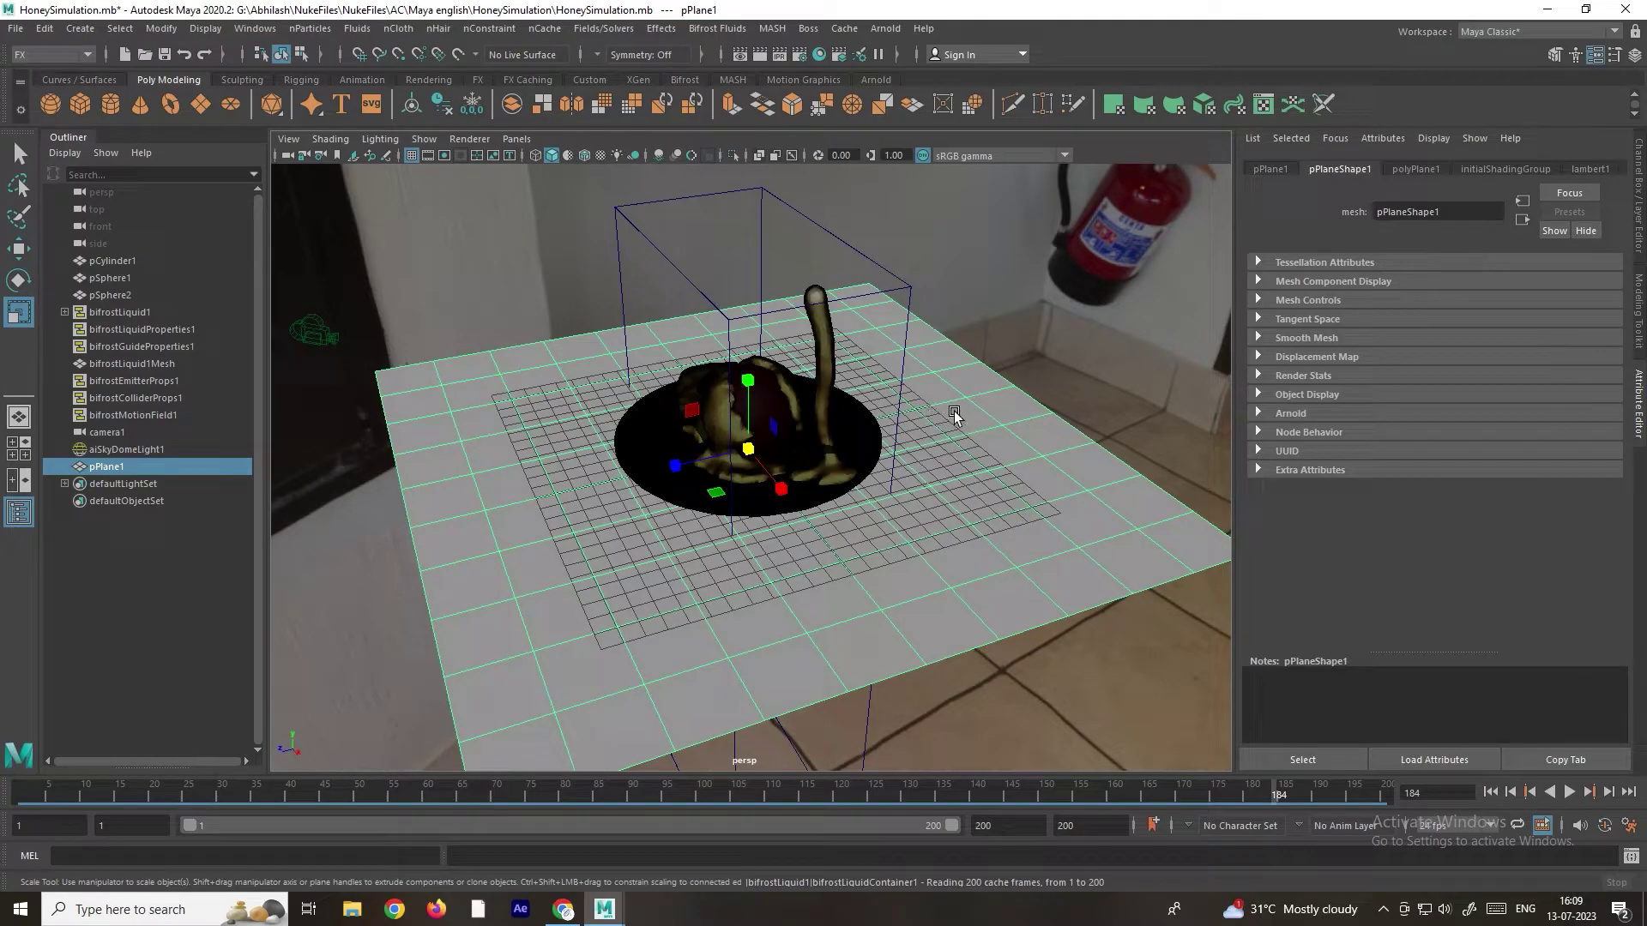
Step: Assign a new aiShadowMatte material to the ground plane and return to the camera1 view
left_click_drag(827, 528, 888, 517, "alt")
right_click_drag(866, 499, 856, 820)
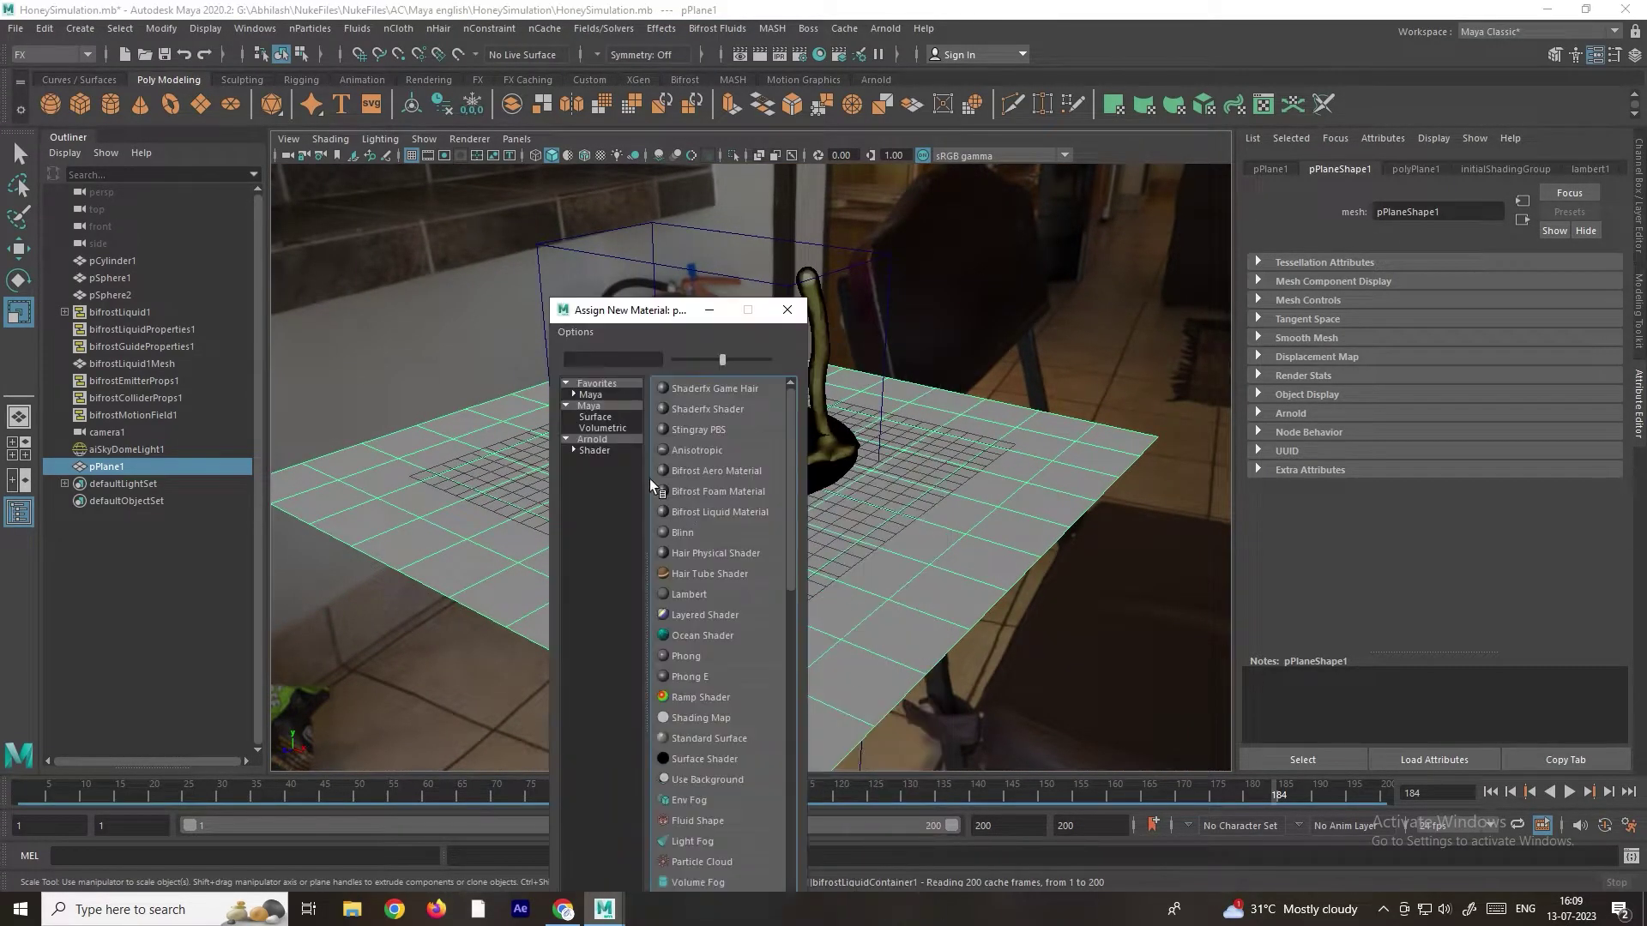
left_click(610, 441)
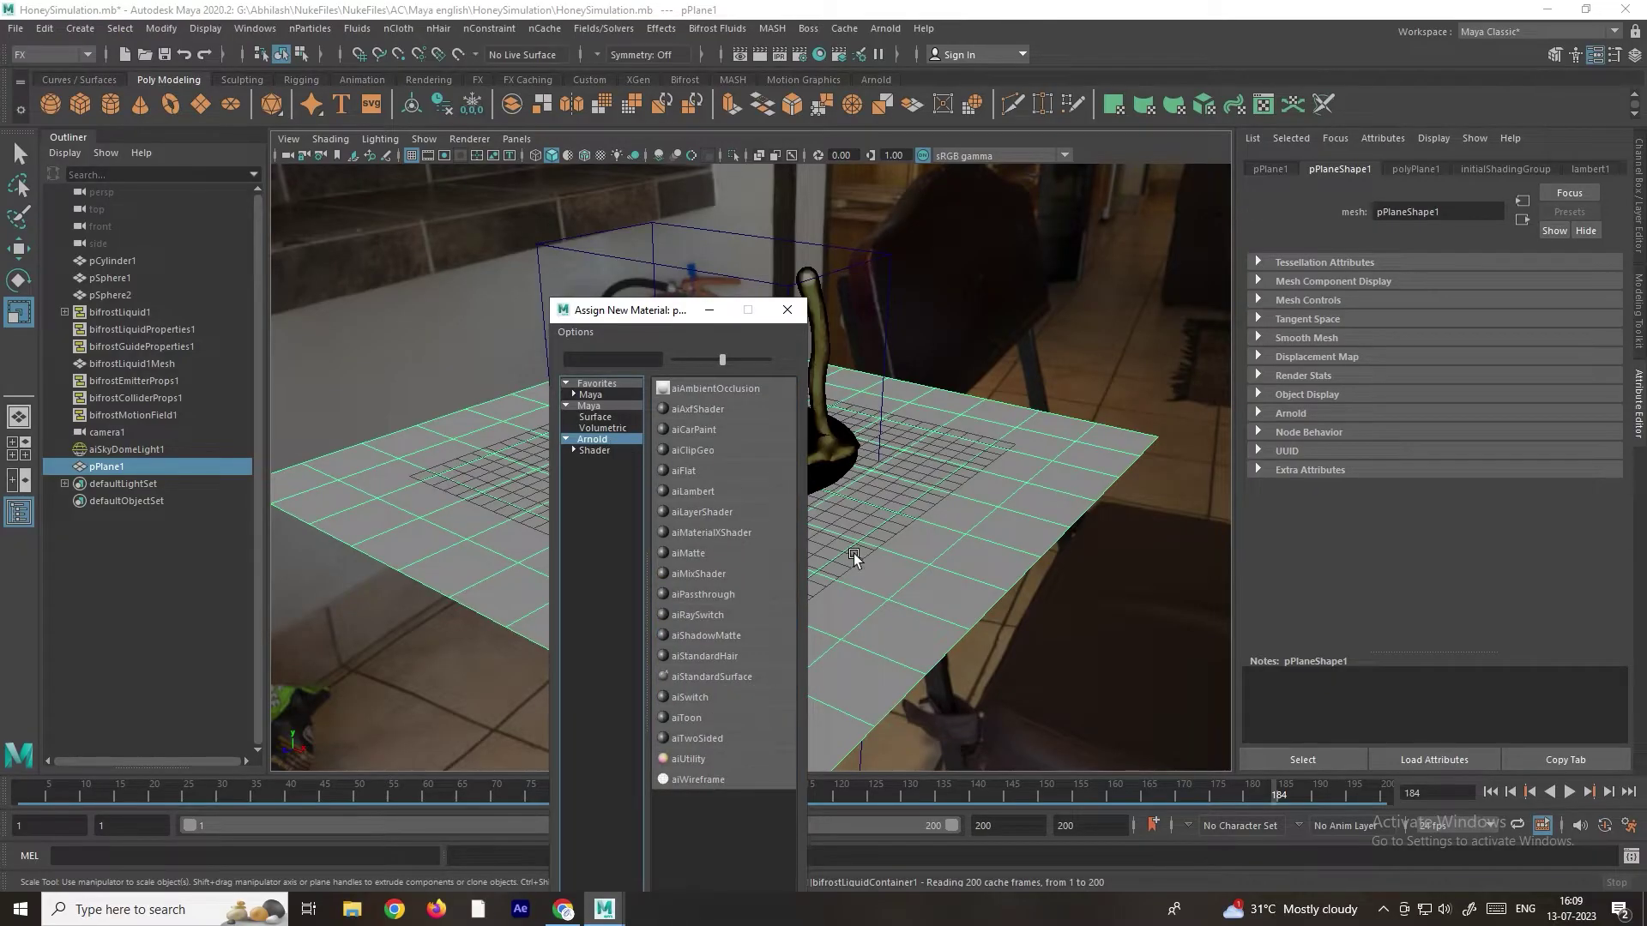
left_click(701, 634)
left_click_drag(897, 569, 797, 446, "alt")
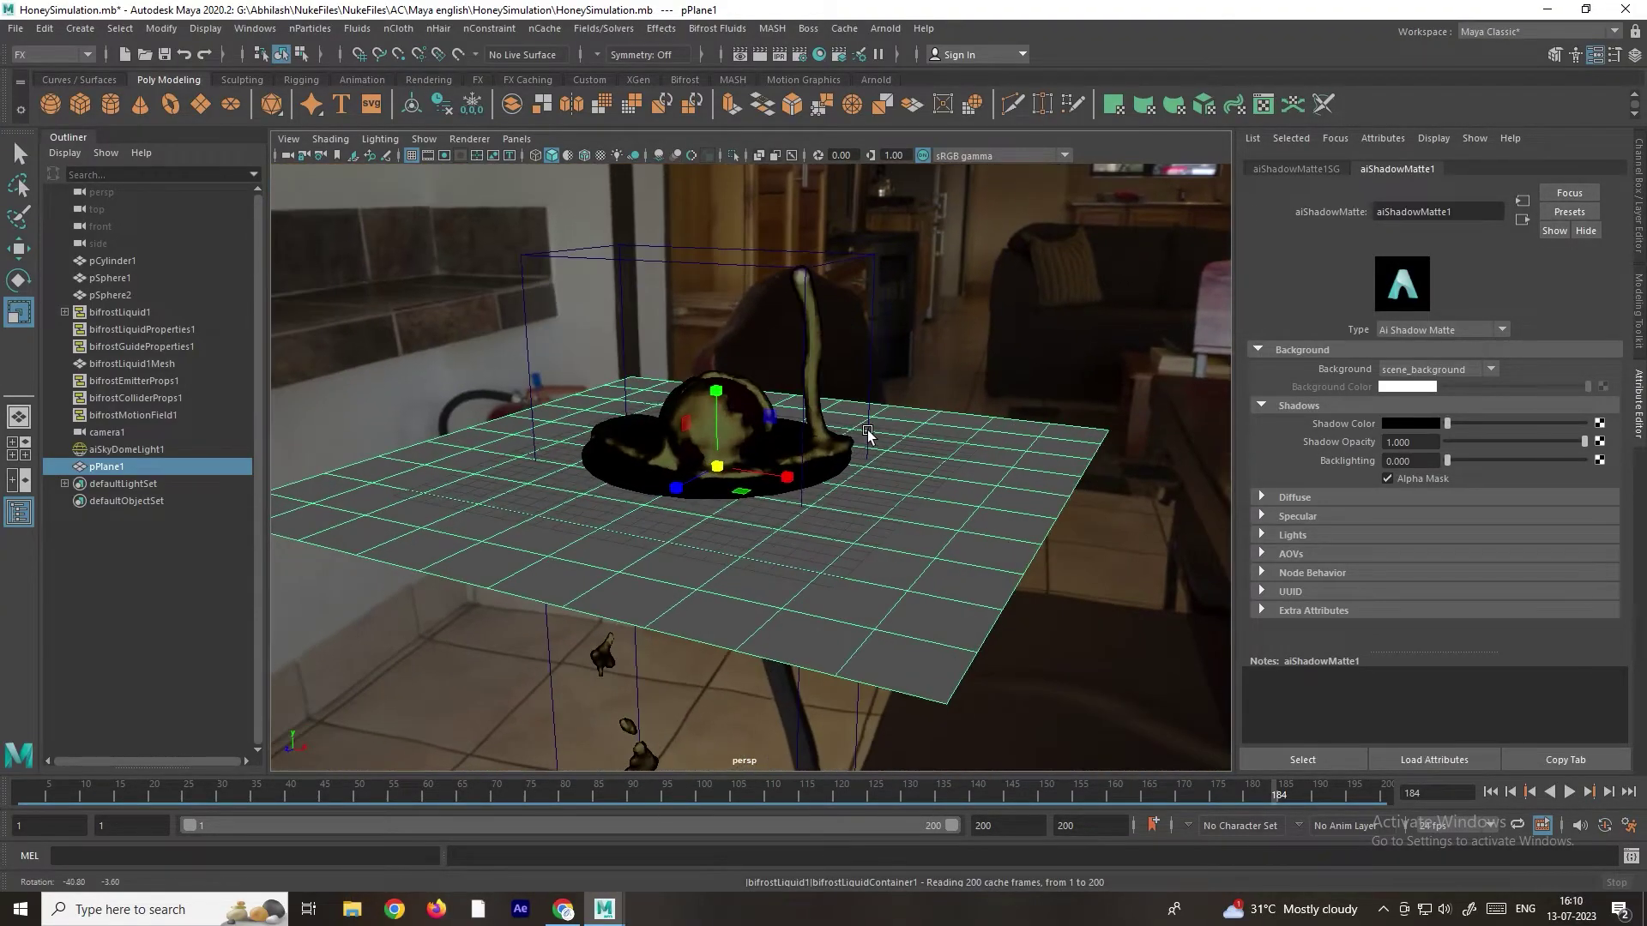
left_click(517, 139)
mouse_move(557, 159)
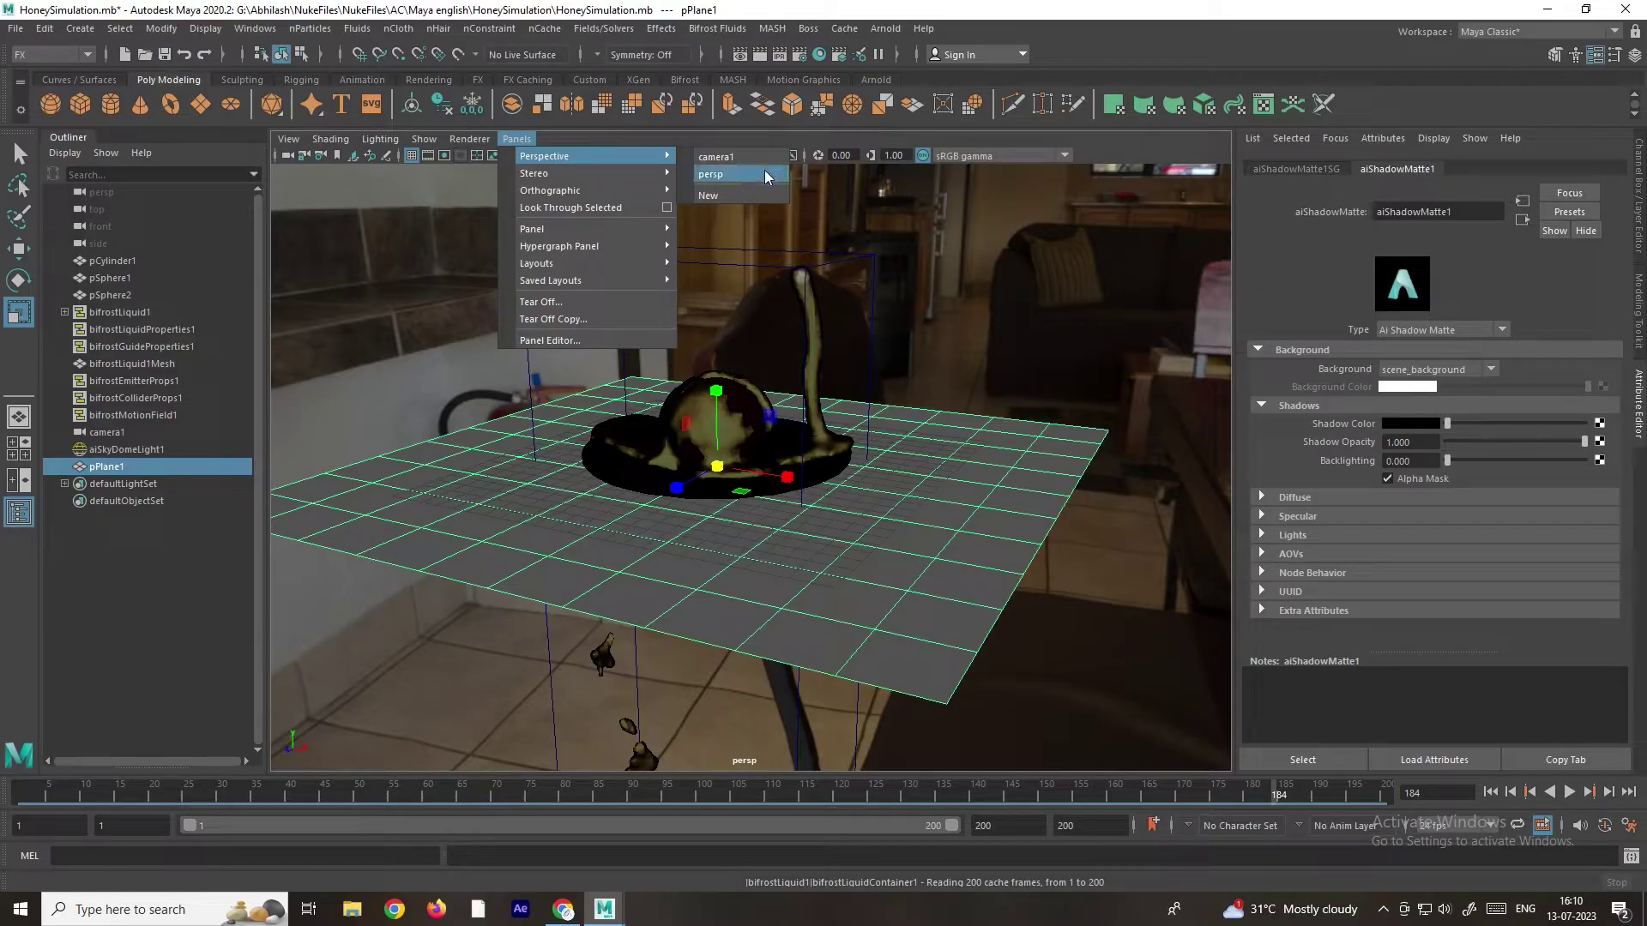
left_click(738, 158)
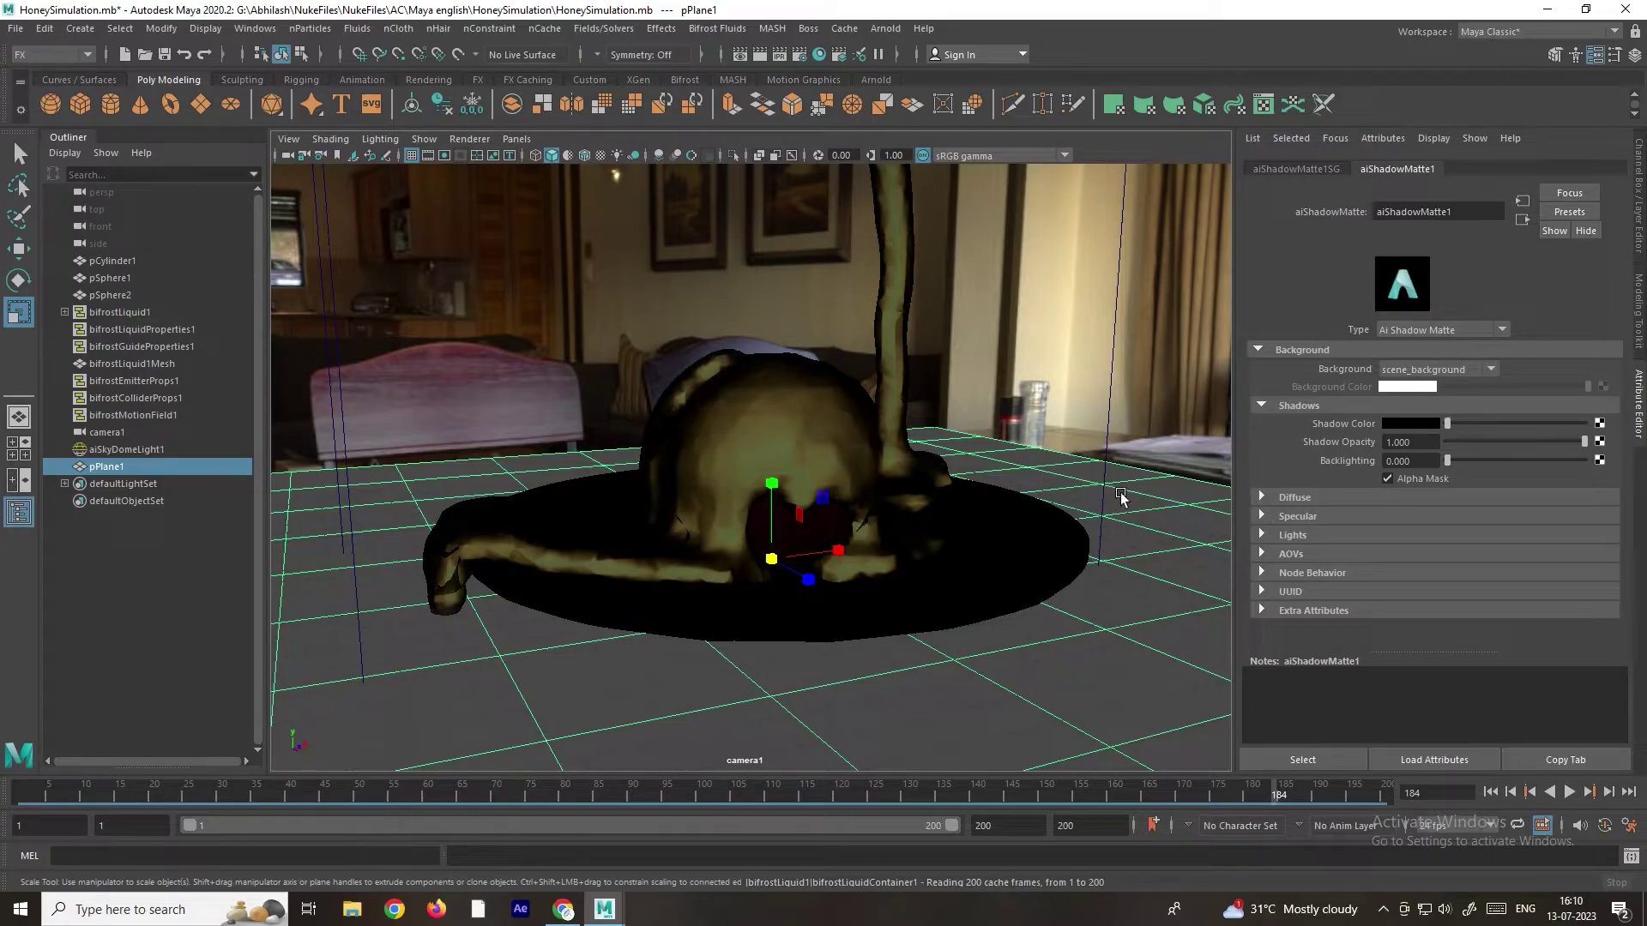
Step: Add a directional light, move it above and to one side of the sphere, and rotate it down toward the plate
left_click(756, 280)
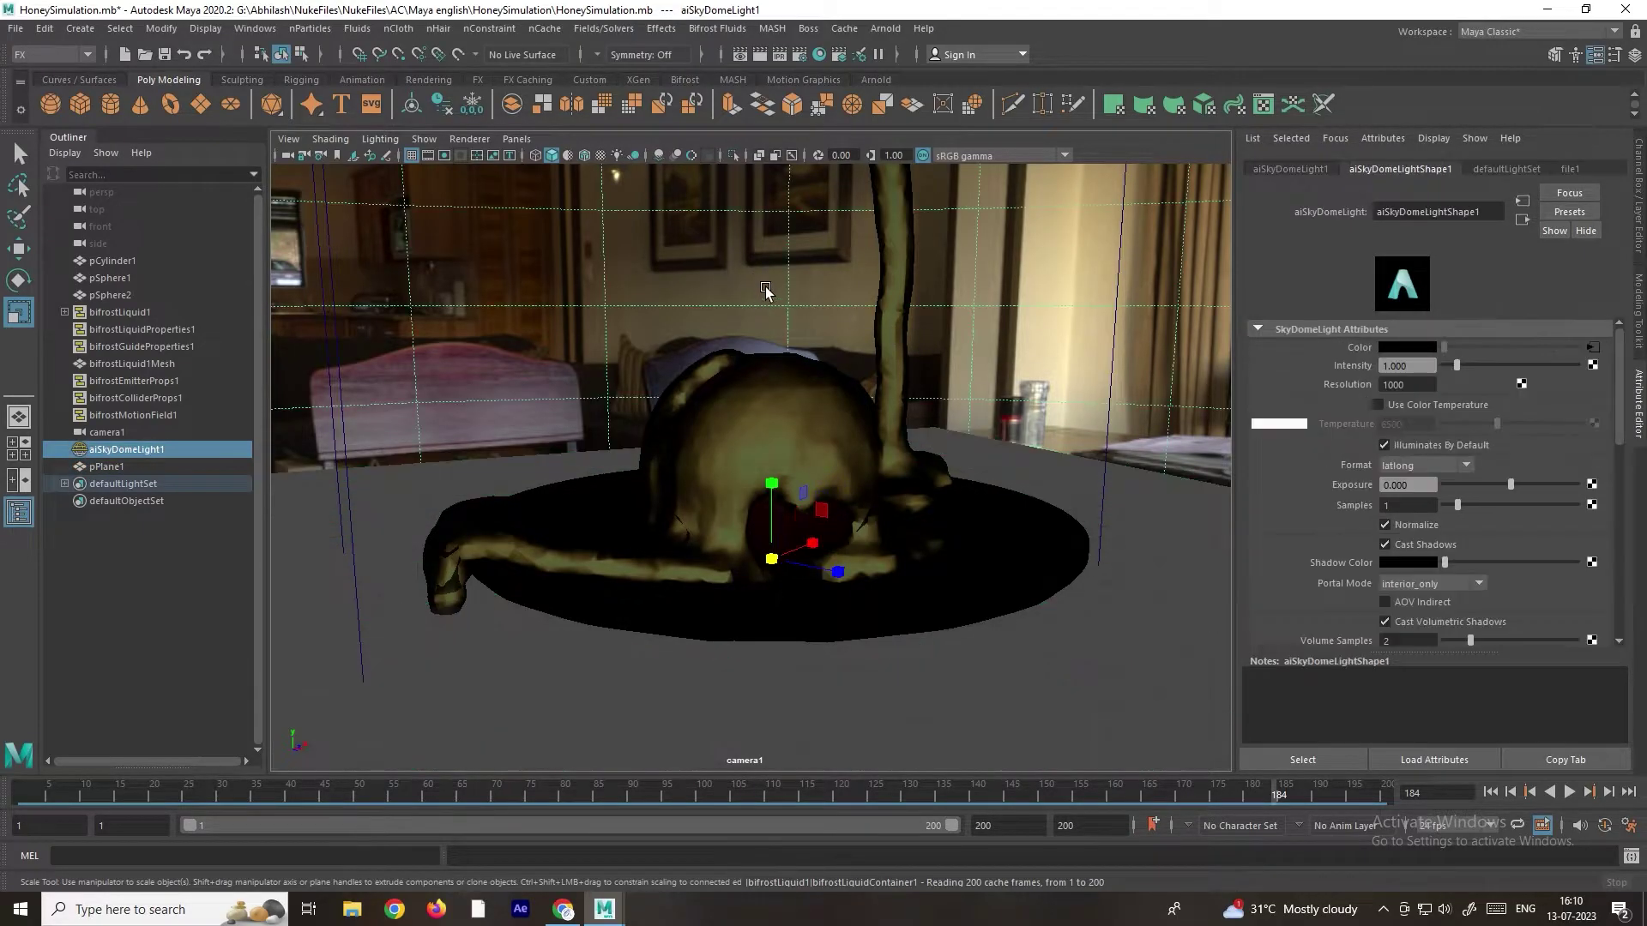
left_click(80, 29)
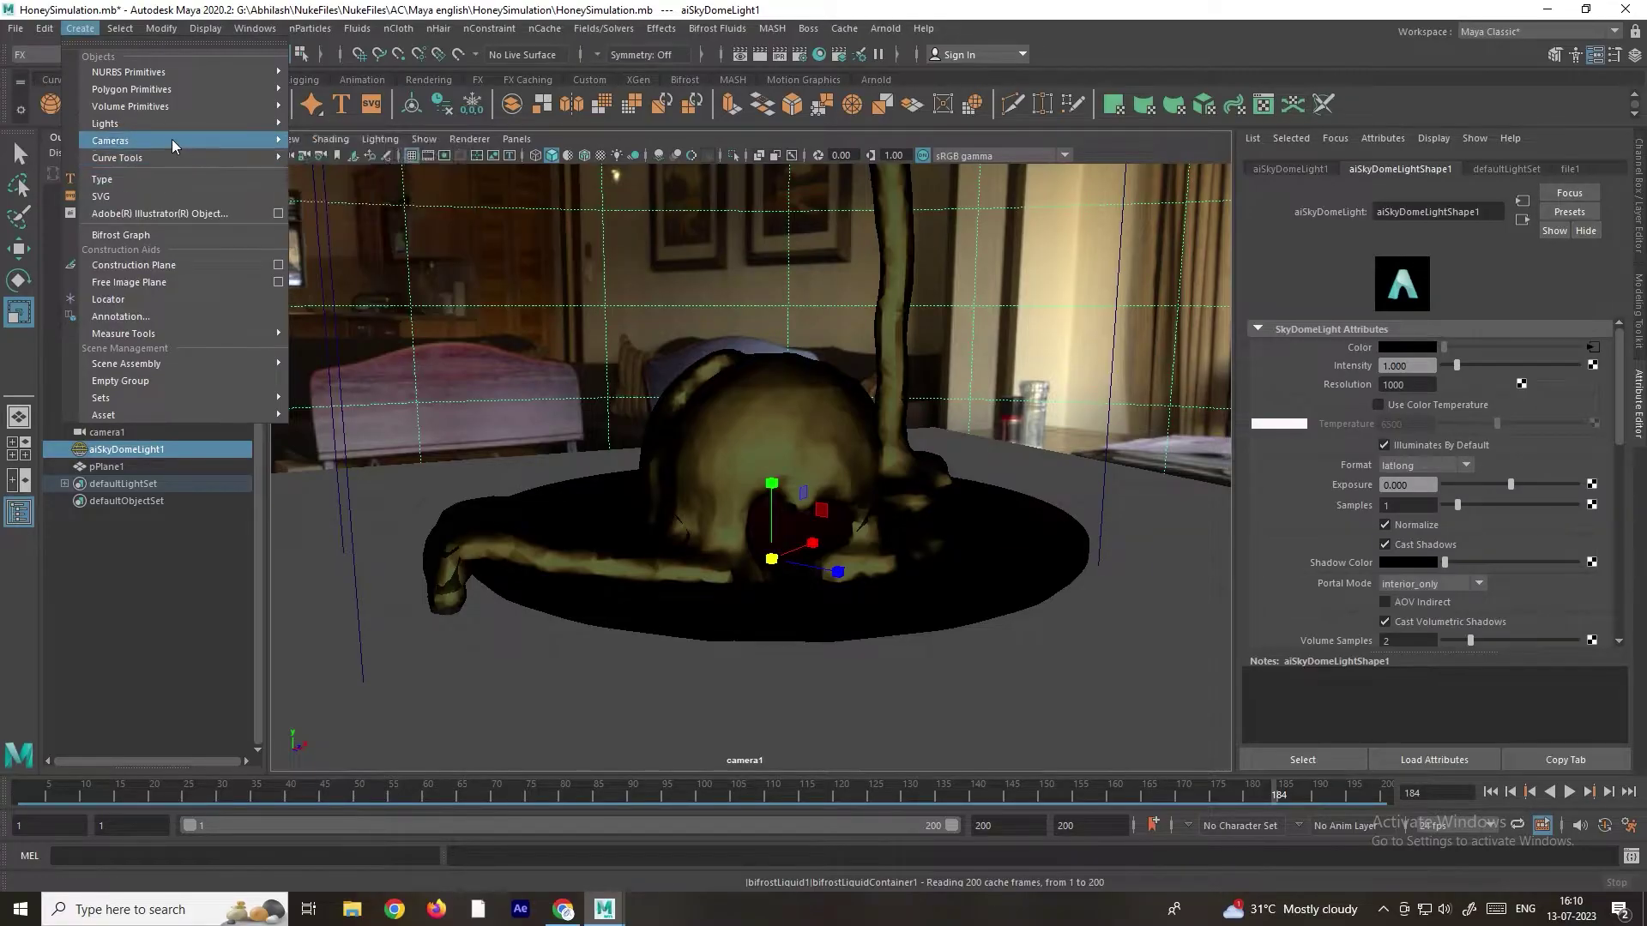
mouse_move(190, 126)
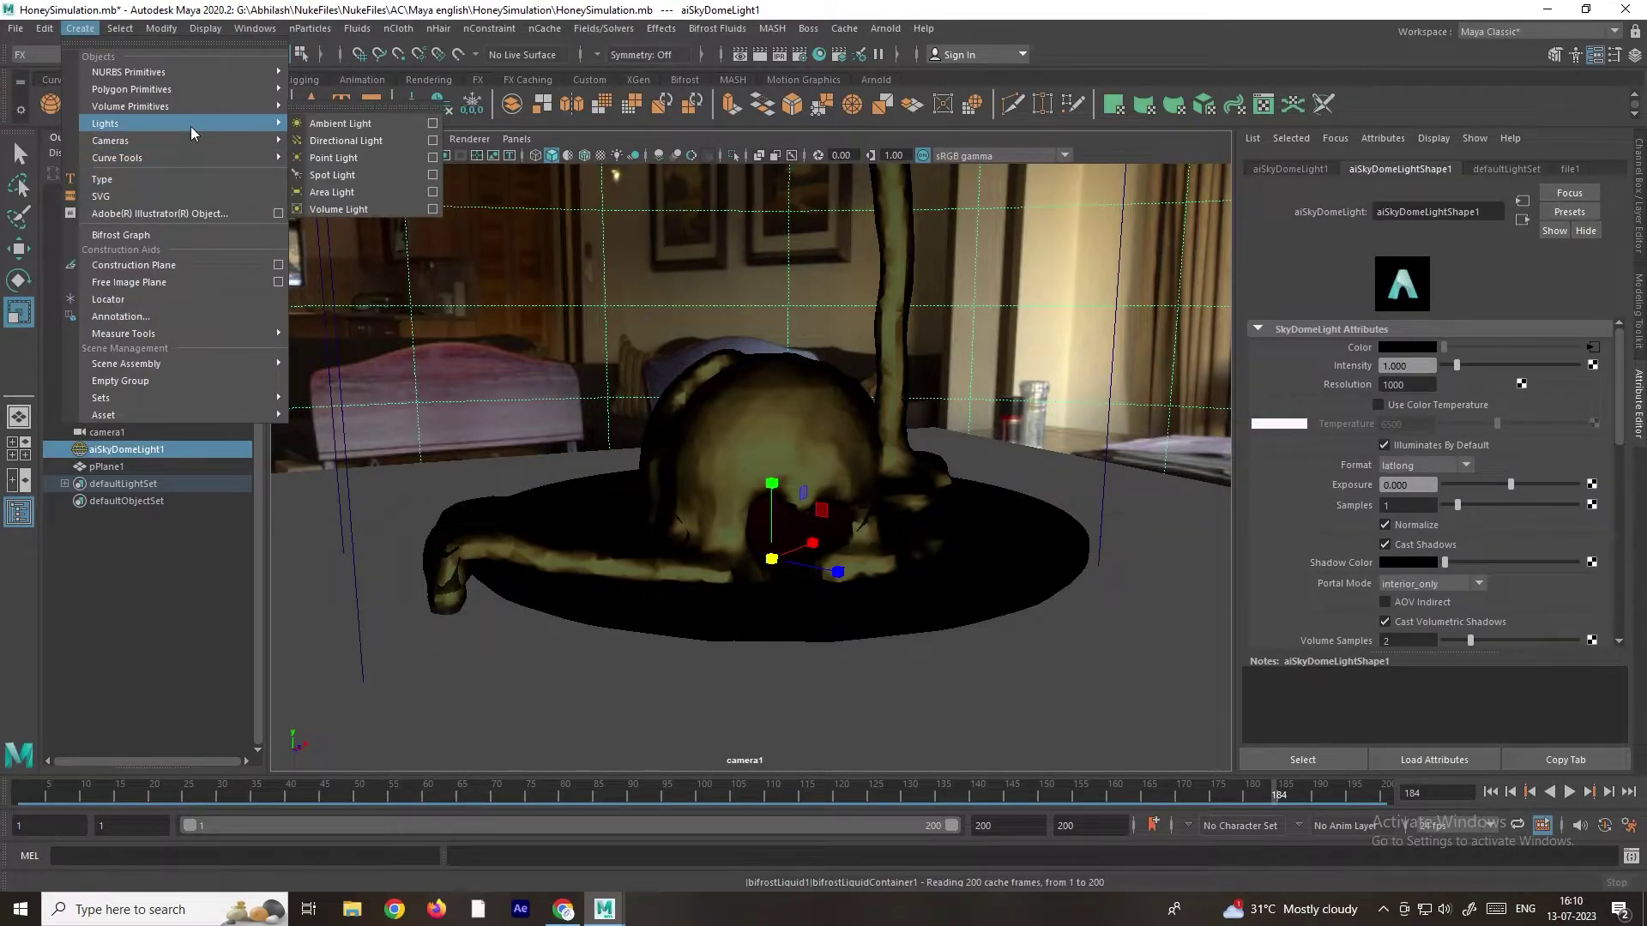
left_click(343, 154)
key("w")
left_click_drag(771, 523, 510, 287)
key("e")
key("w")
key("e")
left_click_drag(393, 238, 439, 203)
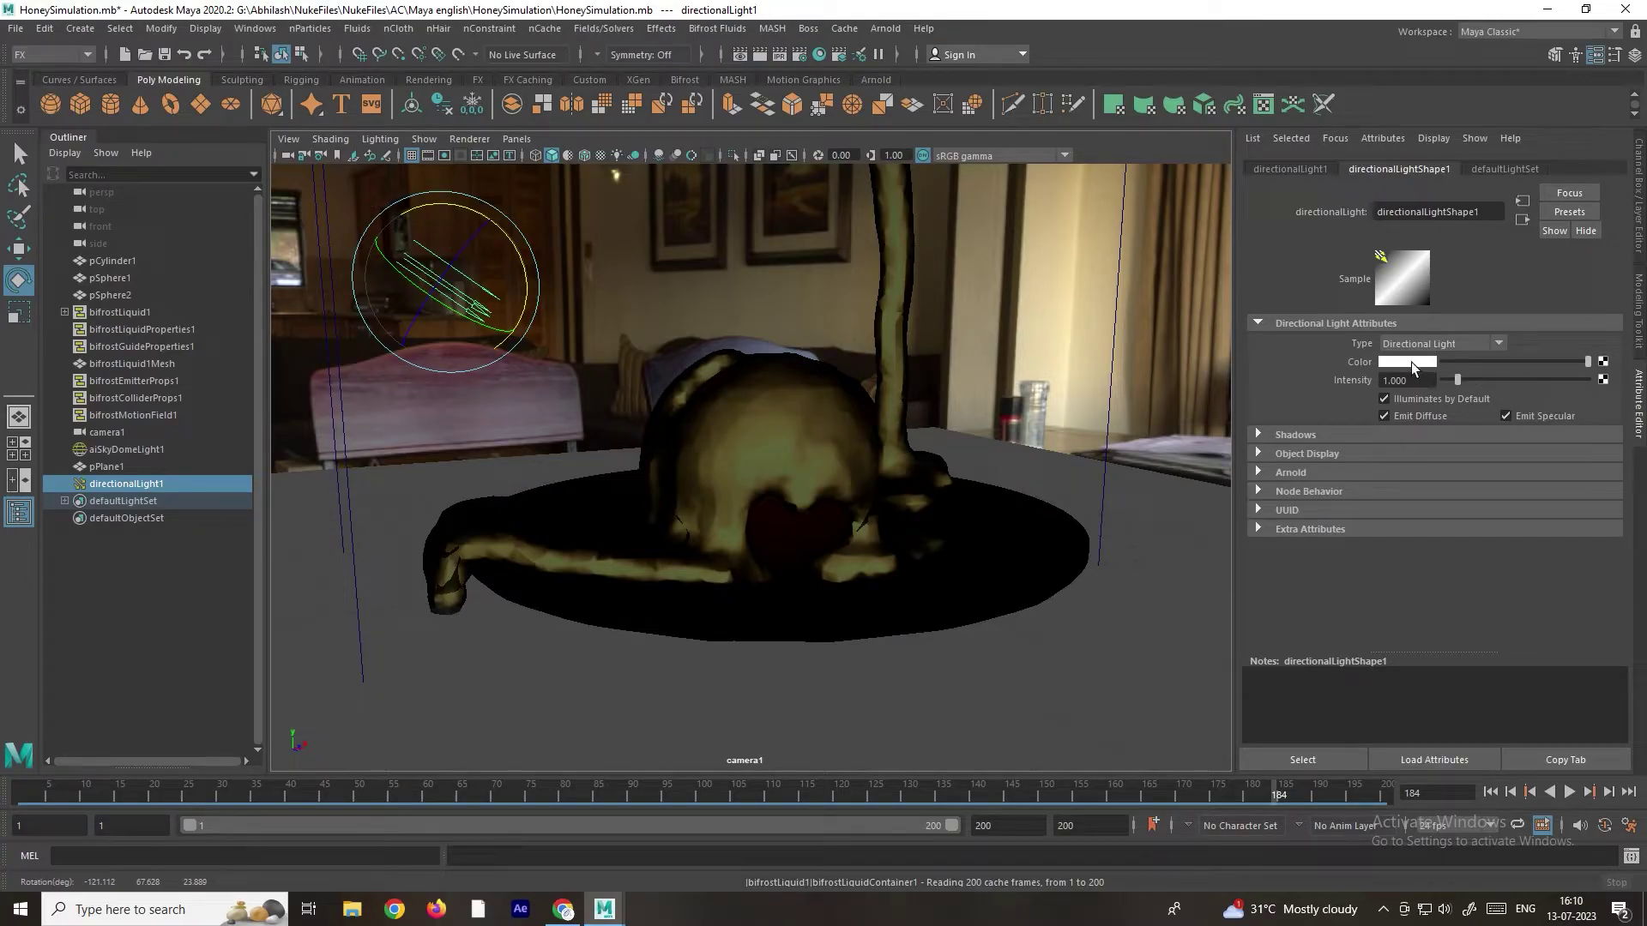
Step: Set the directional light's intensity to 2
left_click_drag(1412, 380, 1359, 375)
type("2")
key("Return")
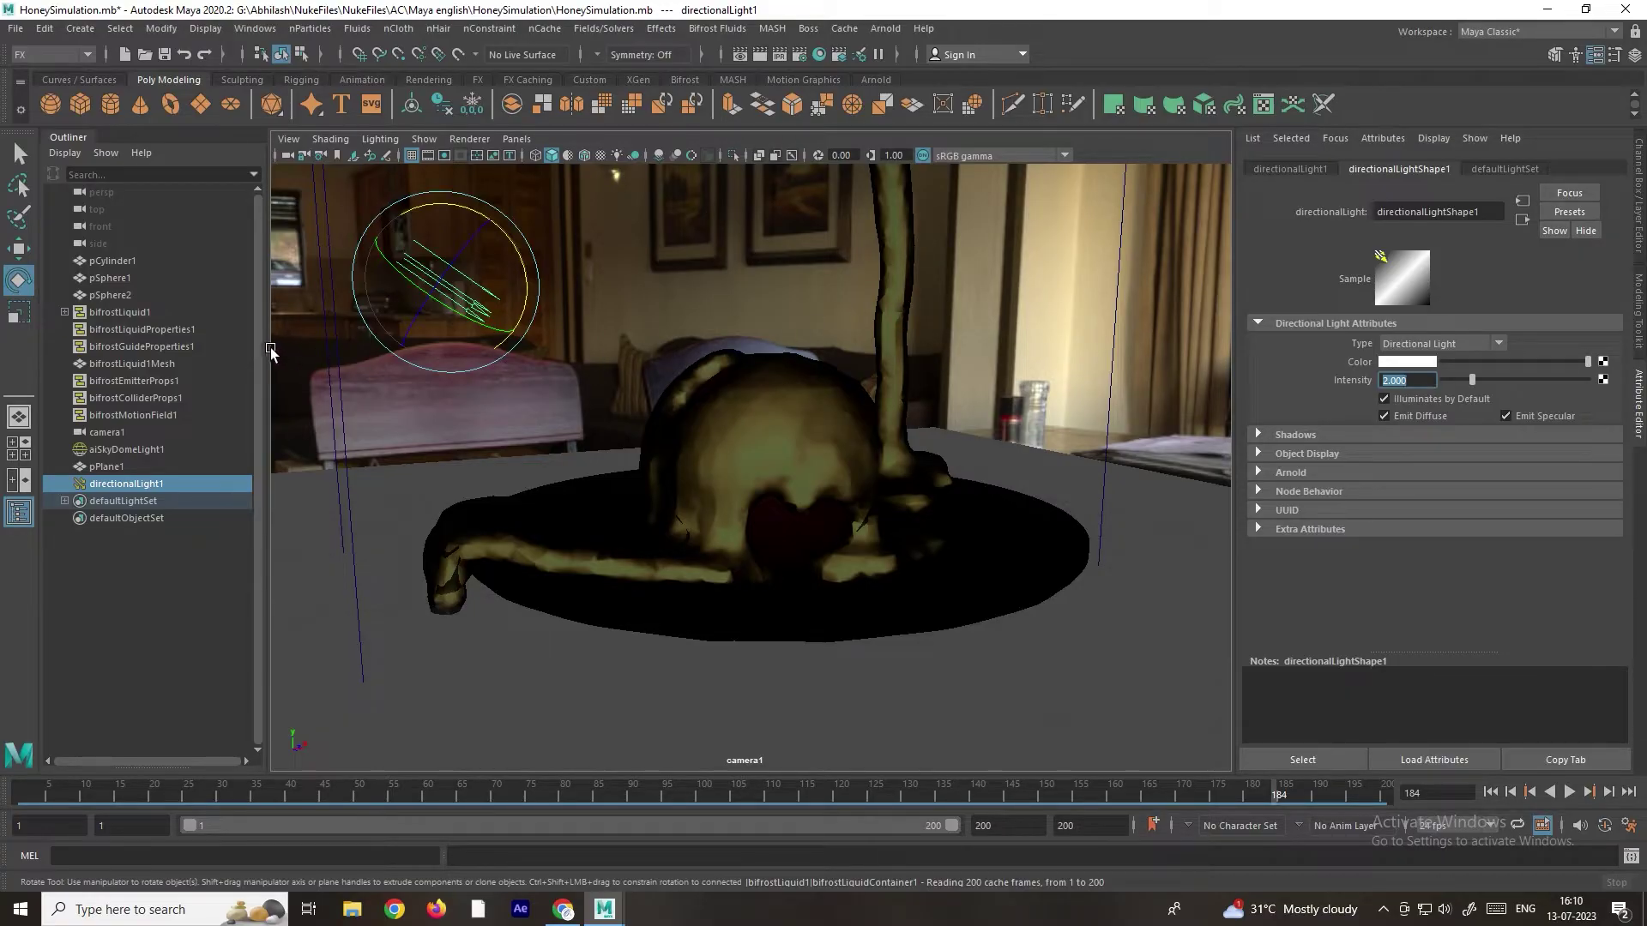
Step: Check the Bifrost liquid's shape attributes and the Master Voxel Size in its liquid properties
left_click(144, 313)
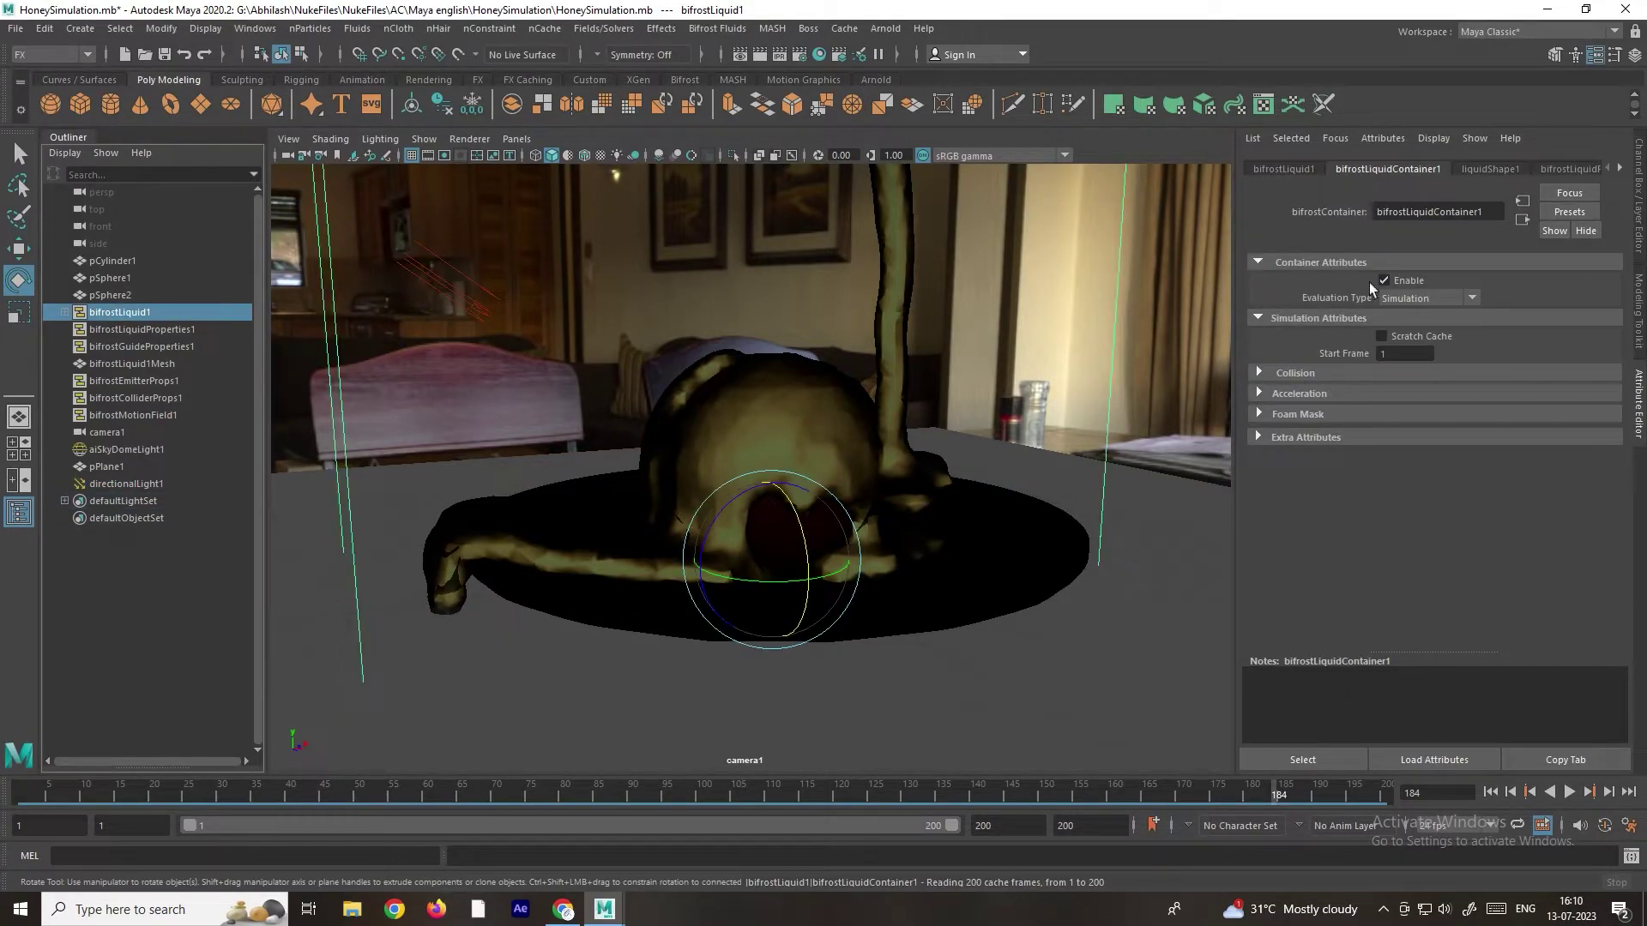
left_click(1506, 167)
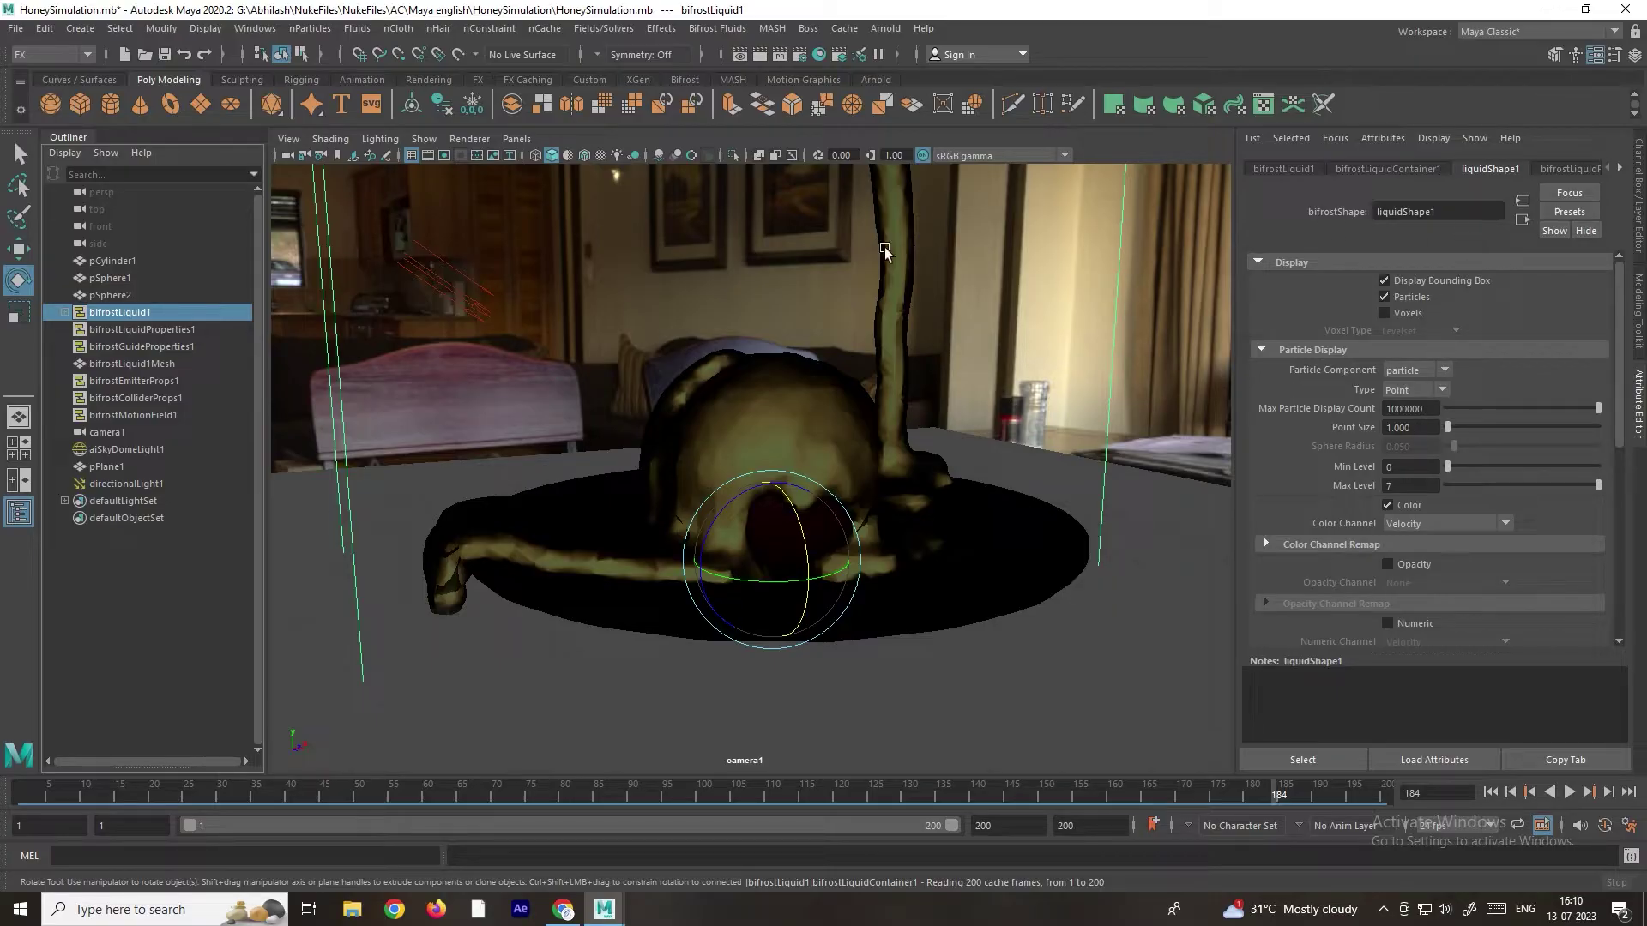
left_click(173, 332)
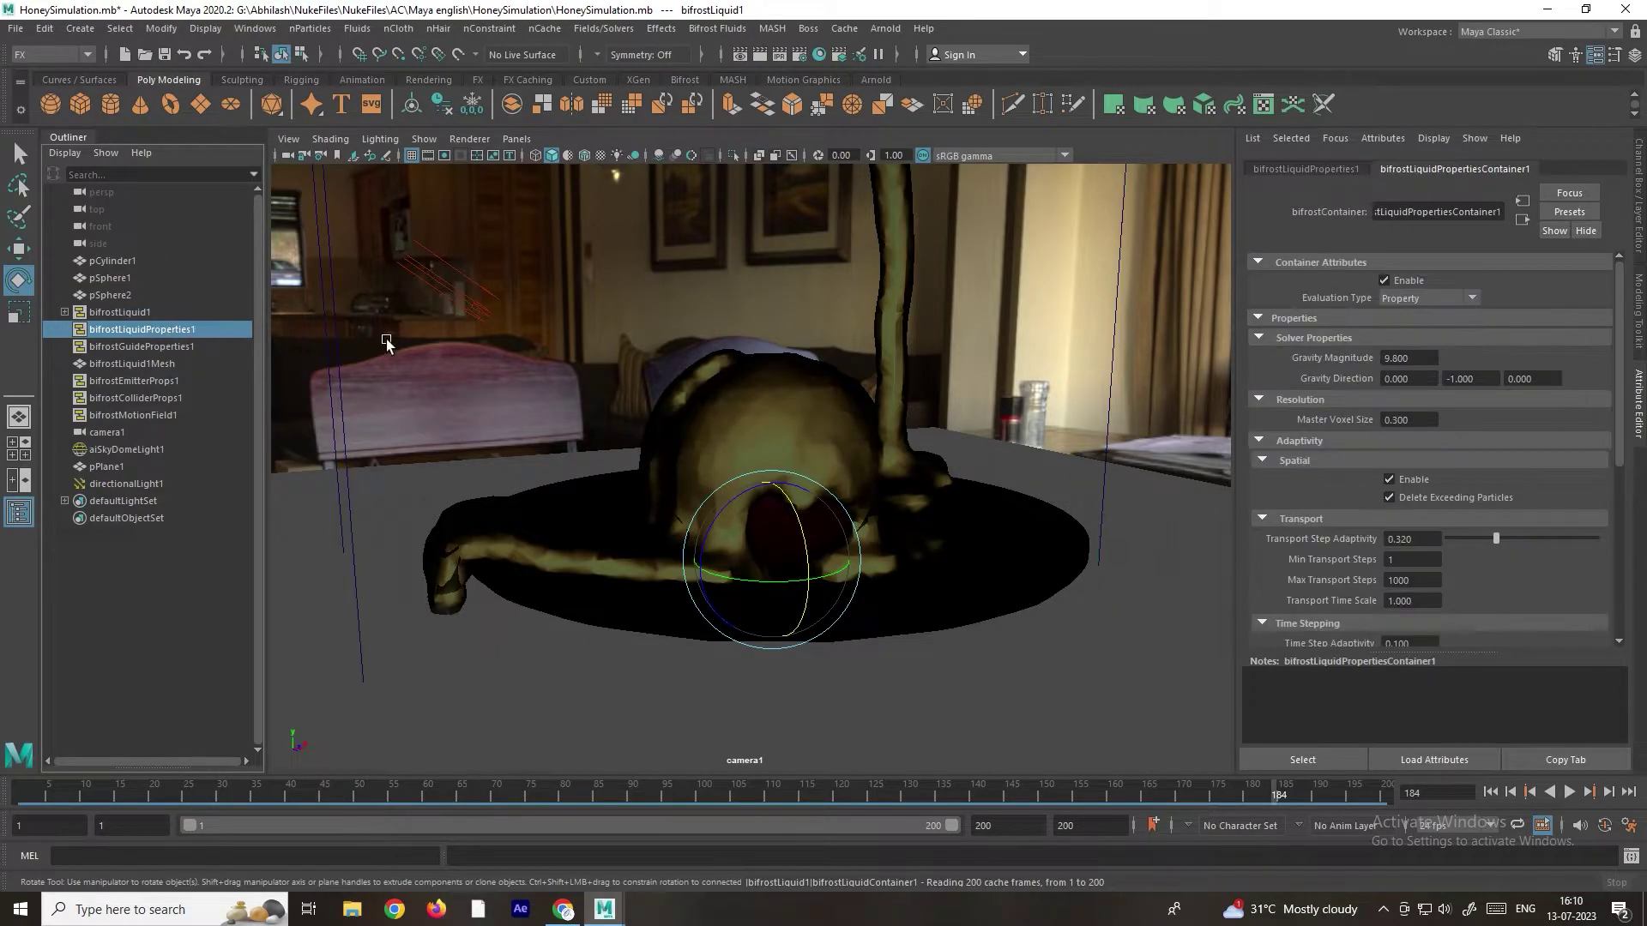
left_click(1415, 420)
key("Return")
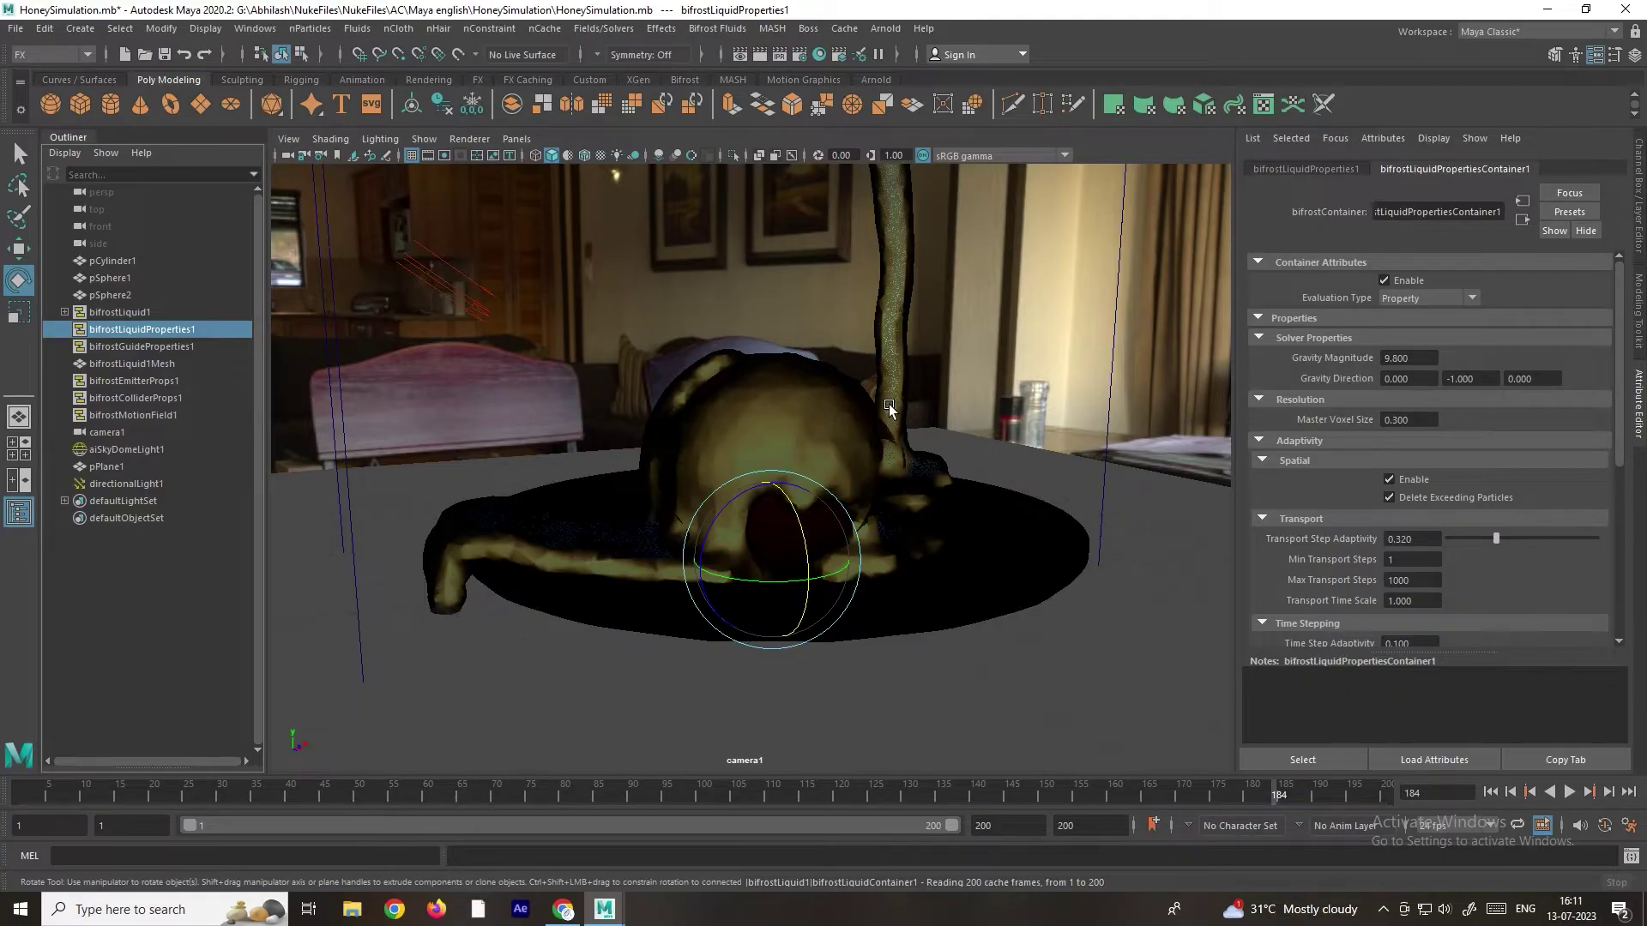
Step: Render frame 184 through camera1 with the directional light and shadow plane, and inspect the plate's shading and noise up close
left_click(755, 54)
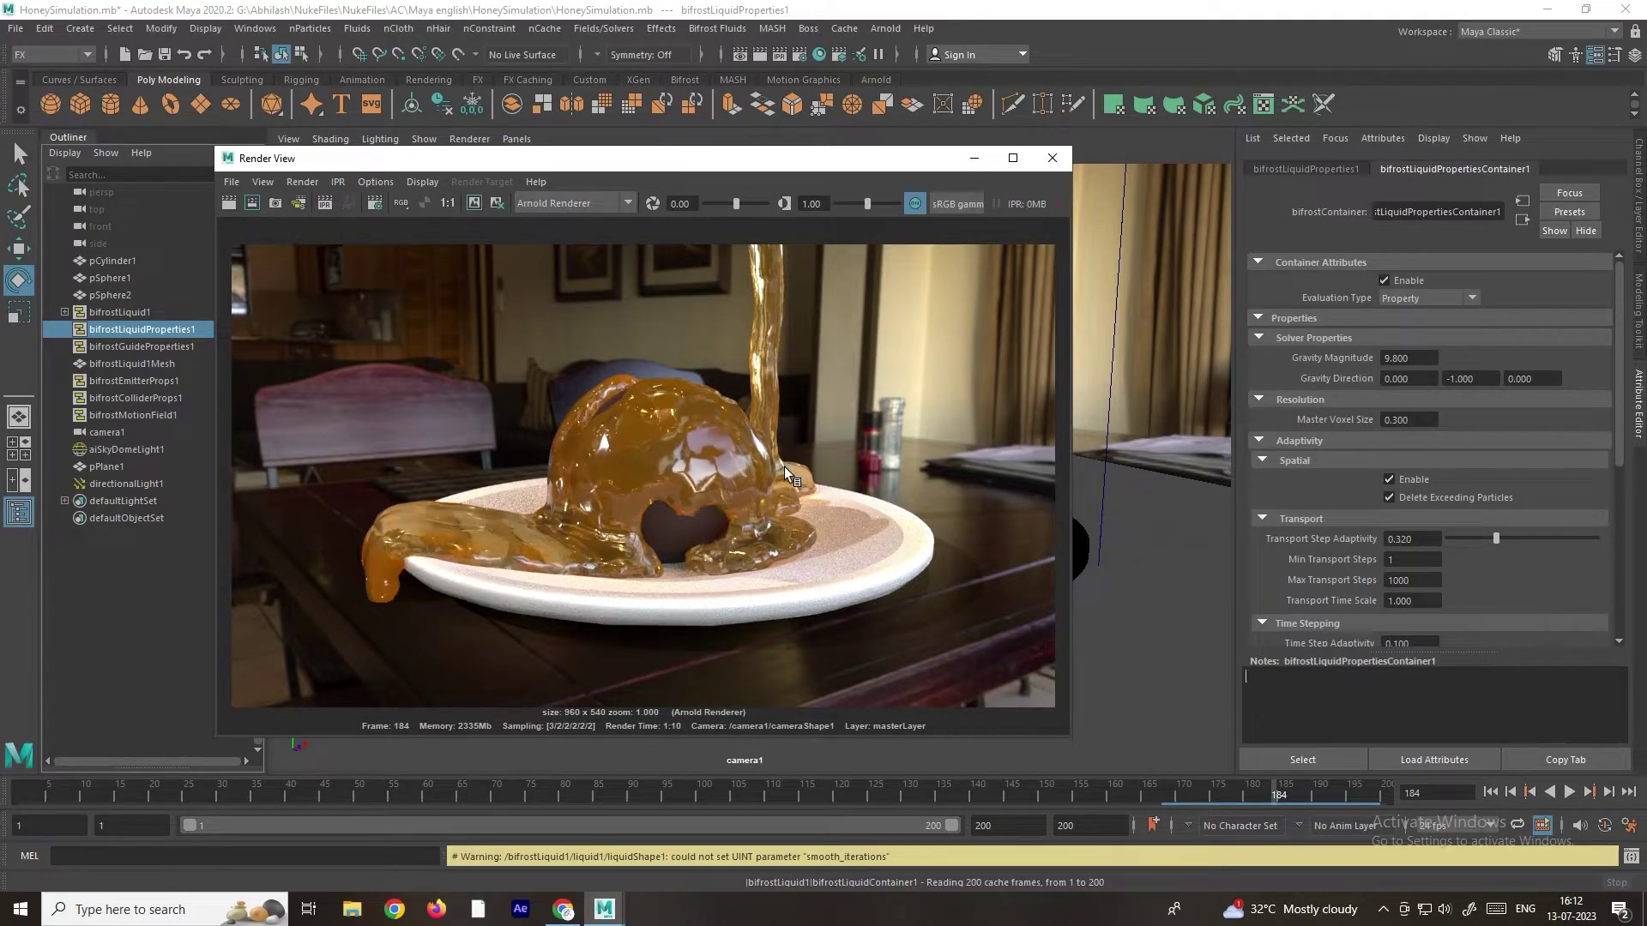
scroll(866, 533, "up", 5)
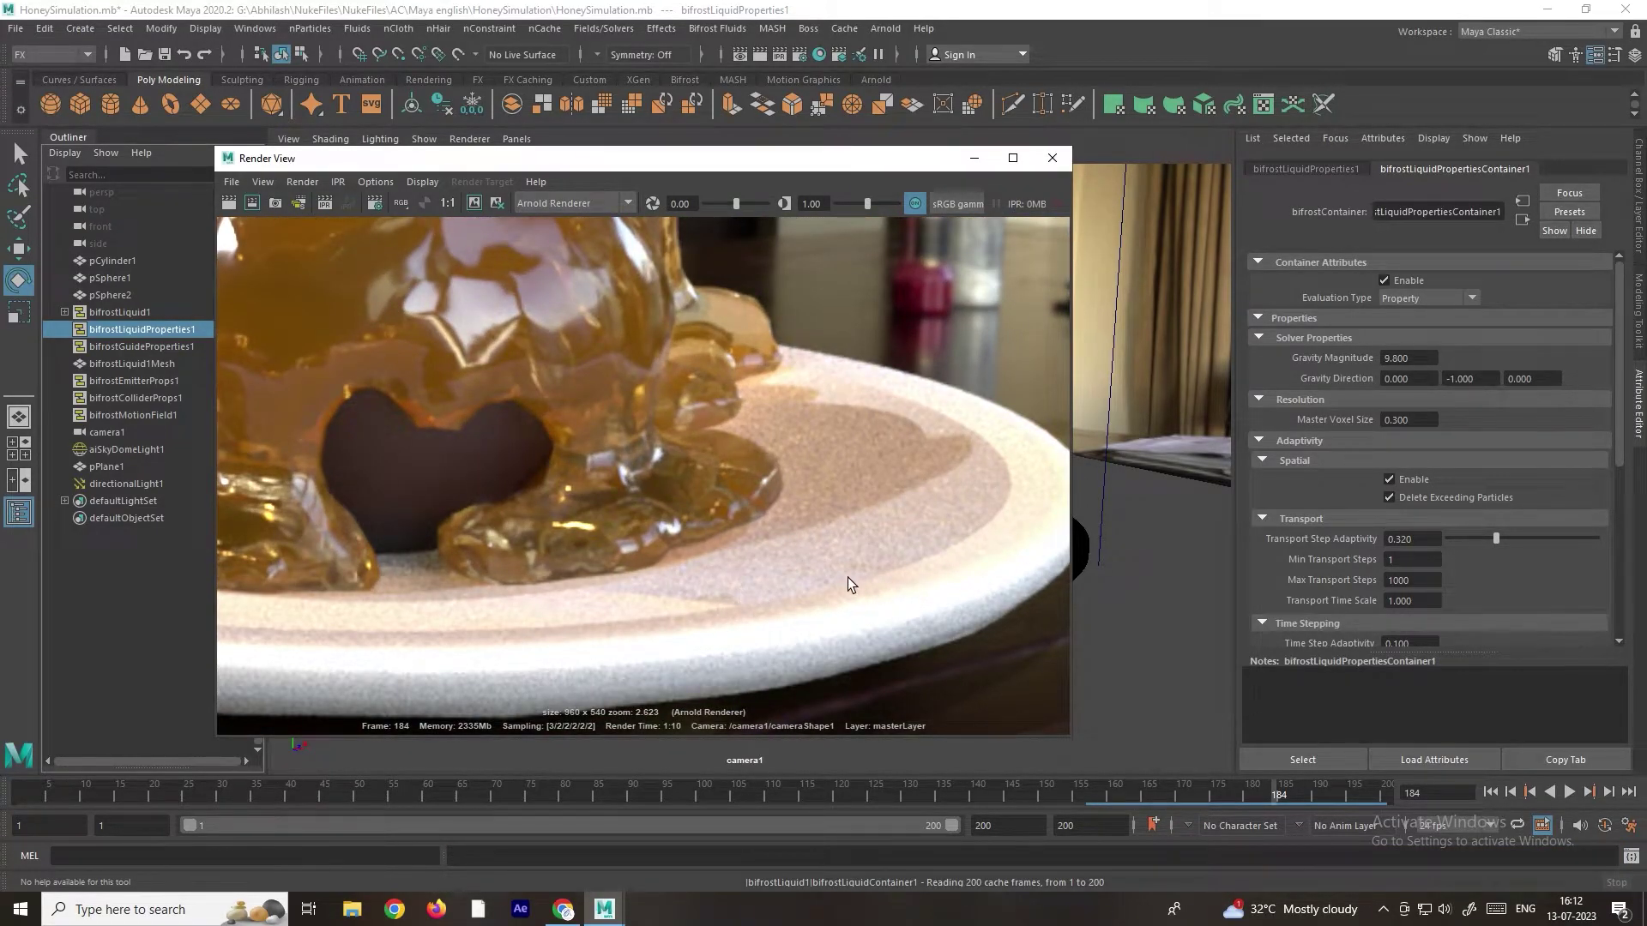
scroll(854, 549, "down", 3)
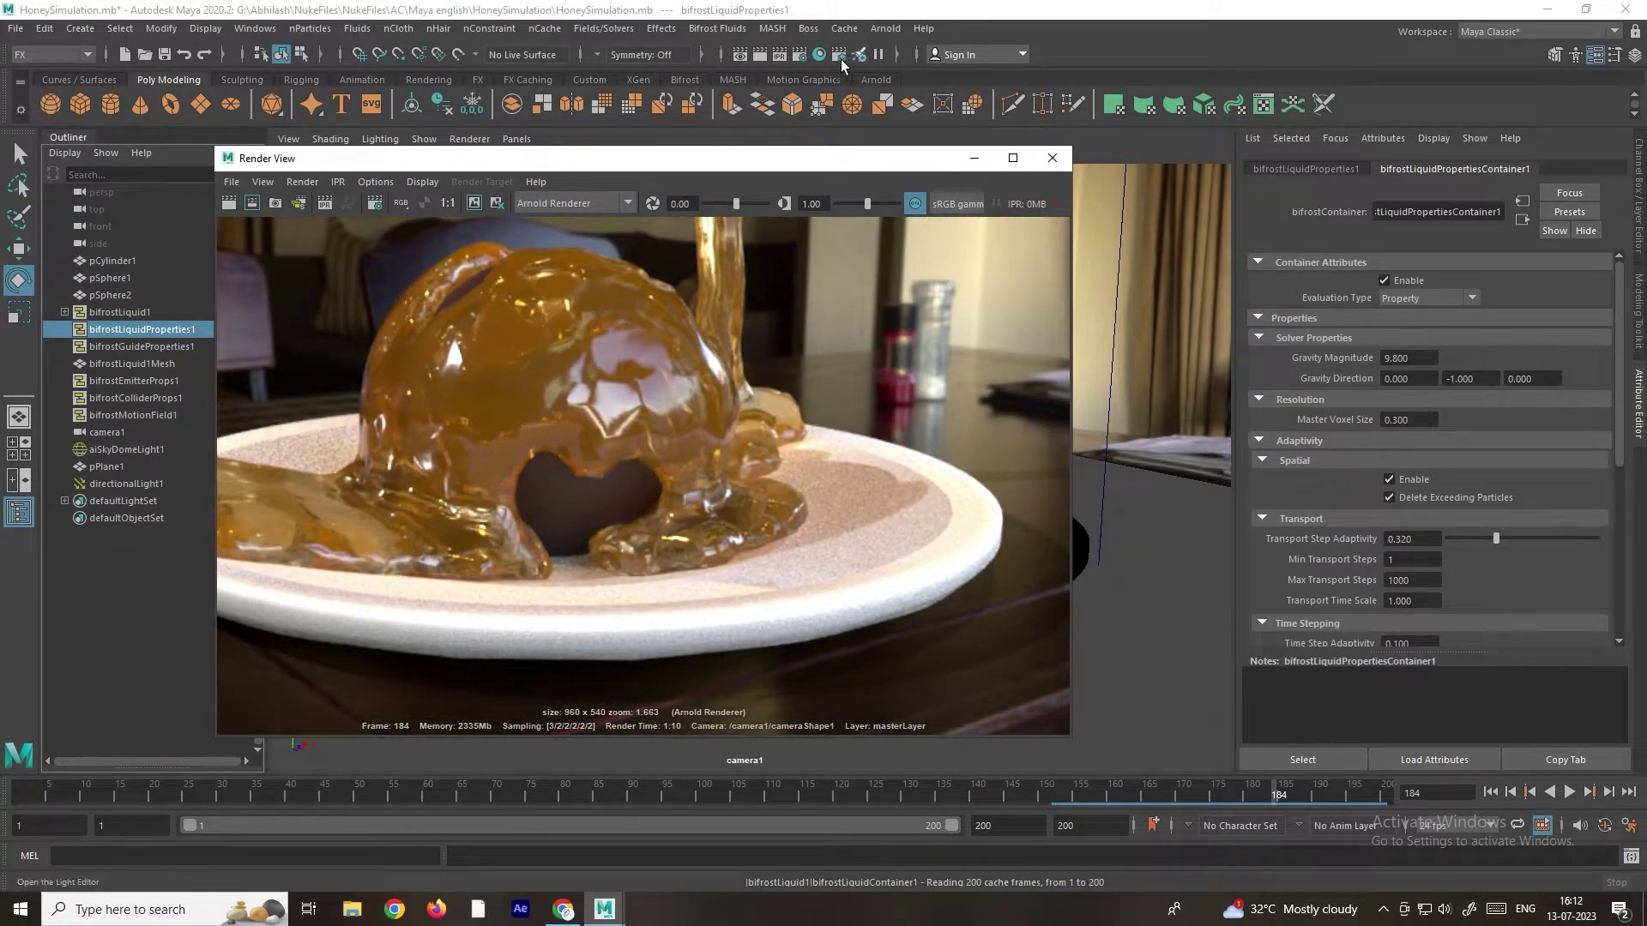
Step: Enable adaptive sampling for the Arnold renderer in the render settings
left_click(803, 55)
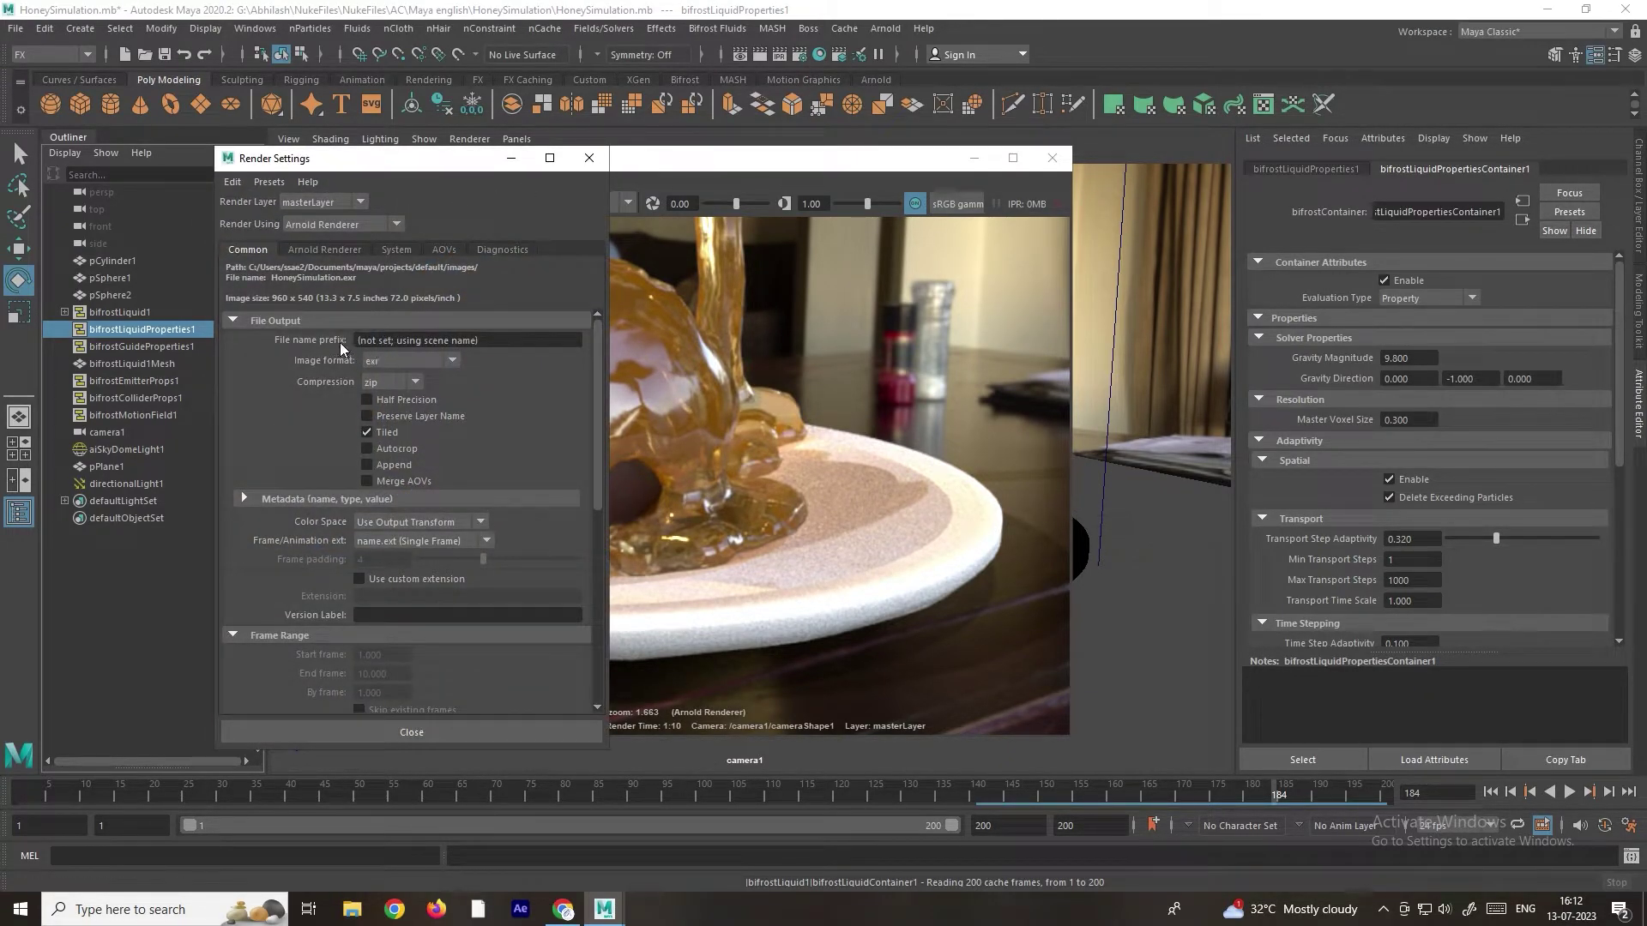
left_click(315, 250)
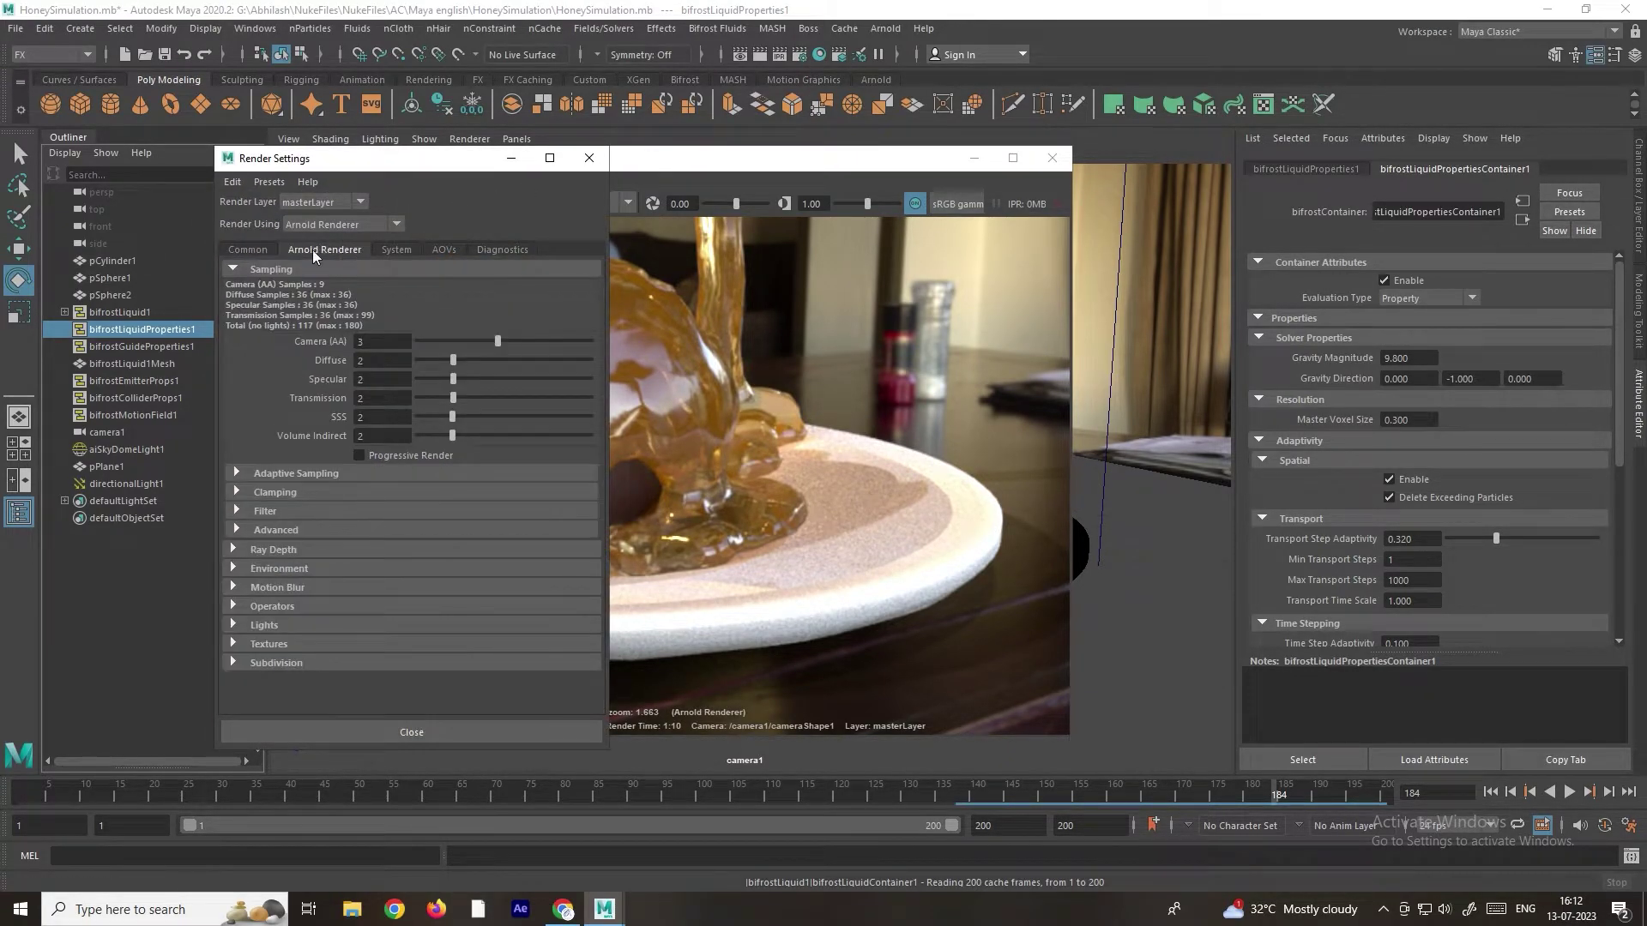
left_click(295, 475)
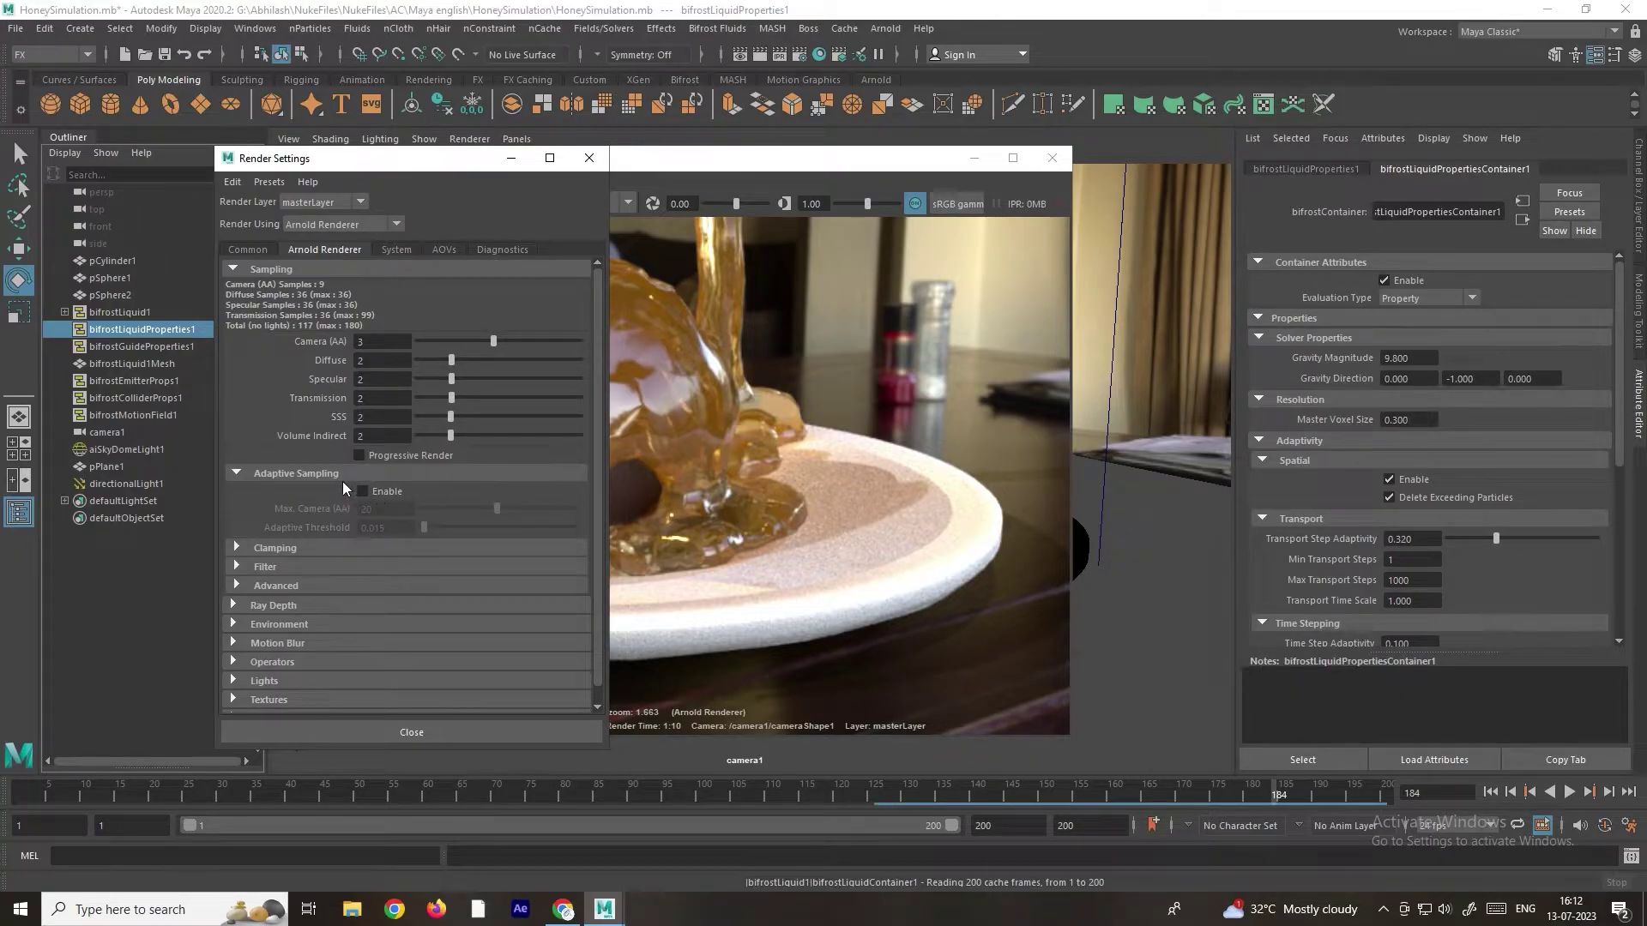
left_click(364, 492)
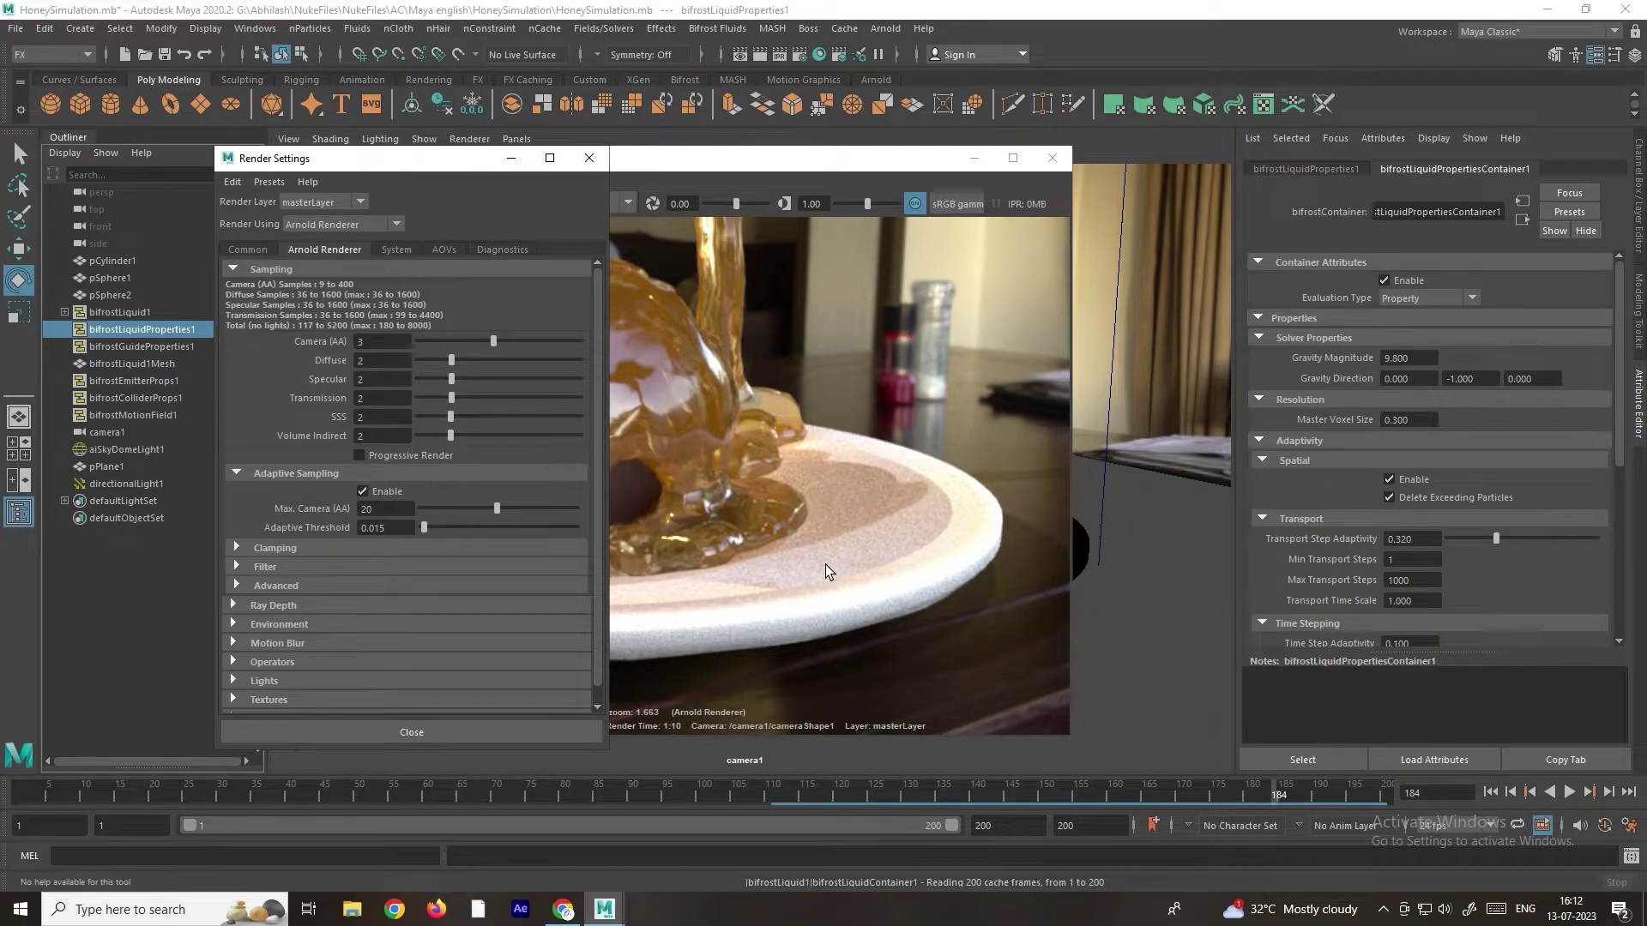
left_click(392, 509)
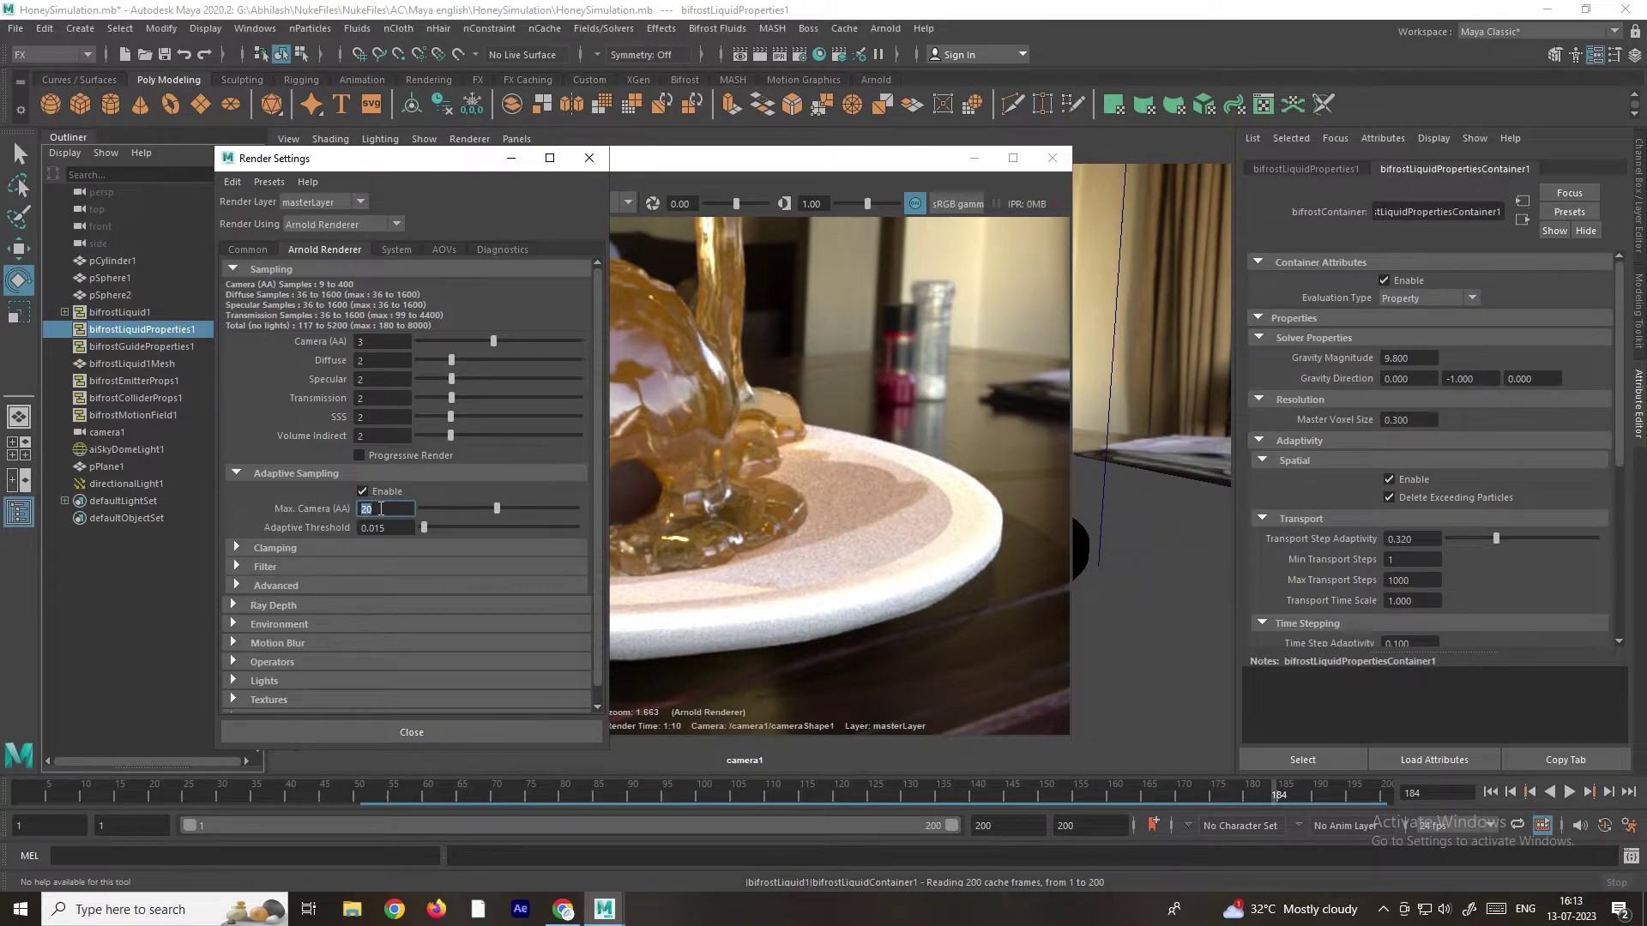
left_click(380, 506)
Step: Keep the current image in the Render View for comparison and recheck the adaptive sampling settings
left_click(701, 168)
left_click(232, 182)
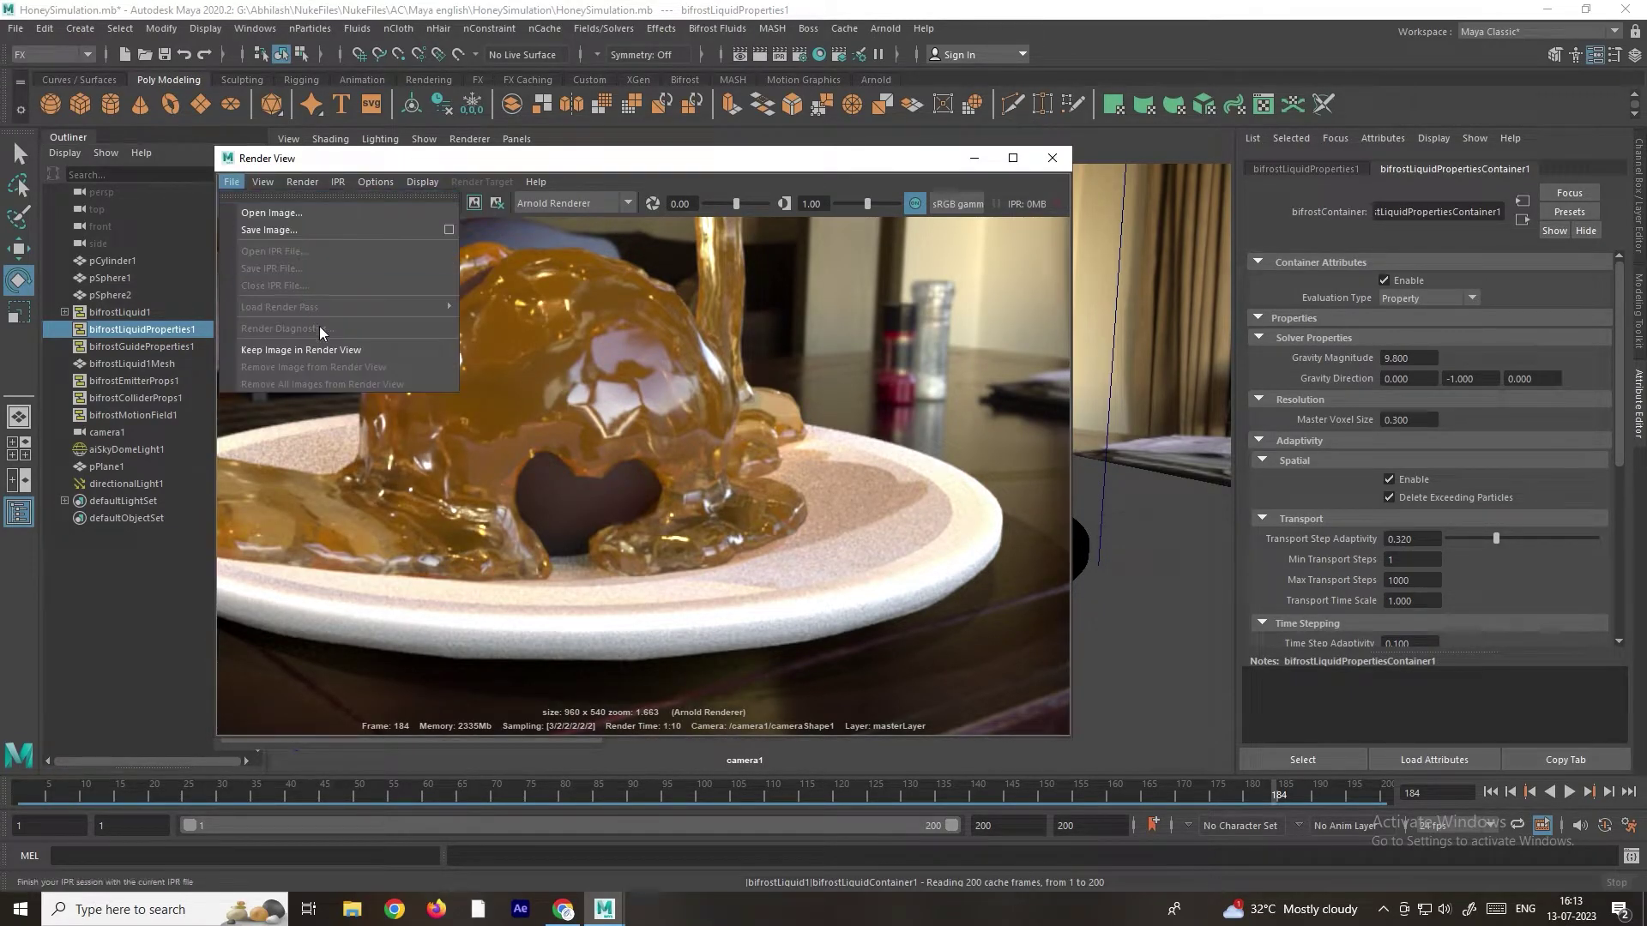
left_click(310, 354)
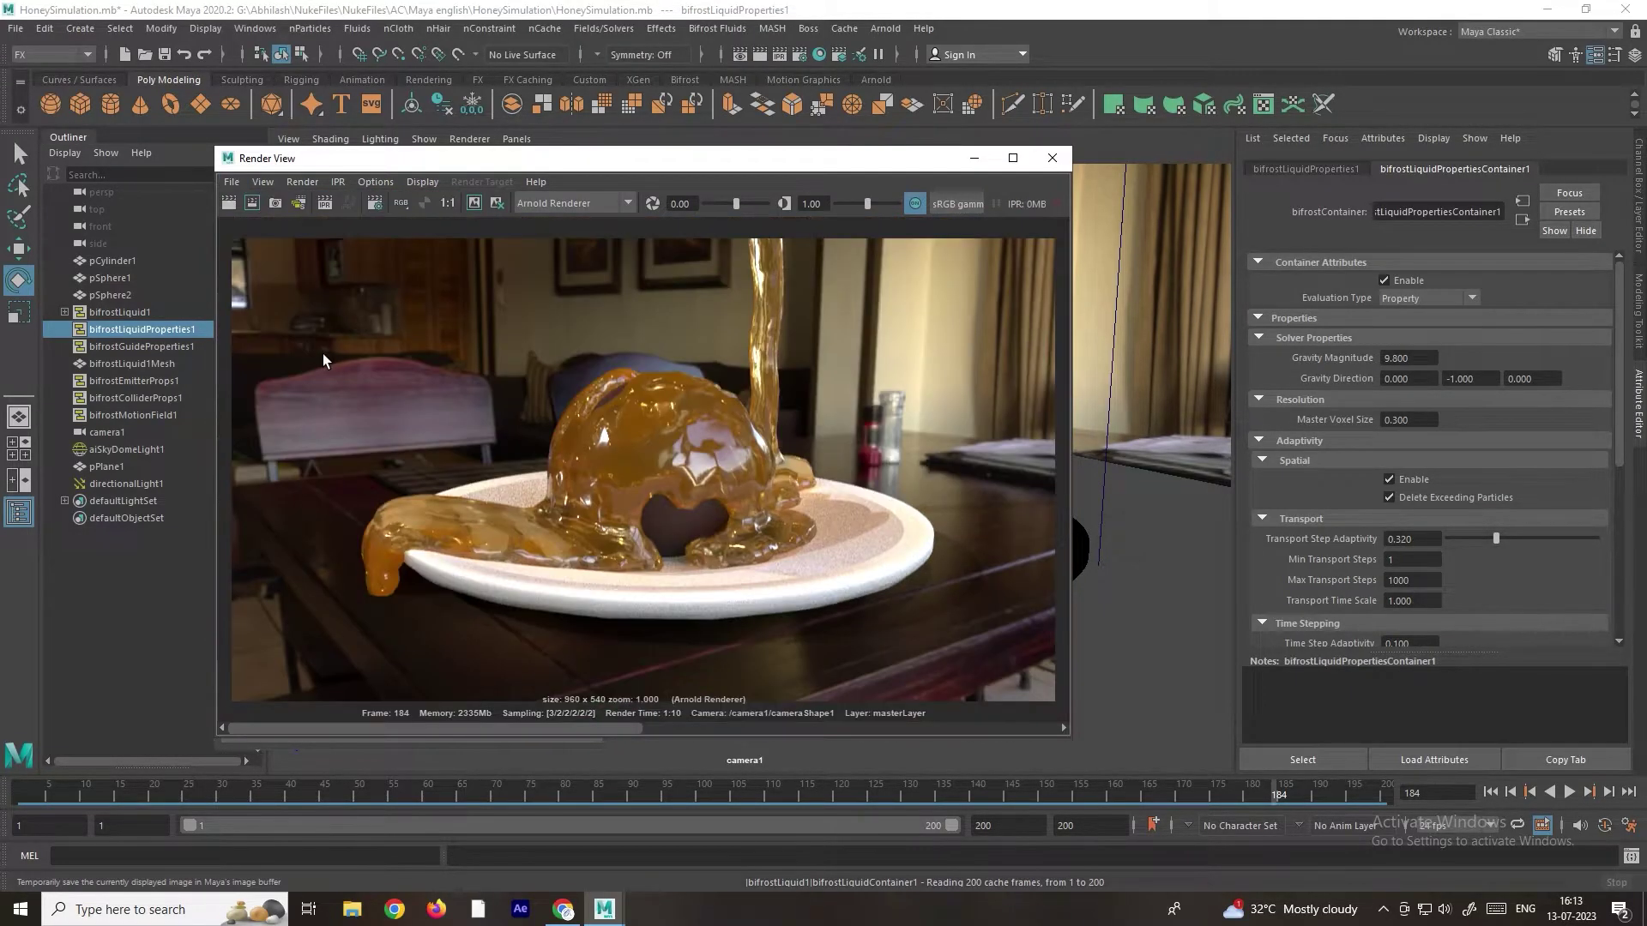
left_click(800, 54)
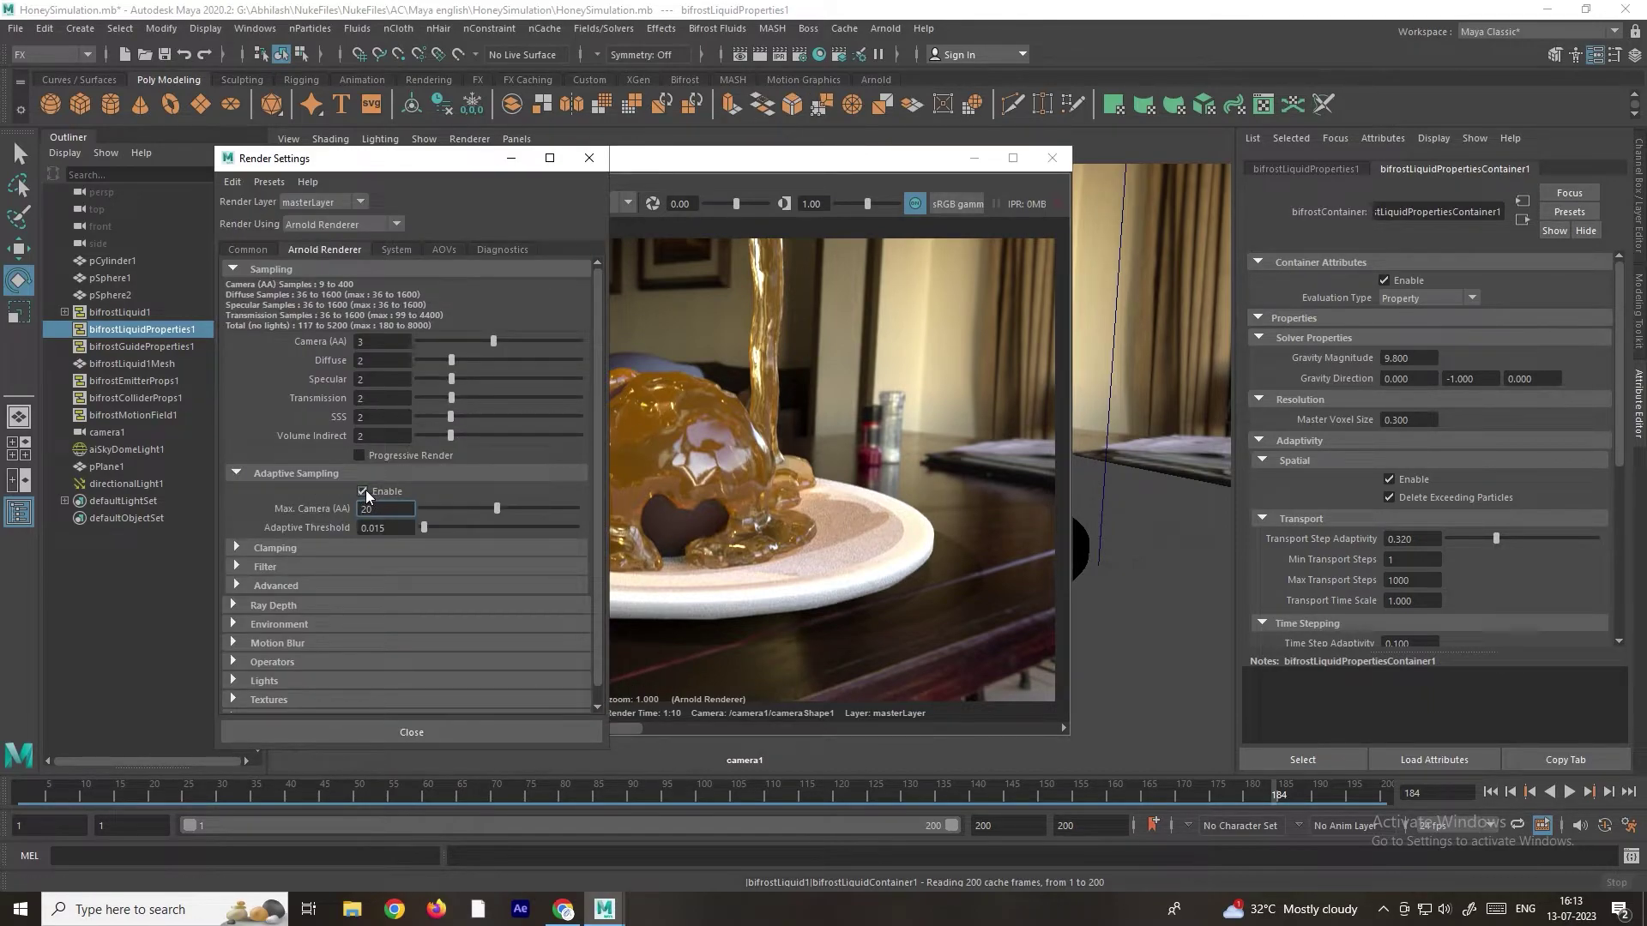
left_click(604, 158)
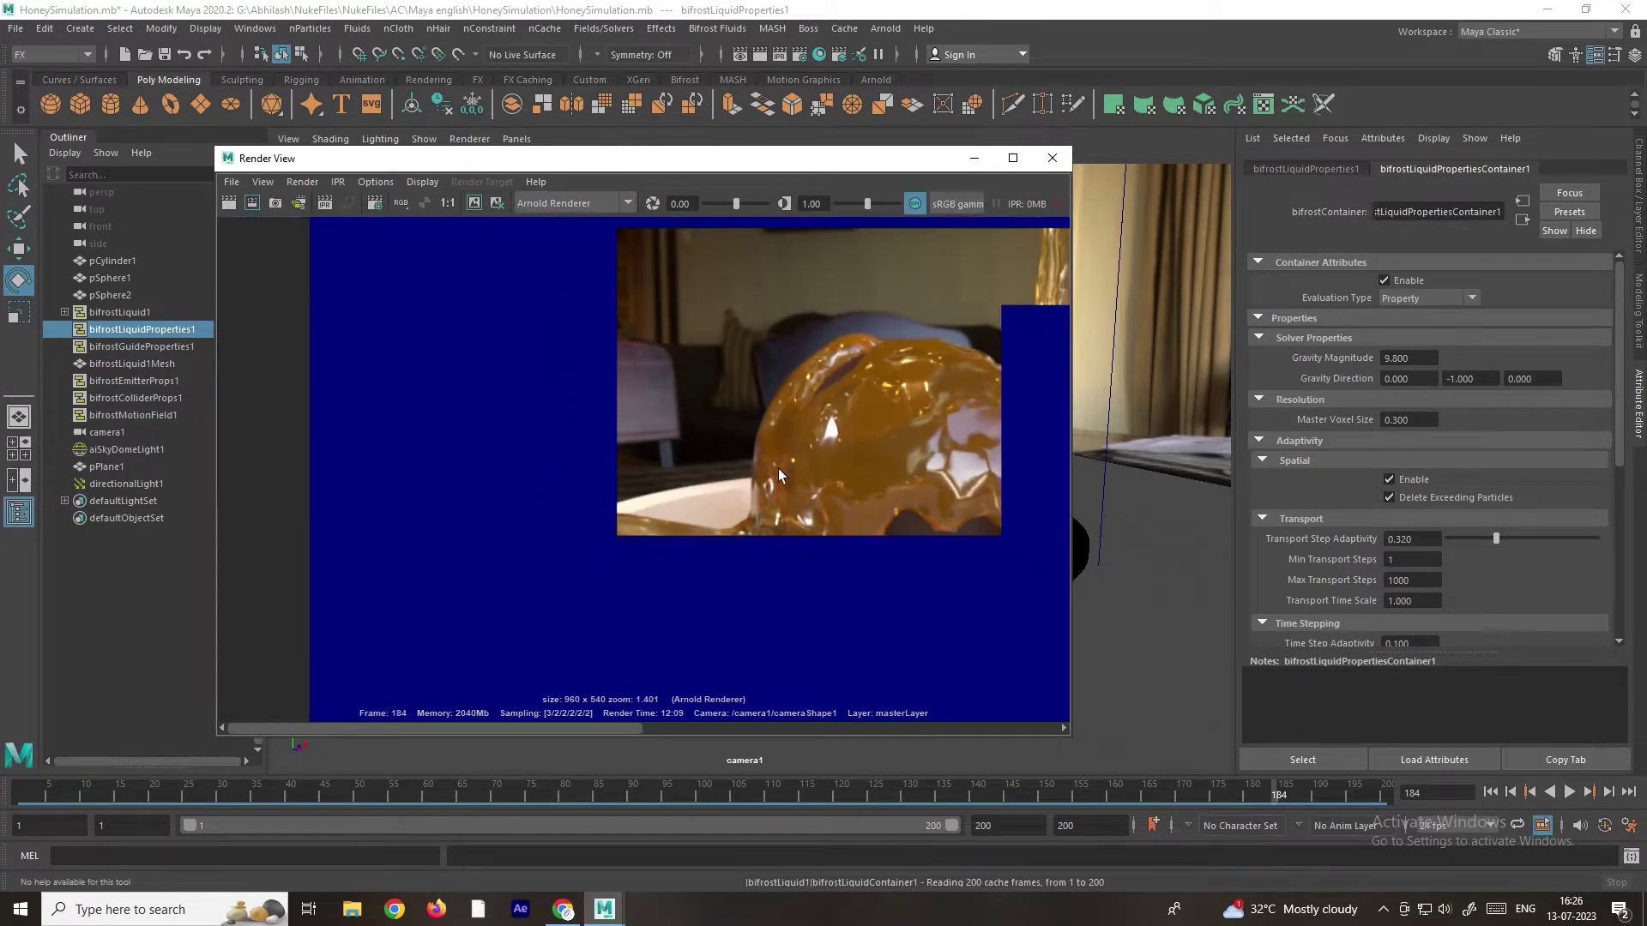
Step: Compare the adaptive-sampling render with the kept image, examining the plate and honey up close for noise
scroll(701, 513, "up", 5)
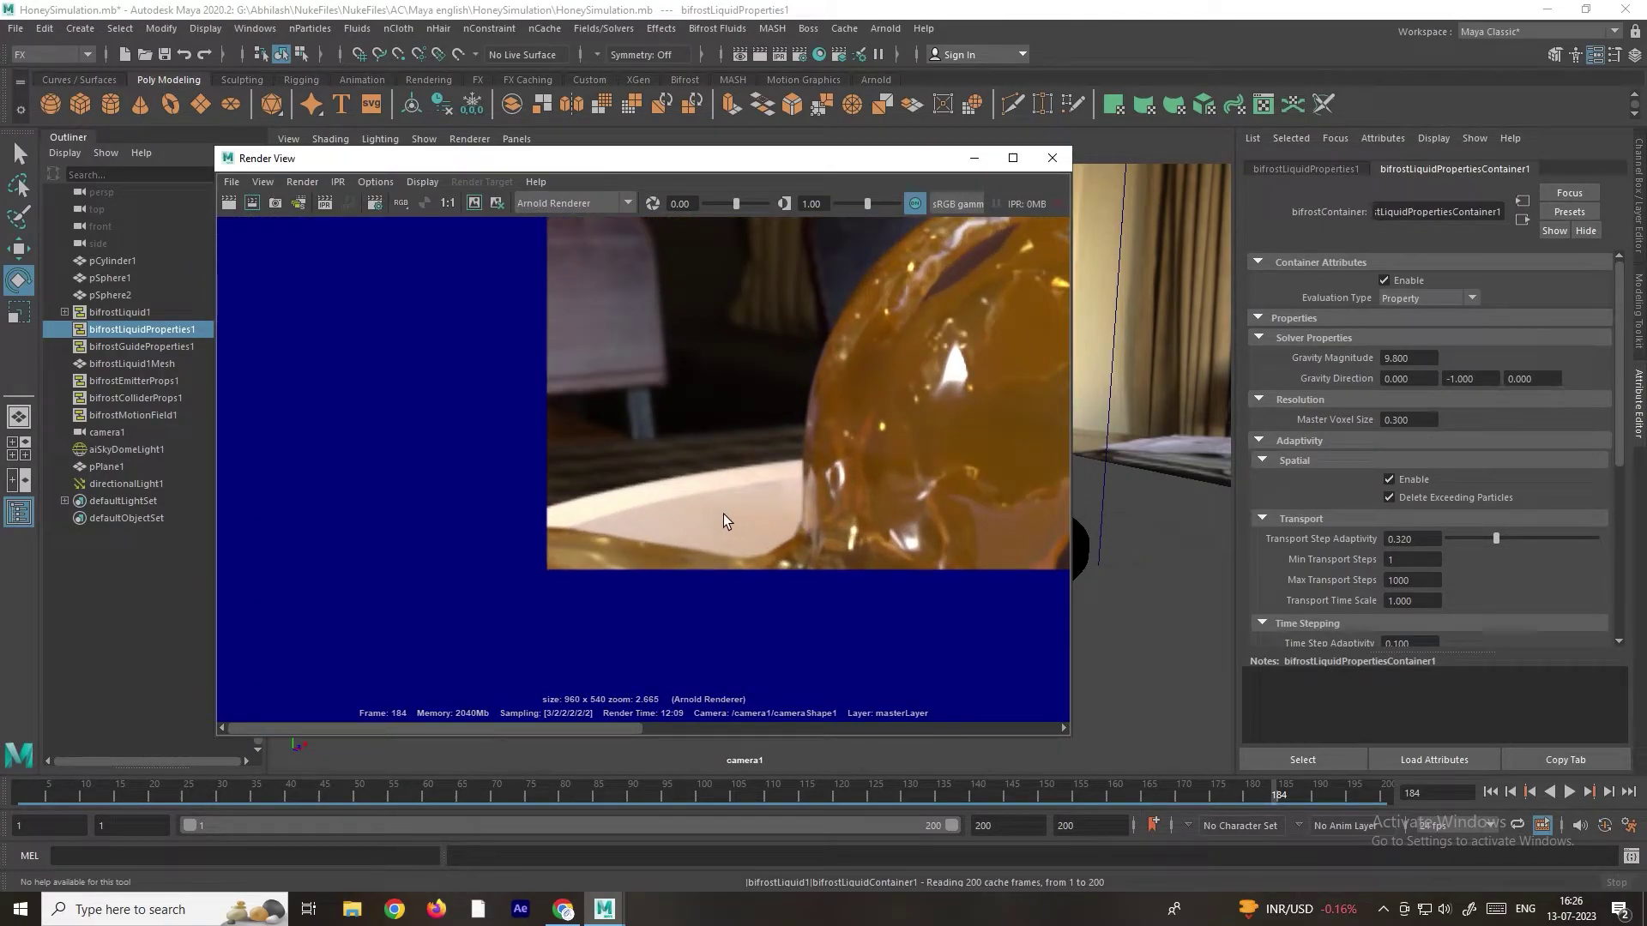
left_click_drag(629, 727, 887, 728)
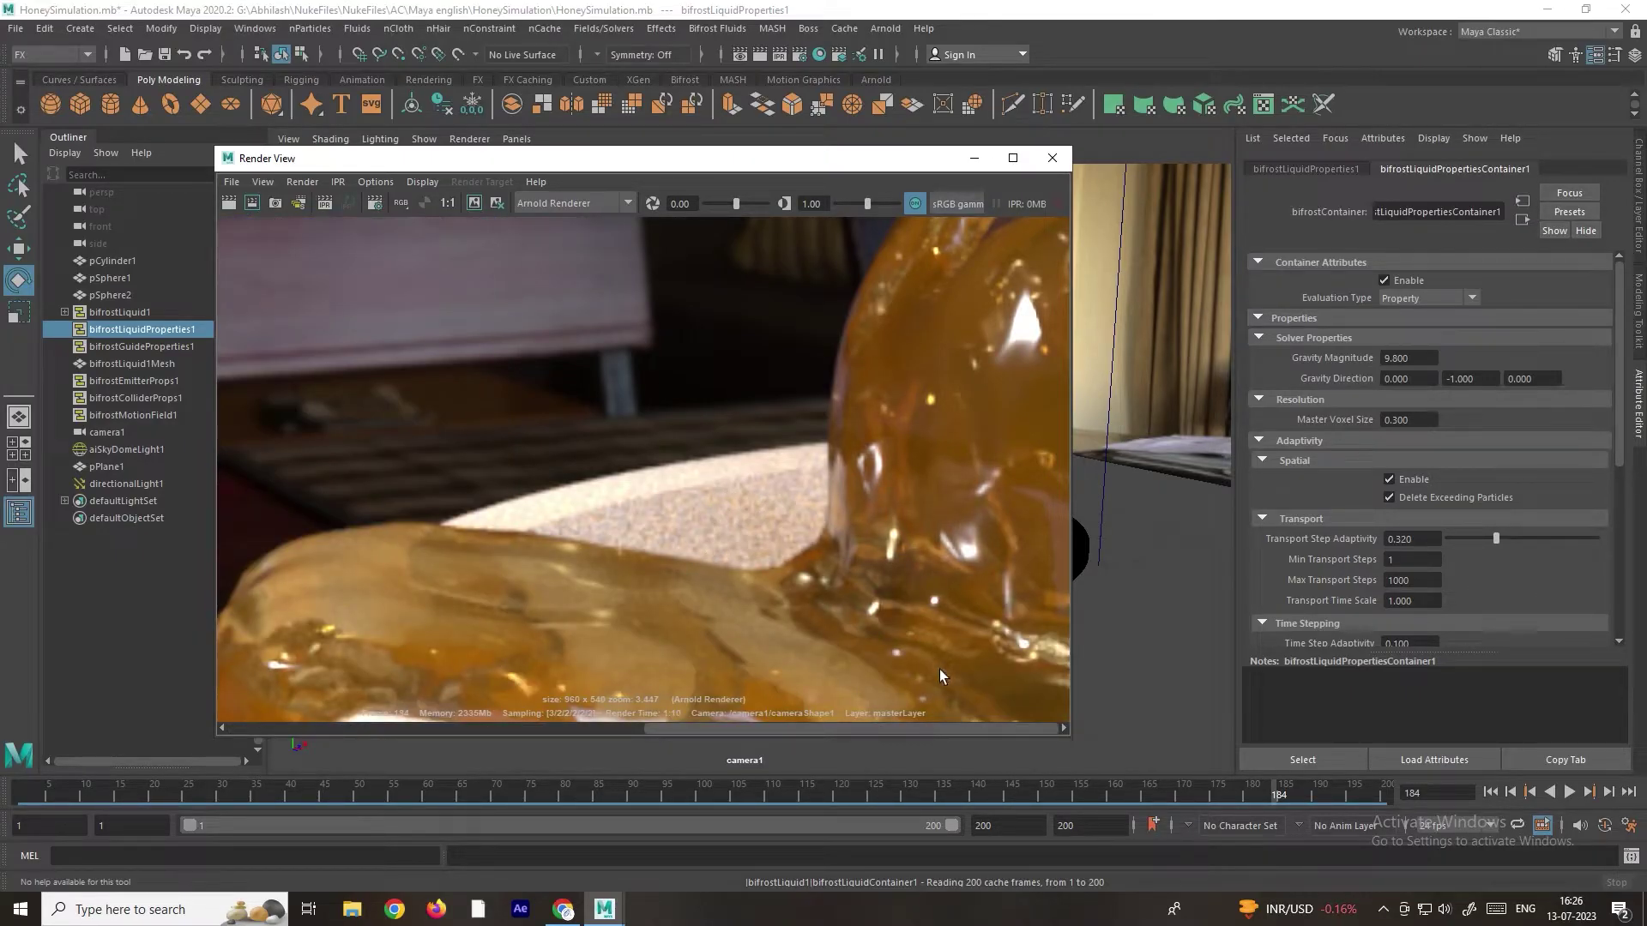
left_click_drag(878, 733, 697, 728)
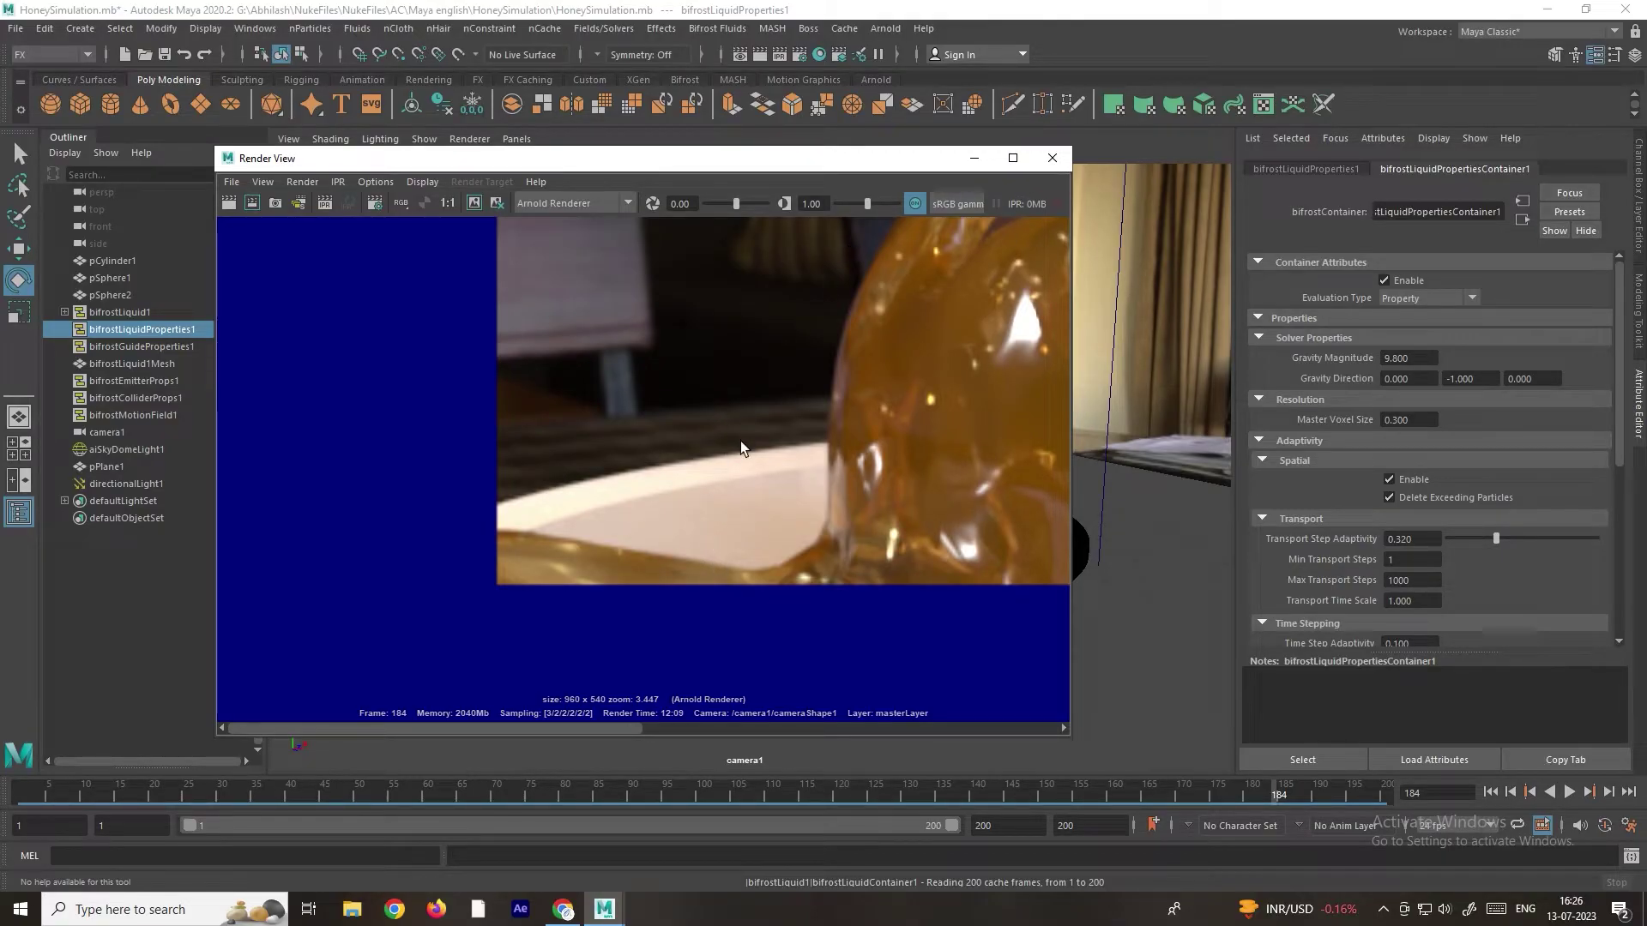
scroll(734, 440, "down", 1)
Step: Set the render output's image format to jpeg and its file name prefix to Honeysimulation
left_click(804, 59)
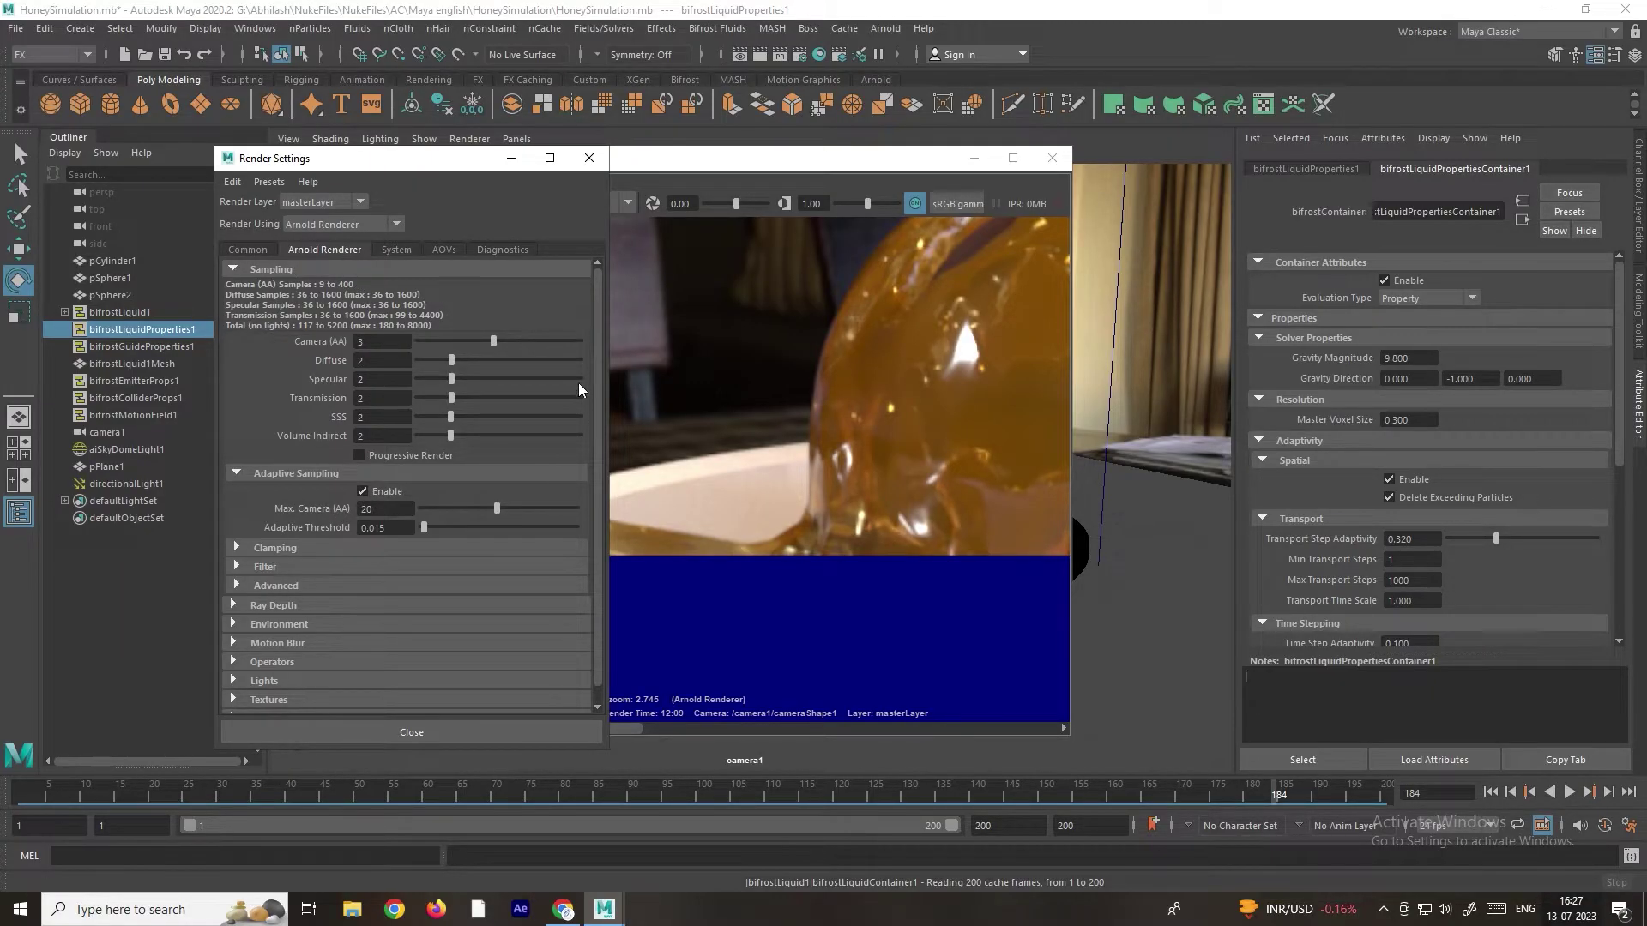
left_click(248, 250)
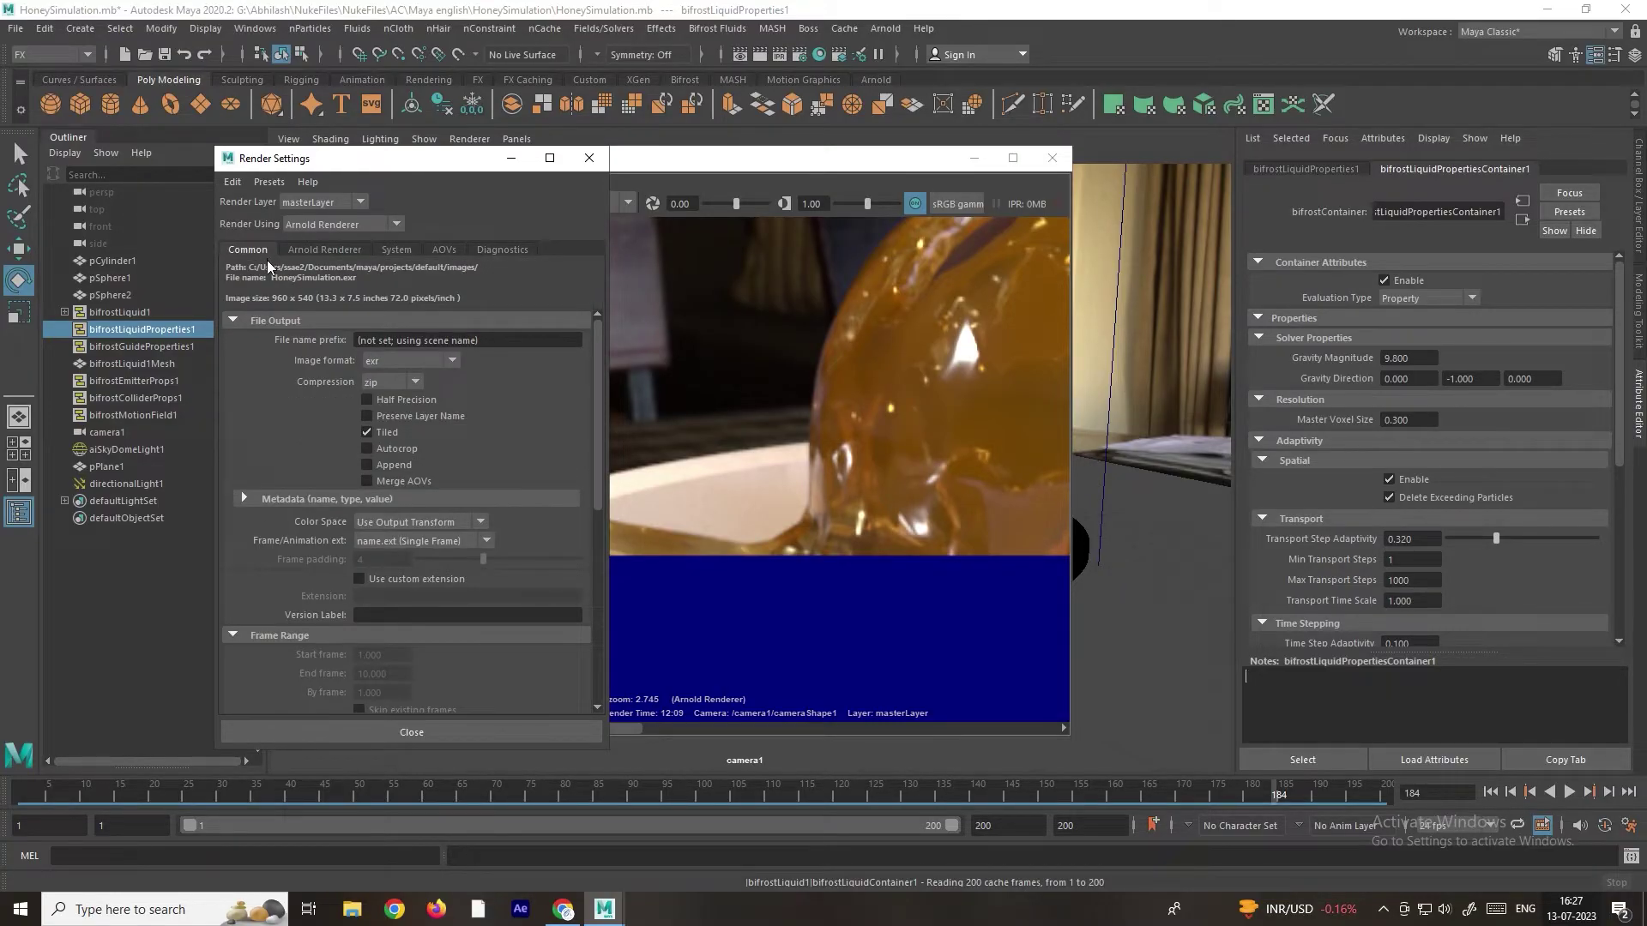
left_click(388, 362)
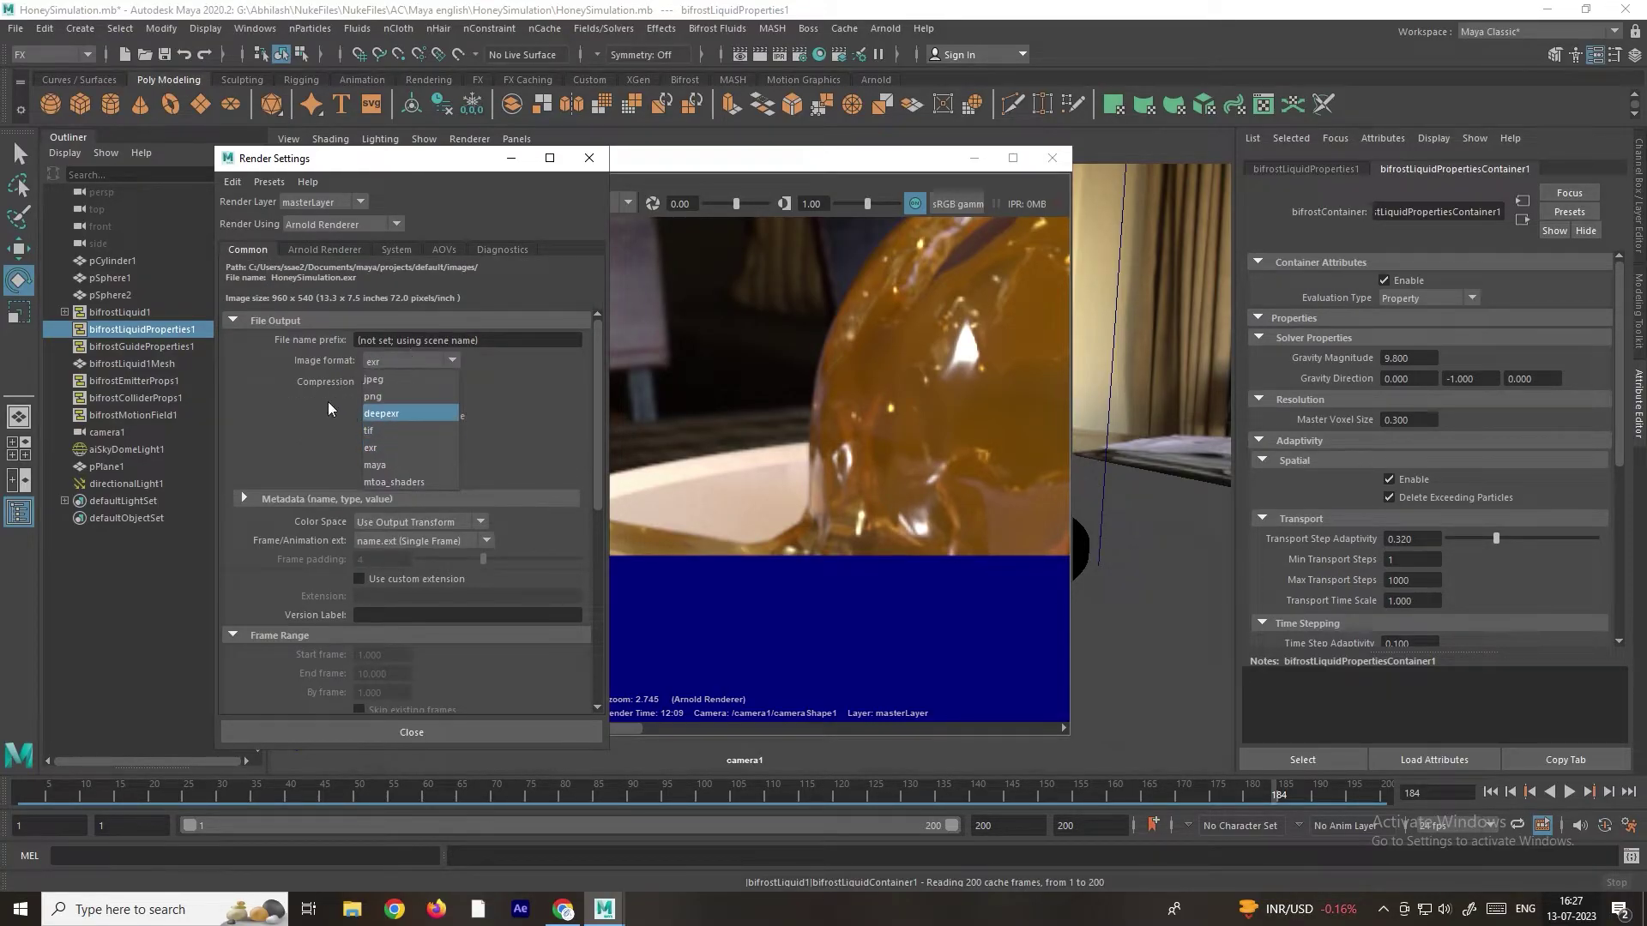
left_click(394, 379)
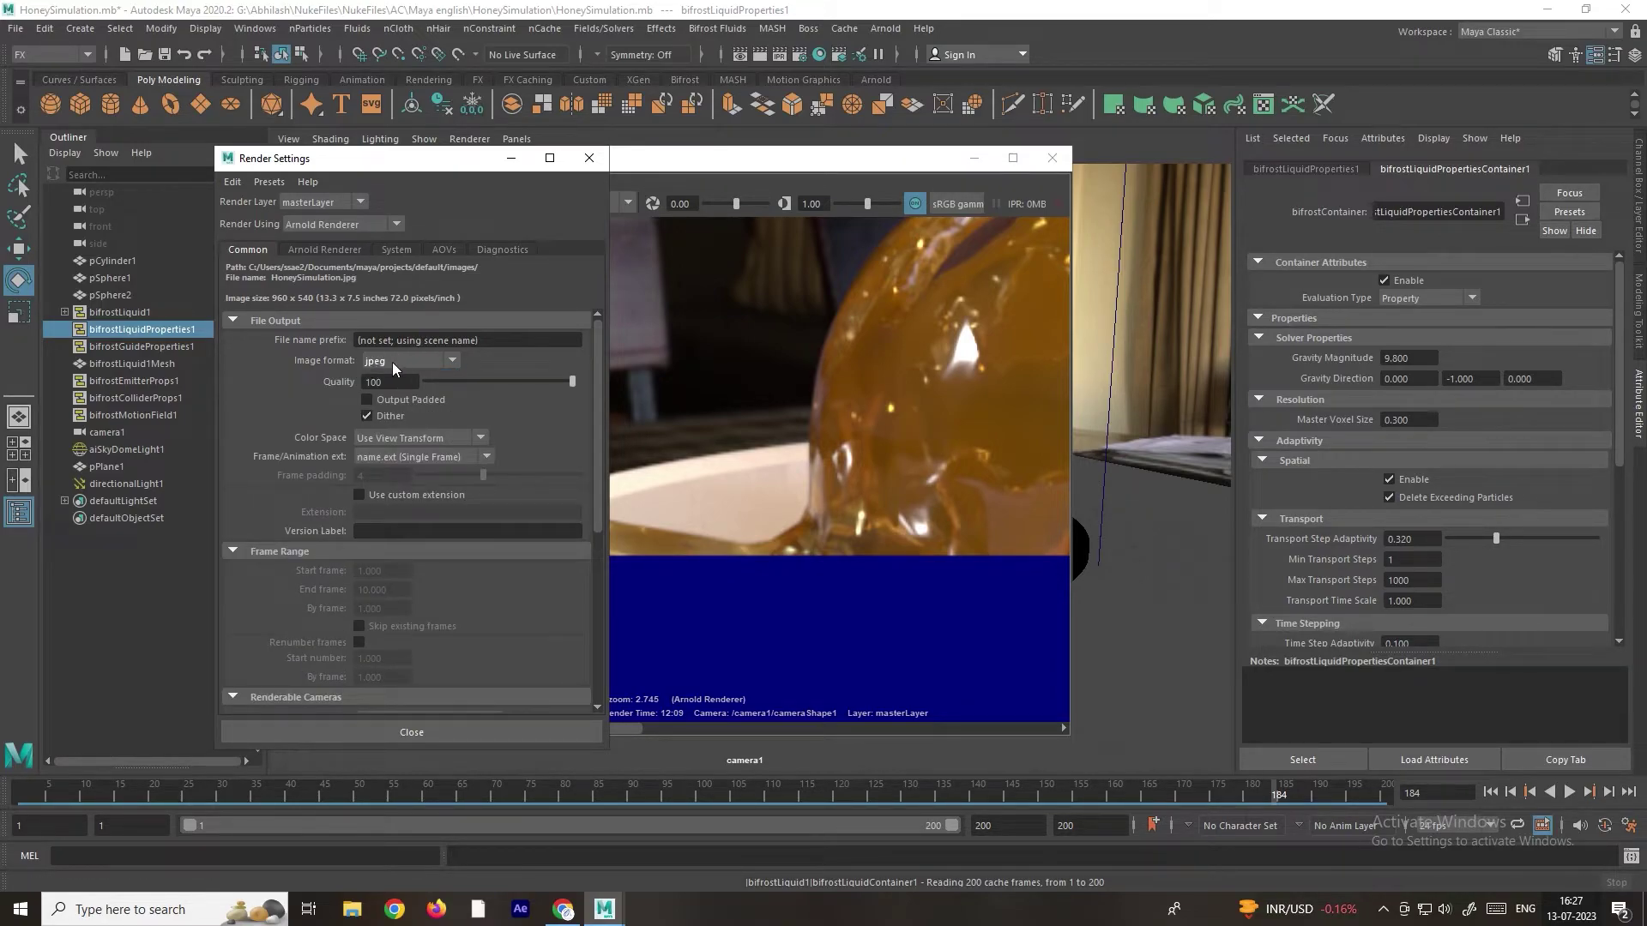
left_click(507, 340)
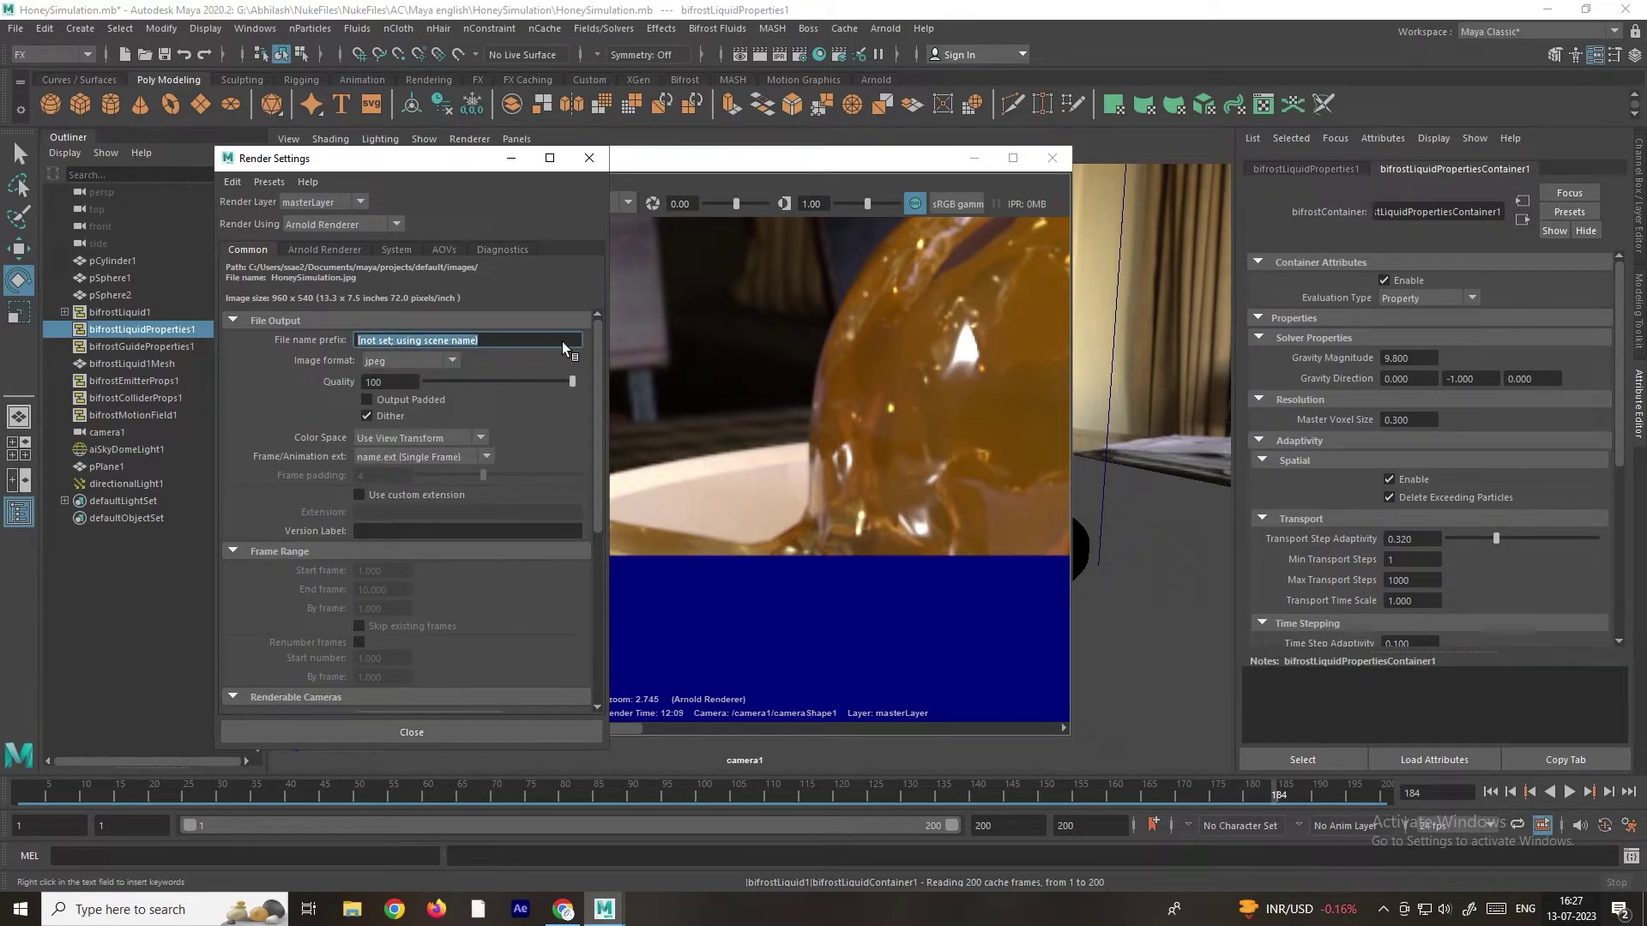
type("Hon")
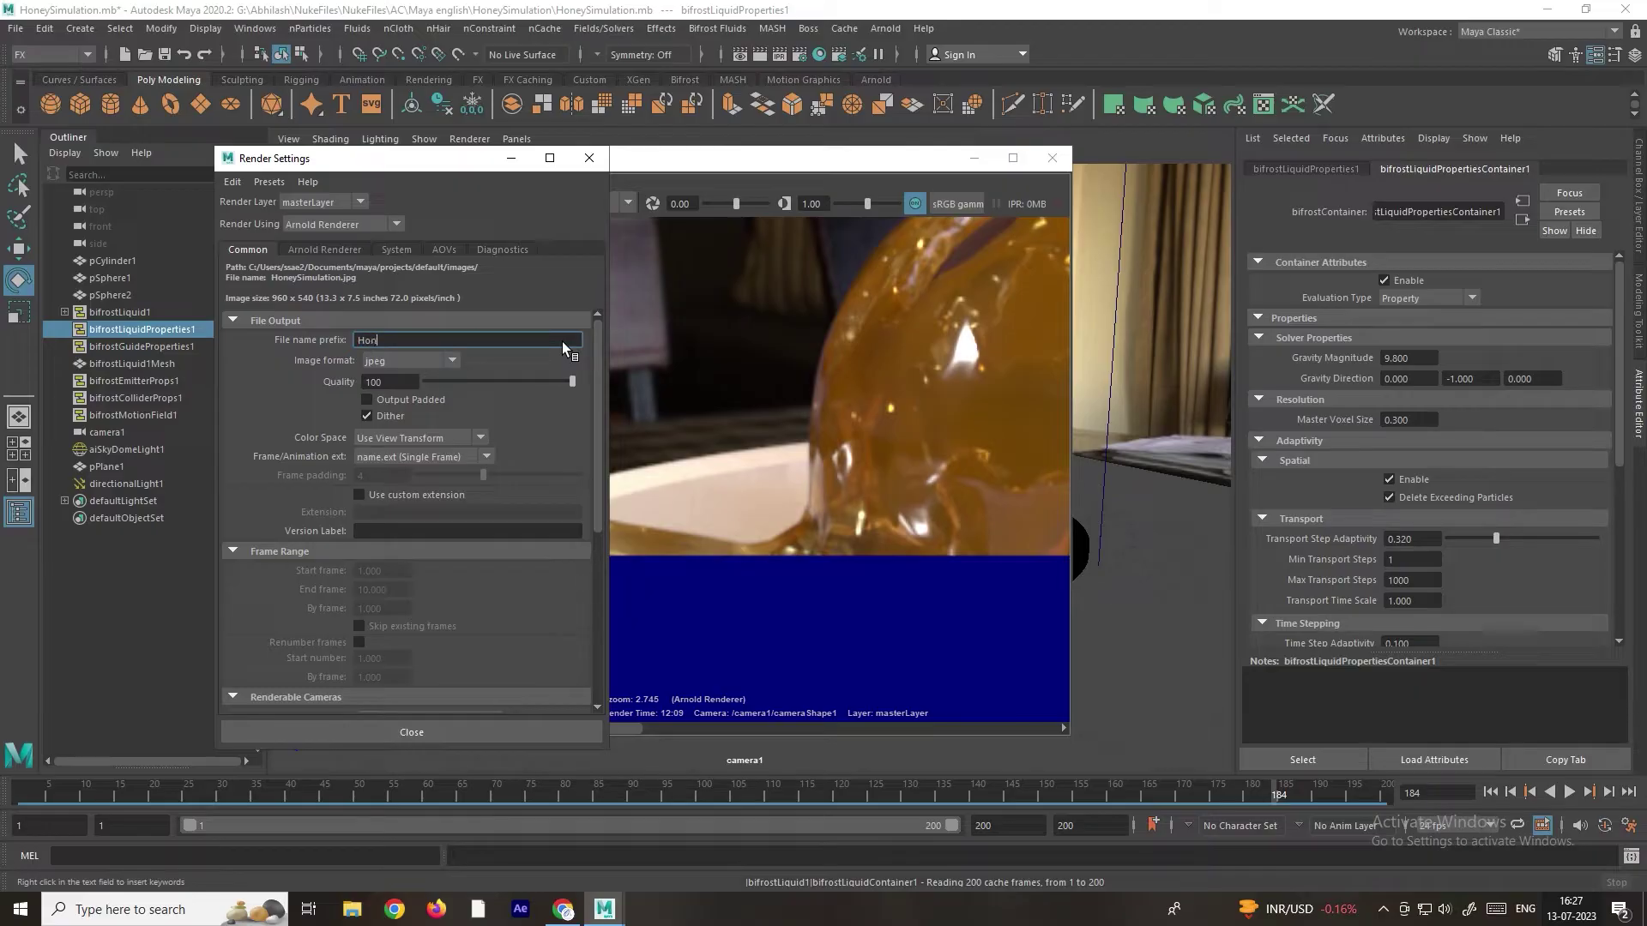
type("eysimulation")
Step: Set the Frame/Animation extension to name_#.ext with a frame padding of 3
left_click(354, 457)
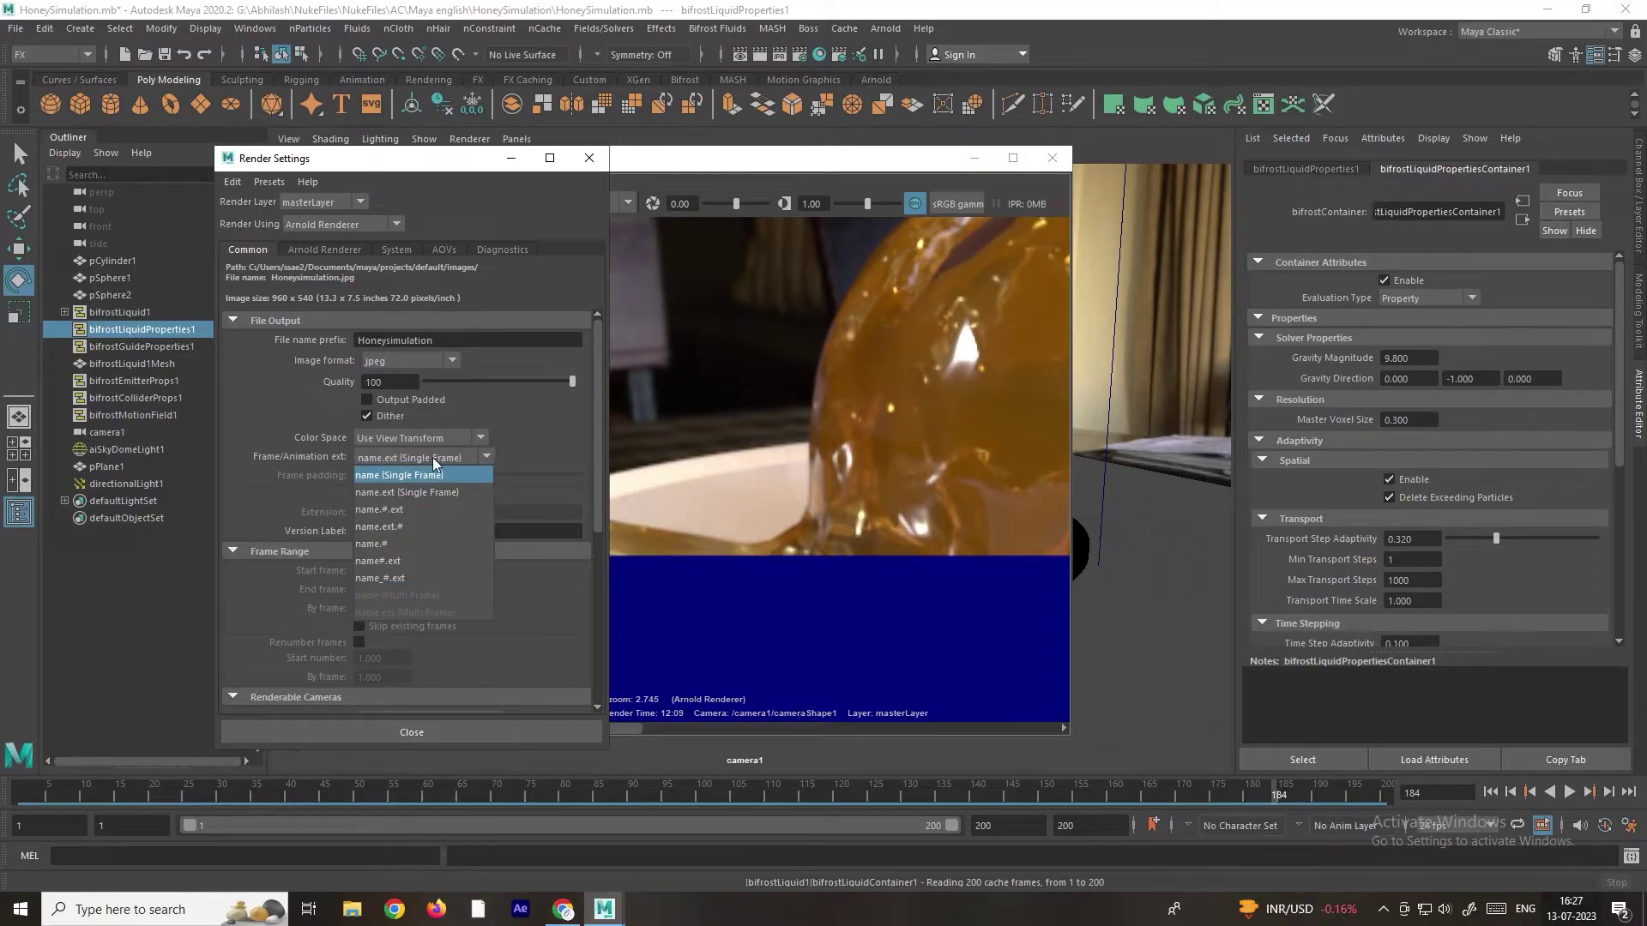
left_click(400, 578)
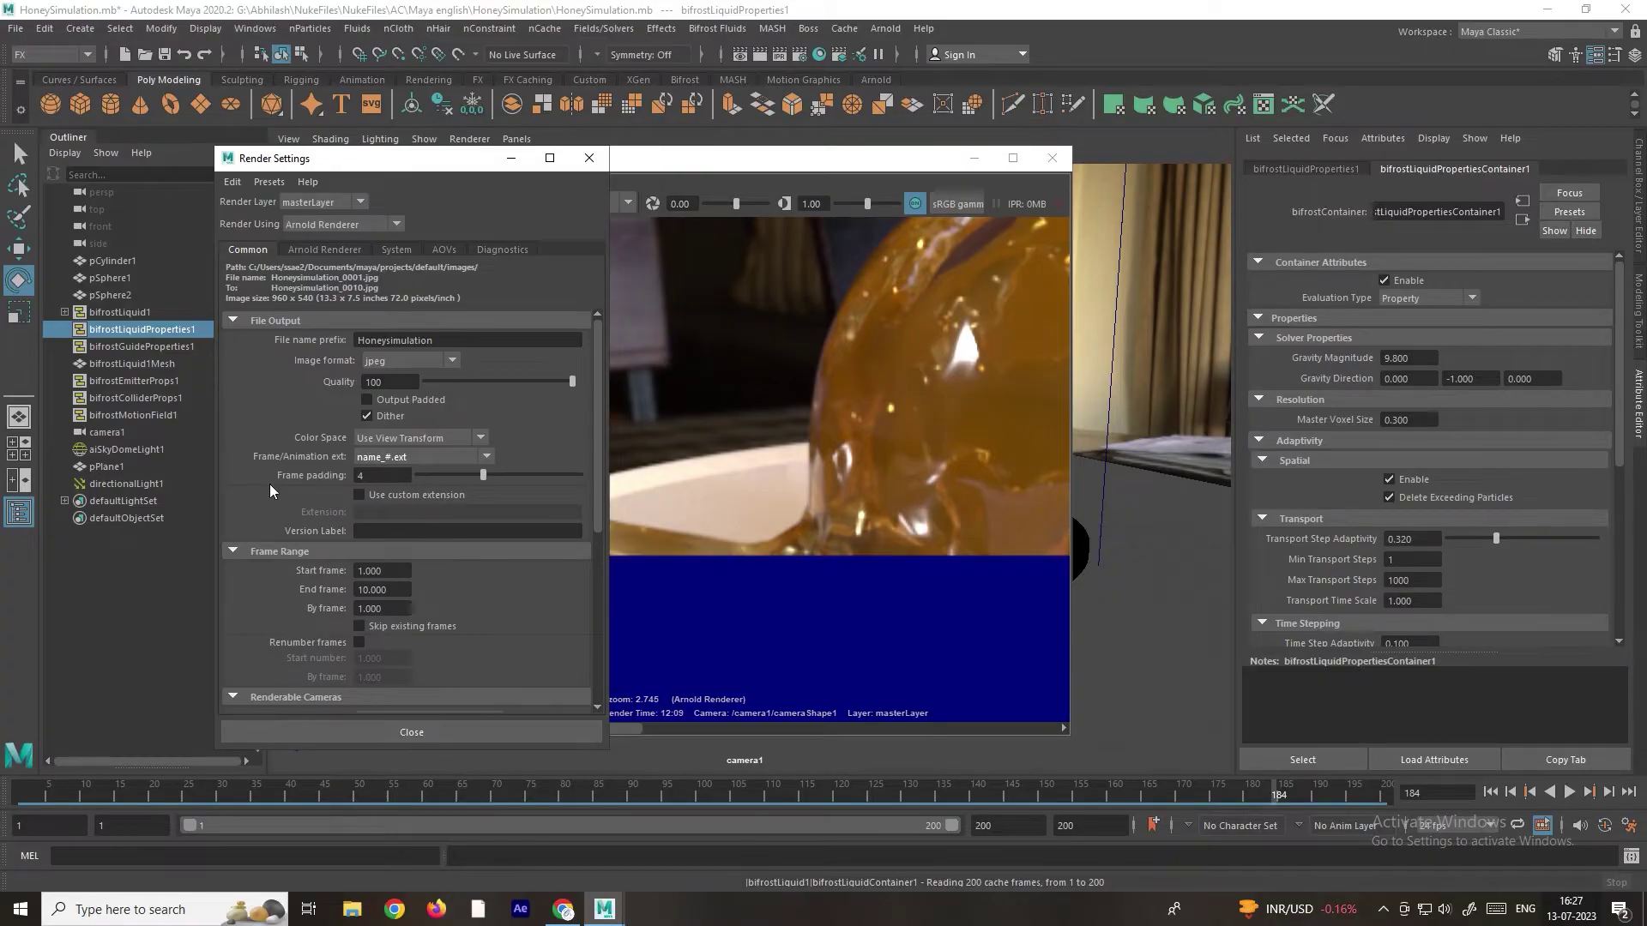
left_click_drag(485, 477, 460, 475)
Step: Set the render's end frame to 200 and choose camera1 as the renderable camera
scroll(317, 470, "down", 3)
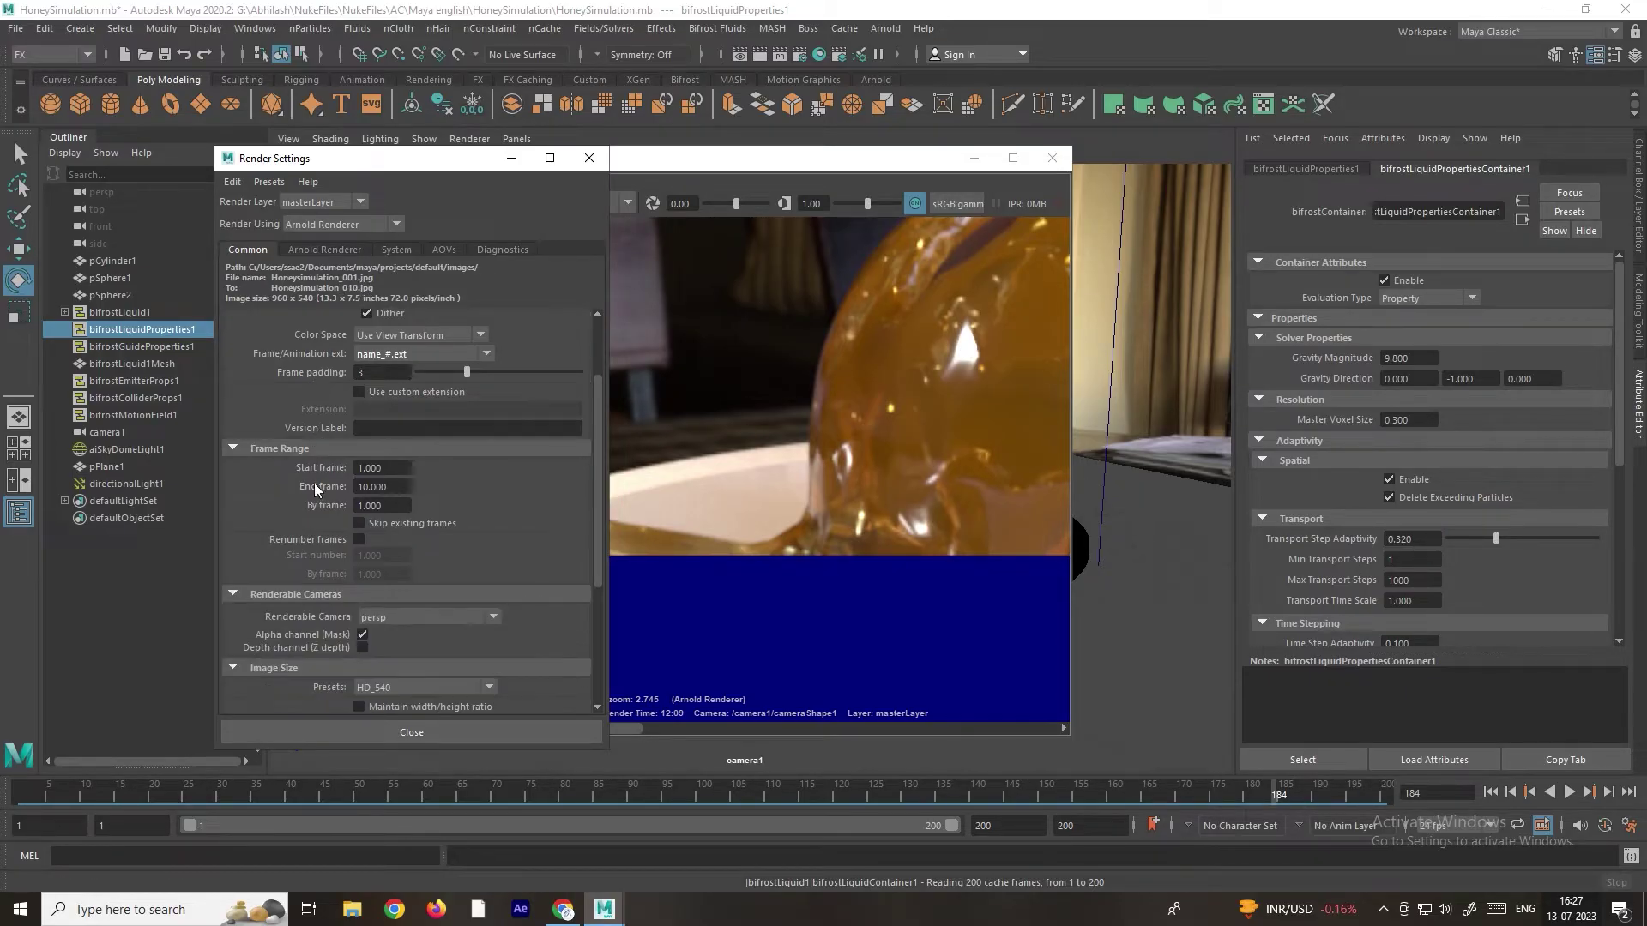
left_click_drag(400, 488, 294, 490)
type("200")
left_click(380, 465)
left_click(410, 616)
left_click(395, 674)
Step: Set the image size preset to HD_1080
scroll(540, 536, "down", 3)
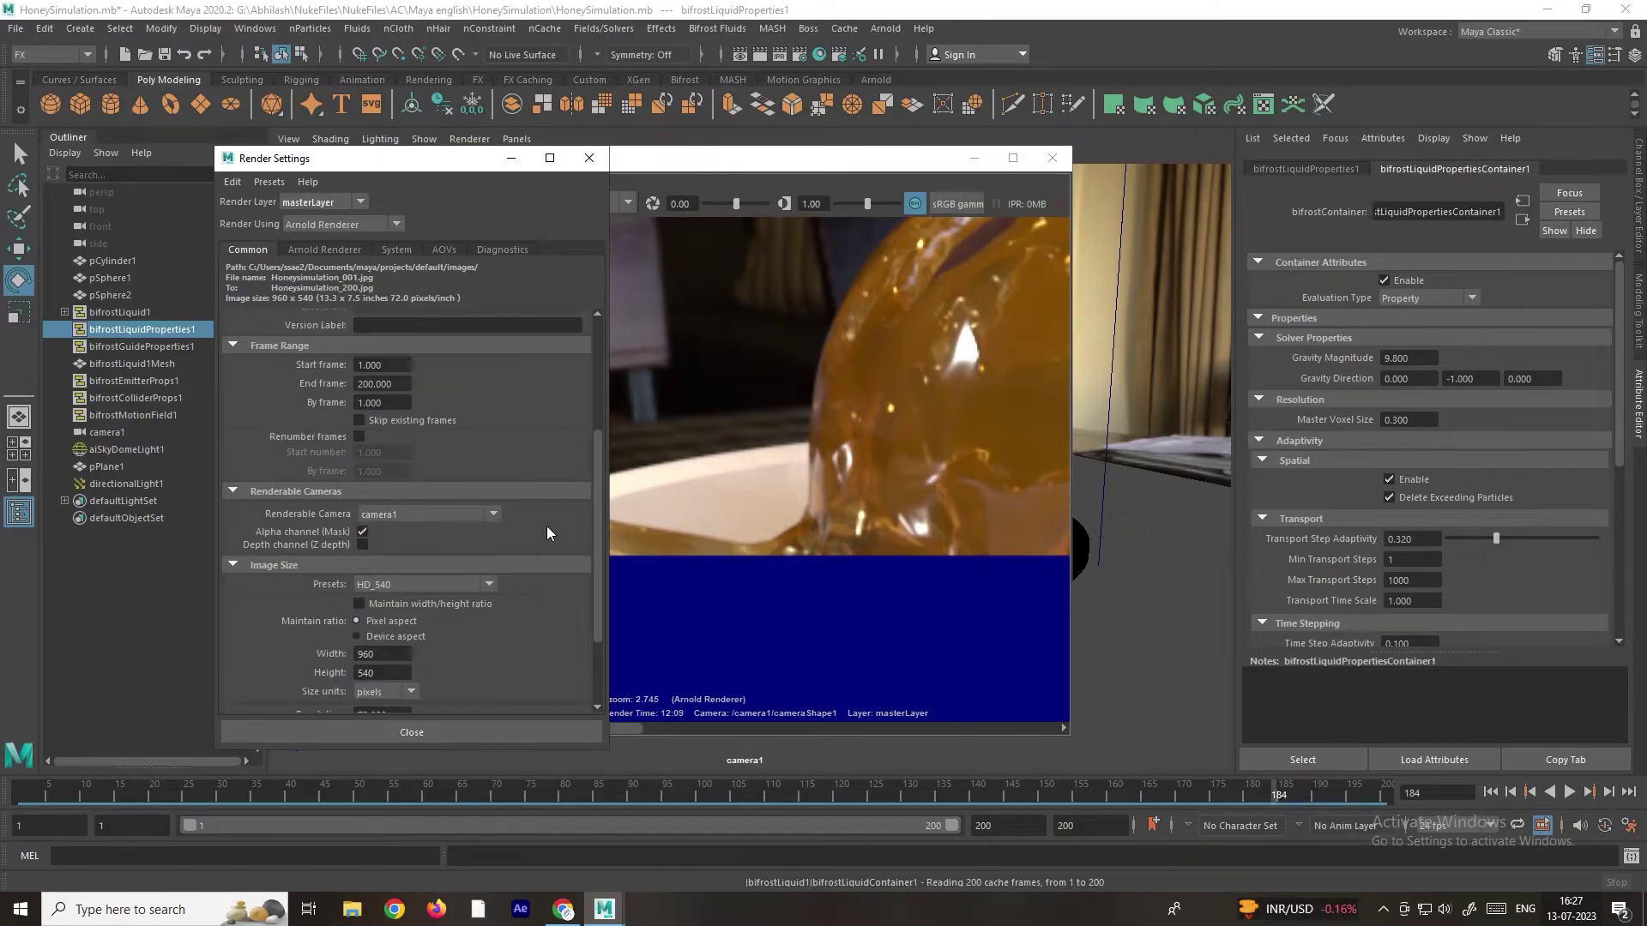
left_click(437, 582)
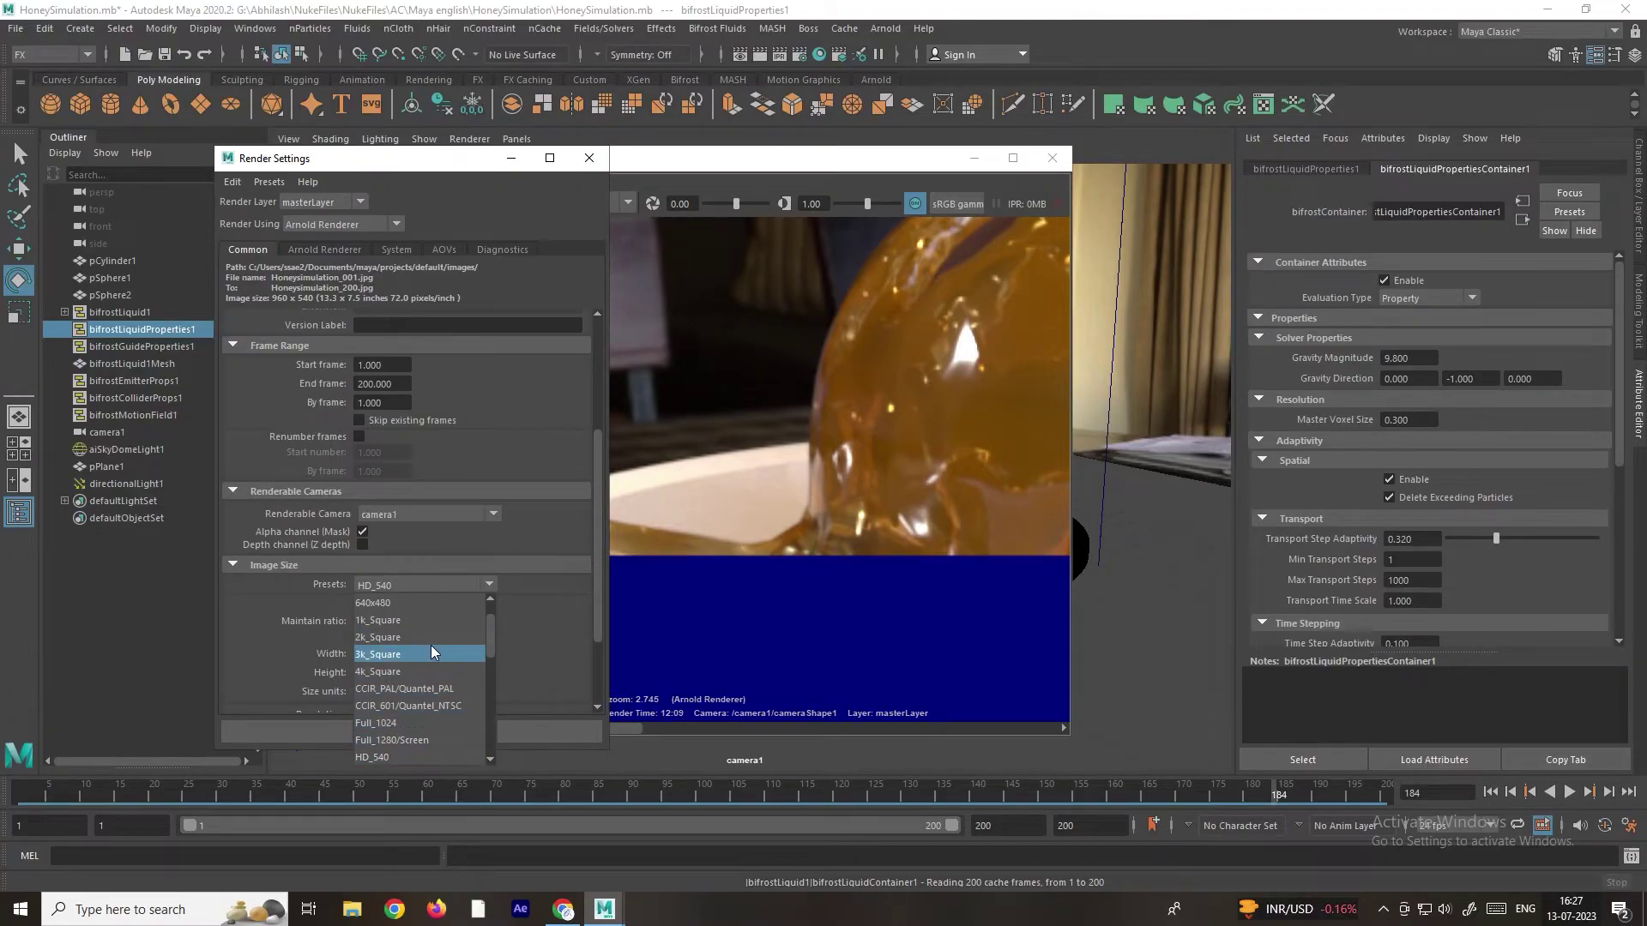
scroll(431, 645, "down", 2)
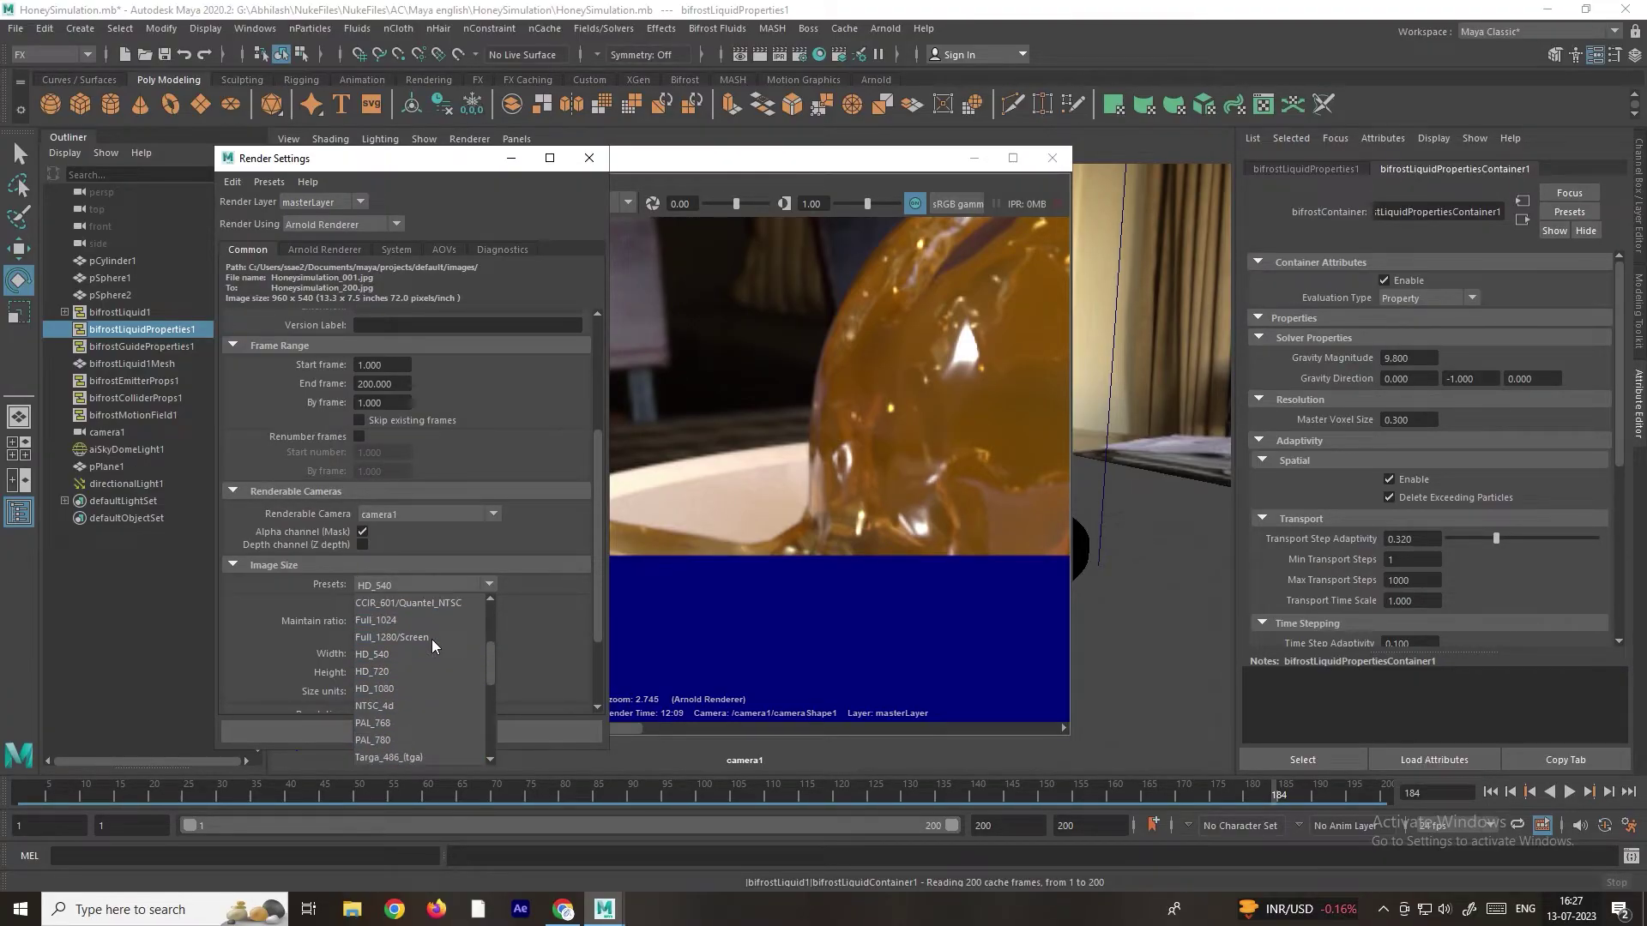
left_click(410, 689)
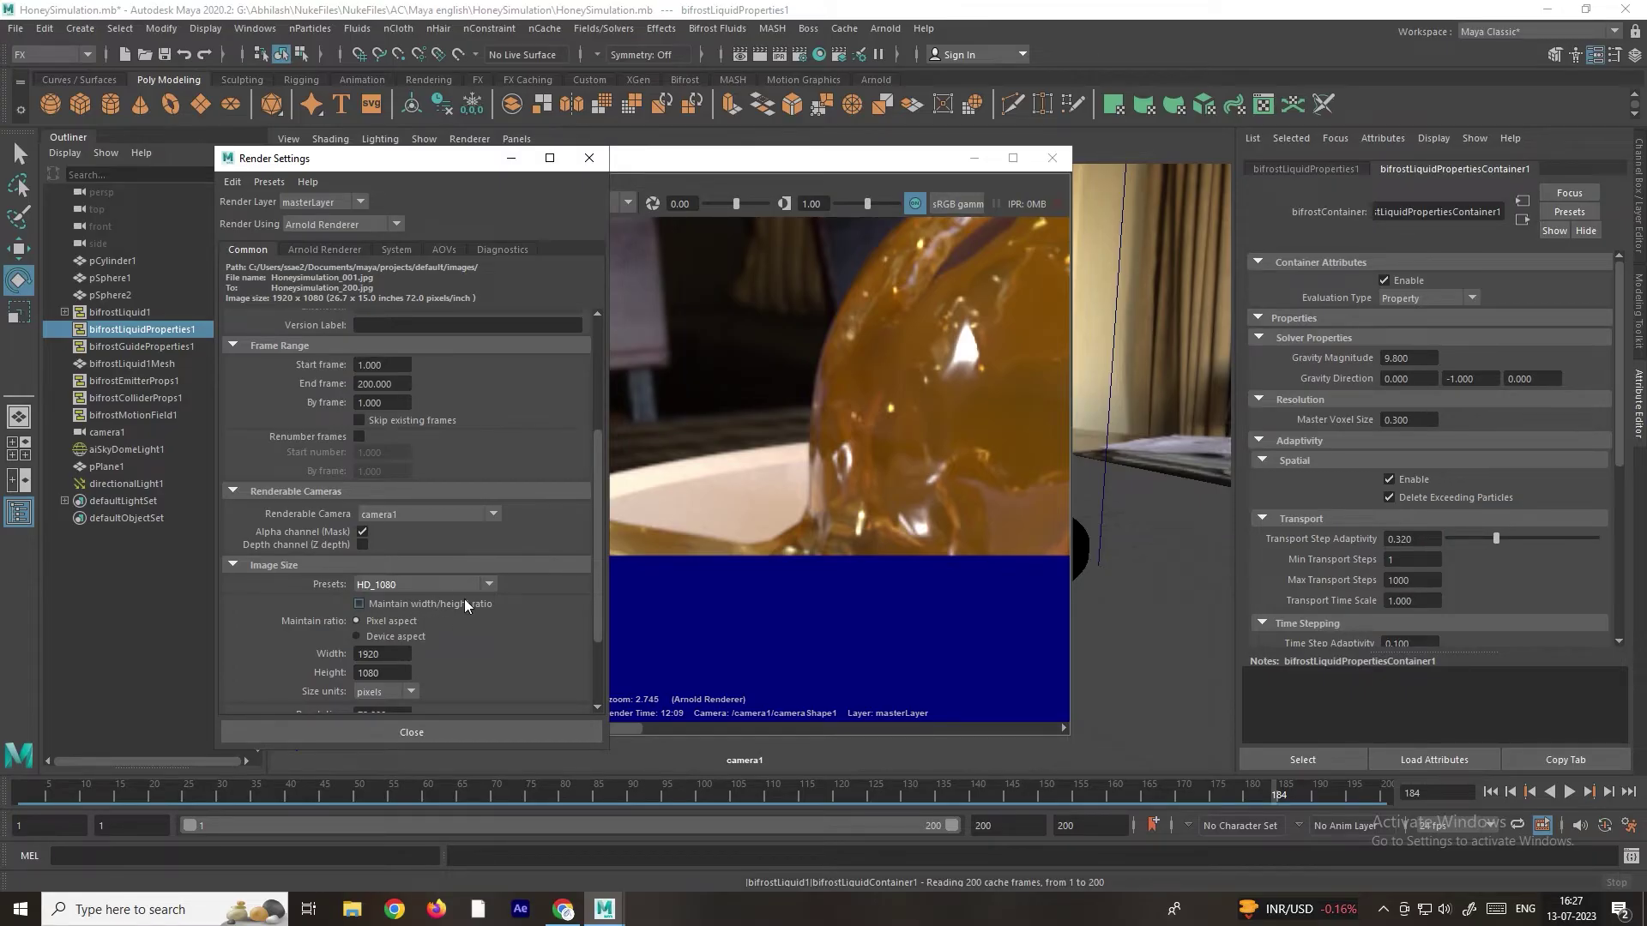
Step: Review the Arnold sampling values and the common output settings, and close the render settings
scroll(595, 537, "up", 4)
left_click(335, 249)
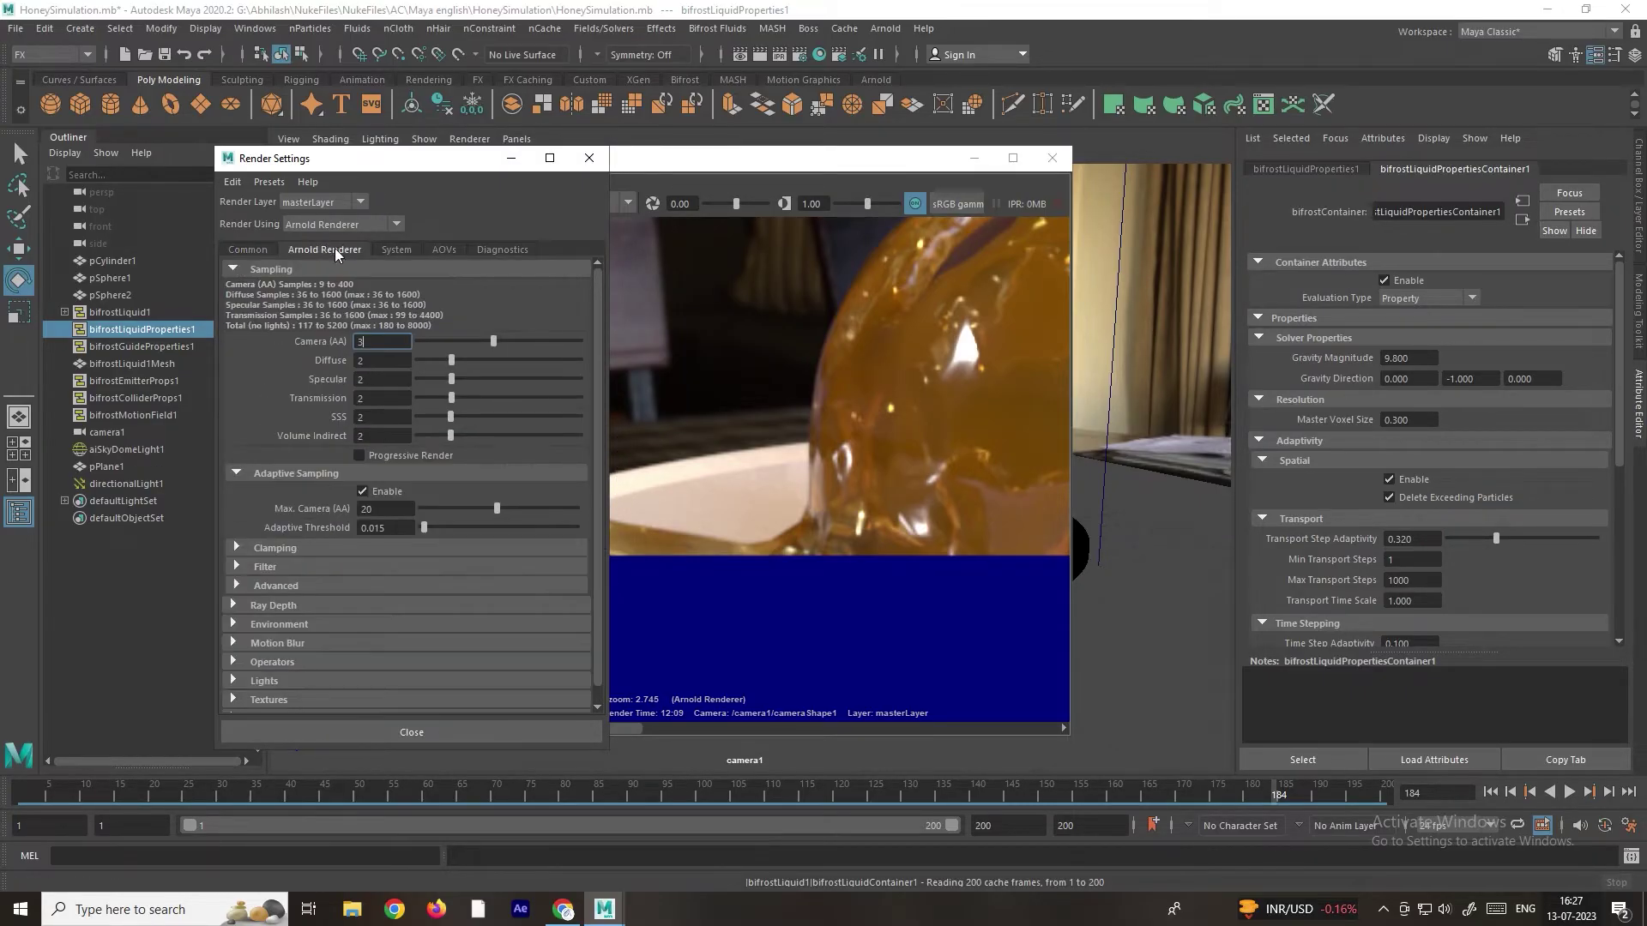
left_click(378, 510)
double_click(378, 508)
left_click(248, 249)
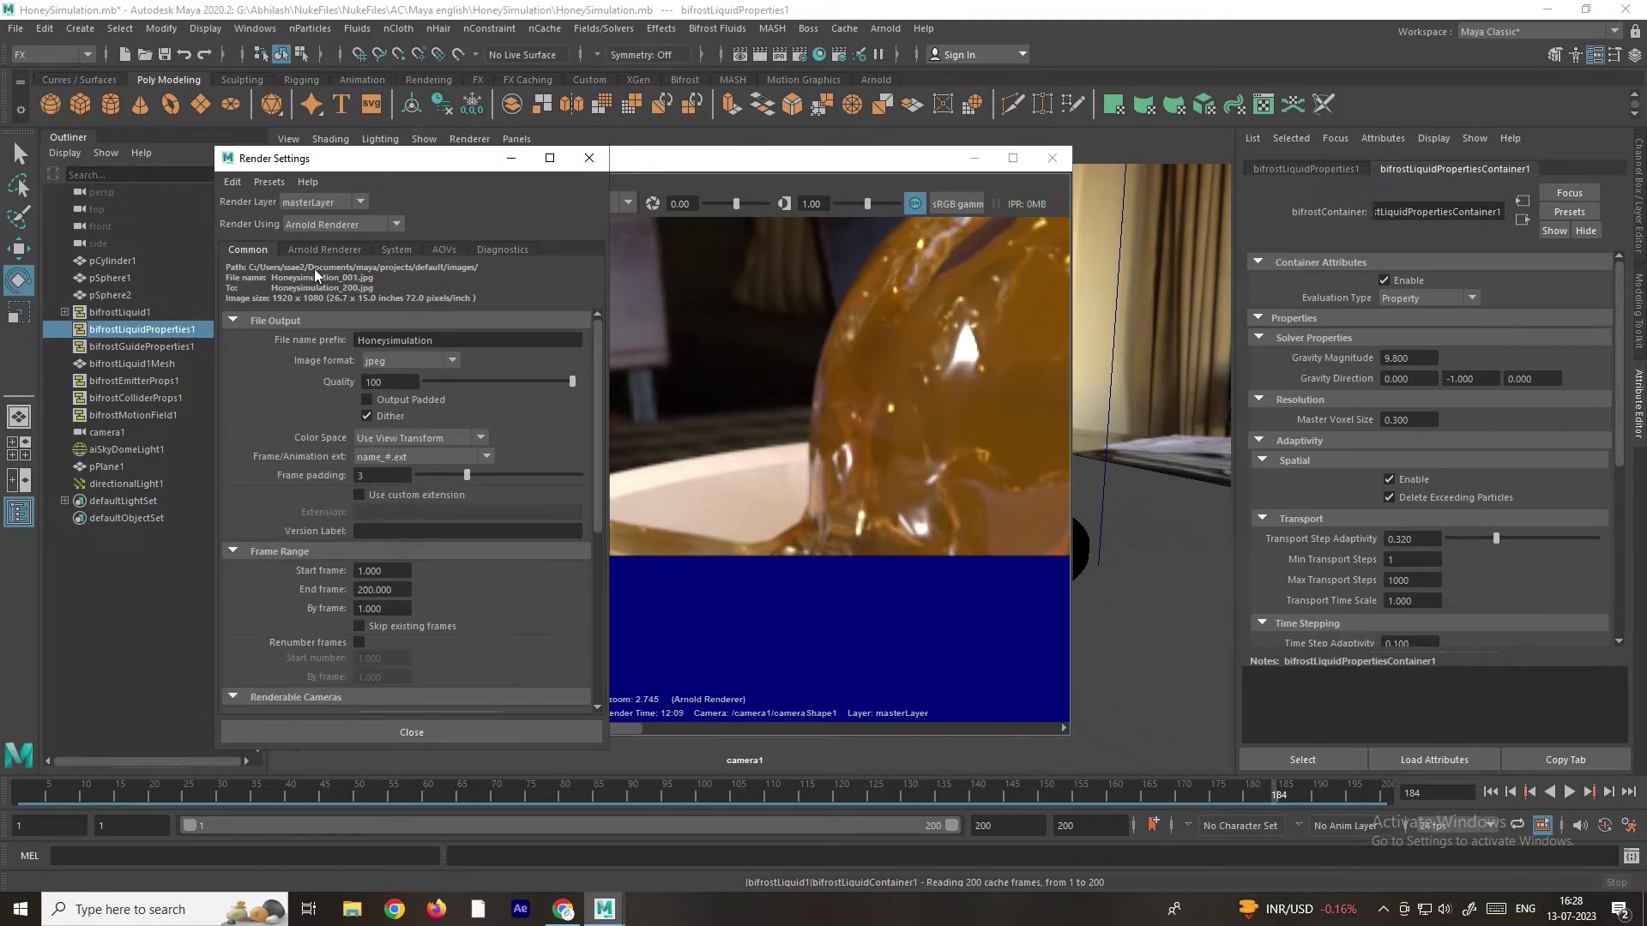
left_click(587, 160)
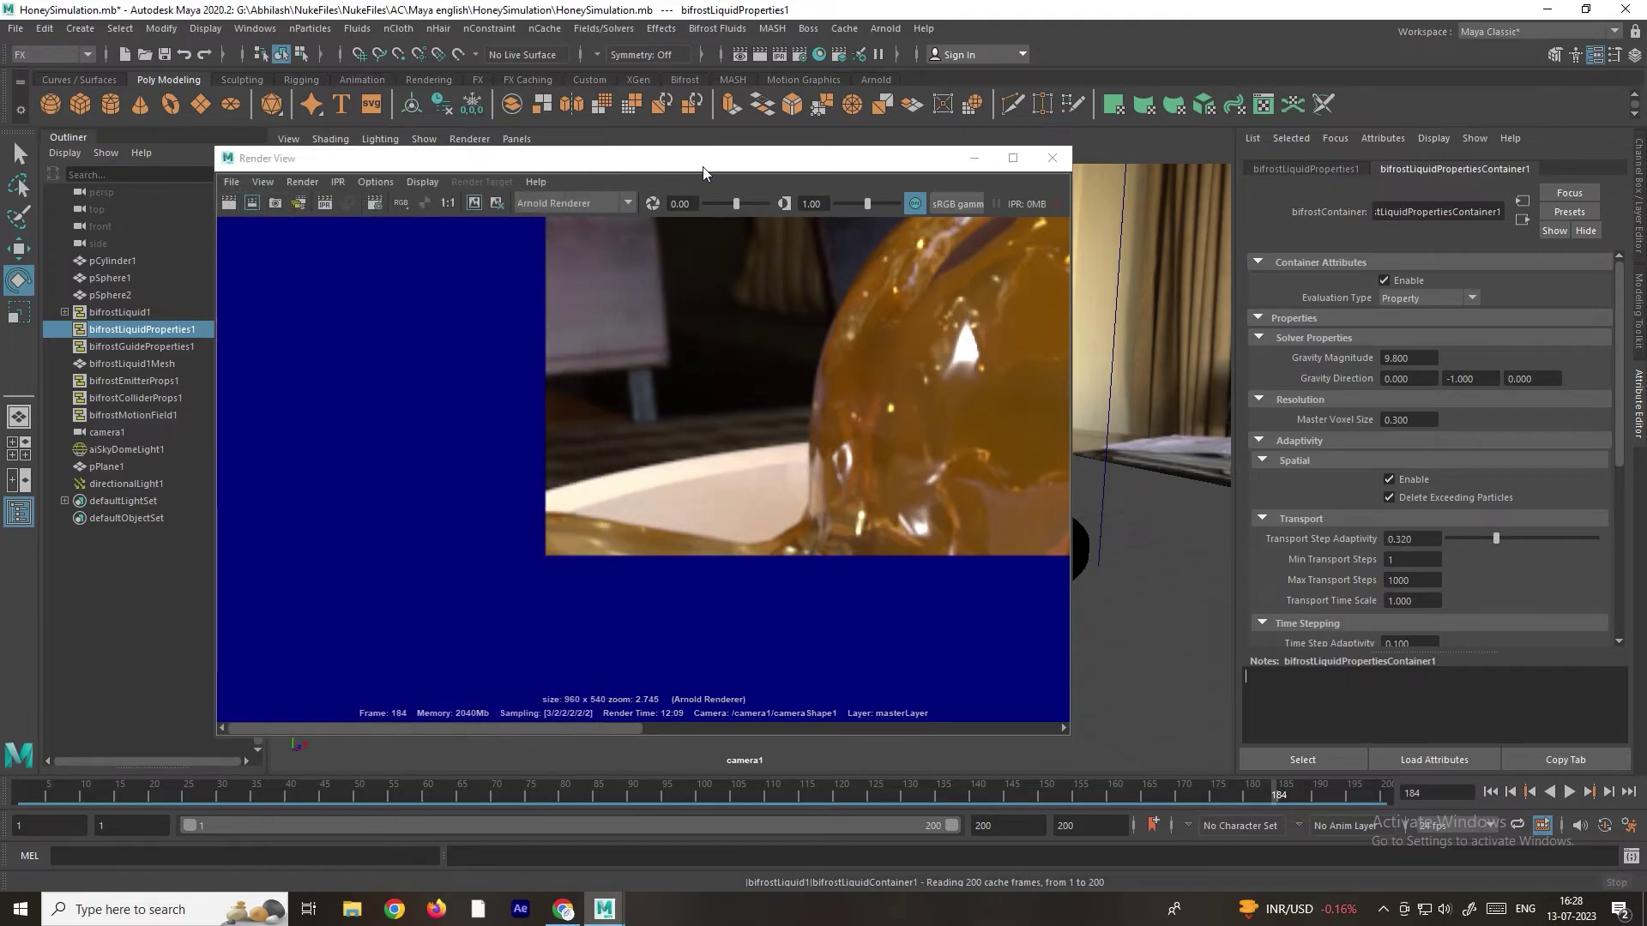
Step: Switch to the Rendering tool set and open the Render Sequence options
left_click(86, 54)
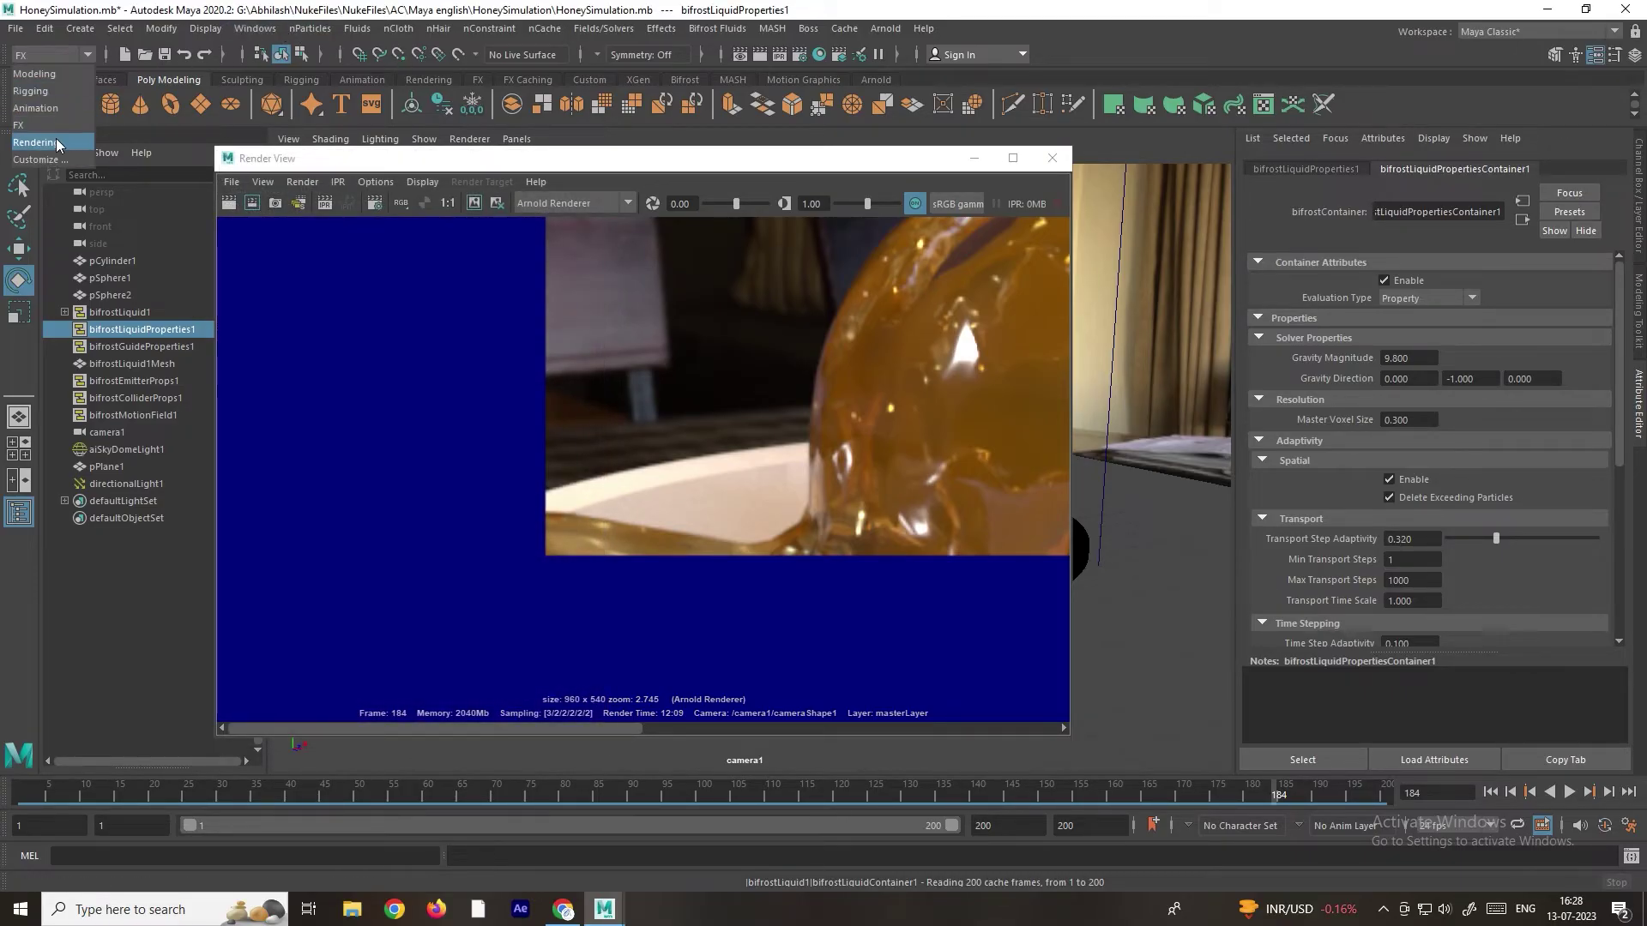
left_click(55, 137)
left_click(459, 30)
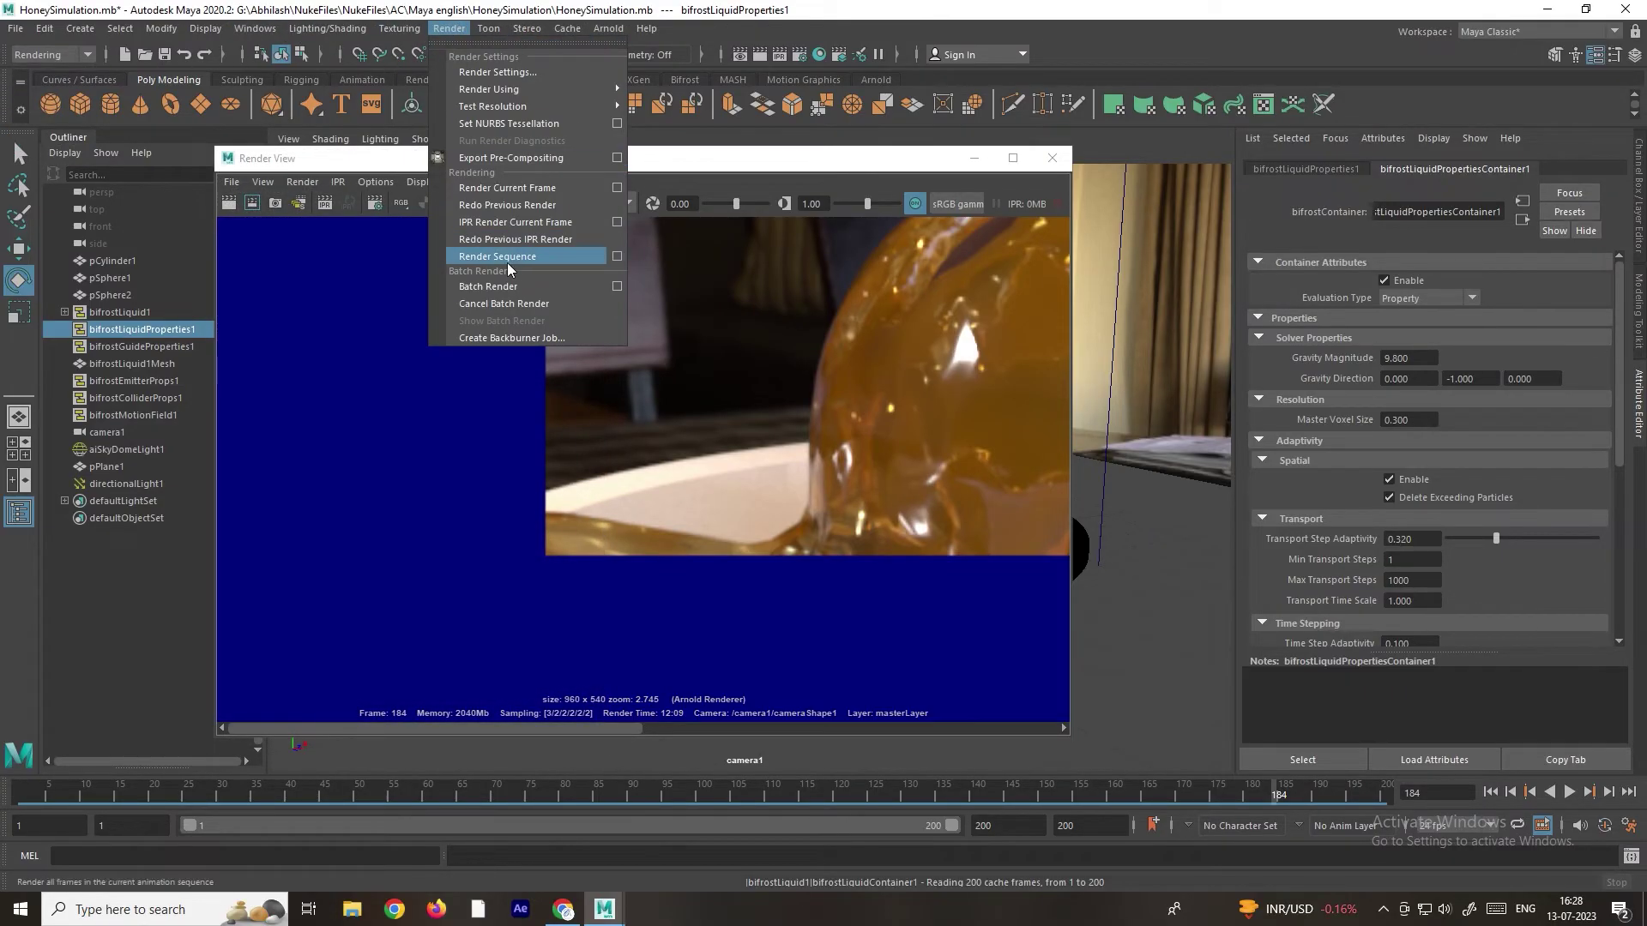
left_click(616, 256)
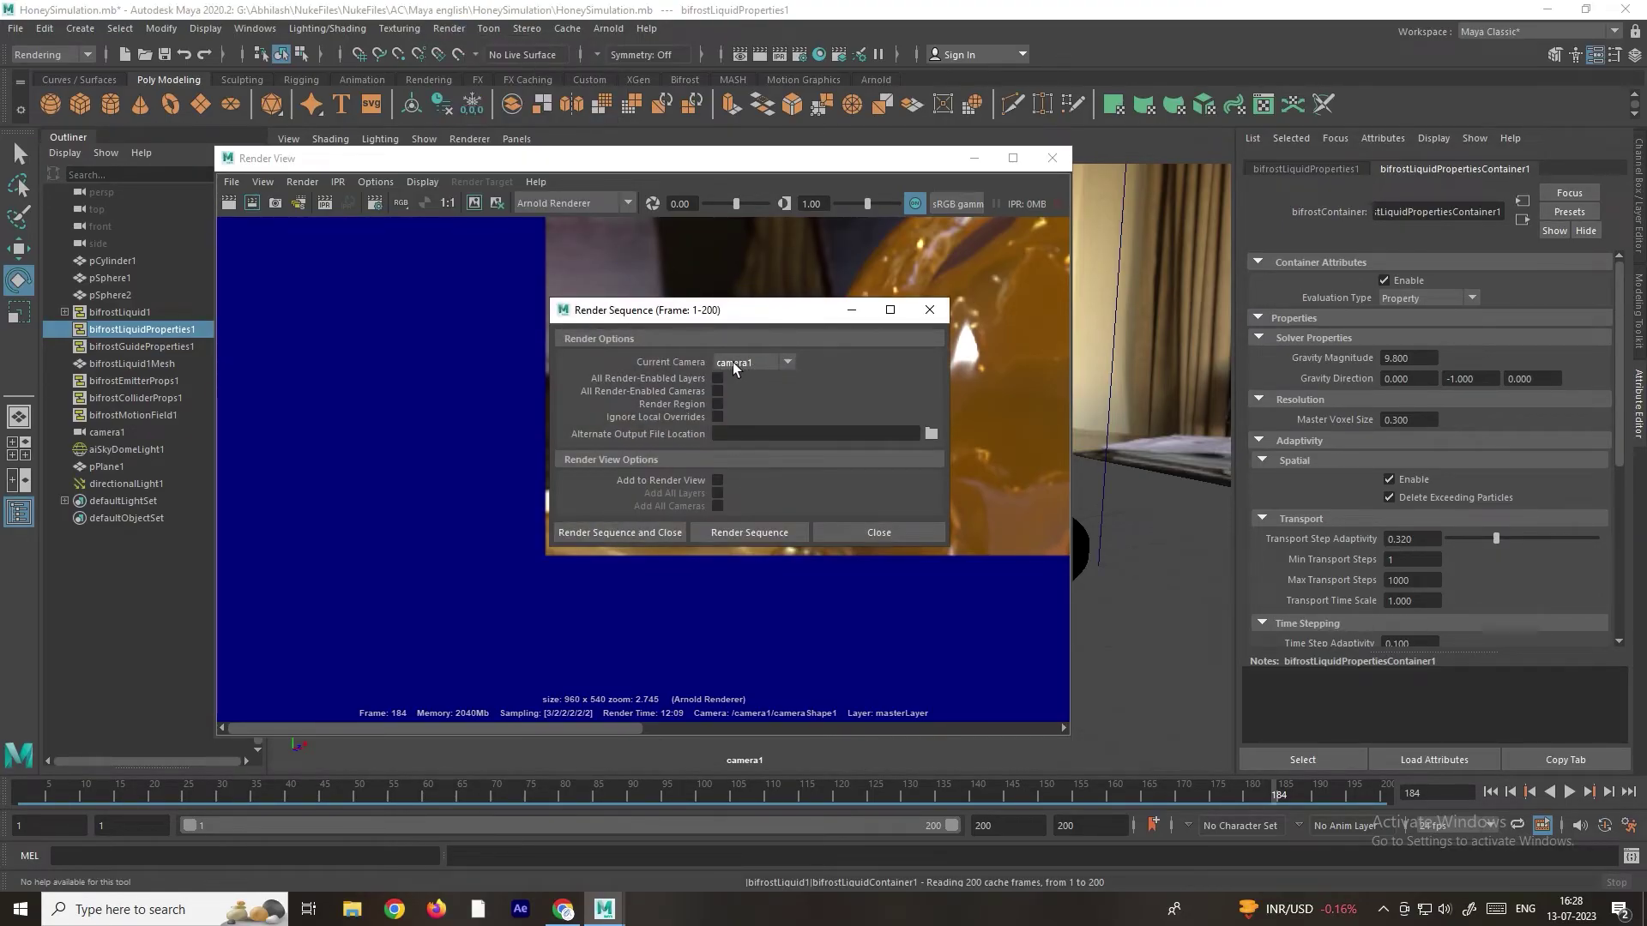
Step: Choose a new folder named Render inside HoneySimulation as the sequence's alternate output location, then close the options and minimize the Render View
left_click(935, 432)
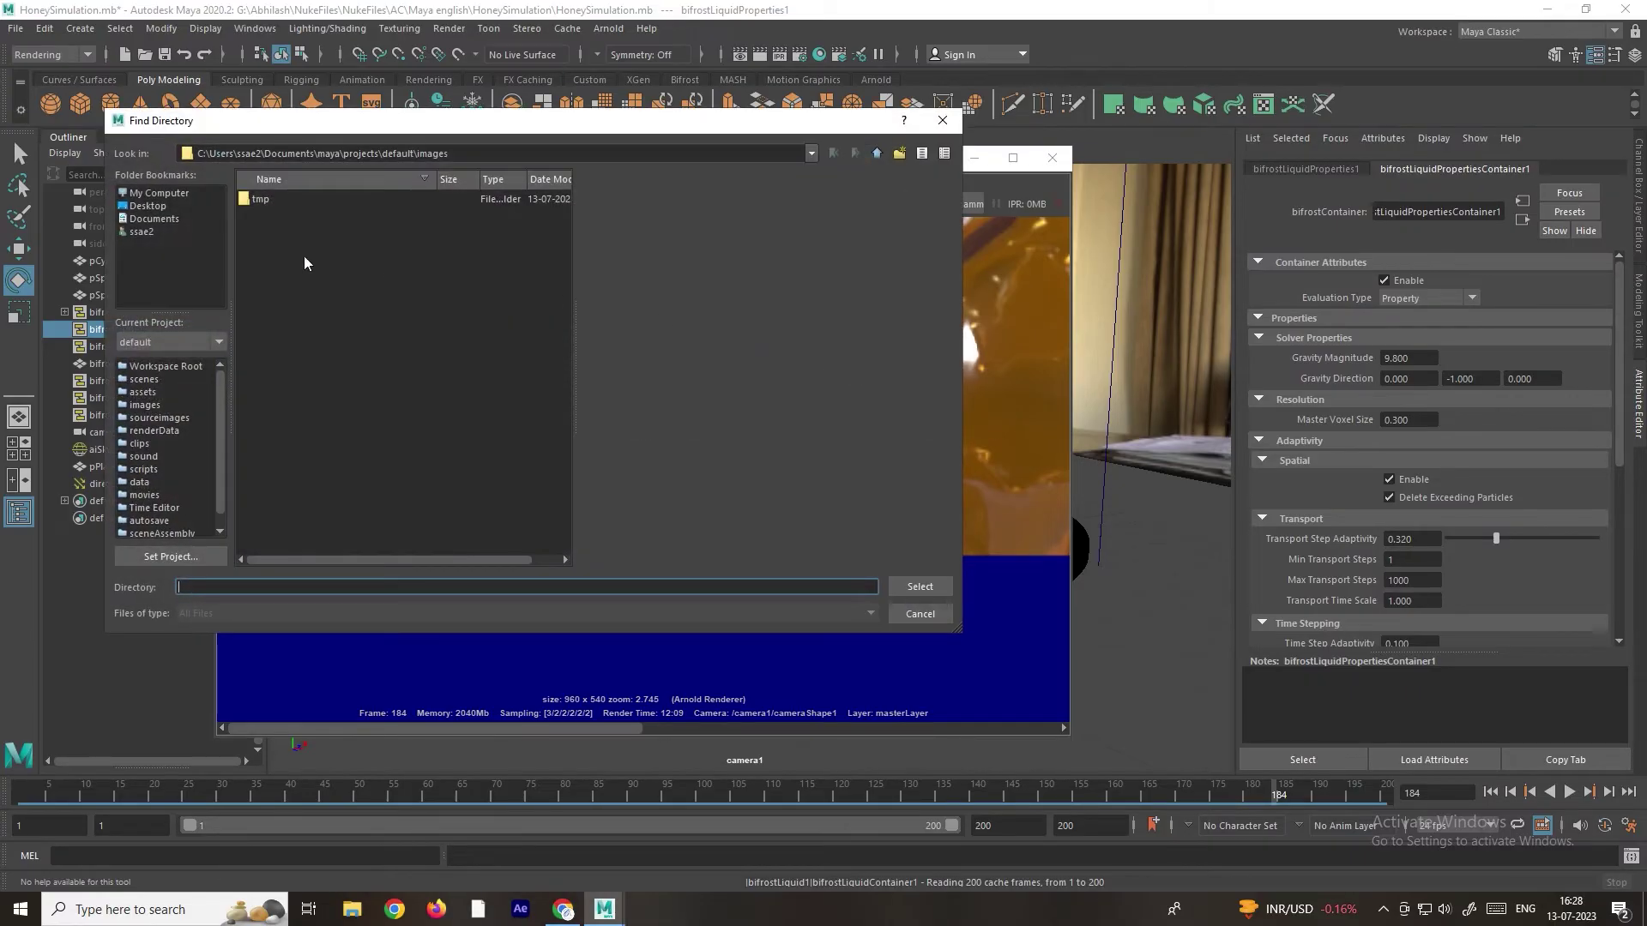
left_click(183, 191)
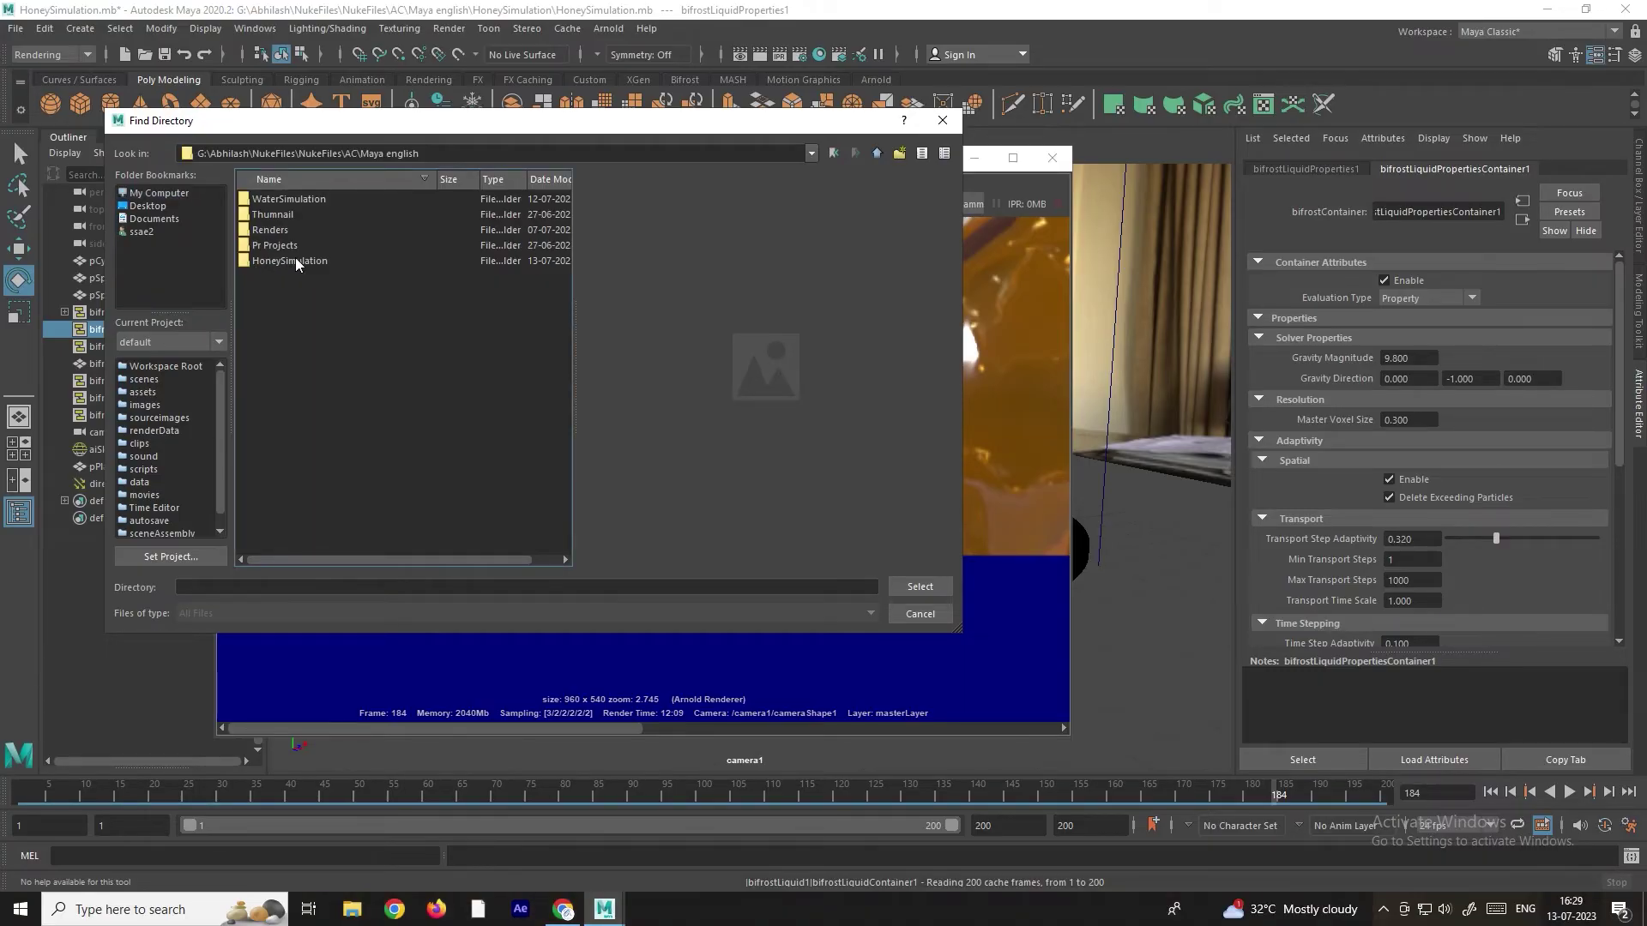
double_click(293, 259)
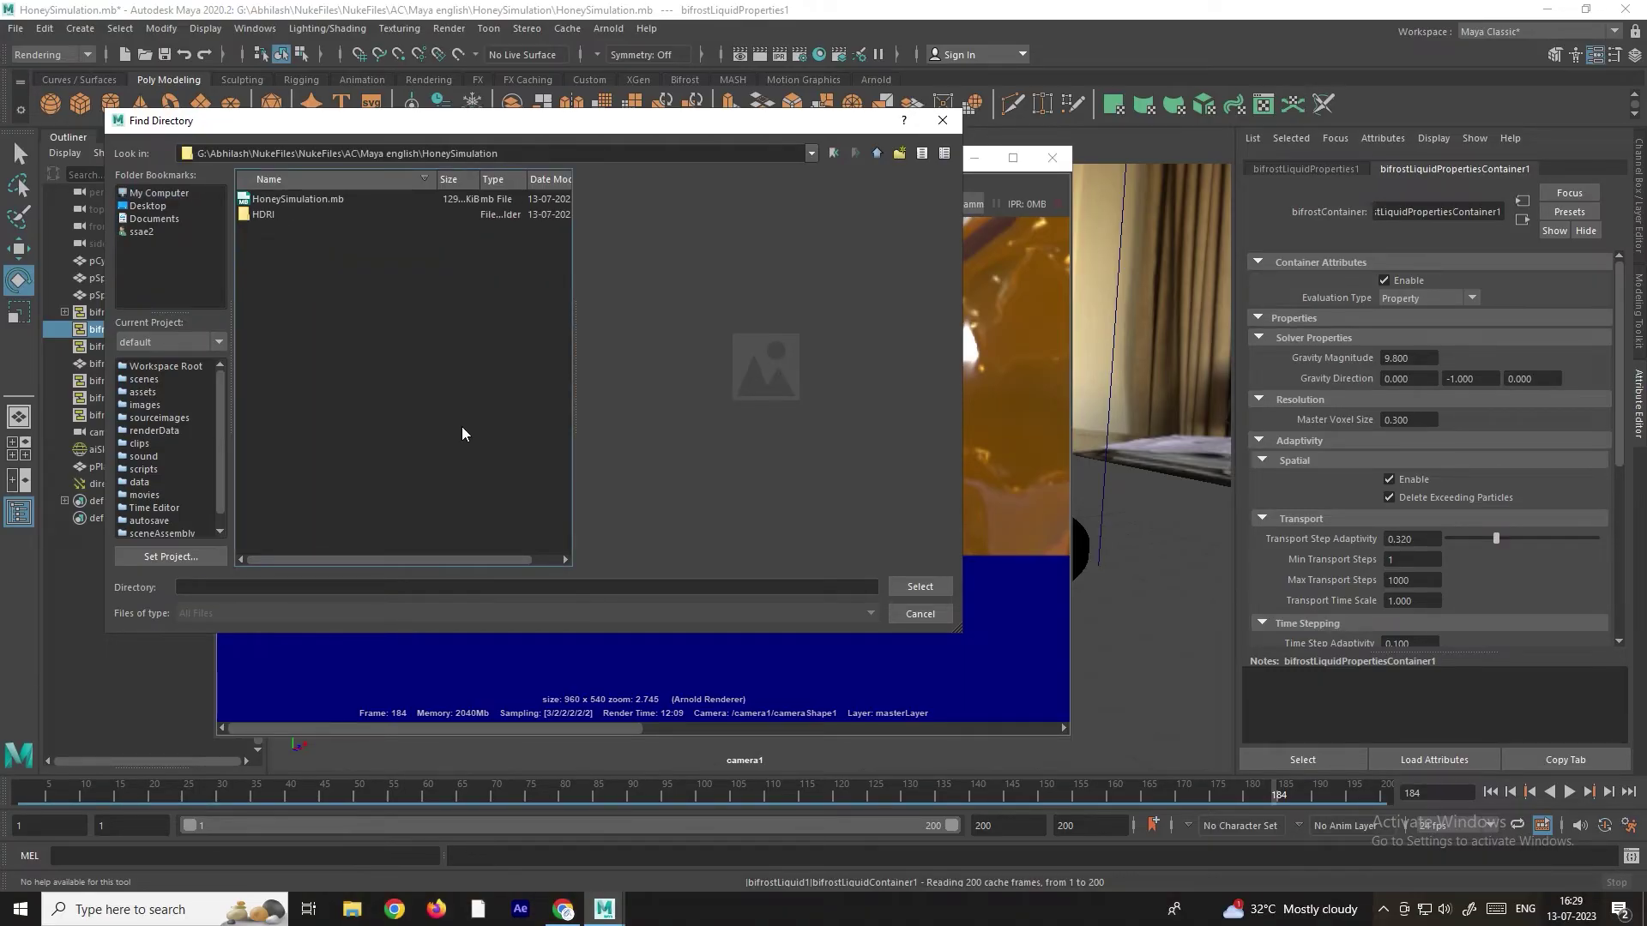
left_click(899, 153)
type("Render")
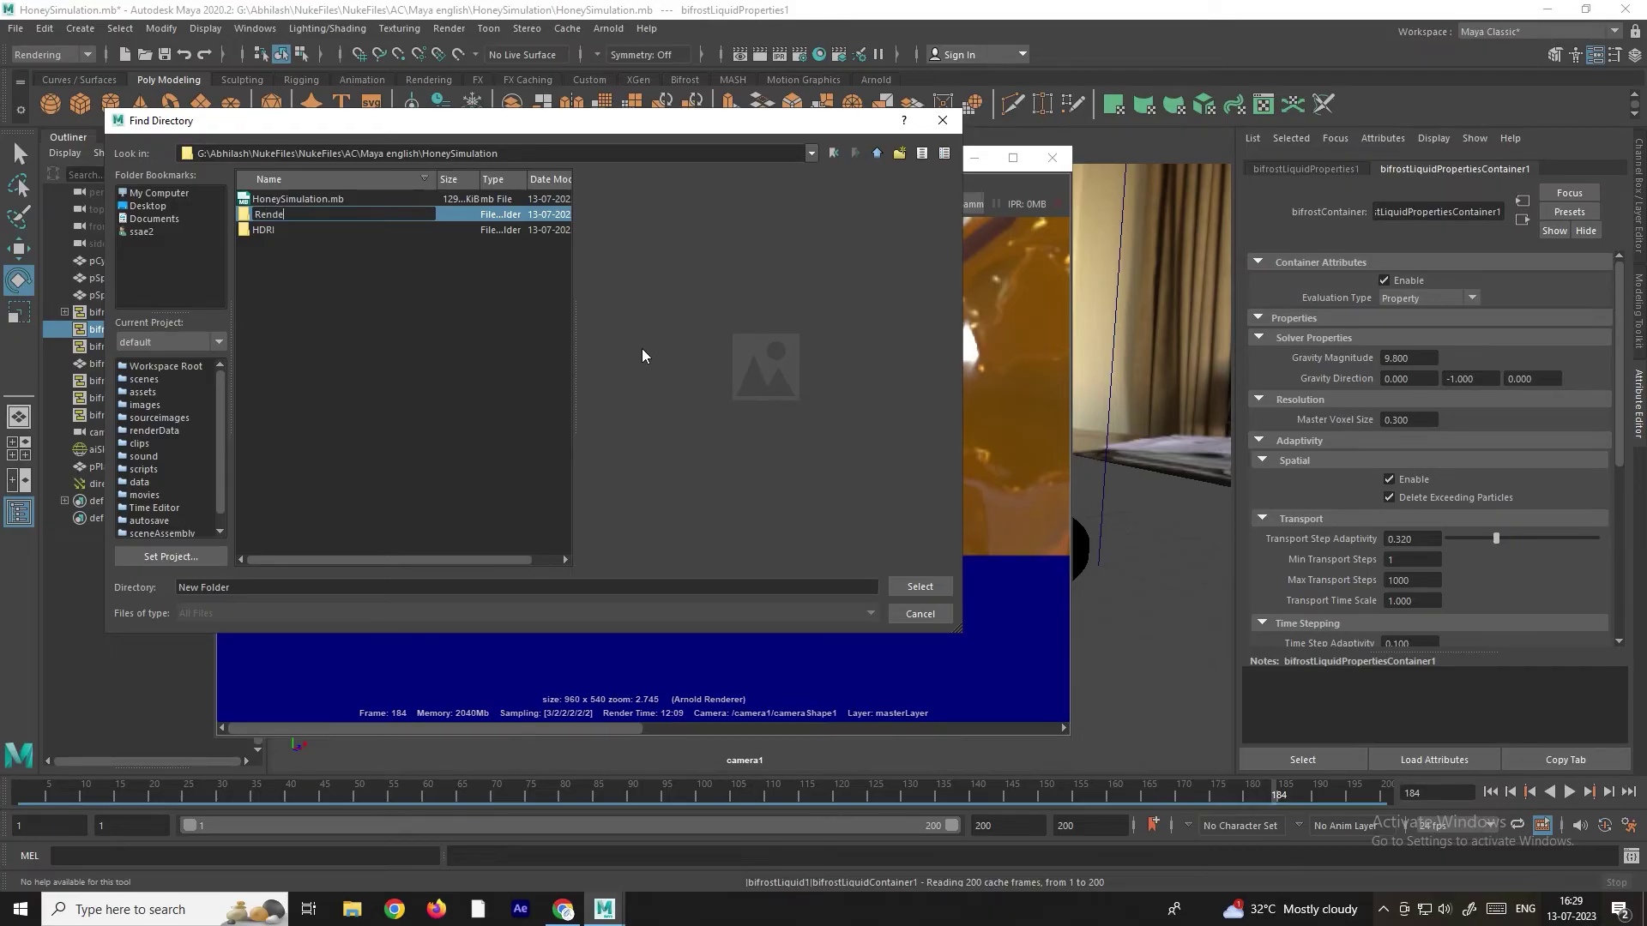
left_click(305, 221)
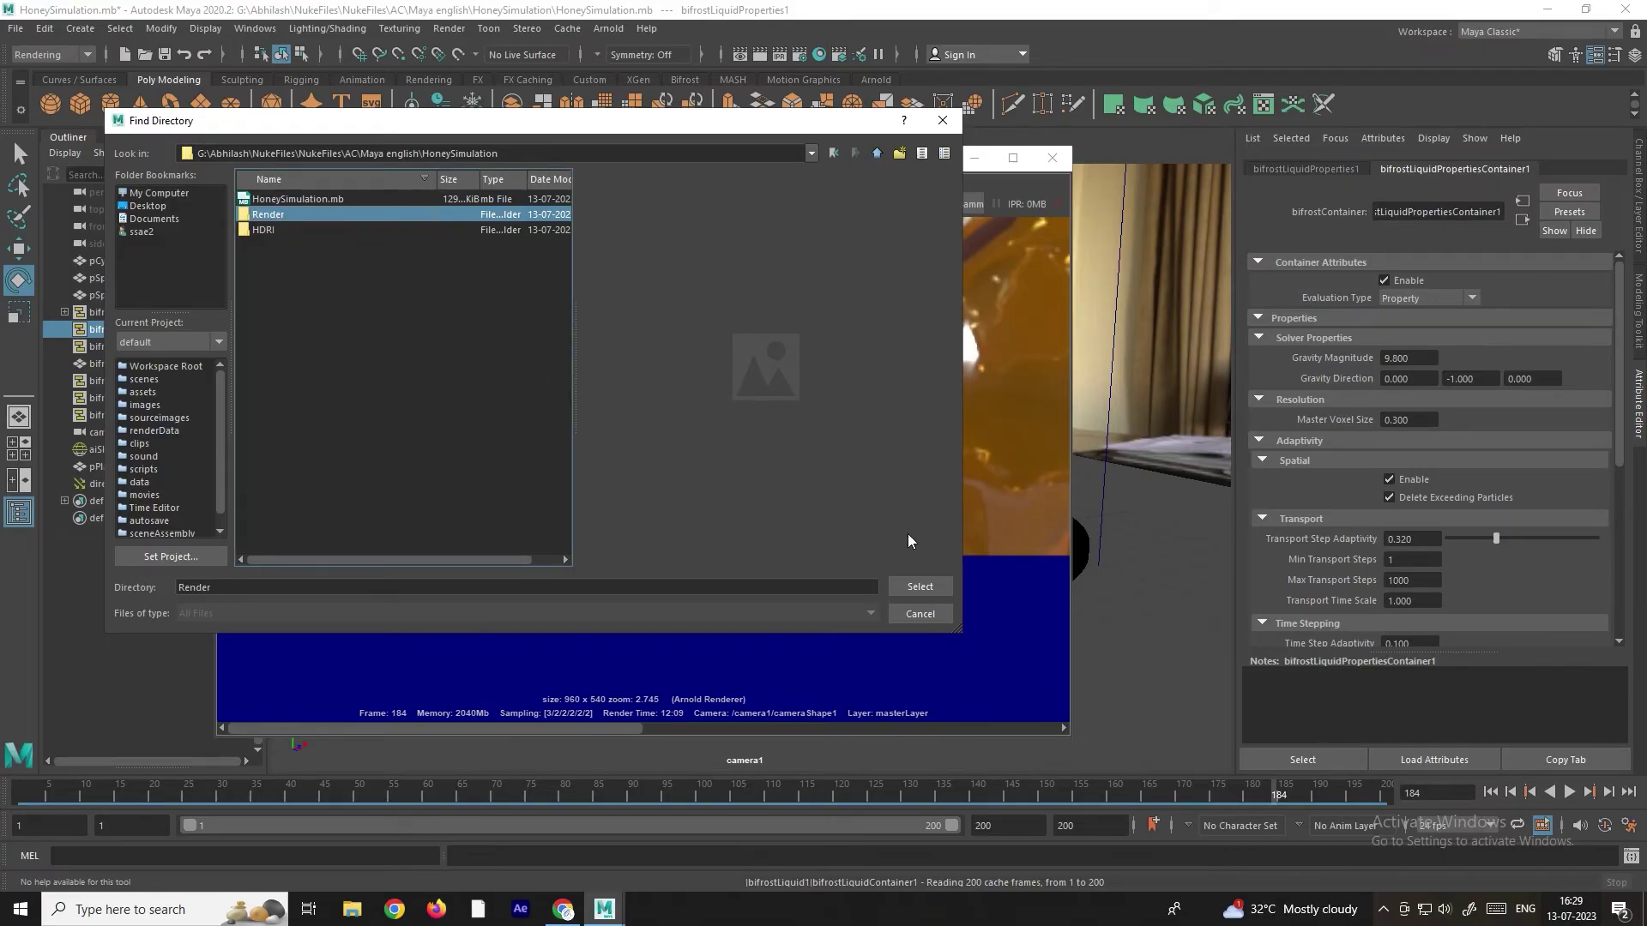
left_click(922, 586)
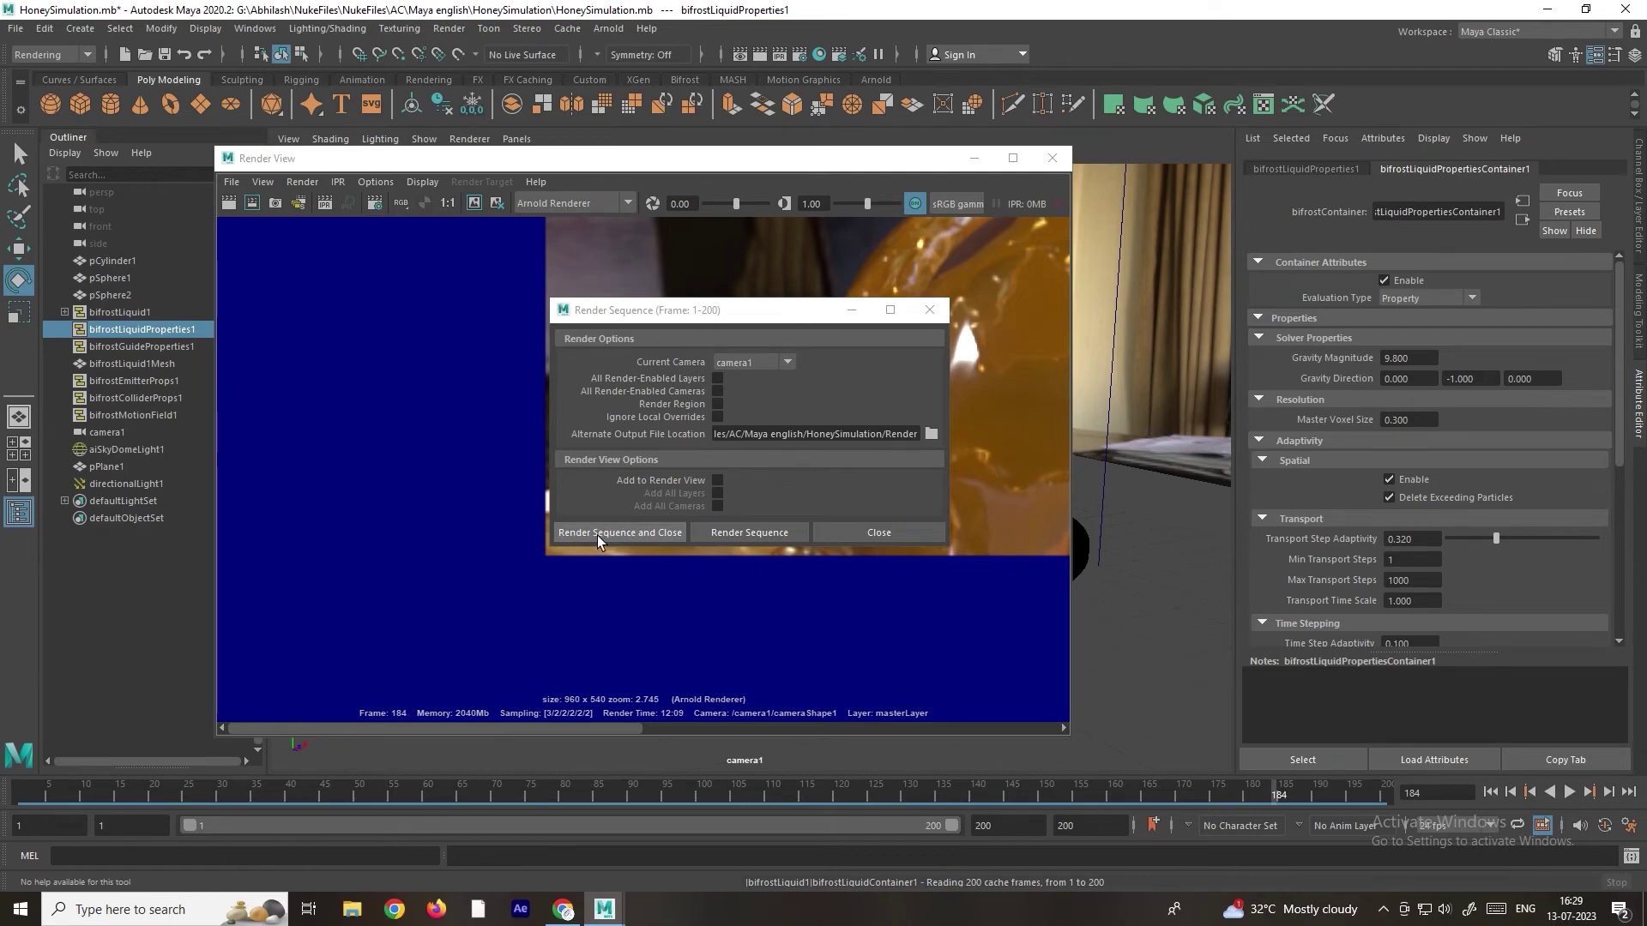
left_click(890, 534)
left_click(975, 158)
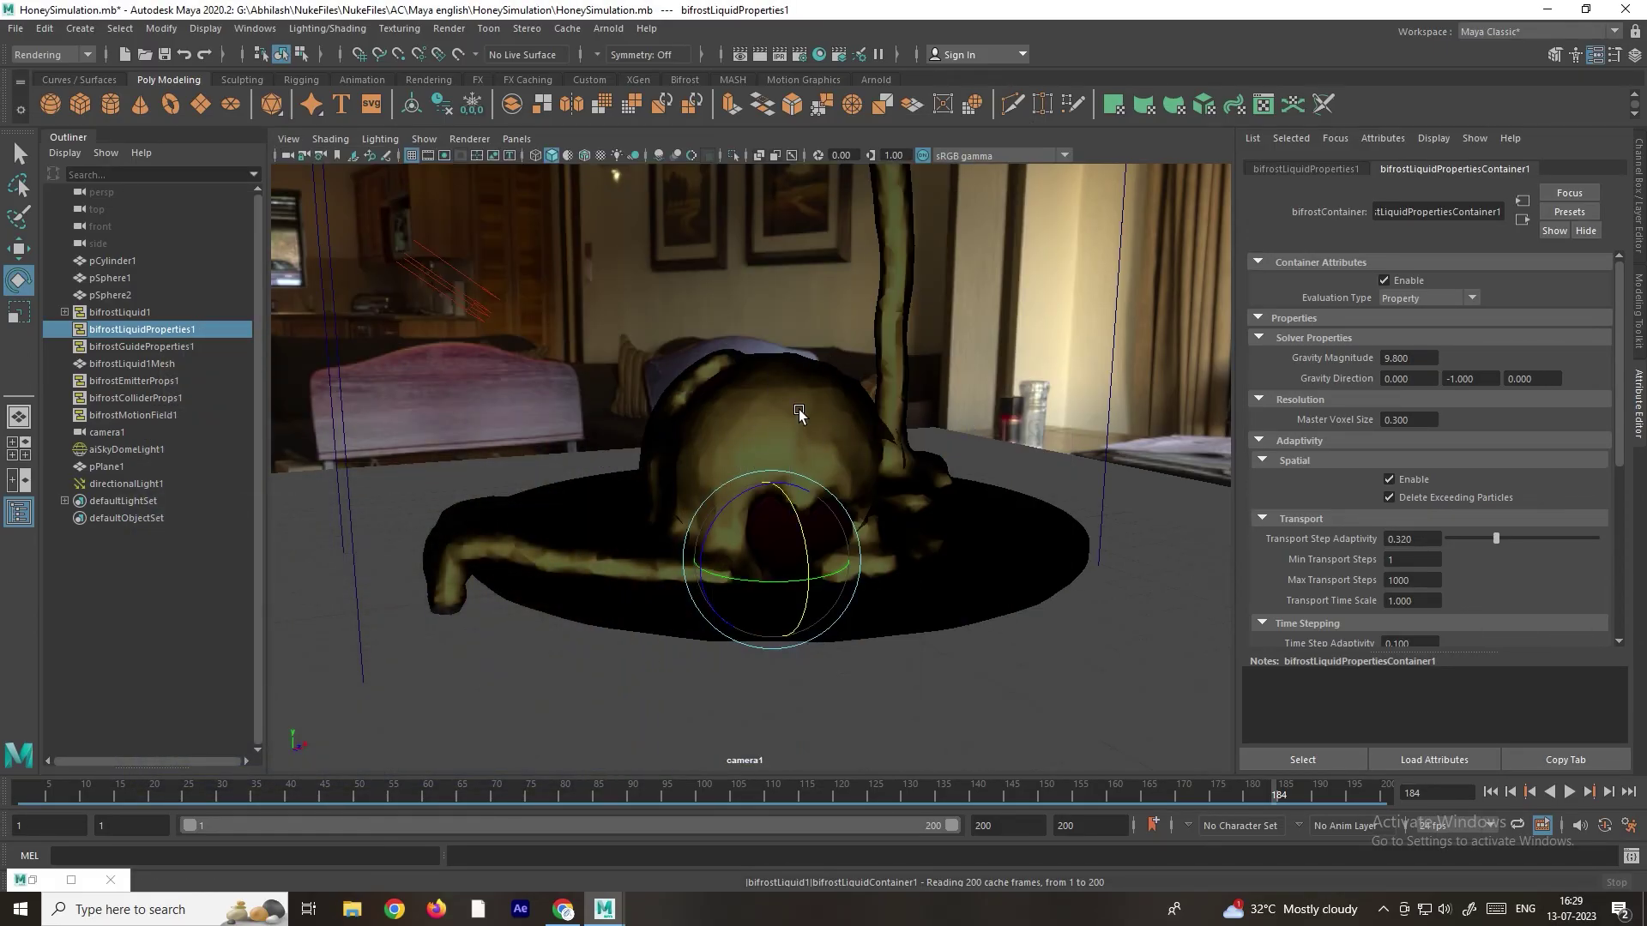
left_click(799, 409)
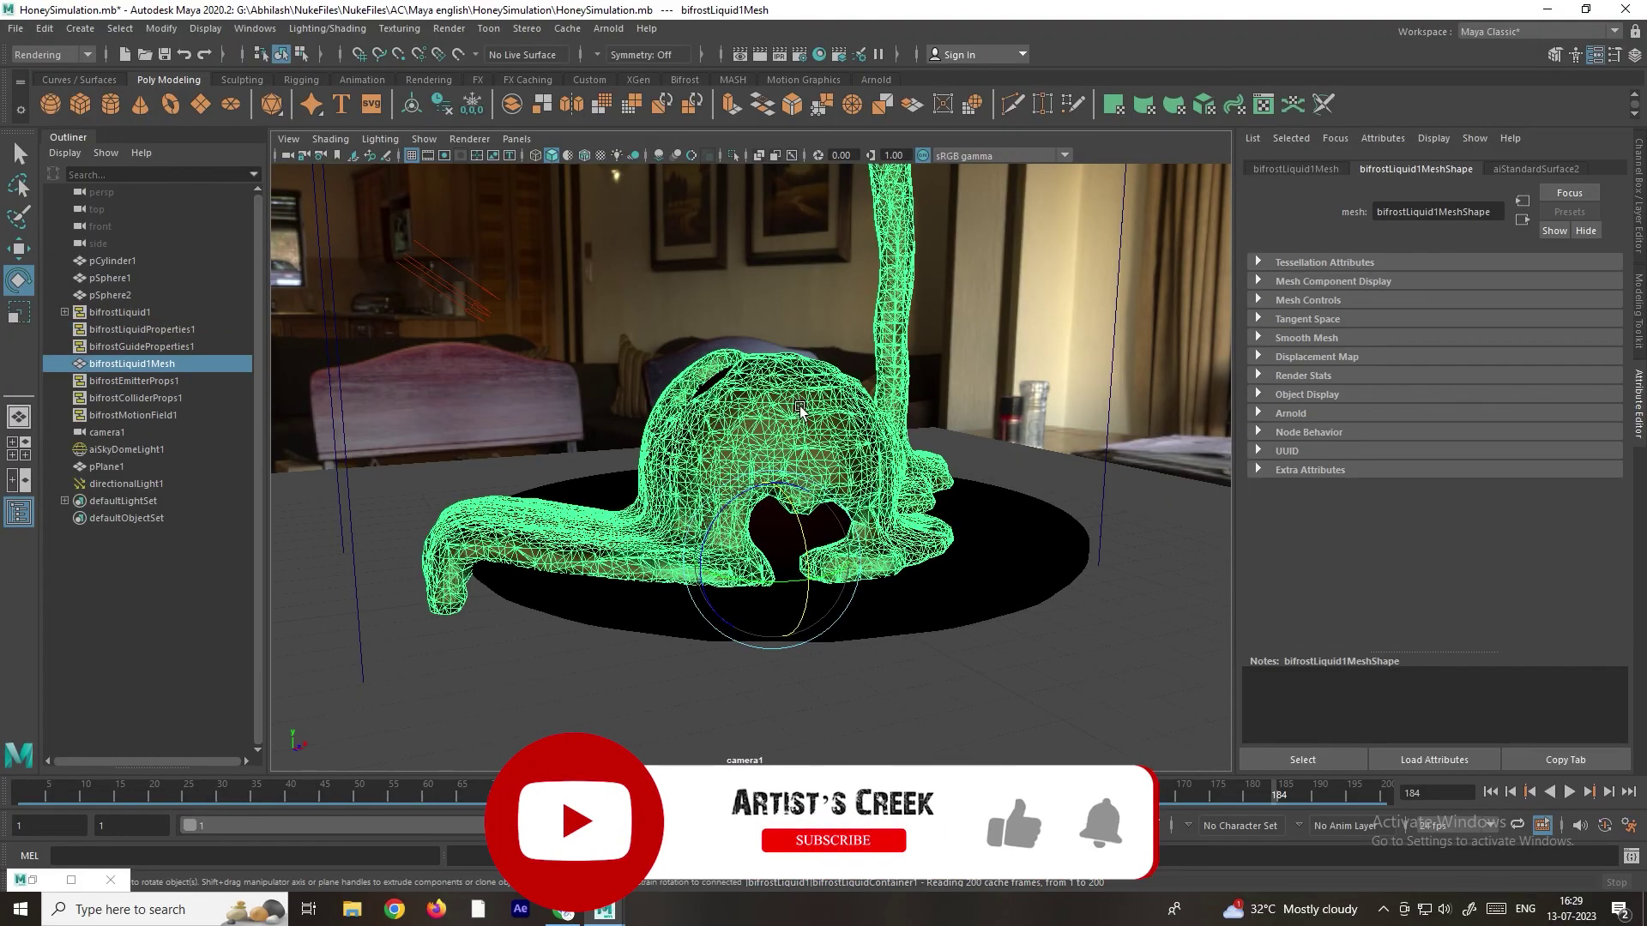
left_click(845, 400)
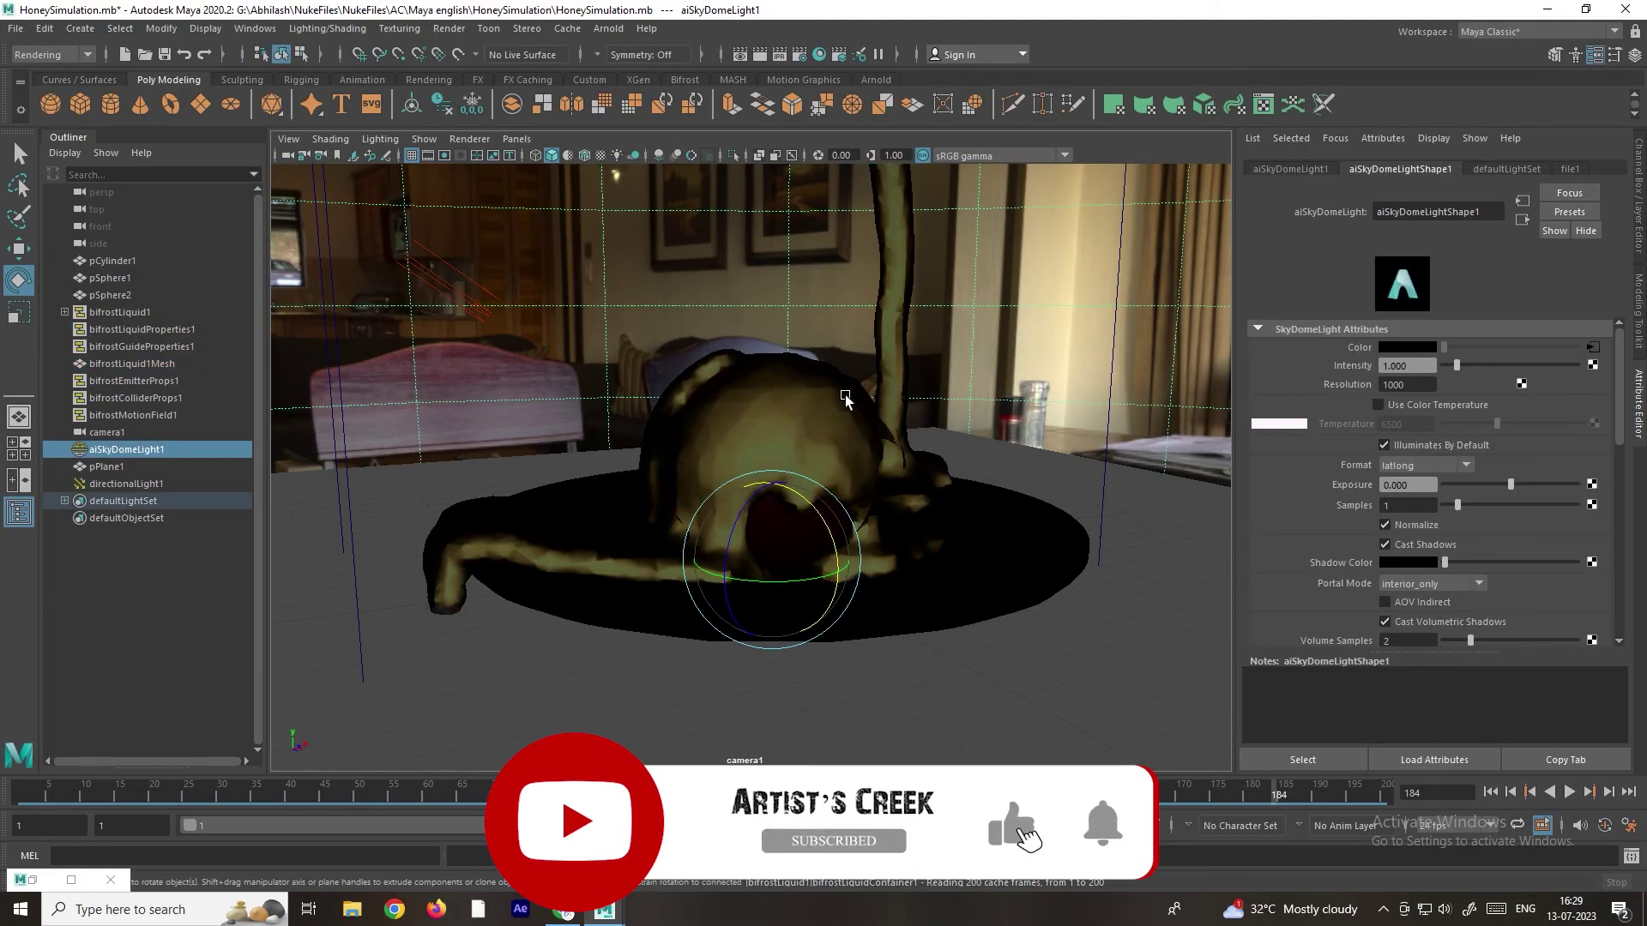